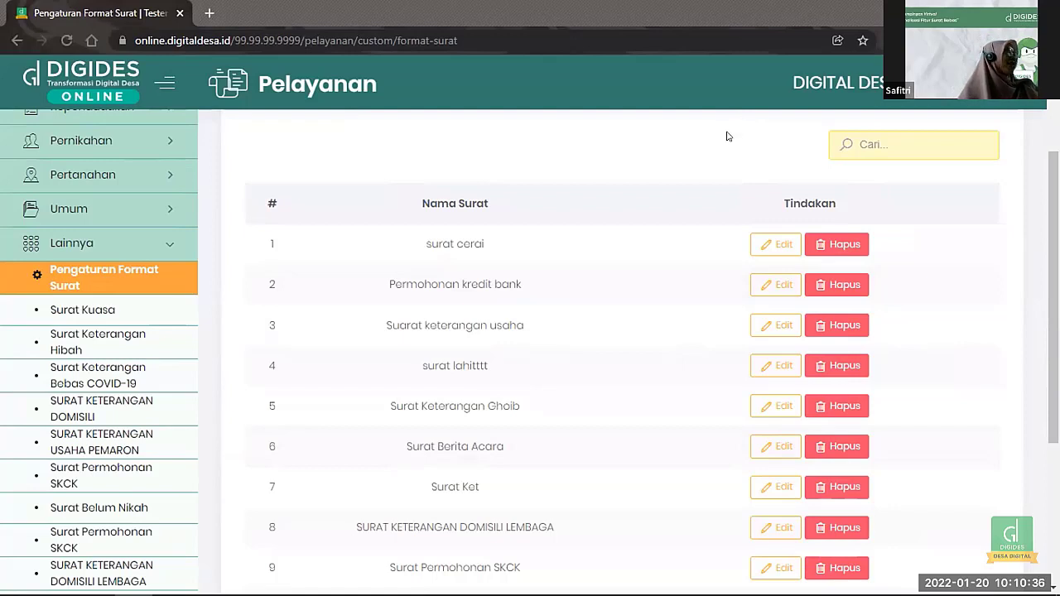
- Look through the list of existing letter formats on the Pengaturan Format Surat page
scroll(719, 141, "up", 1)
scroll(719, 143, "up", 2)
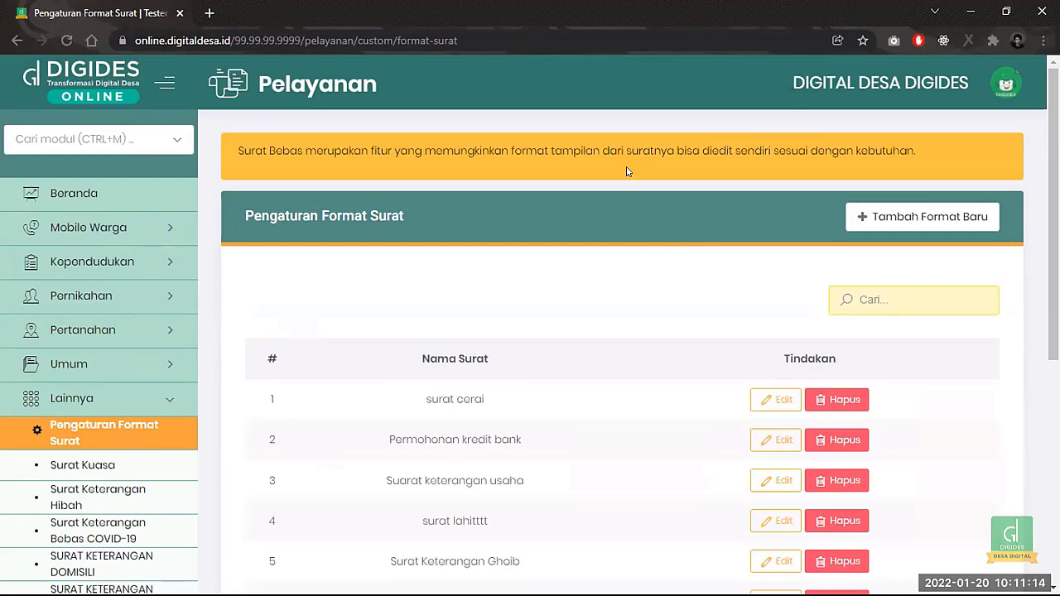
scroll(578, 242, "down", 2)
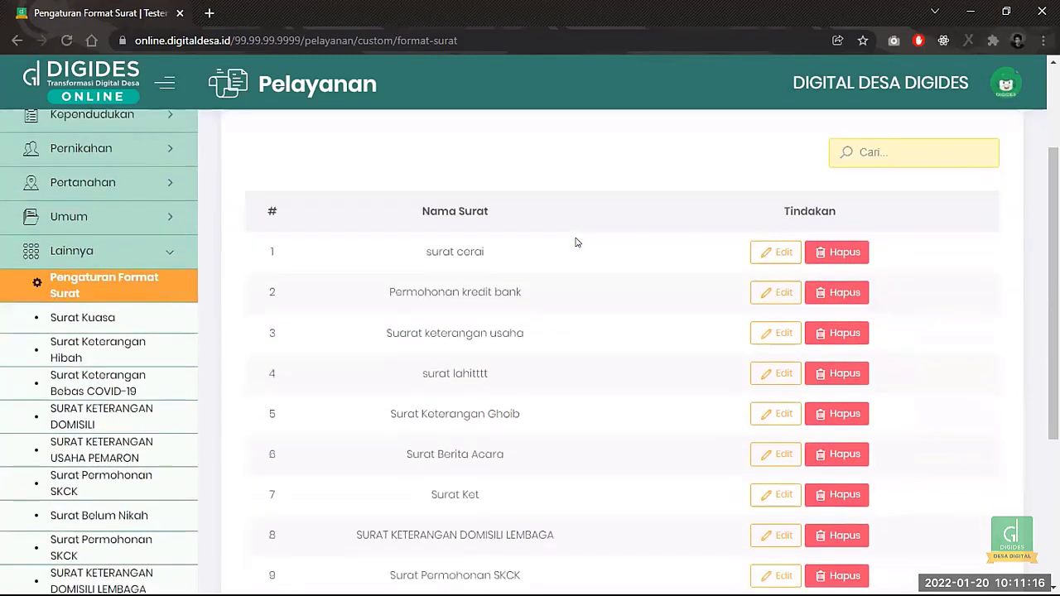
scroll(577, 242, "up", 2)
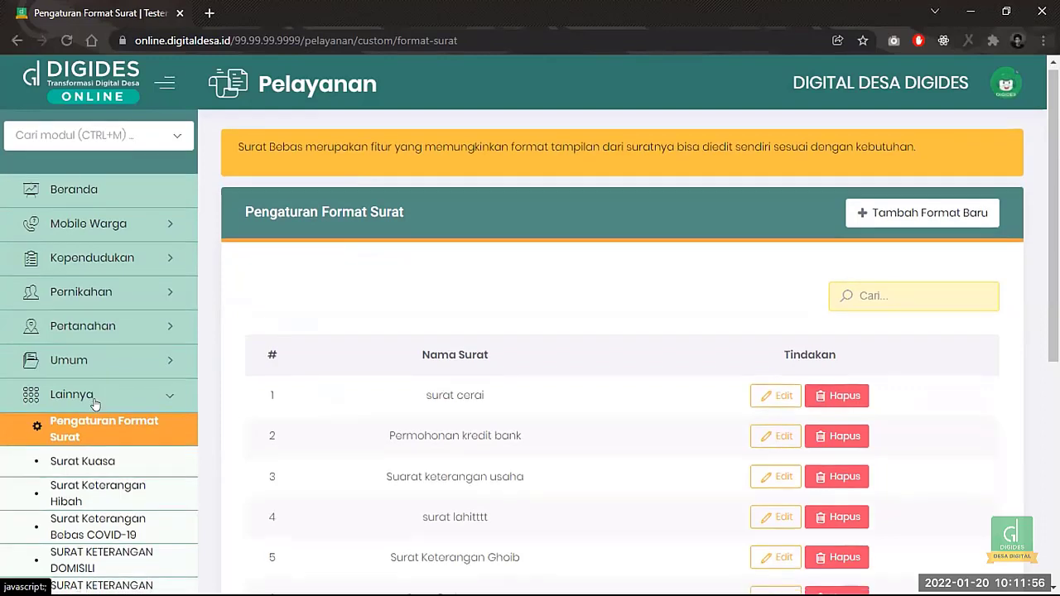
scroll(94, 403, "down", 2)
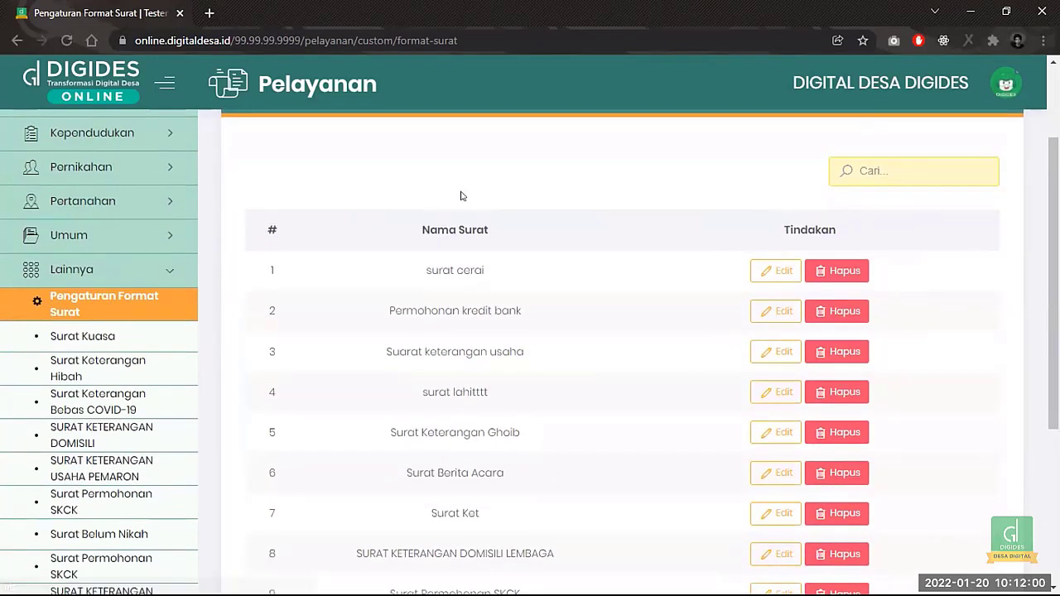
scroll(460, 195, "up", 2)
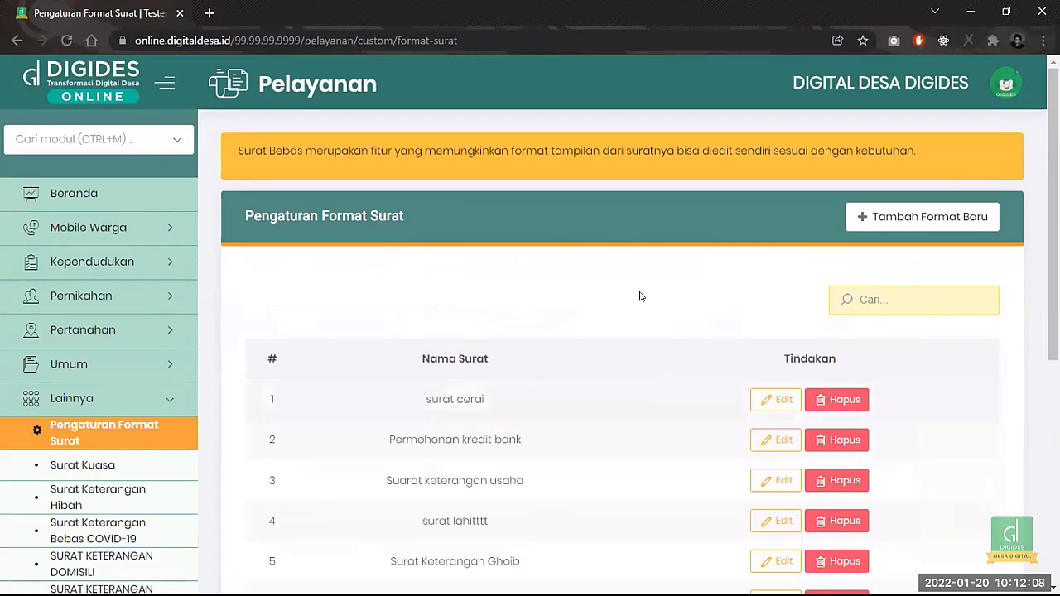
scroll(552, 427, "down", 2)
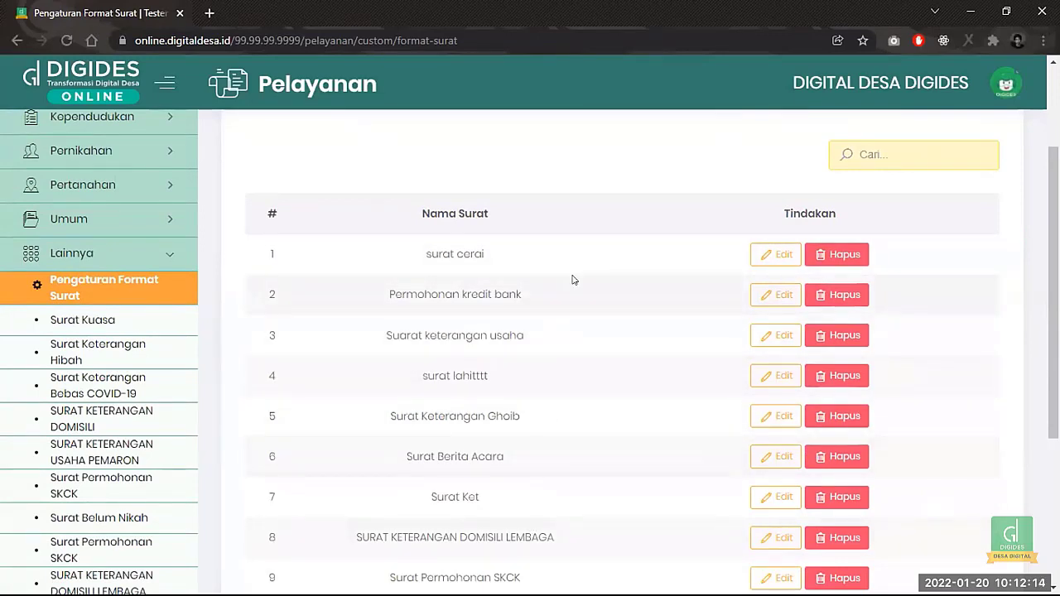
scroll(571, 280, "up", 2)
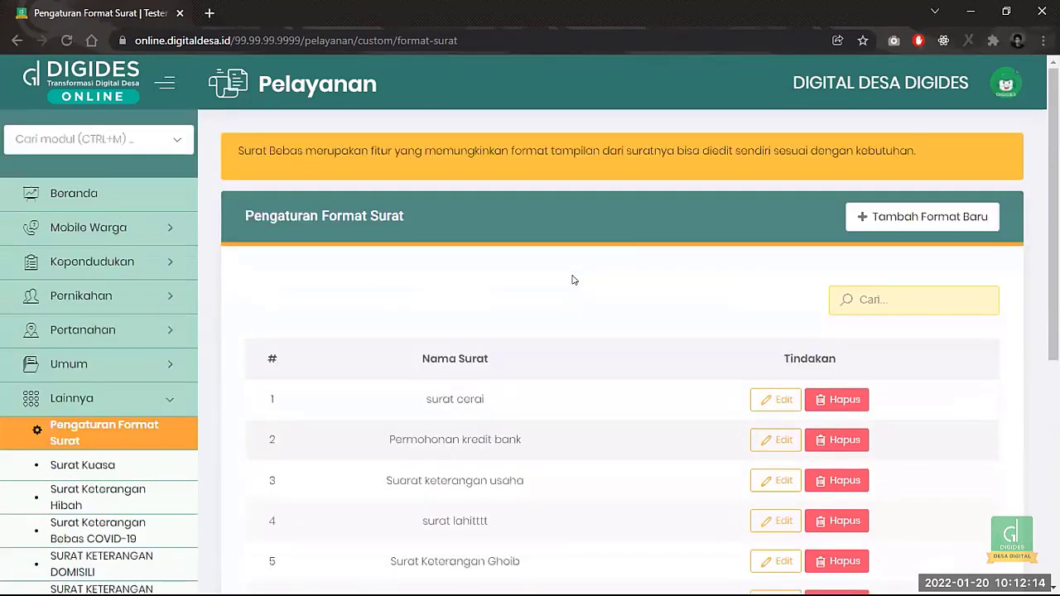
- Create and save a new letter format named "Surat berkekuatan sakti"
left_click(885, 218)
left_click(590, 180)
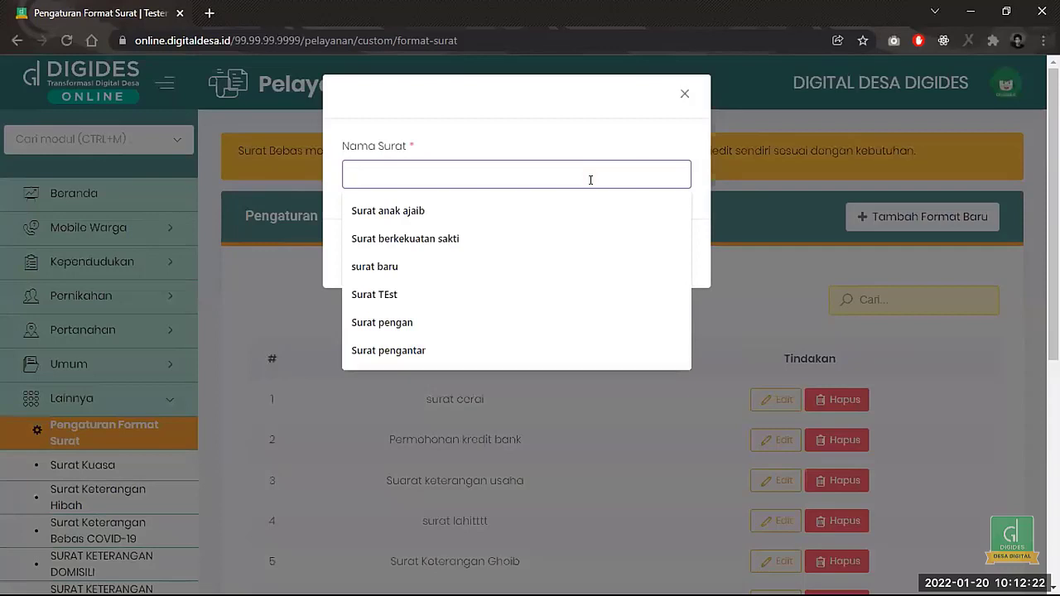
left_click(378, 237)
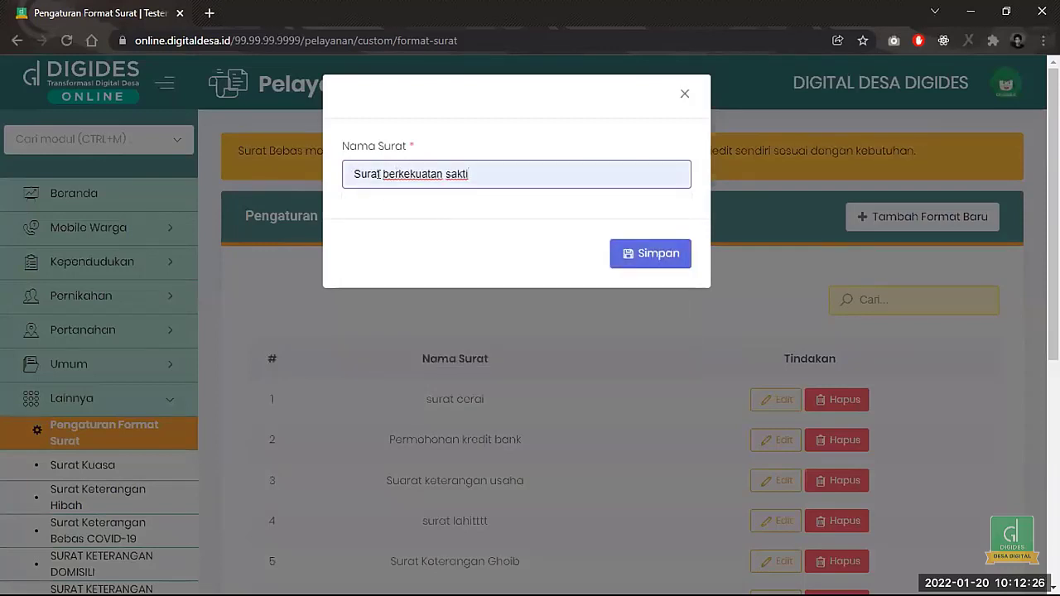
left_click_drag(380, 174, 505, 172)
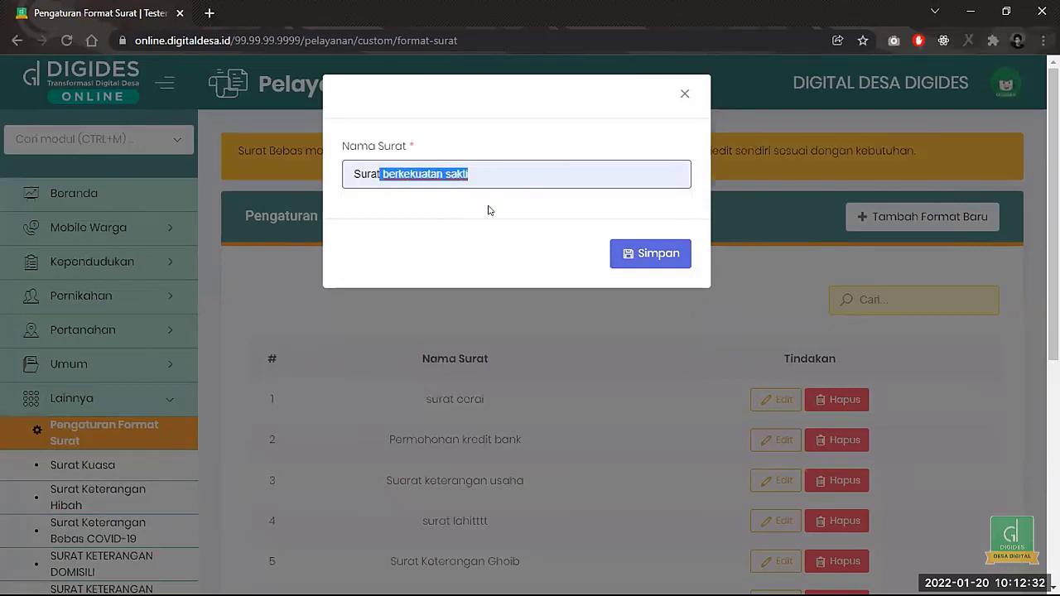
left_click(489, 208)
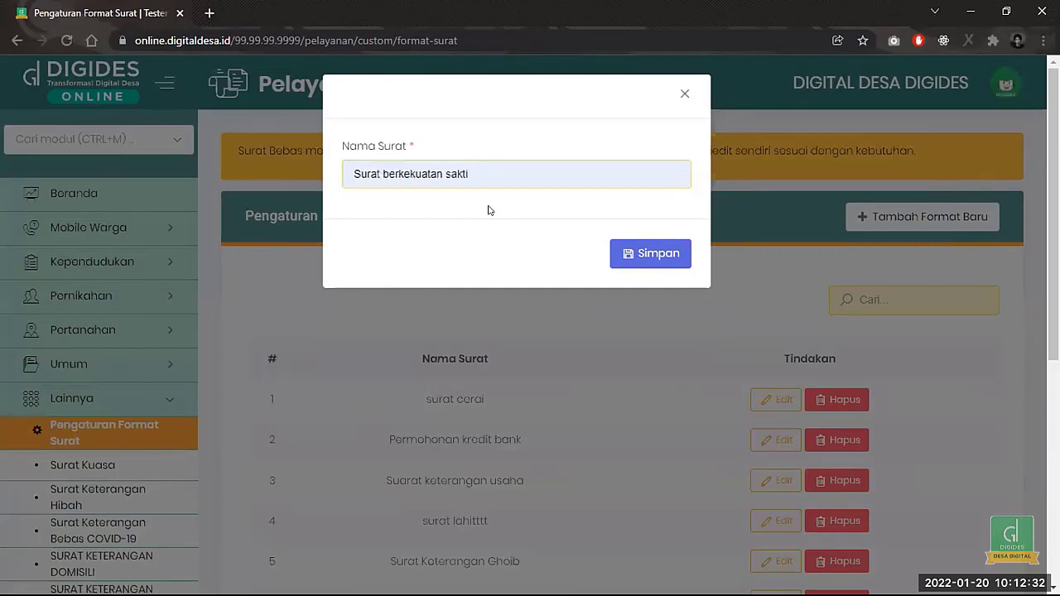
left_click(657, 256)
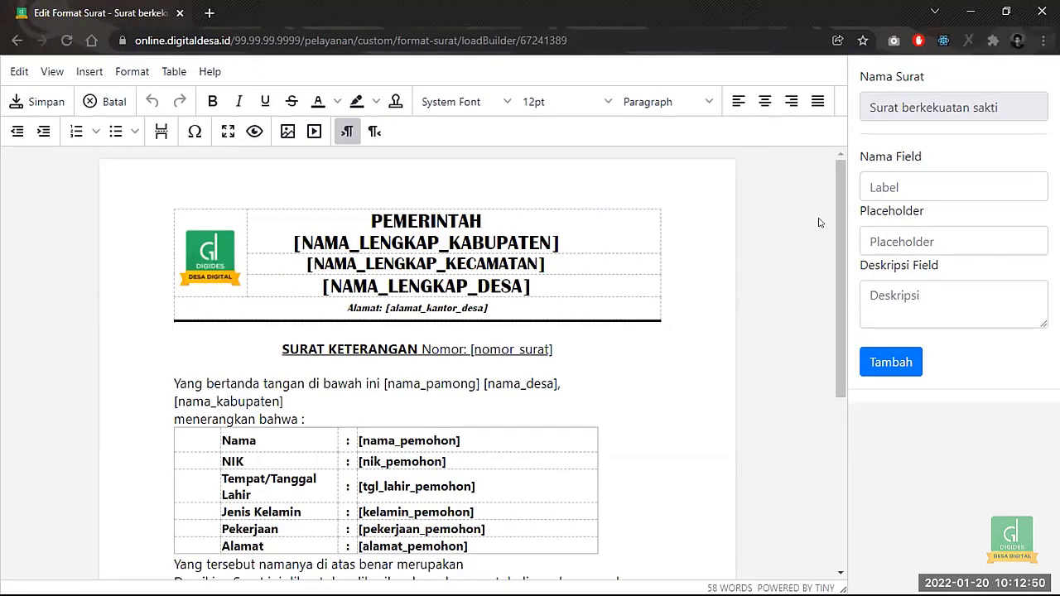
- Examine the default letter template from the letterhead through the applicant table to the signature block
scroll(738, 303, "down", 4)
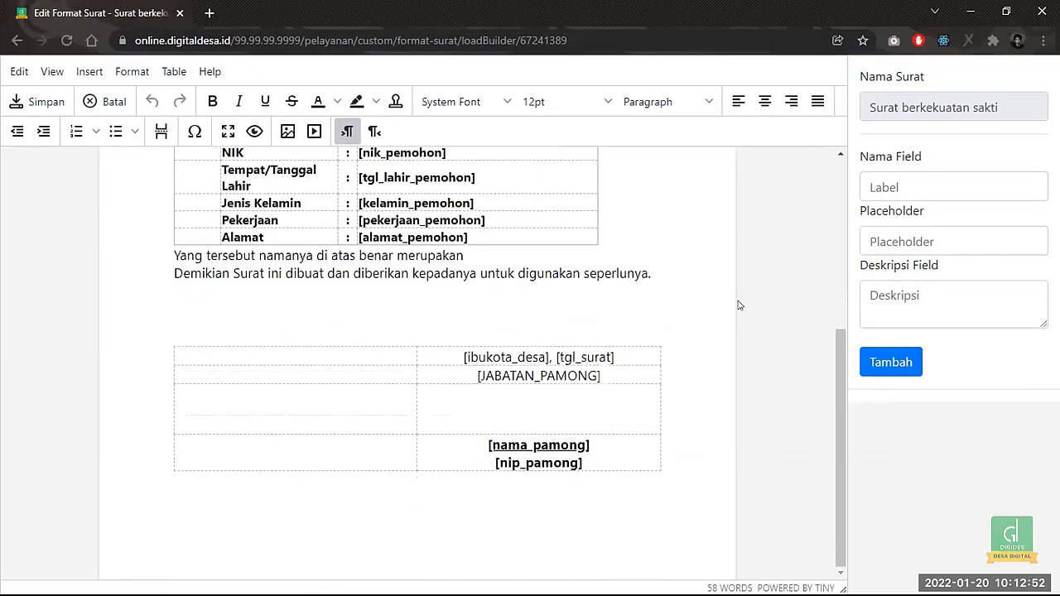
scroll(458, 220, "up", 2)
left_click(395, 233)
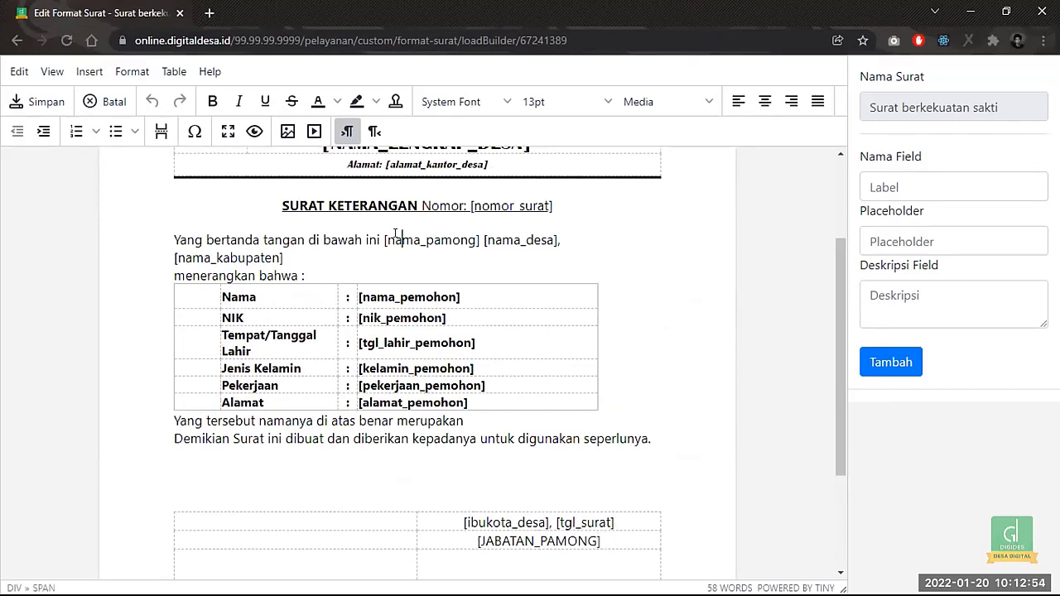
scroll(396, 233, "up", 2)
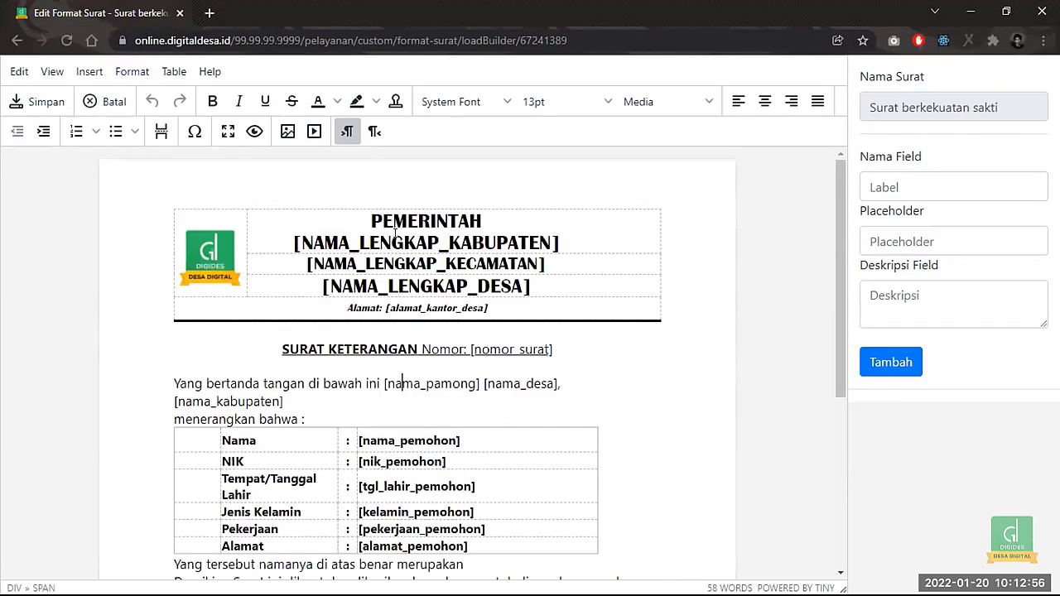
left_click(217, 401)
scroll(217, 401, "down", 3)
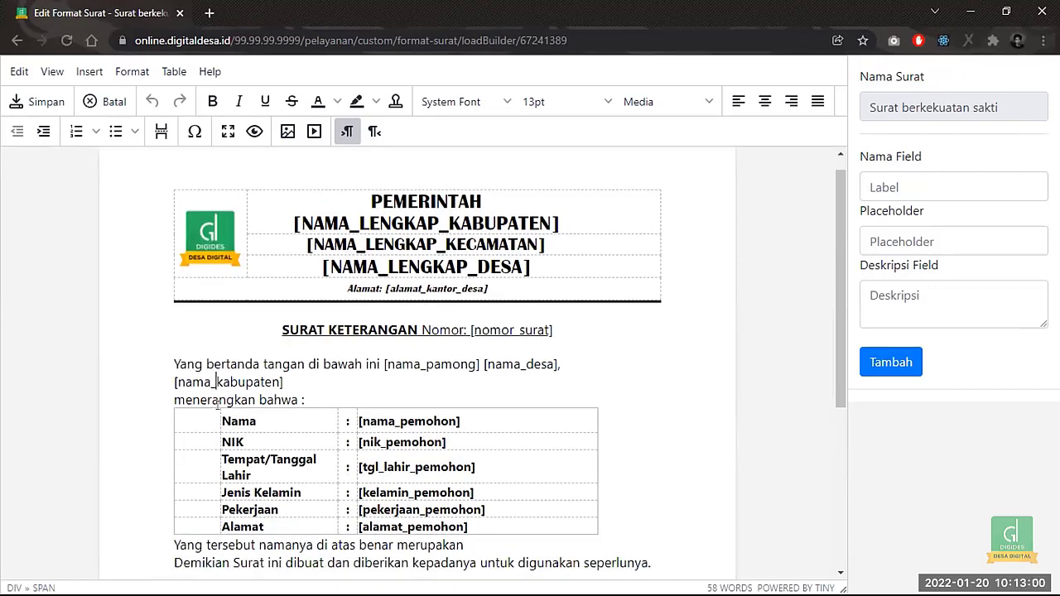
left_click(213, 391)
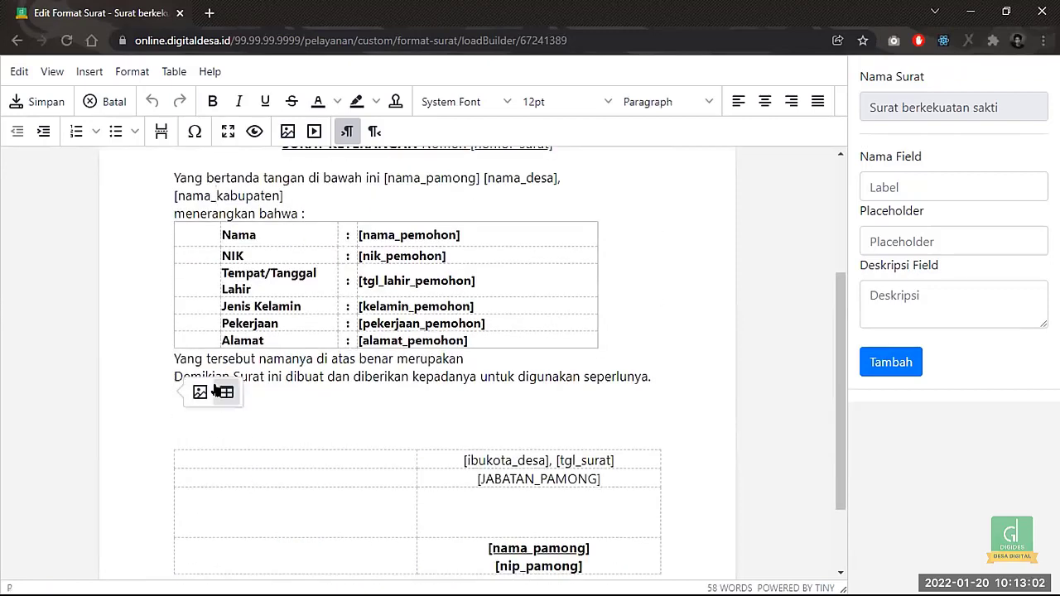
scroll(203, 364, "up", 3)
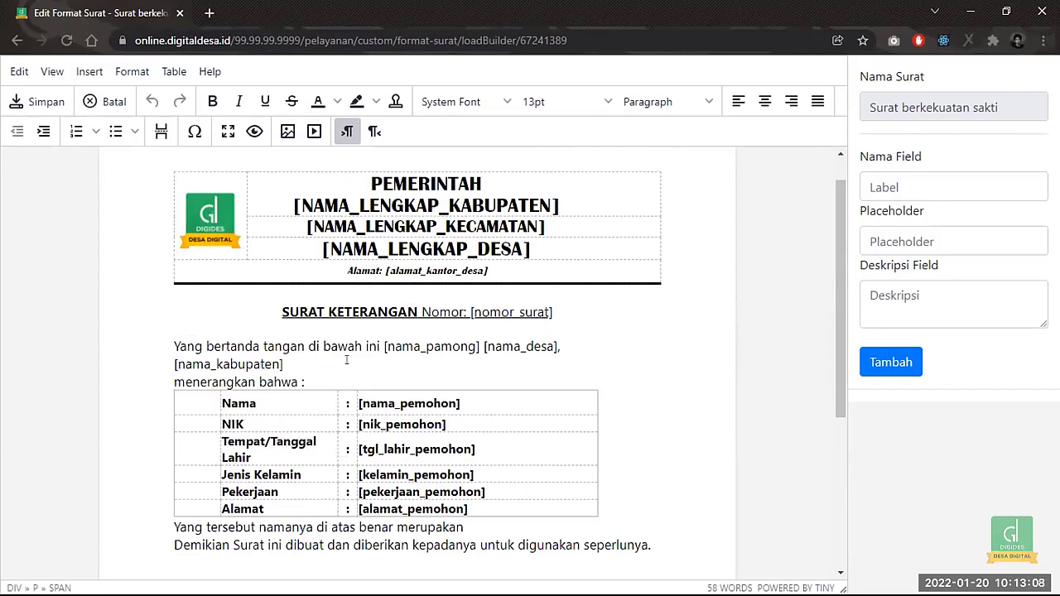
left_click(604, 310)
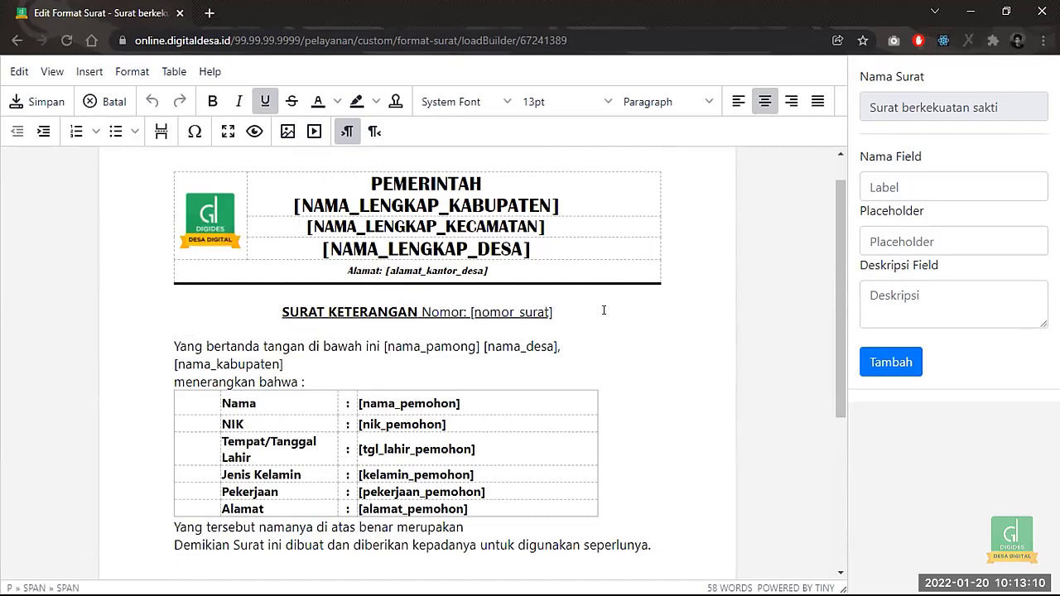
scroll(604, 309, "down", 2)
scroll(604, 310, "up", 2)
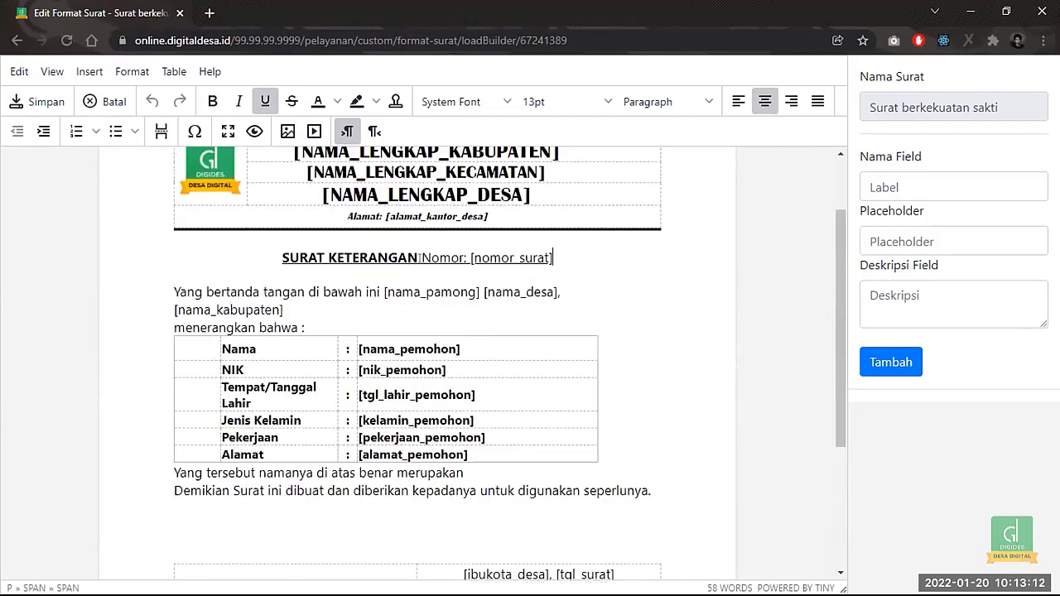
- Move the letter number onto its own line and extend the title to "SURAT KETERANGAN BERKEKUATAN SAKTI"
left_click(419, 257)
key("Return")
left_click(352, 255)
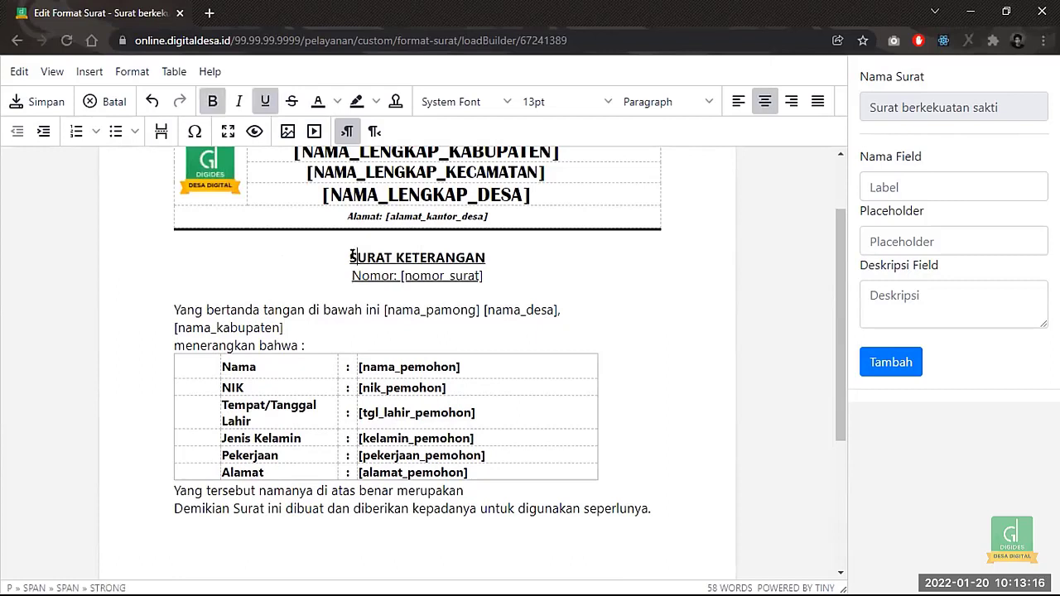
key("Left")
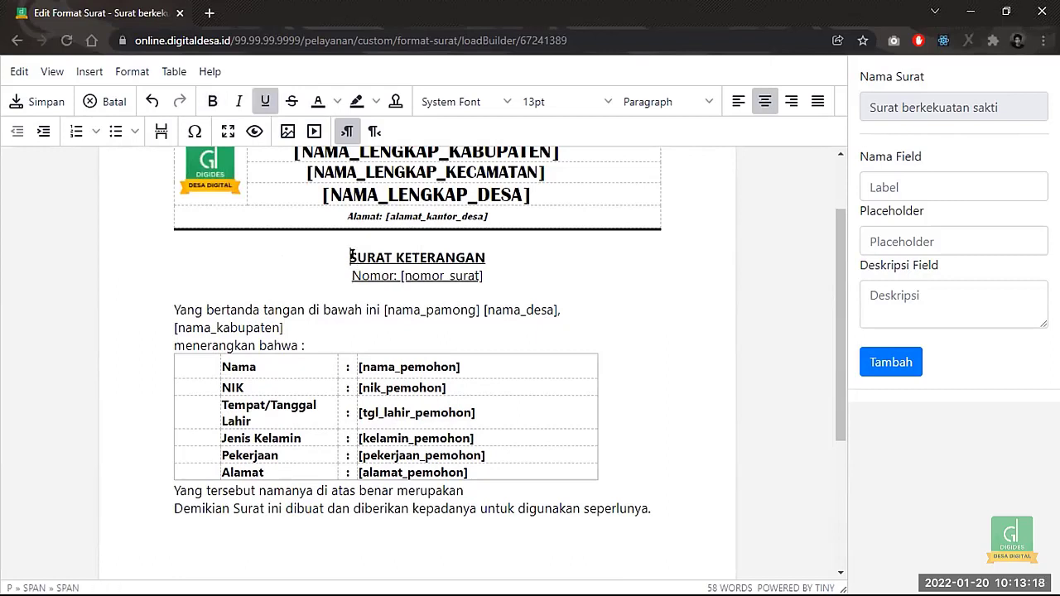
key("Right")
key("Right")
key("End")
type("B")
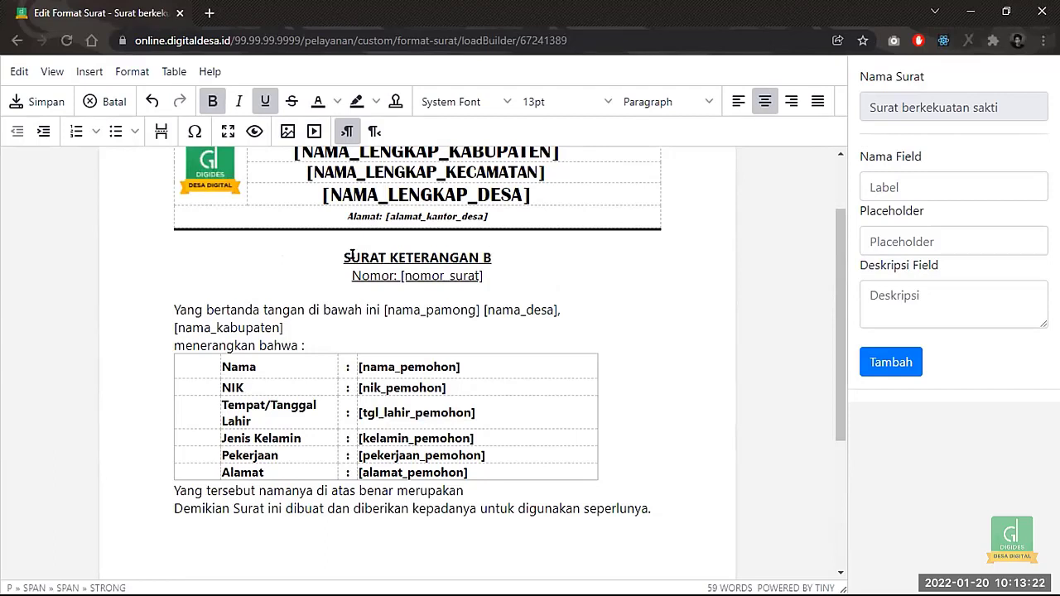
type("ERKEK")
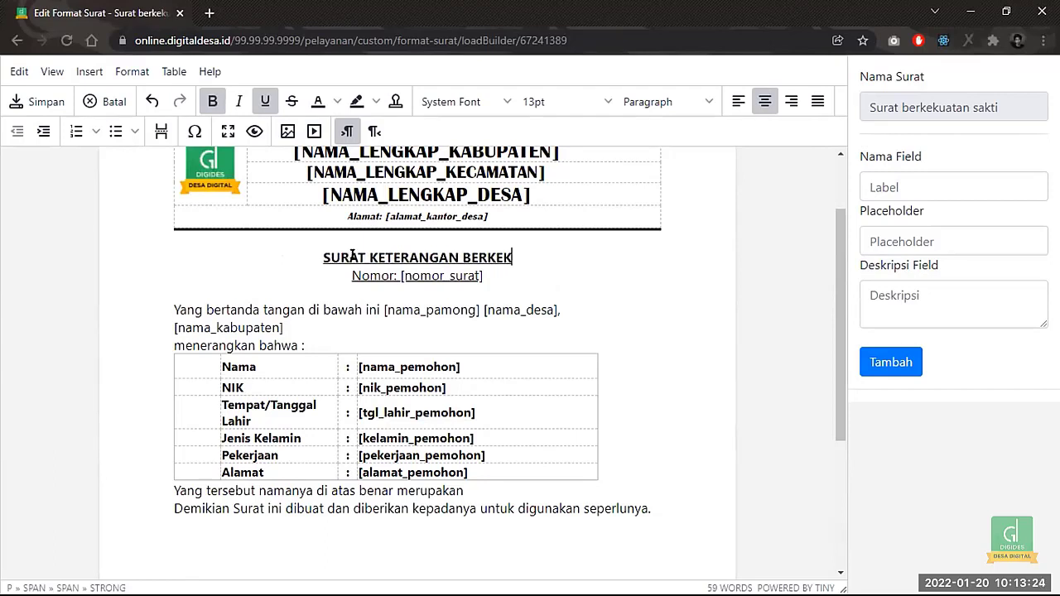
type("UATAN SAKTI")
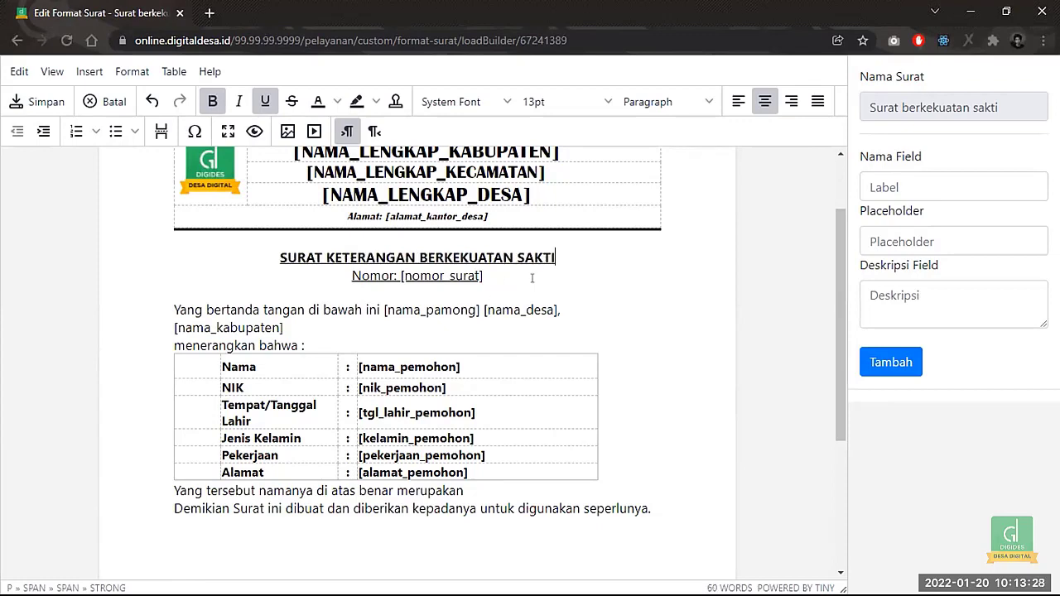
key("Down")
- Inspect the [NAMA_LENGKAP_DESA] placeholder in the letterhead character by character up to the address line
scroll(533, 278, "up", 2)
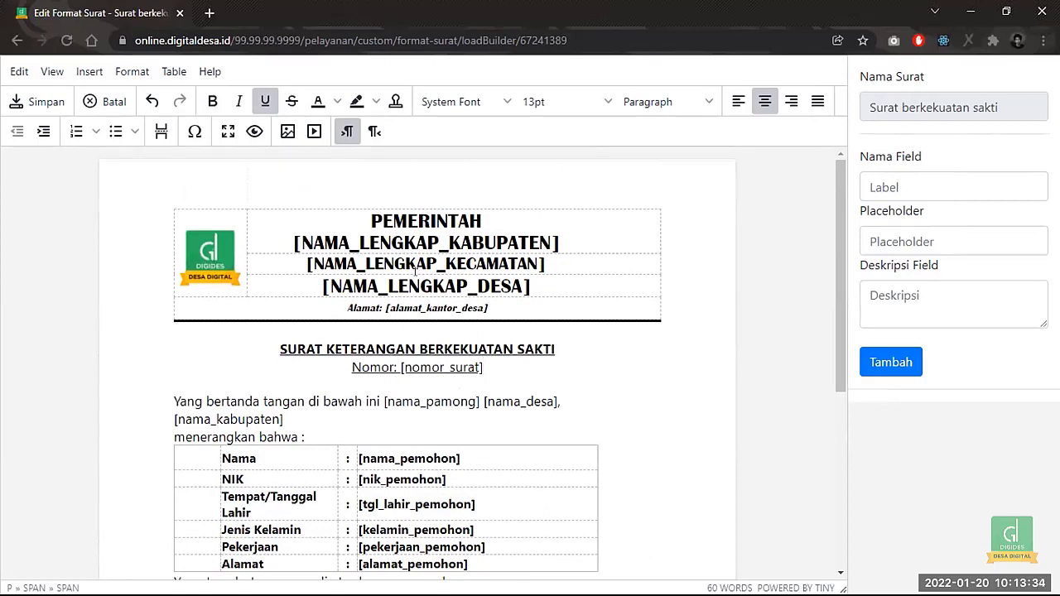
left_click(319, 285)
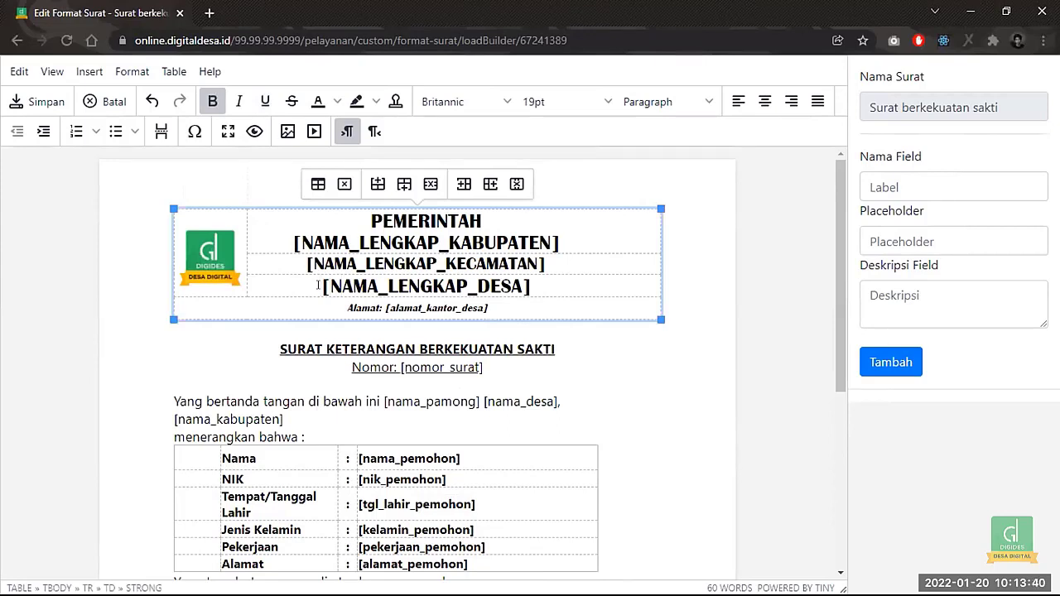
key("Right")
key("Right")
key("Right")
key("Right")
key("Right")
key("Right")
key("Right")
key("Right")
key("Right")
key("Right")
key("Right")
key("Right")
key("Right")
key("Right")
key("Right")
key("Right")
key("Right")
key("Right")
key("Right")
key("Right")
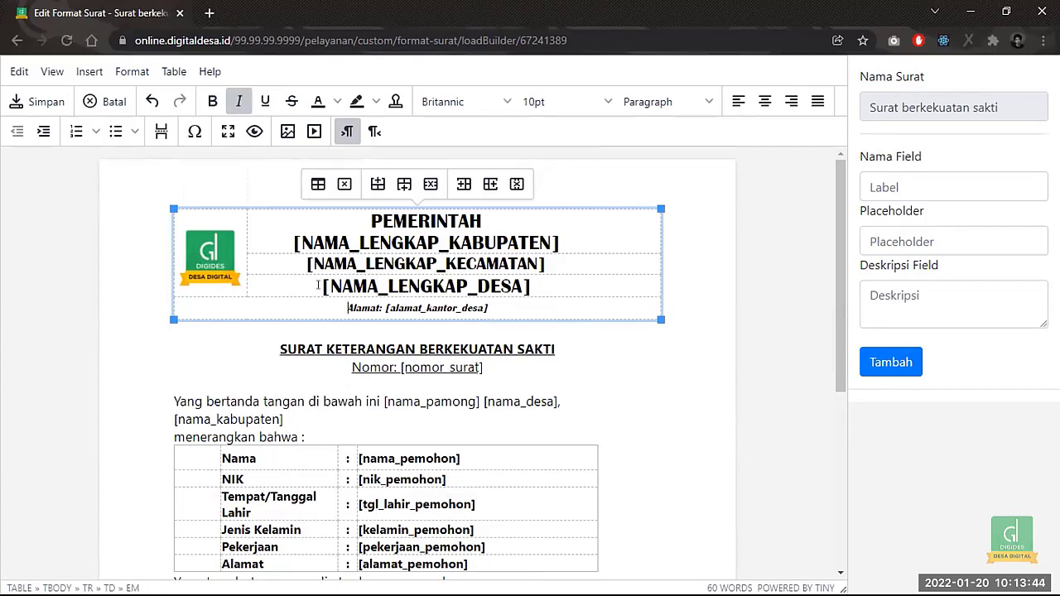
- Select the whole [NAMA_LENGKAP_DESA] placeholder in the letterhead, including its square brackets
left_click(318, 284)
key("shift+End")
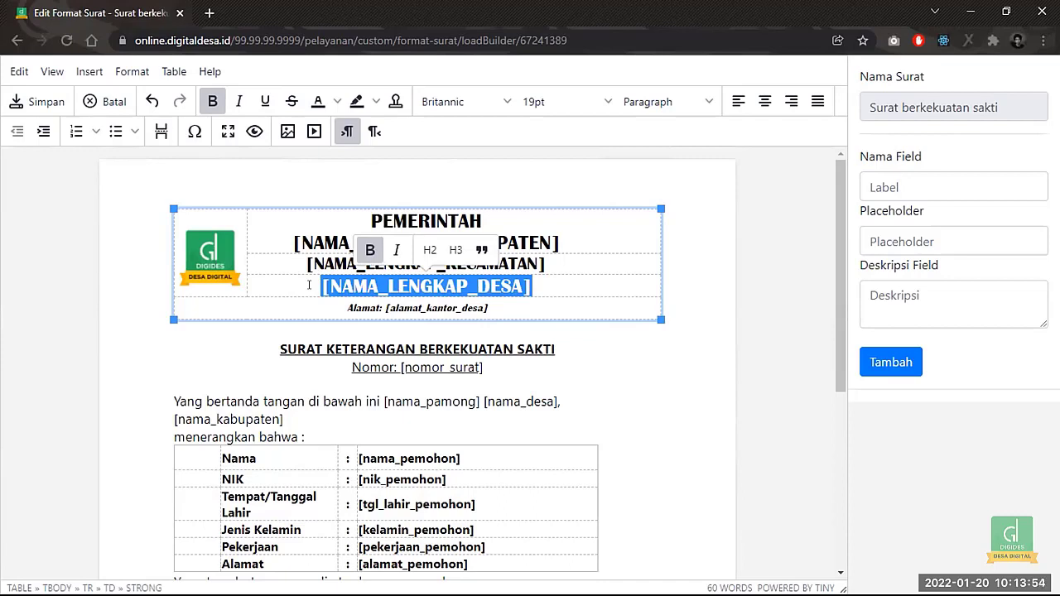
left_click(309, 285)
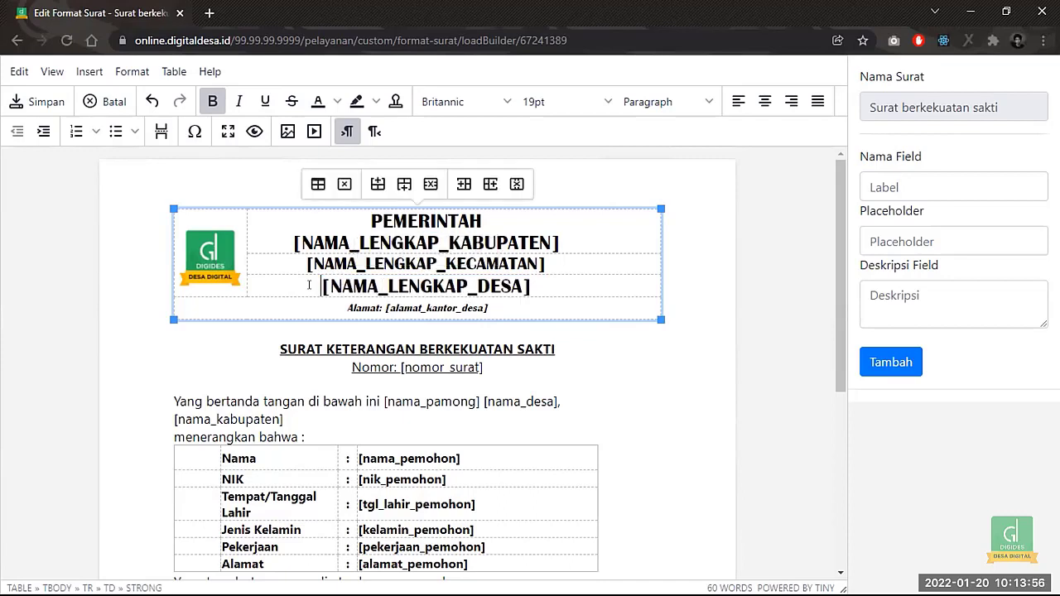
left_click(467, 280, "shift")
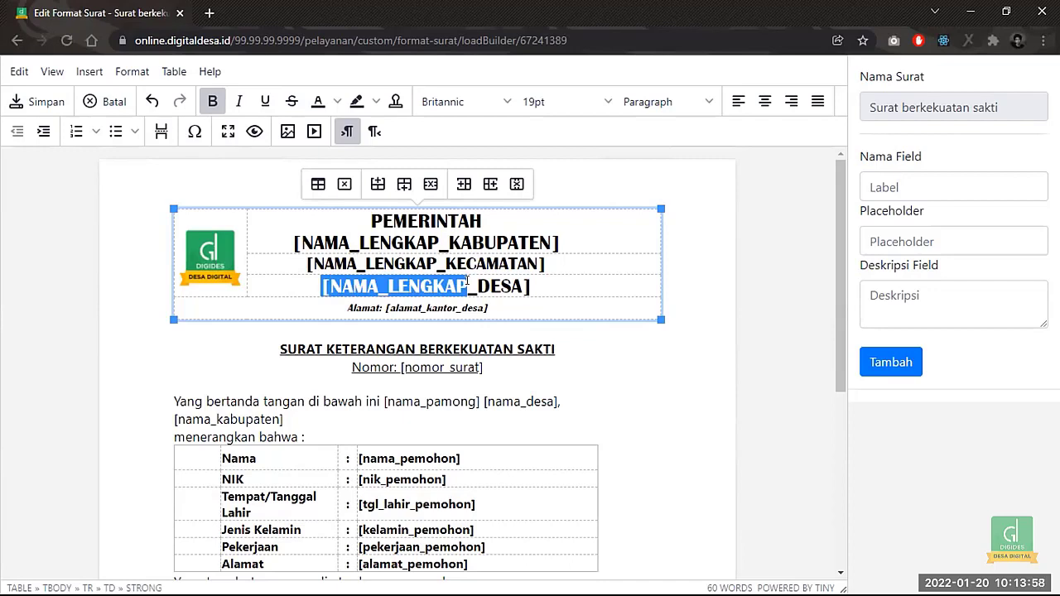
left_click(543, 282, "shift")
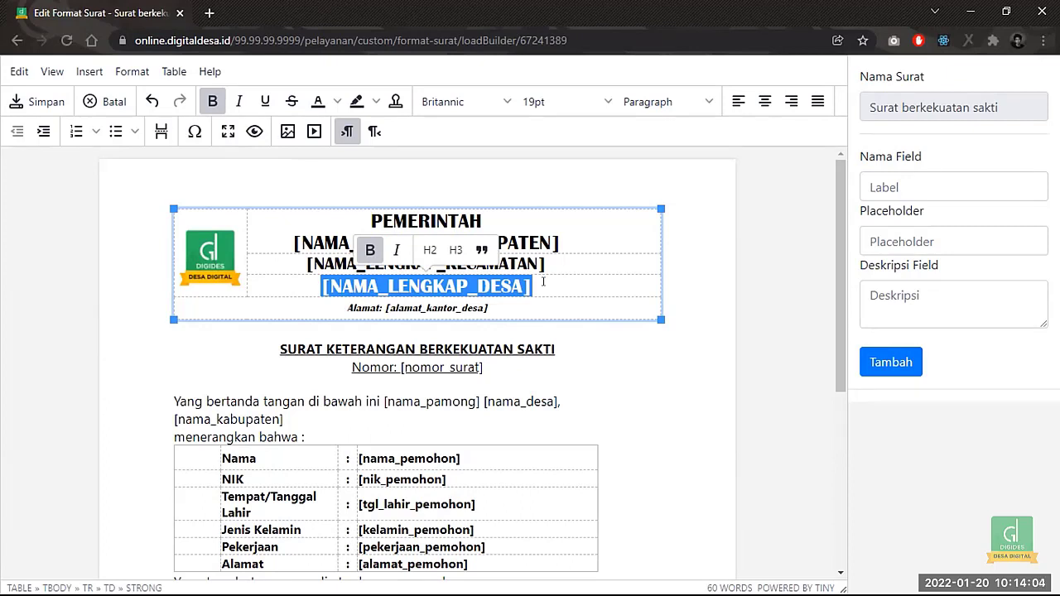
double_click(423, 283)
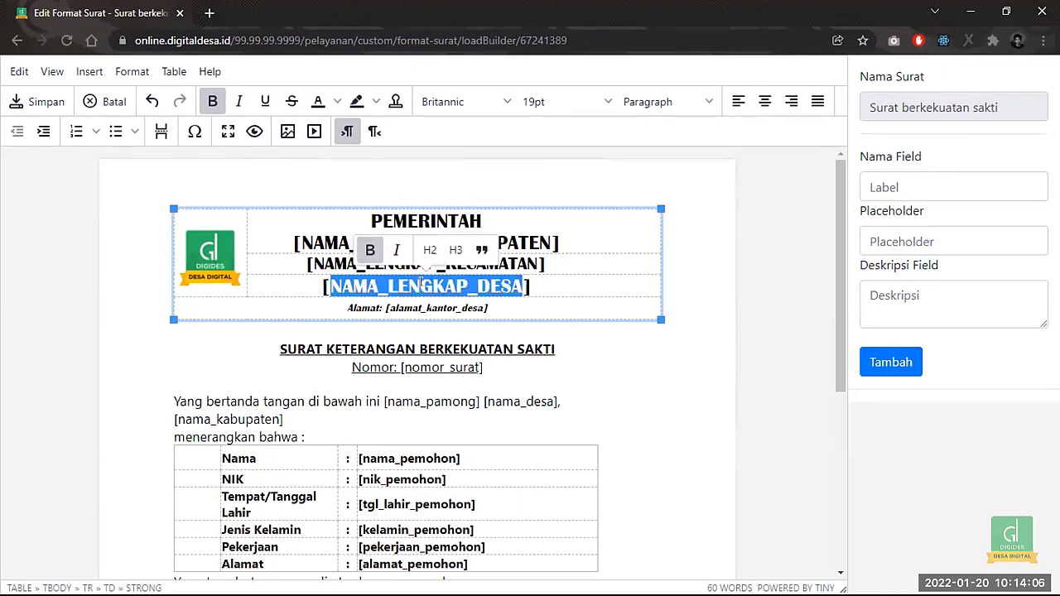
left_click(318, 283)
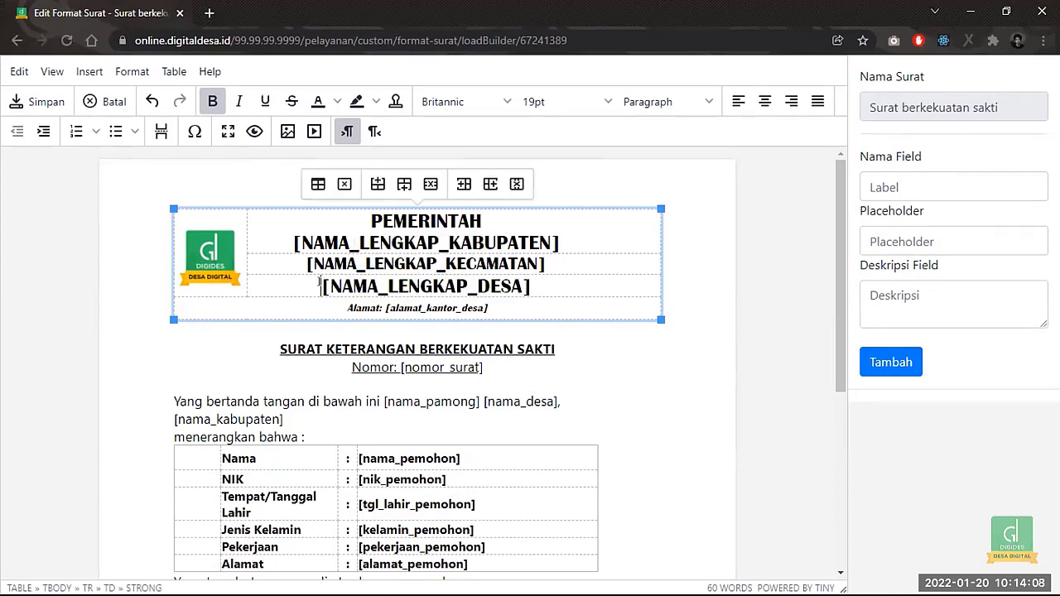
key("shift+End")
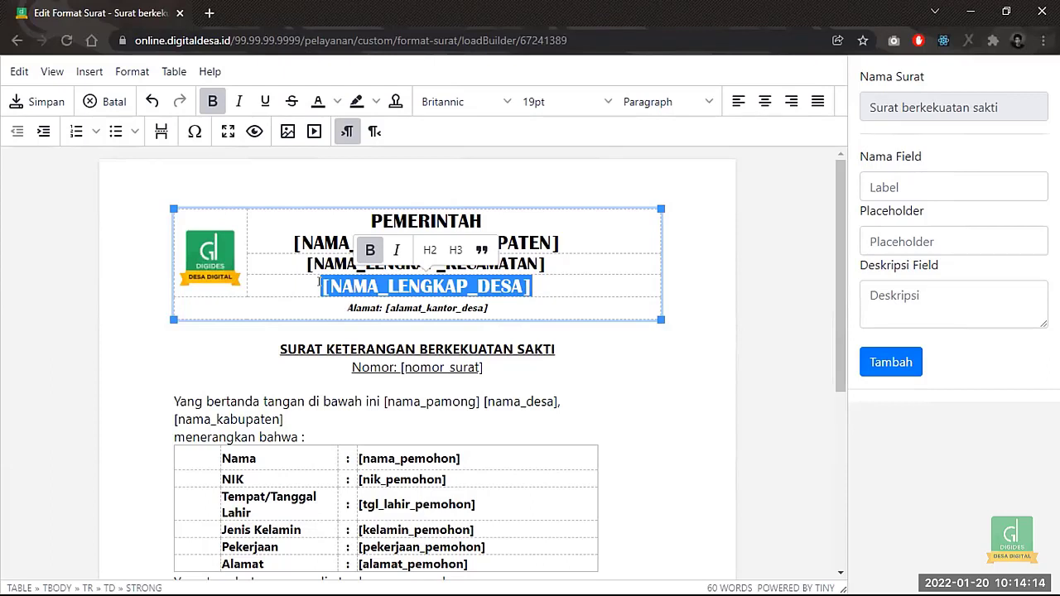
- Examine the letter body and isolate the [nomor_surat] placeholder in the number line under the title
left_click(543, 365)
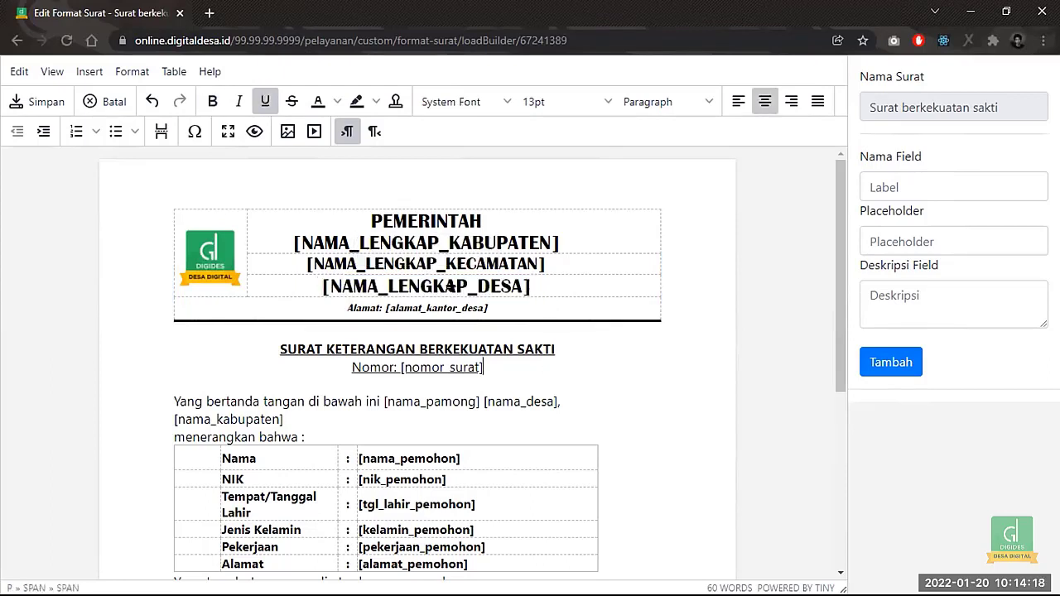
scroll(497, 407, "down", 3)
scroll(497, 407, "down", 1)
scroll(497, 407, "up", 1)
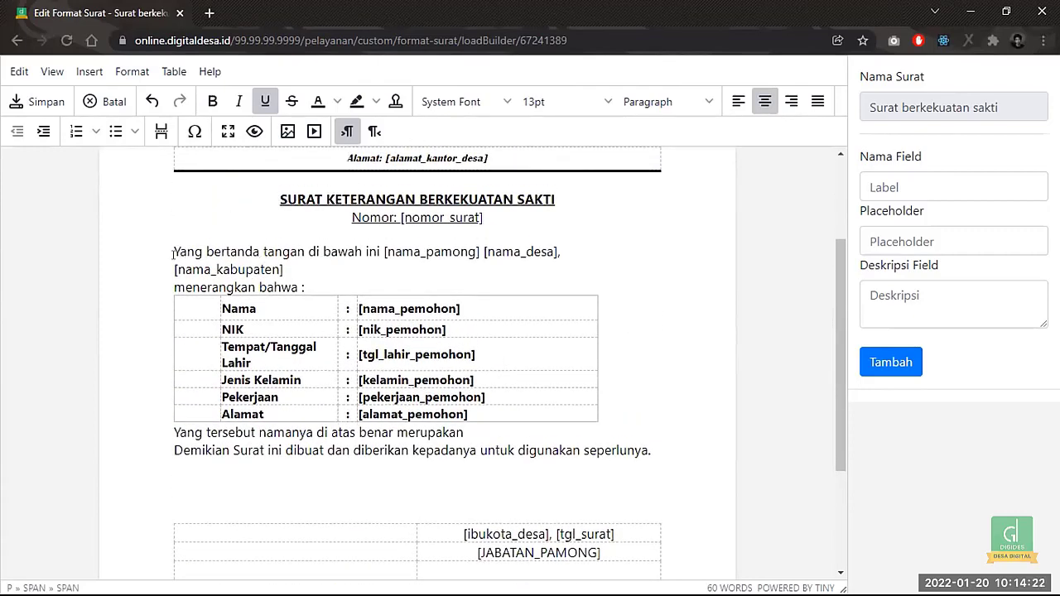
left_click(172, 253)
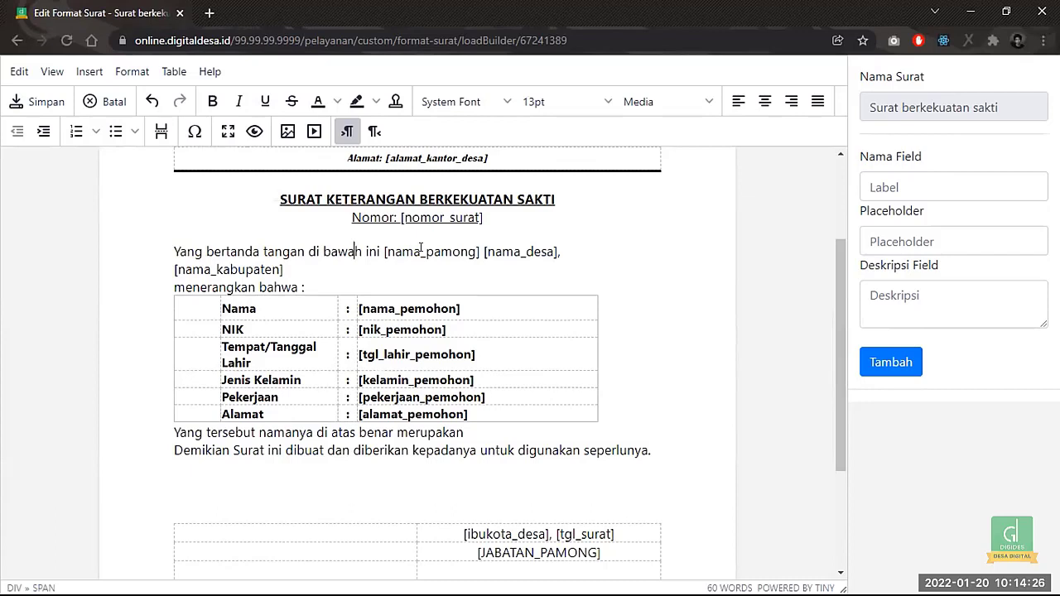
scroll(385, 269, "up", 2)
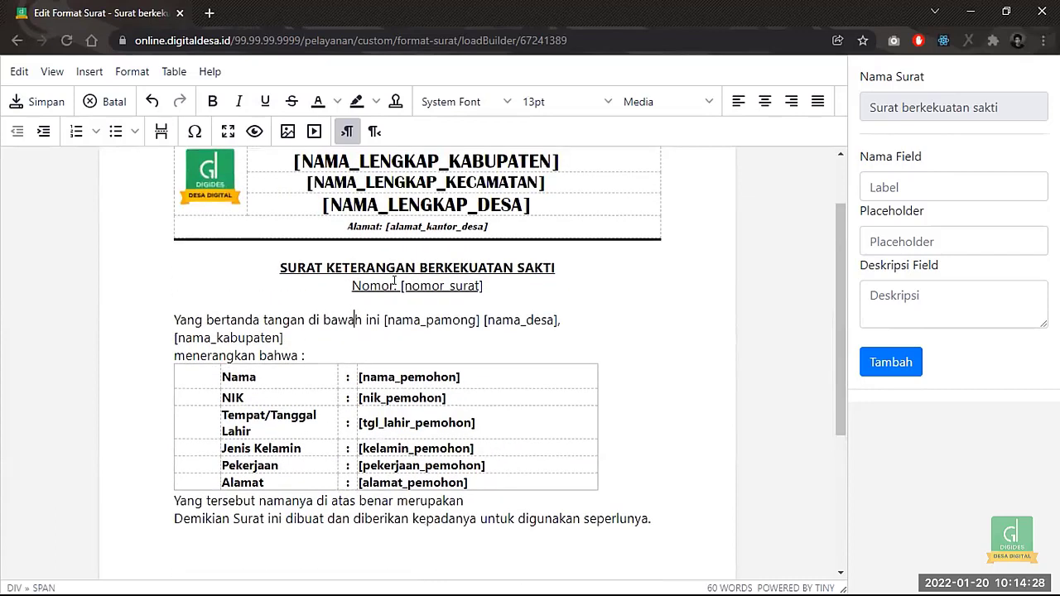
left_click(394, 281)
key("Right")
key("shift+End")
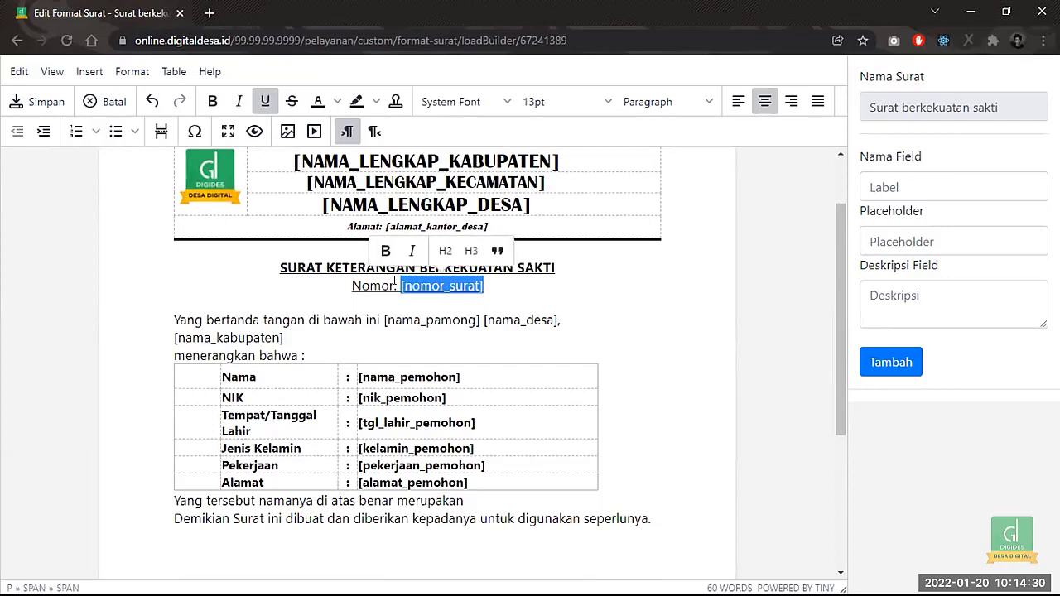
left_click(547, 318)
- Highlight the [nama_desa] placeholder in the opening sentence, without the trailing comma, and release the selection
scroll(548, 311, "down", 1)
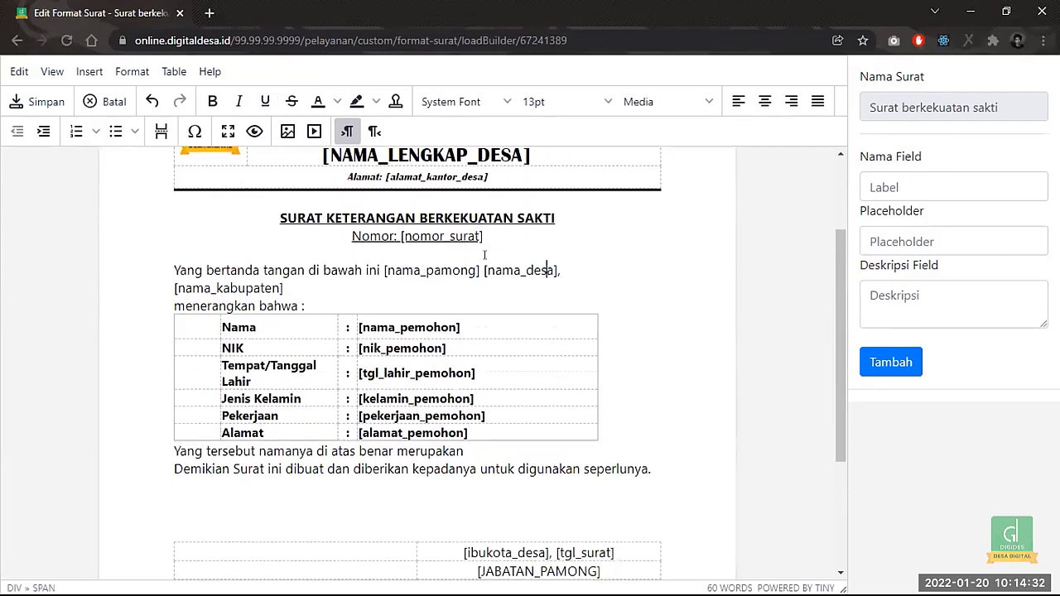
left_click(482, 267)
key("shift+End")
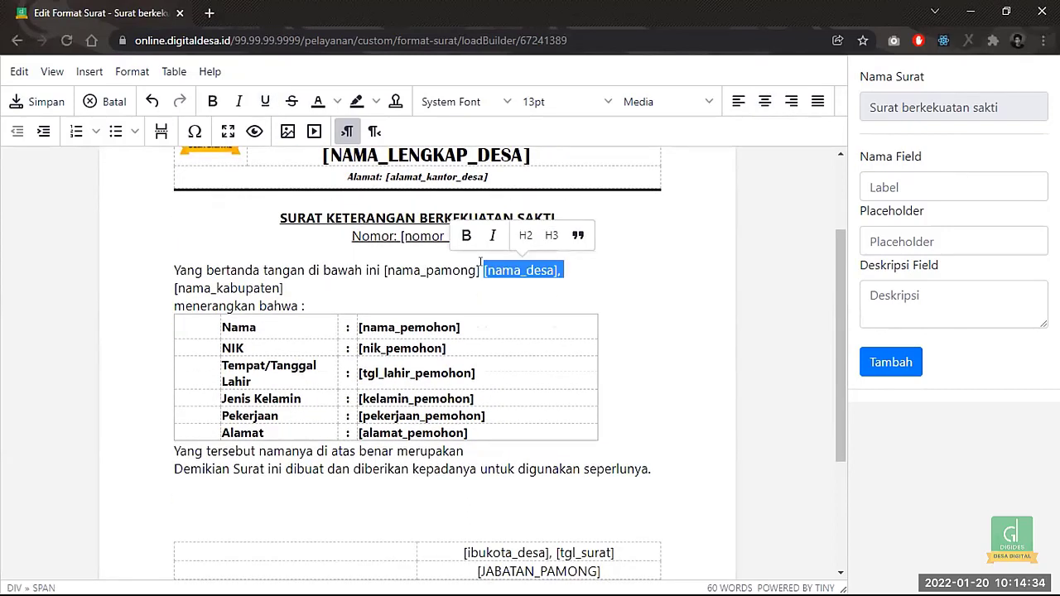
key("shift+Left")
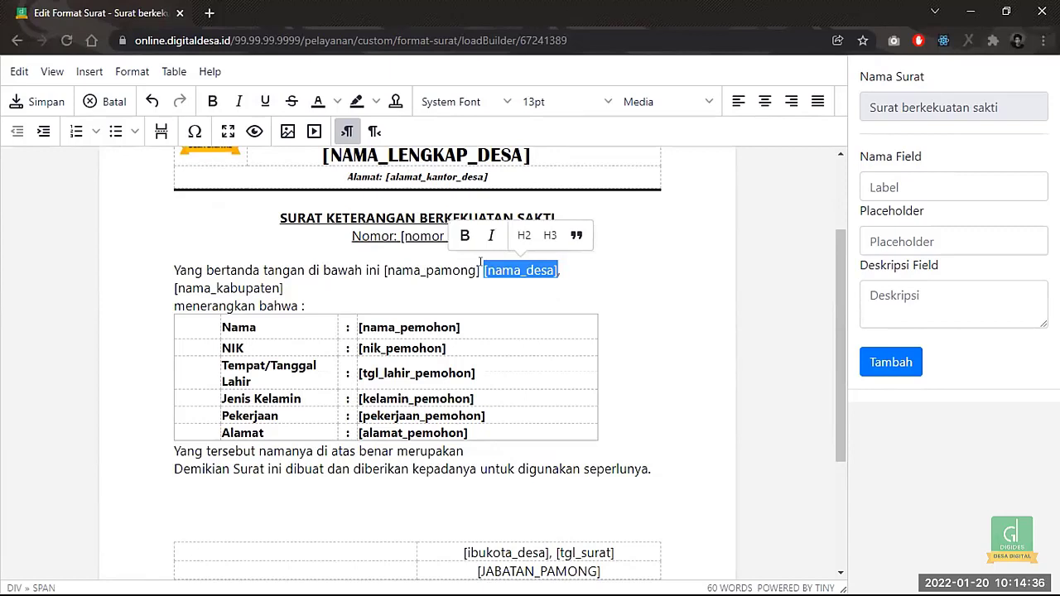
left_click(428, 284)
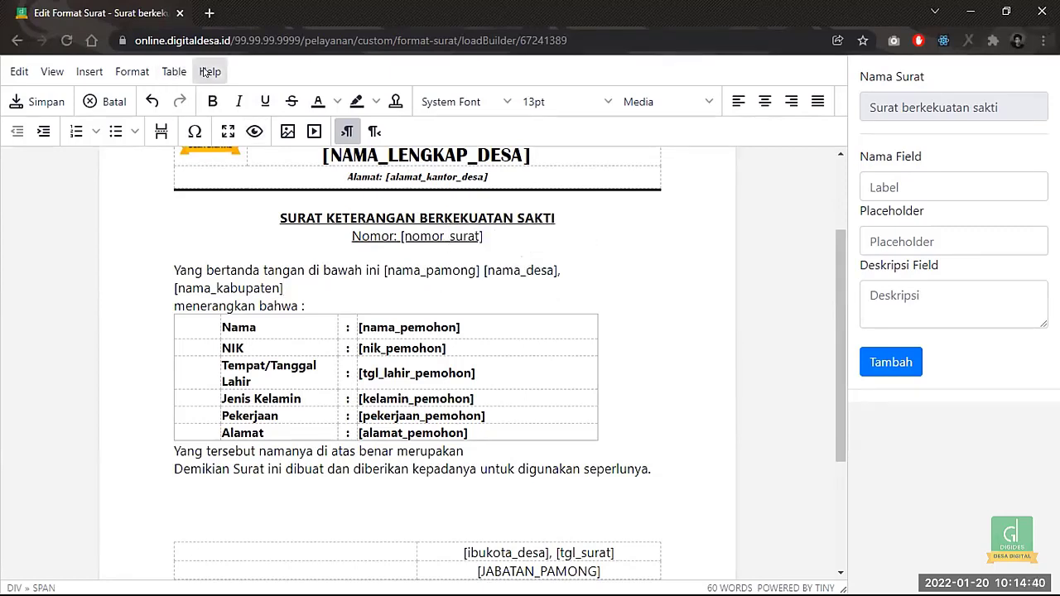
- Review the list of default placeholders for applicant, village and letter data, and return to the template
left_click(206, 73)
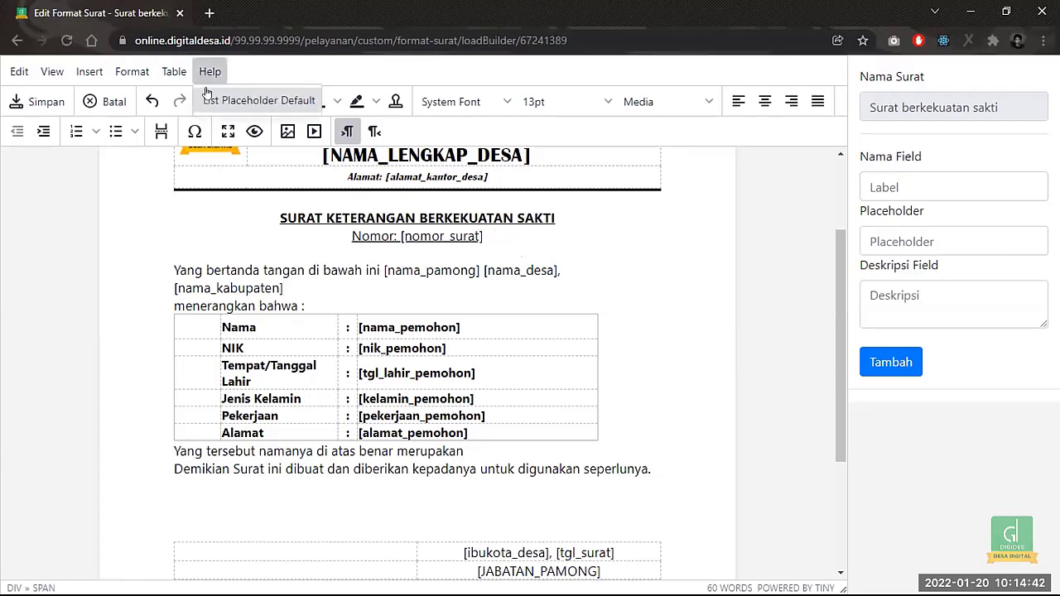
left_click(208, 101)
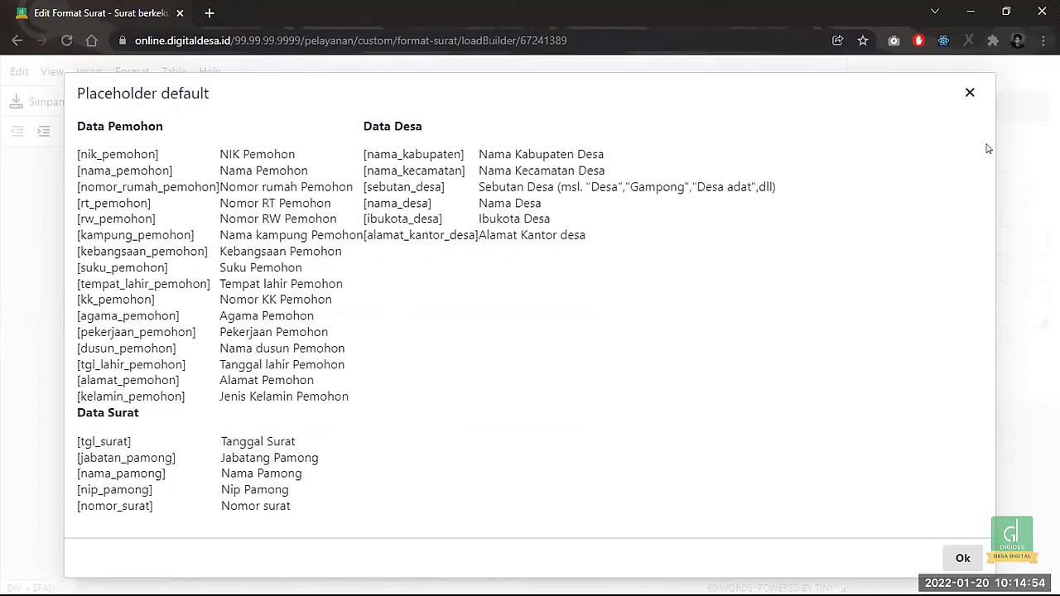
left_click(970, 92)
left_click(454, 359)
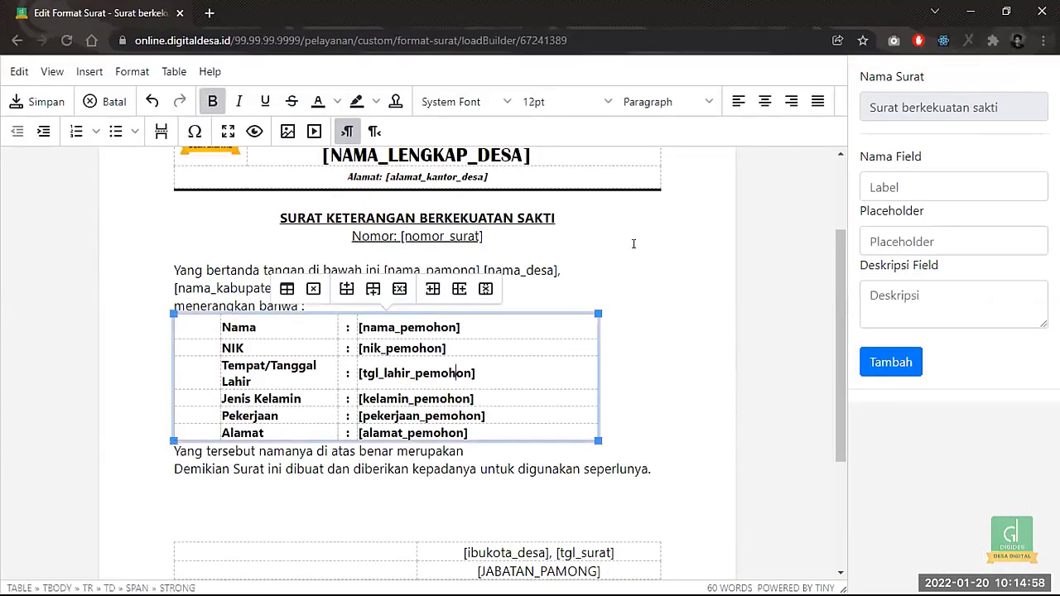
left_click(634, 241)
scroll(635, 241, "up", 3)
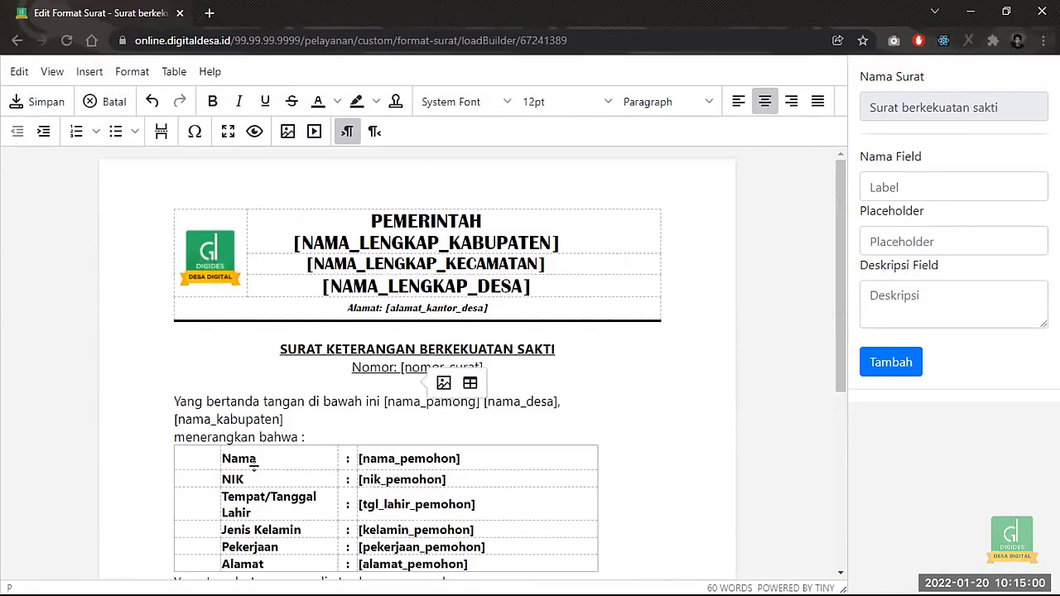
- Delete the entire content of the letter template
left_click(332, 428)
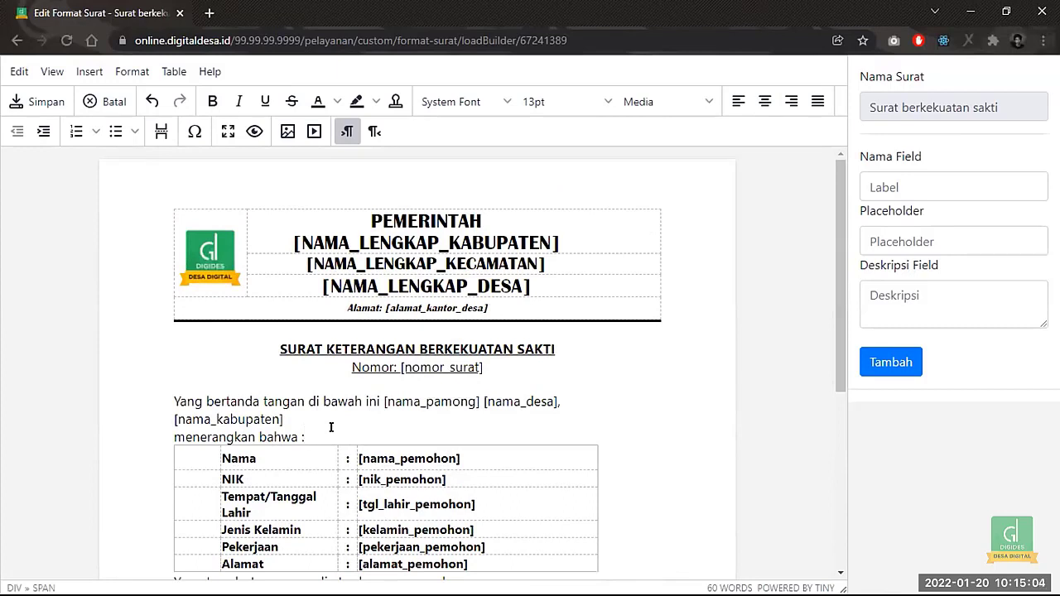
key("ctrl+a")
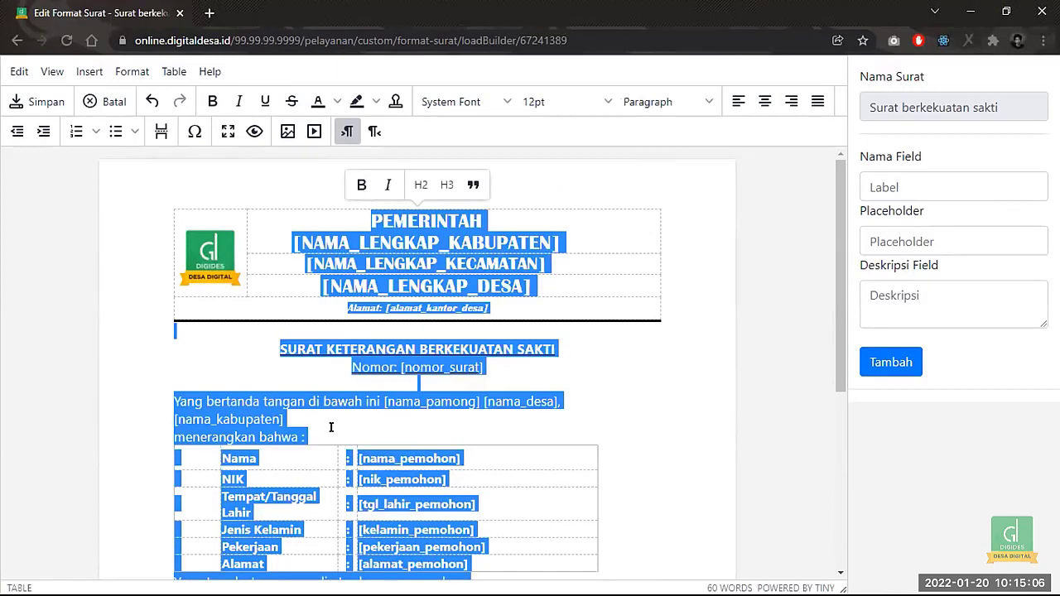
key("BackSpace")
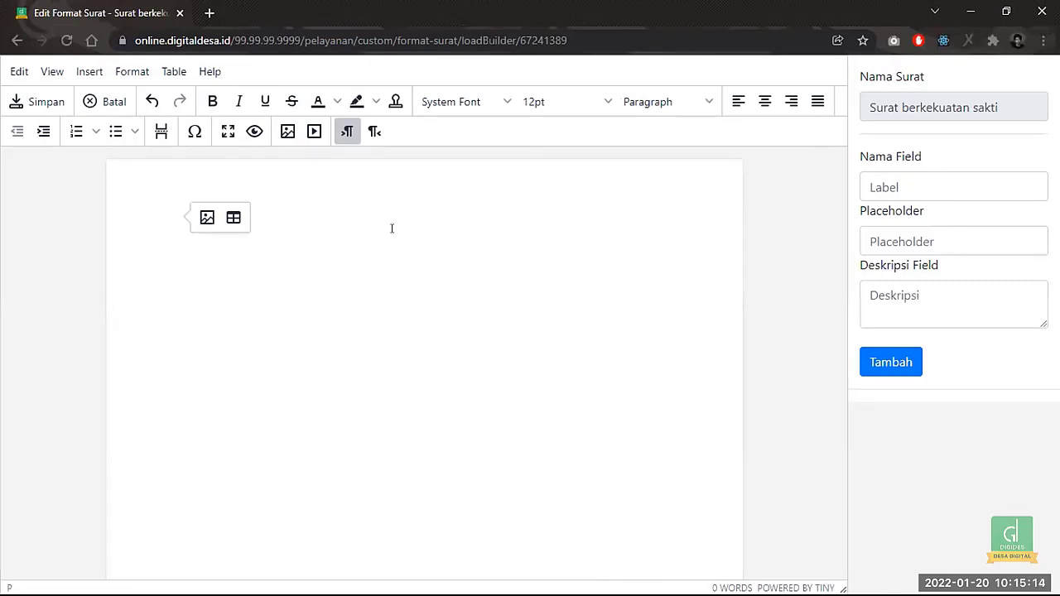
- Insert only the suggested [nama_pemohon] placeholder into the blank template and save the letter format
type("{")
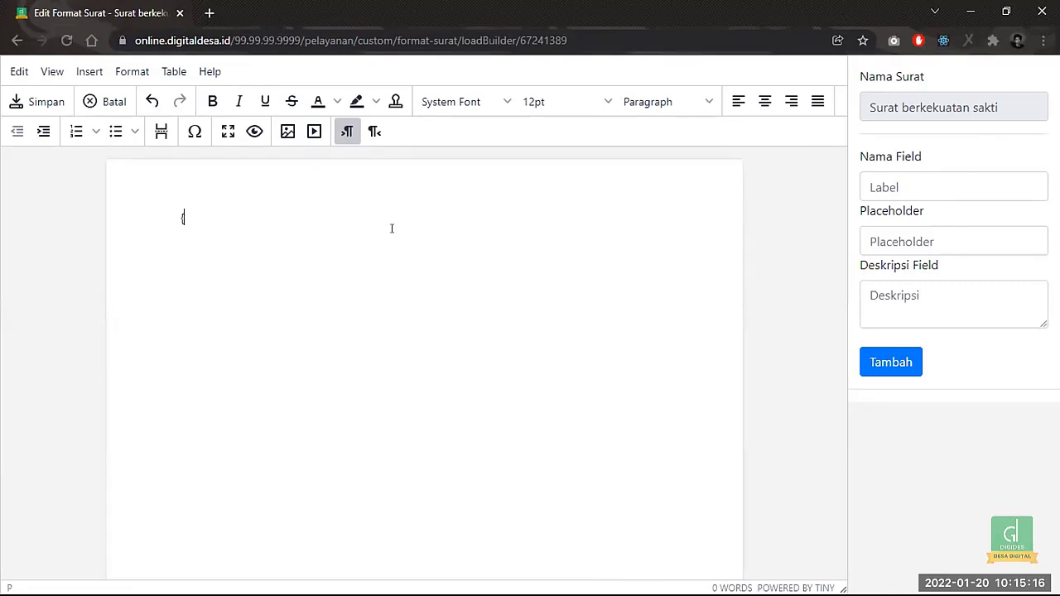
key("BackSpace")
type("[nama")
key("Return")
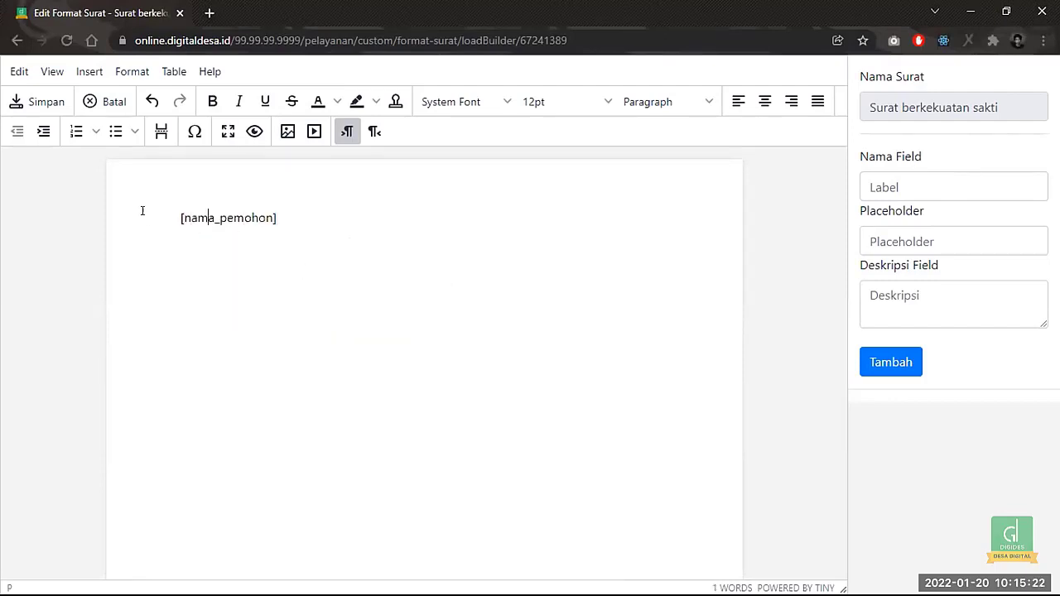
triple_click(168, 217)
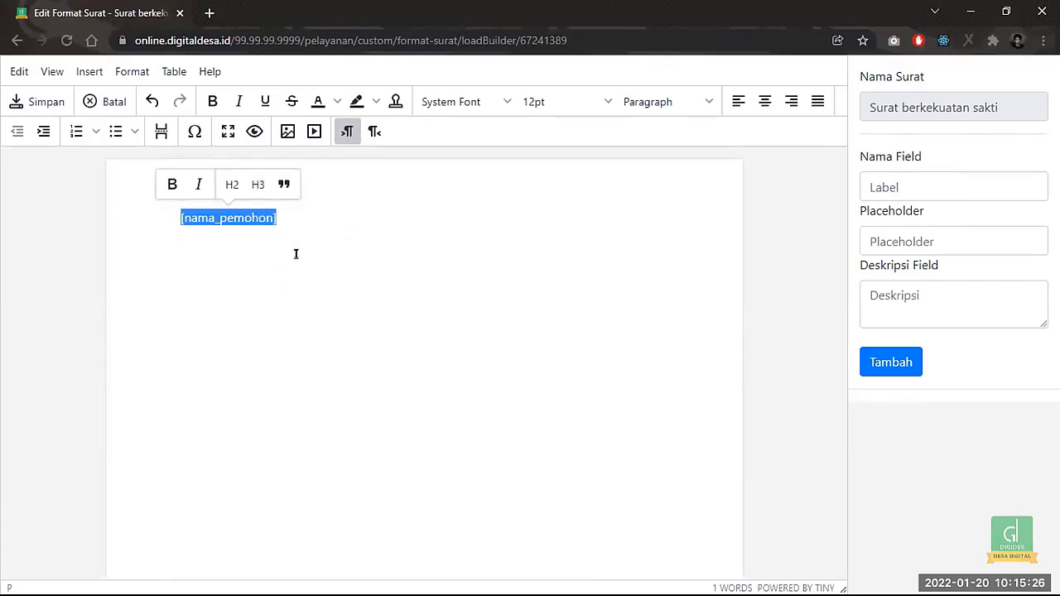
left_click(442, 236)
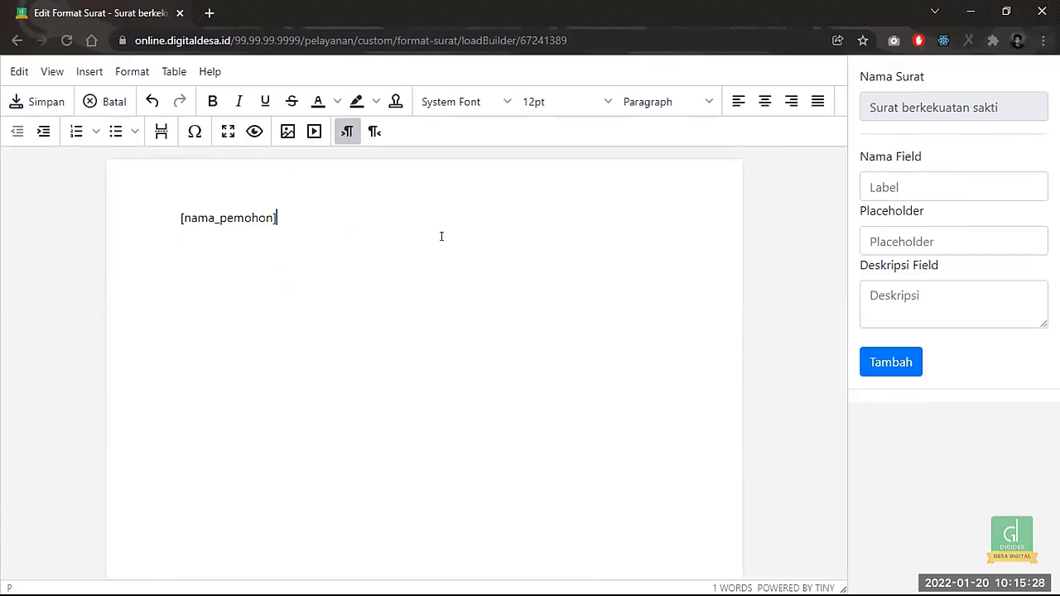
left_click(21, 106)
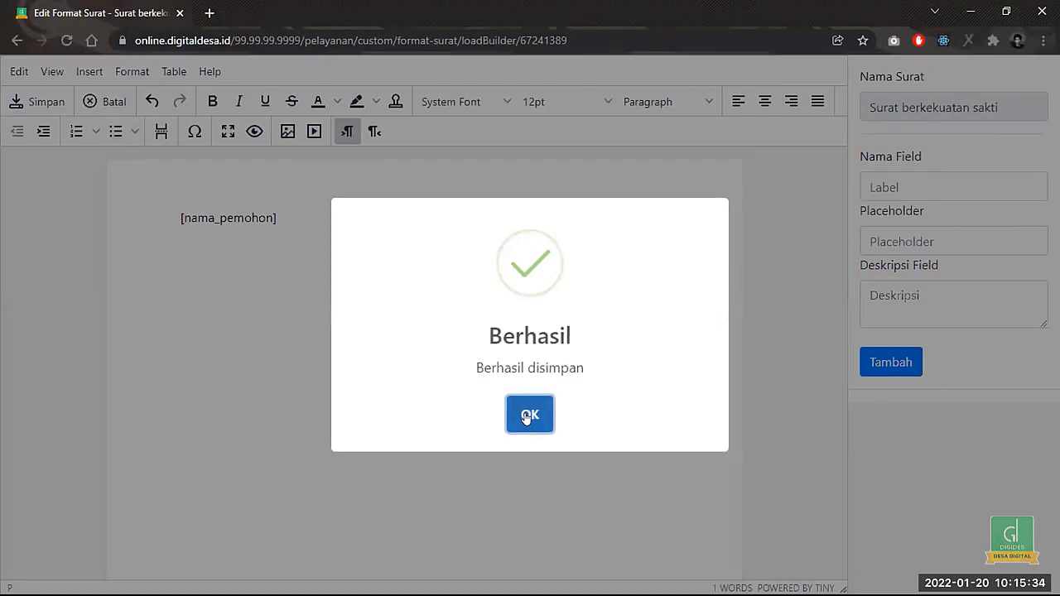
left_click(529, 415)
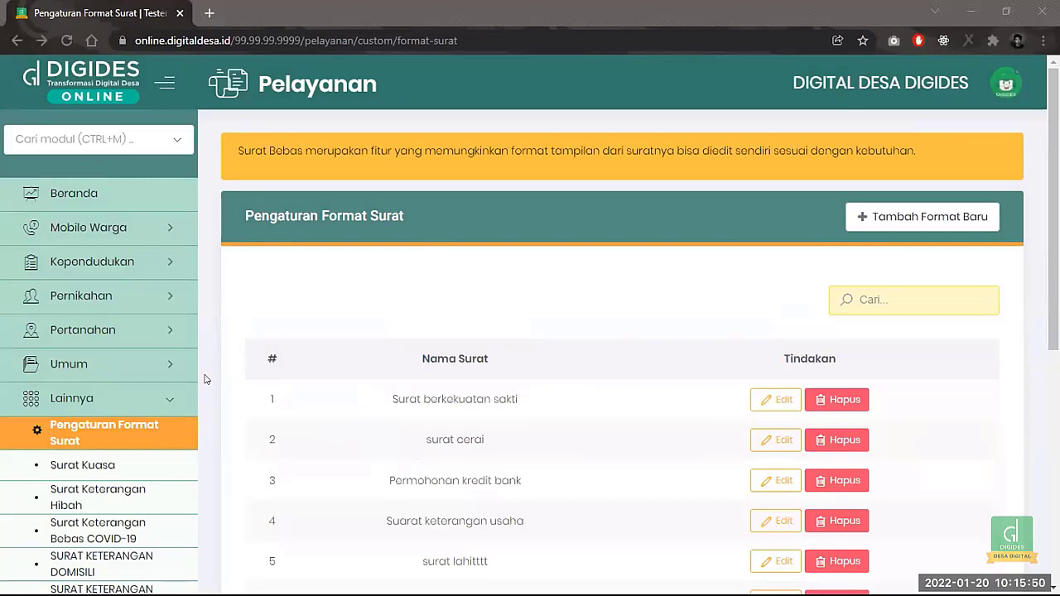
- Open the records page of the custom letter "Surat berkekuatan sakti" under Lainnya
scroll(200, 360, "down", 5)
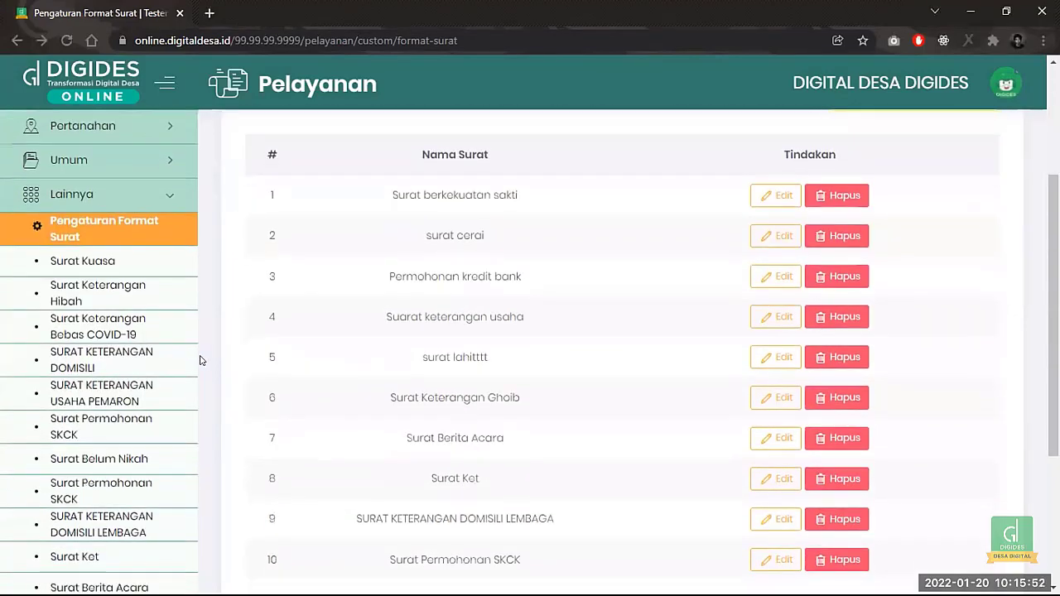
scroll(105, 433, "down", 1)
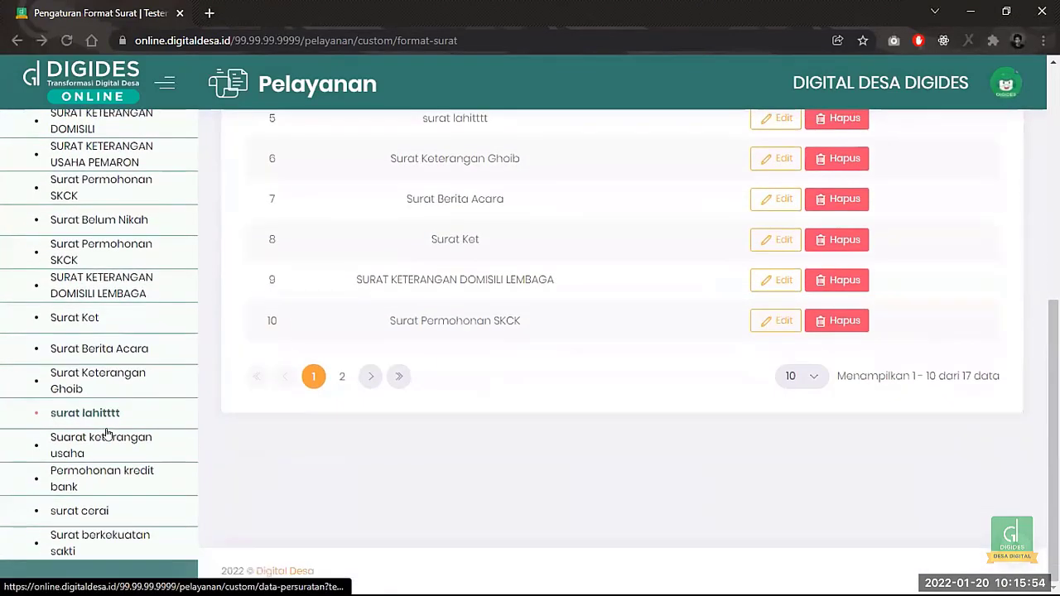
left_click(57, 542)
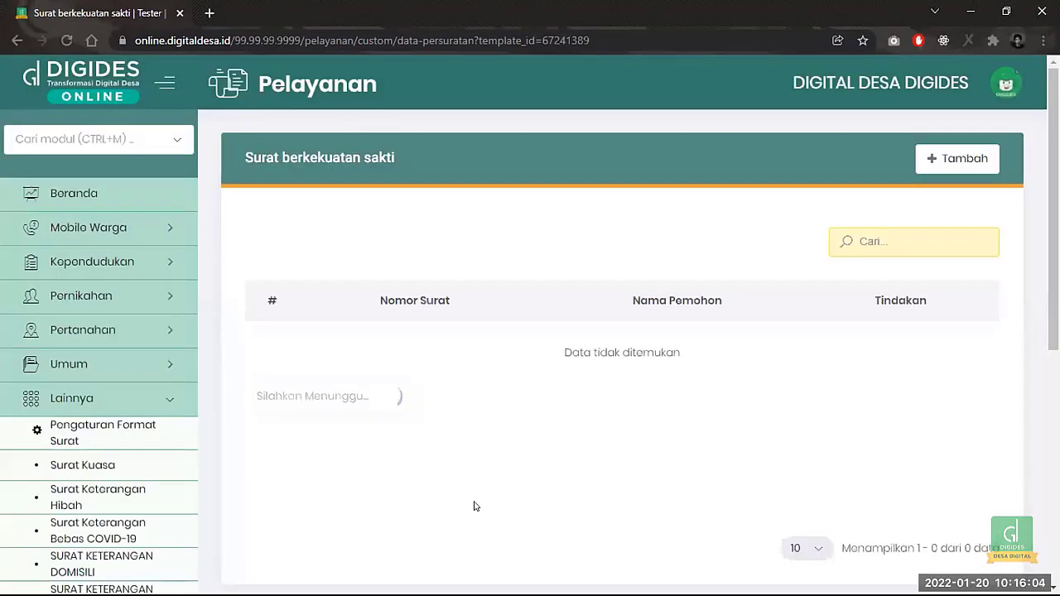
- Start a new letter record and set its Nomor Surat to SKB/2020/3
left_click(936, 157)
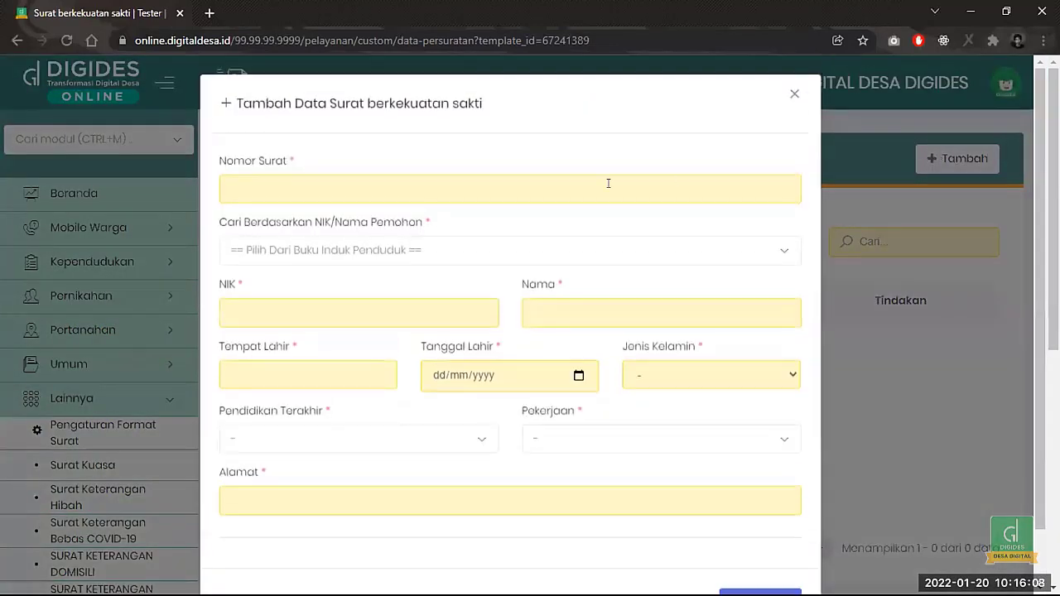
left_click(321, 183)
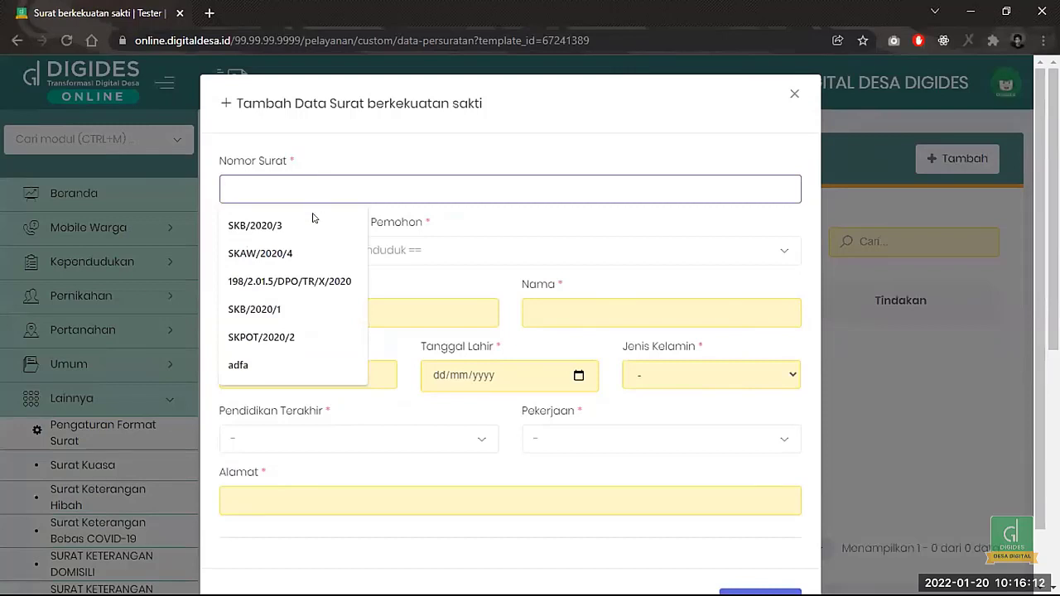
left_click(315, 222)
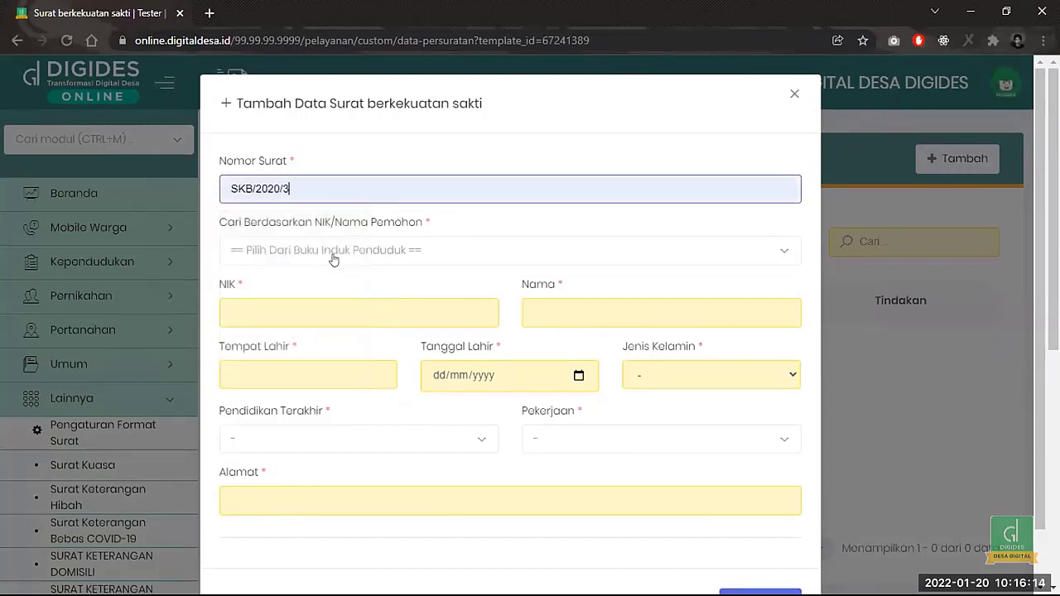
- Fill in the applicant's data from the first resident matching "sal" in the resident register and save the record
left_click(334, 259)
type("sal")
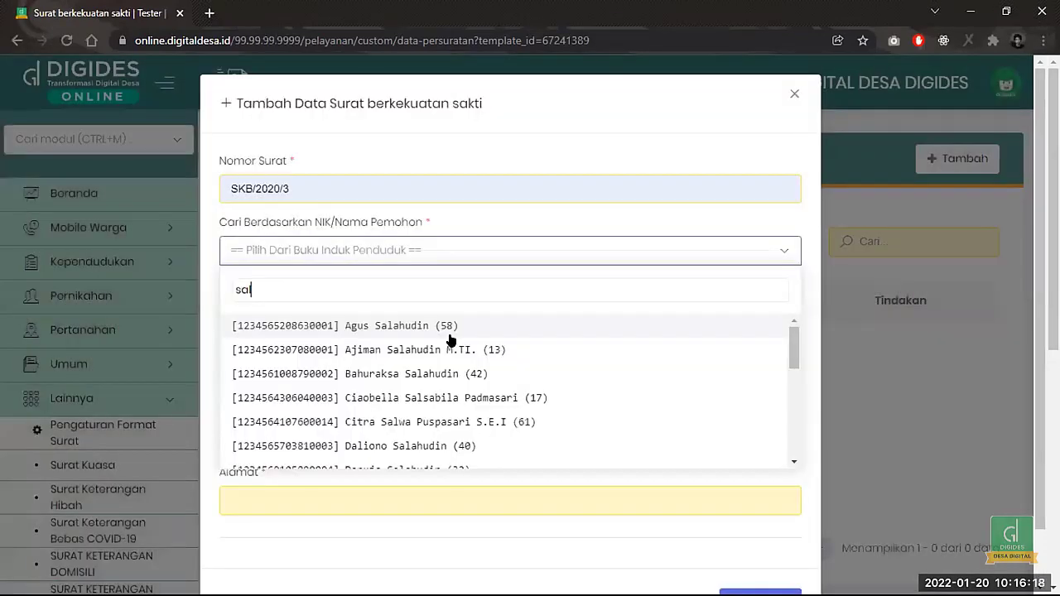
left_click(450, 335)
scroll(644, 530, "down", 2)
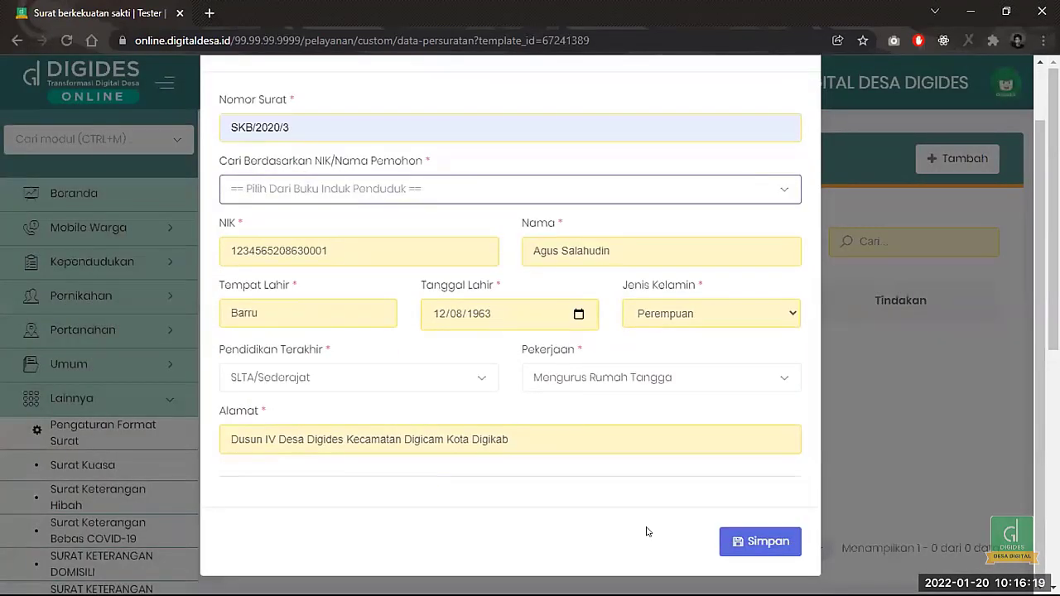
left_click(750, 540)
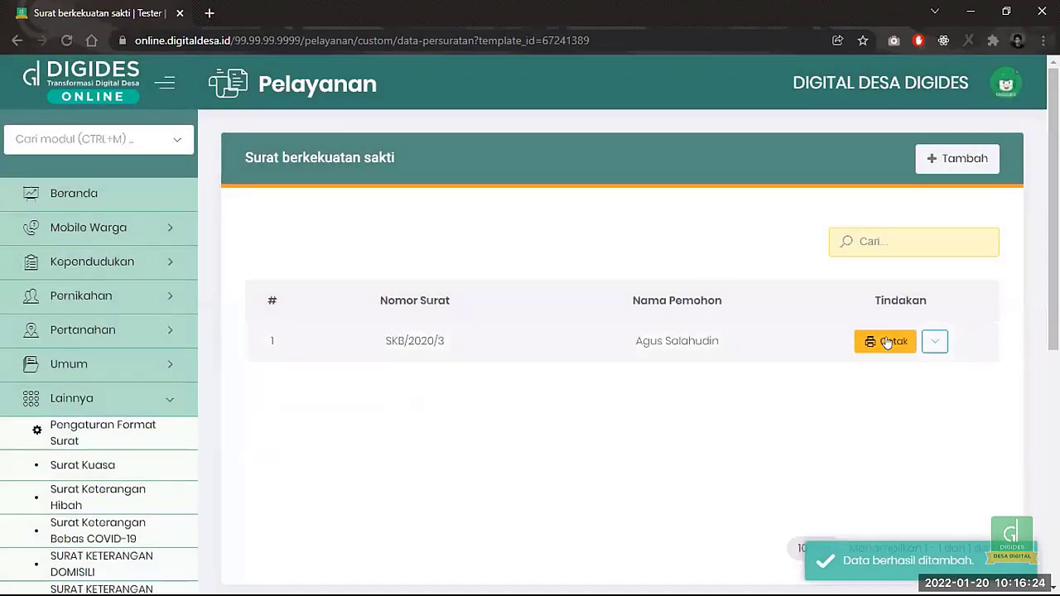
- View the print version of the new letter record and return to the Pengaturan Format Surat page
left_click(887, 342)
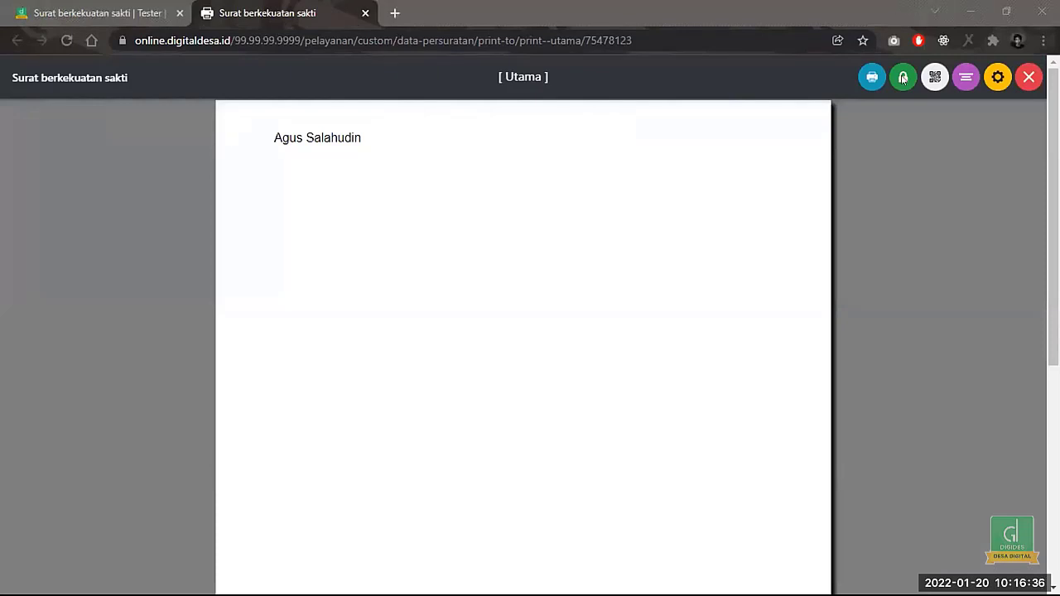
key("super+Down")
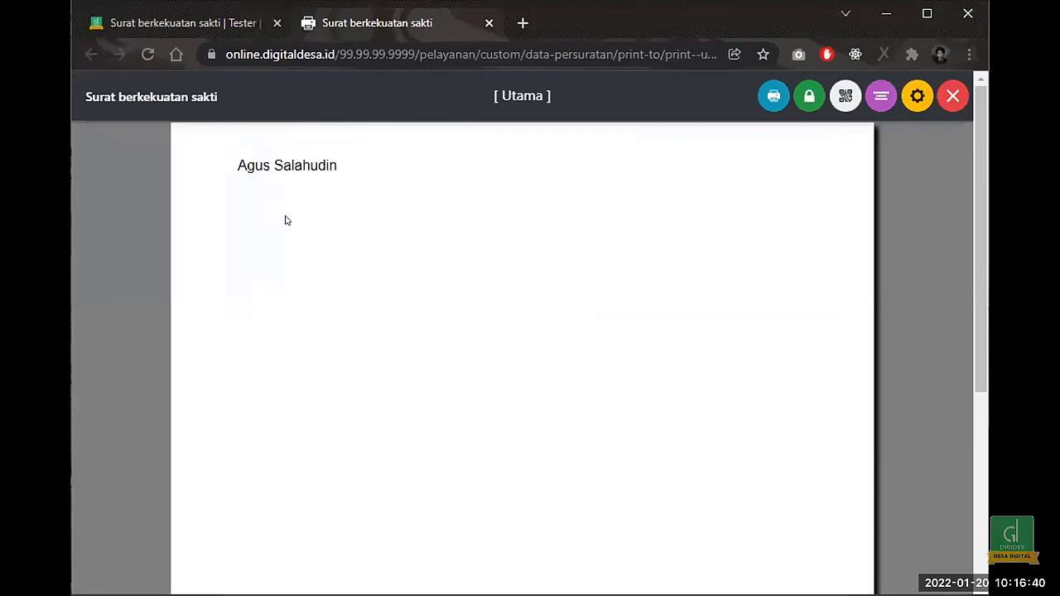
left_click(187, 25)
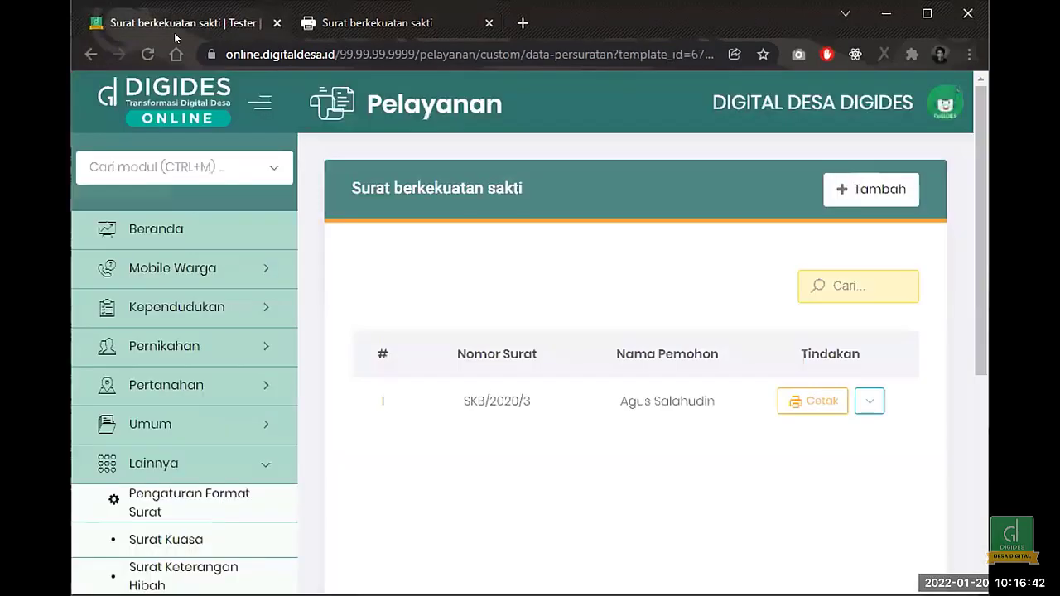
left_click(189, 502)
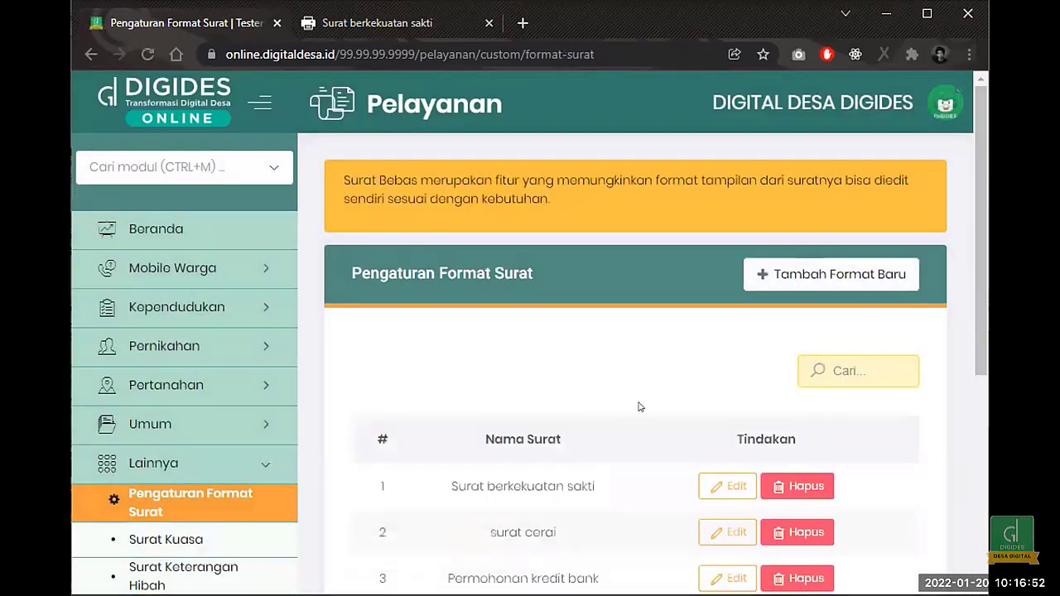
- Open the letter format "Surat berkekuatan sakti" for editing
scroll(639, 406, "down", 3)
left_click(716, 281)
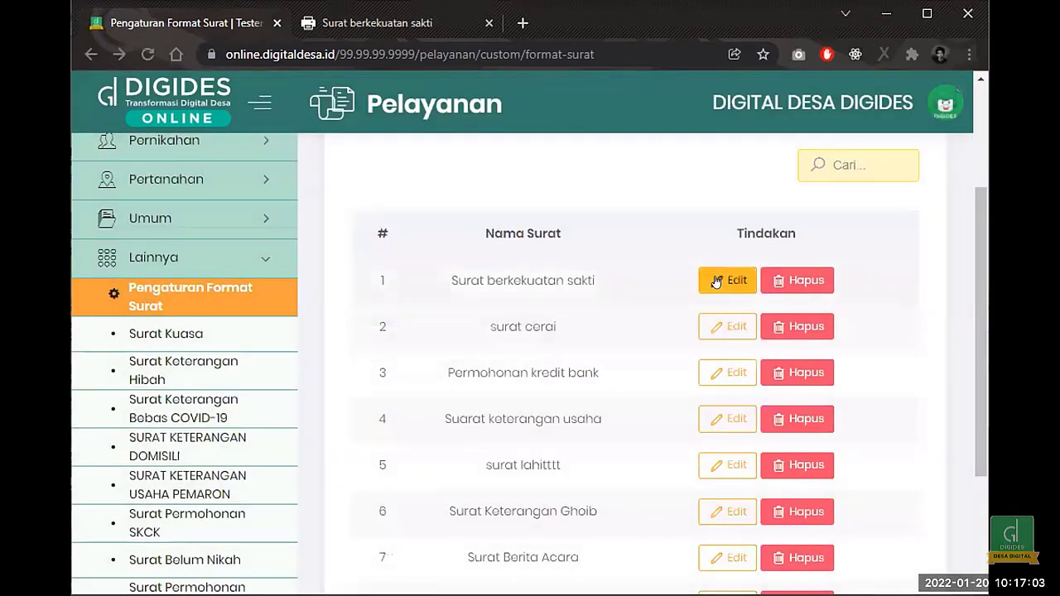
left_click(716, 280)
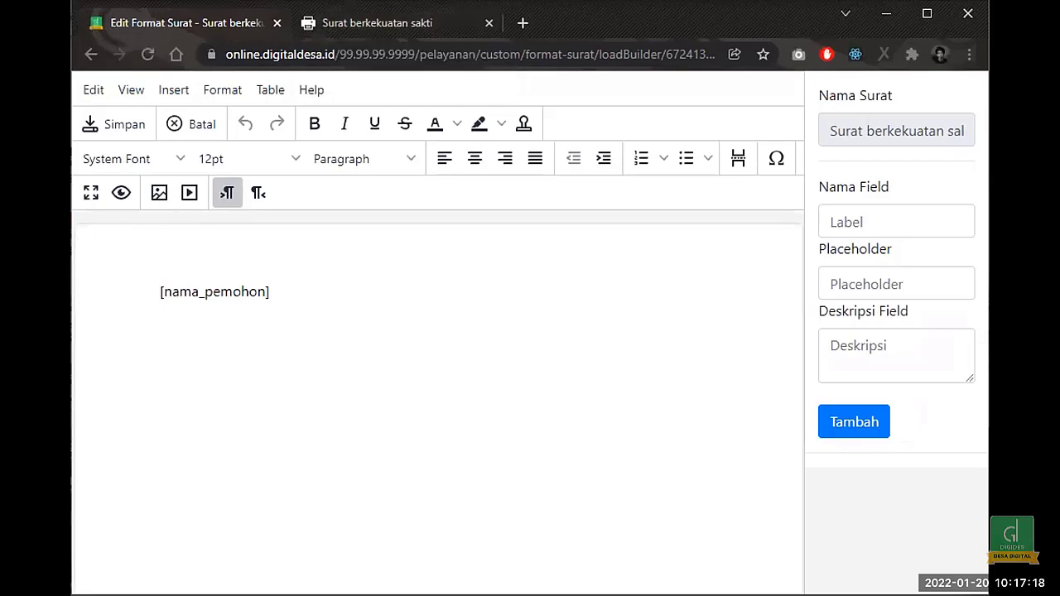
left_click(349, 20)
left_click(116, 22)
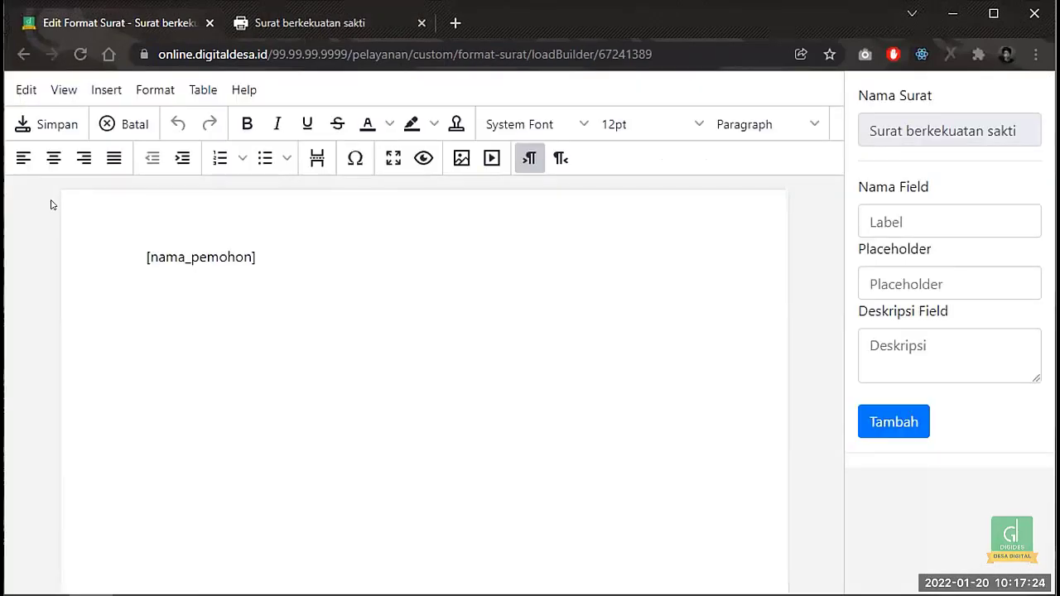
- Examine the [nama_pemohon] placeholder, including its square brackets, in the letter body
left_click_drag(140, 252, 267, 249)
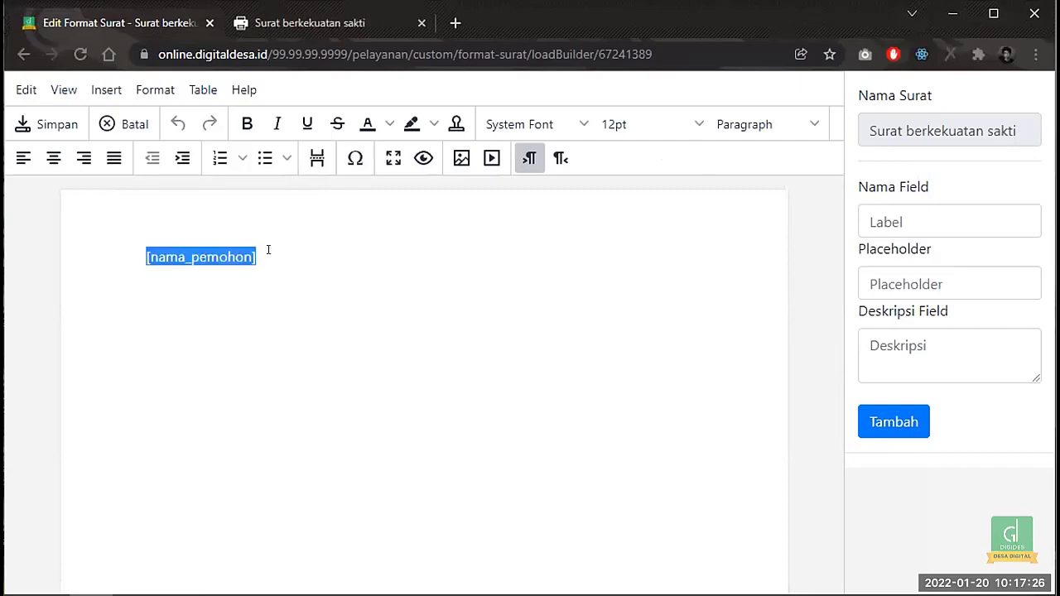
left_click(270, 249)
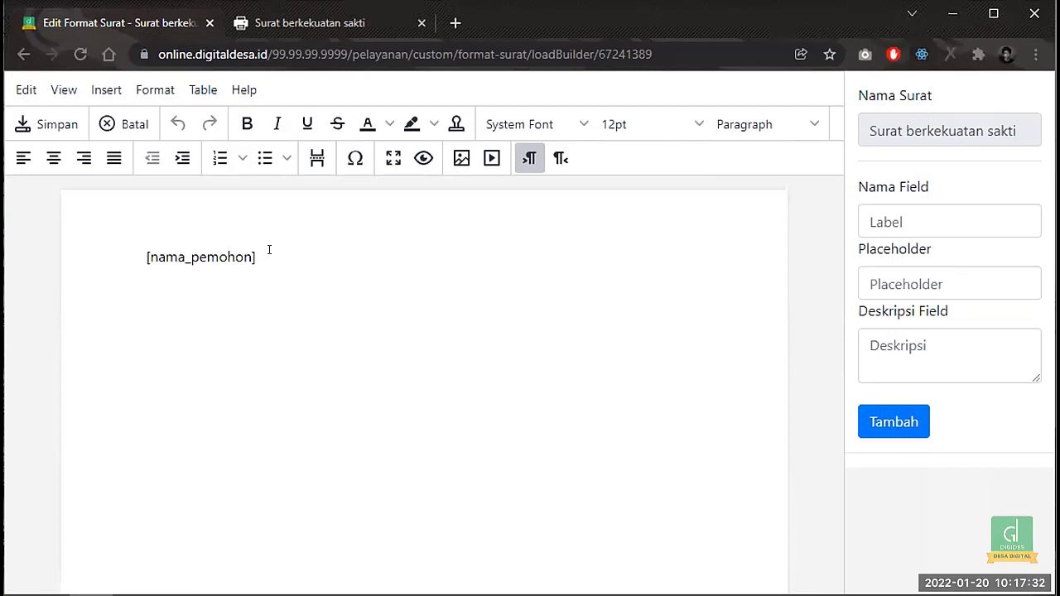
key("shift+Left")
key("shift+Left")
key("shift+Left")
key("shift+Left")
key("shift+Left")
key("shift+Left")
key("shift+Left")
key("shift+Left")
key("shift+Left")
key("shift+Left")
key("shift+Left")
key("shift+Left")
key("shift+Left")
key("shift+Left")
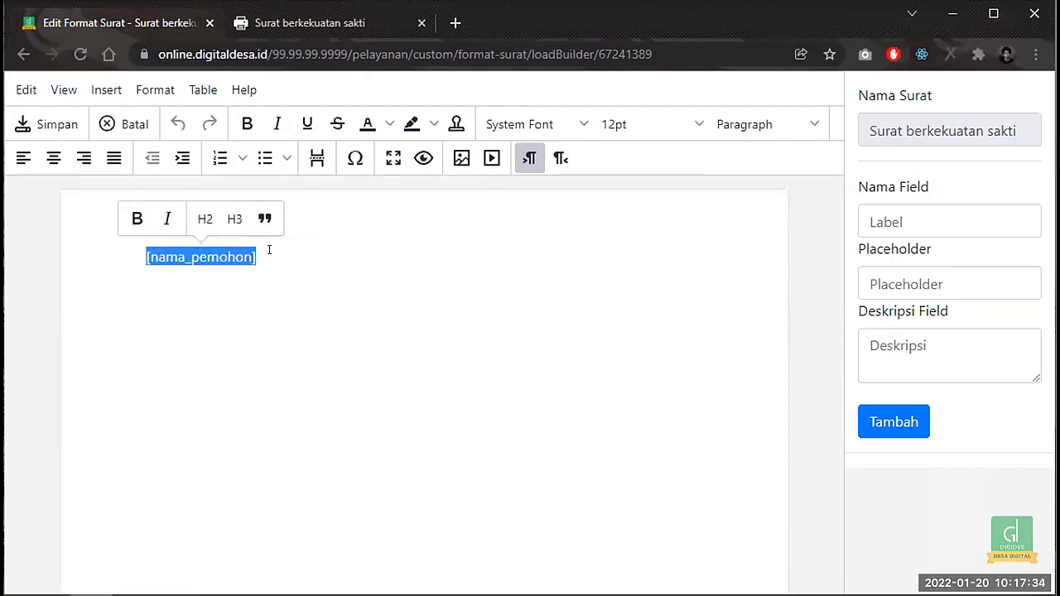
key("Right")
key("Left")
key("Left")
key("Left")
key("Left")
key("Left")
key("Left")
key("Left")
key("Left")
key("Left")
key("Left")
key("Left")
key("Left")
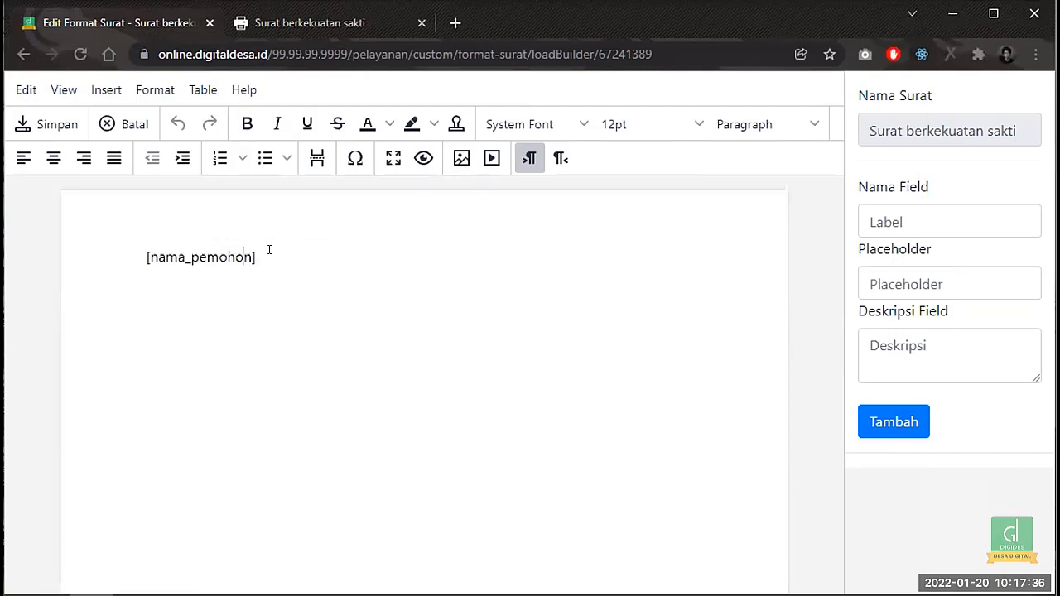
- Compare the [nama_pemohon] placeholder in the format with the applicant's name in the letter's print version
left_click(276, 22)
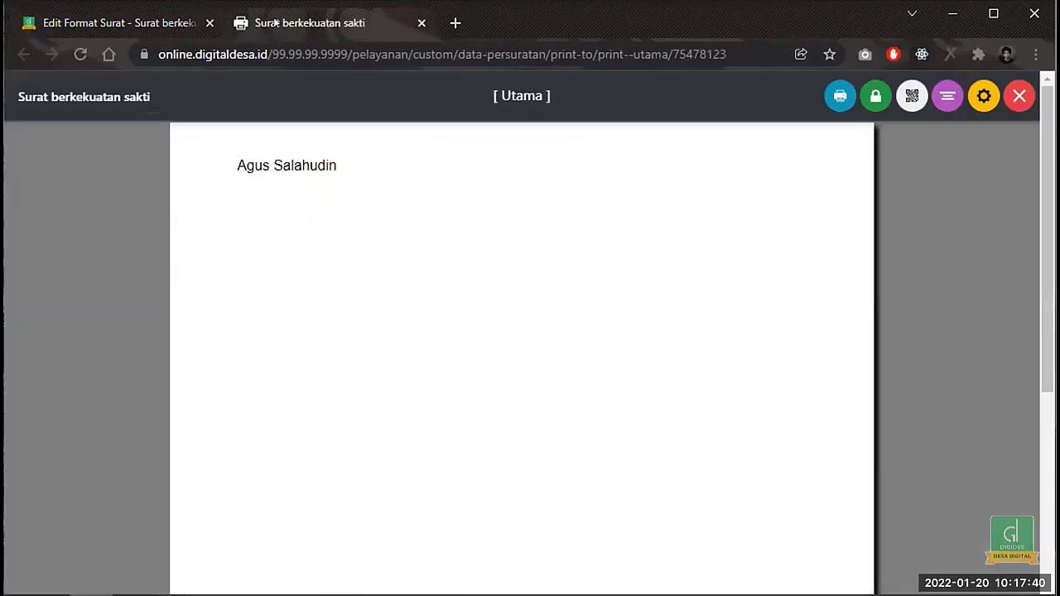
left_click(110, 20)
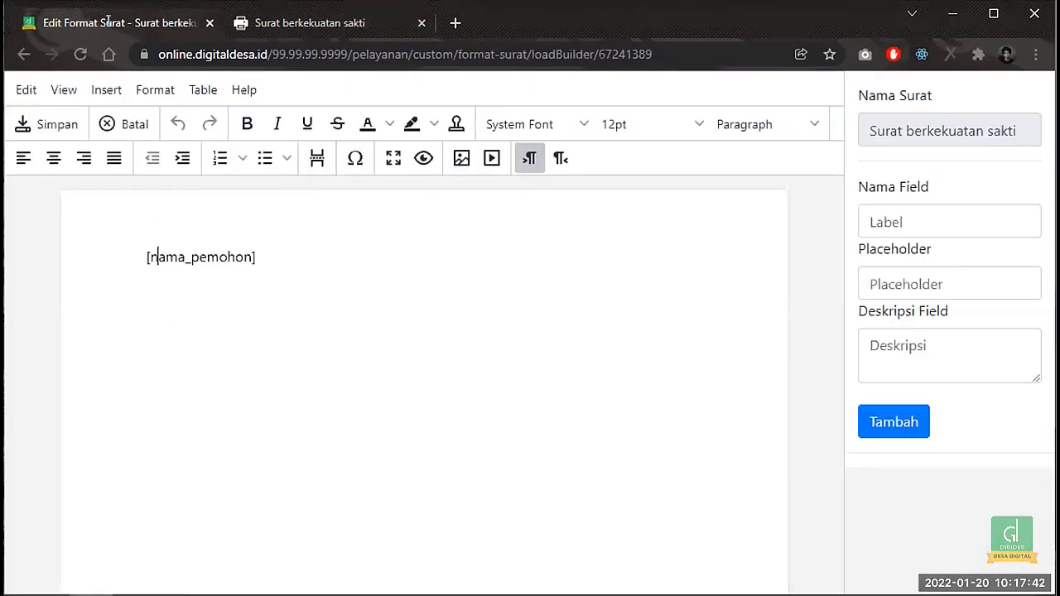
left_click_drag(142, 254, 278, 260)
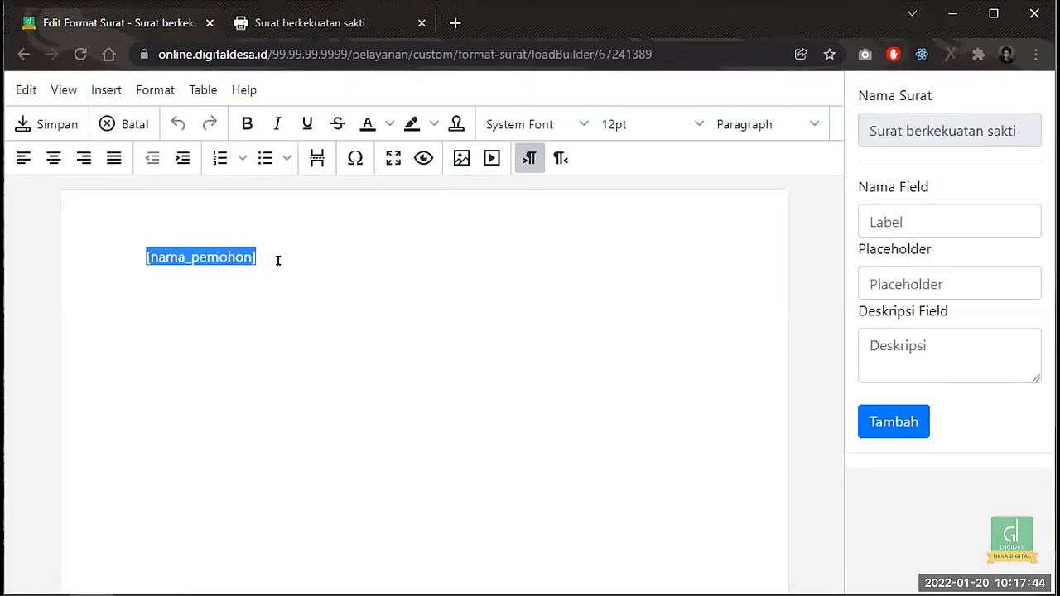
left_click(273, 28)
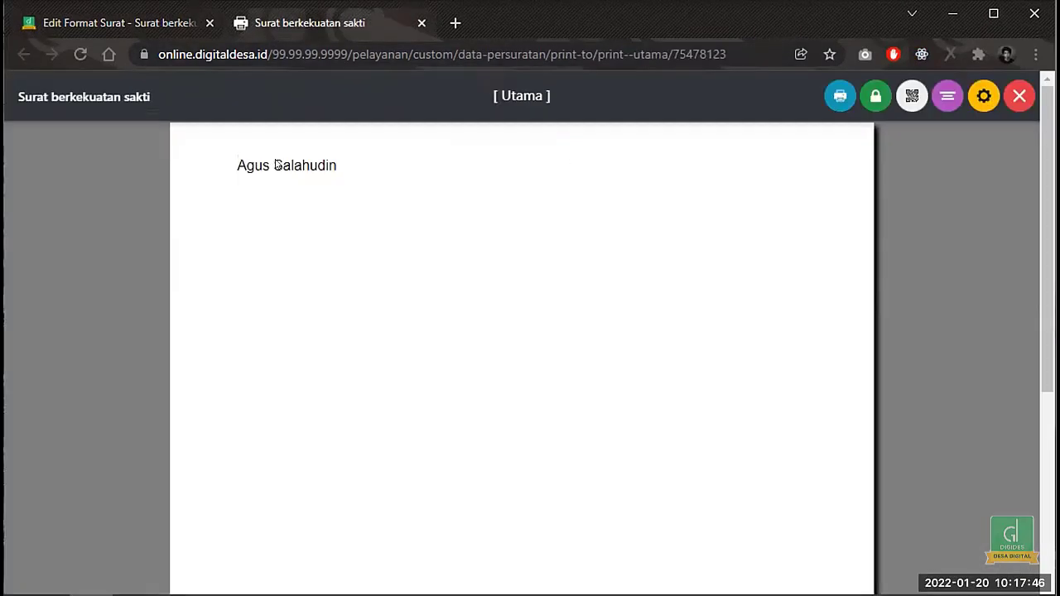
left_click_drag(225, 167, 371, 166)
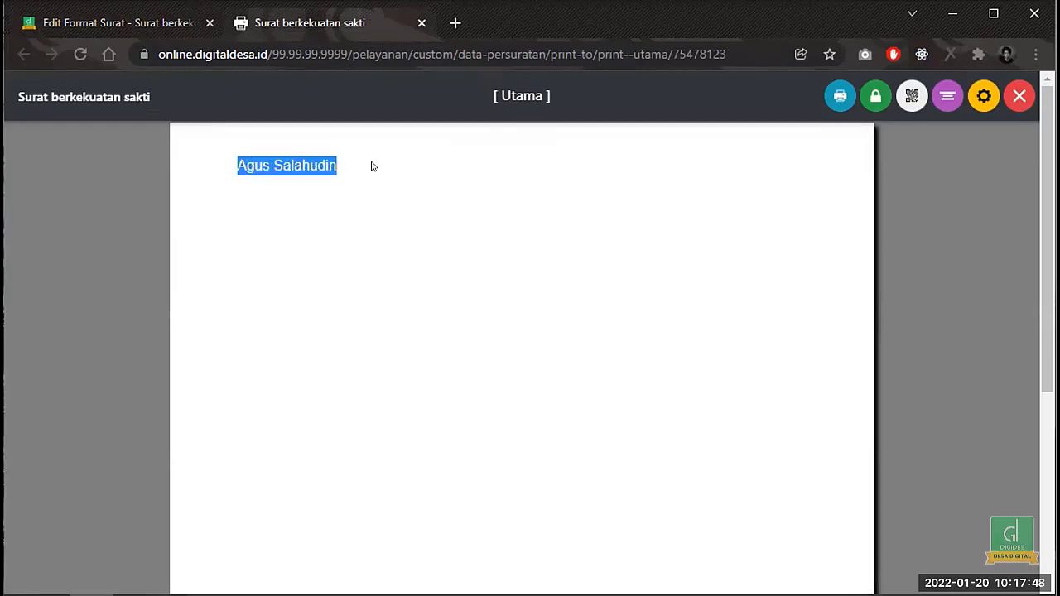
left_click(87, 23)
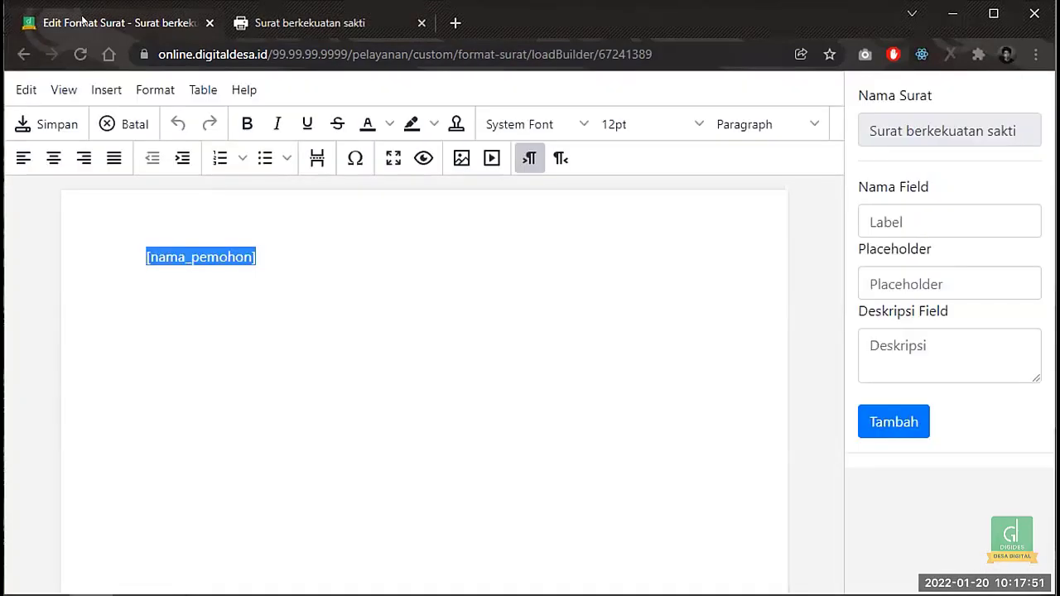
left_click(283, 247)
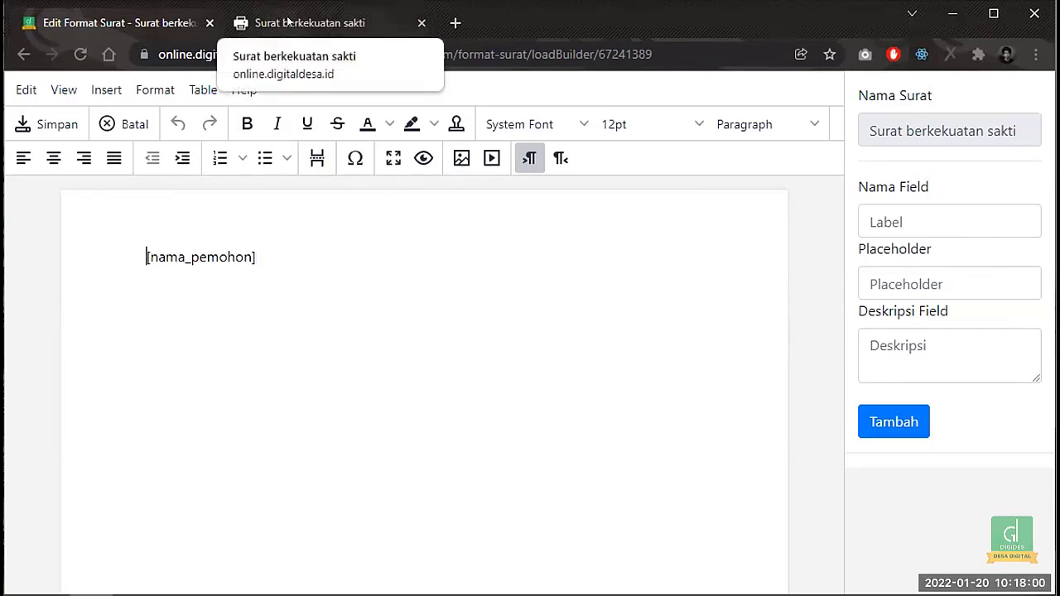
left_click_drag(140, 251, 299, 252)
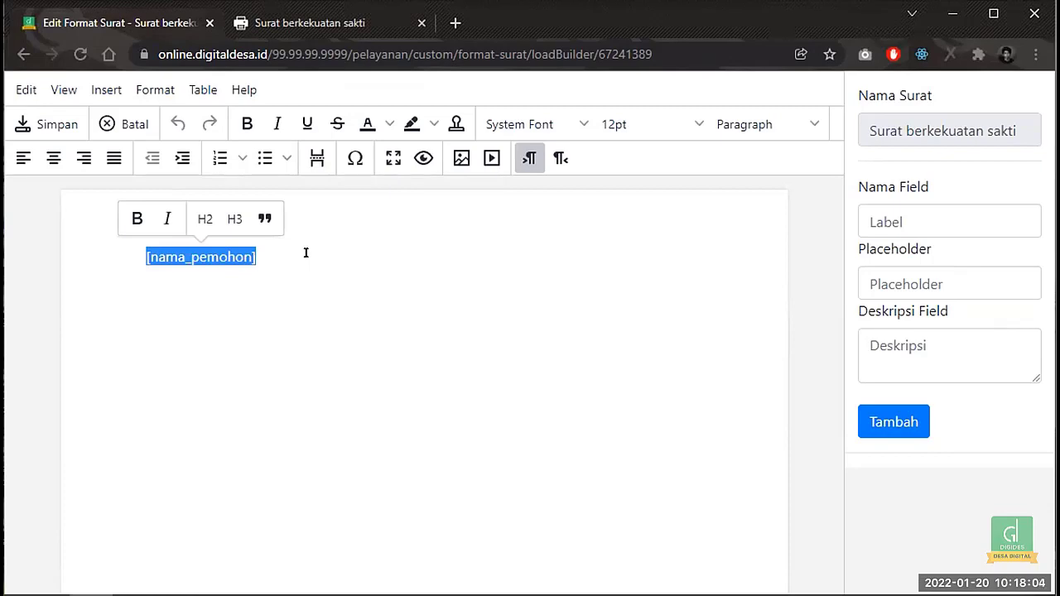
- Review the list of default placeholders for applicant, village and letter data and close it
left_click(244, 89)
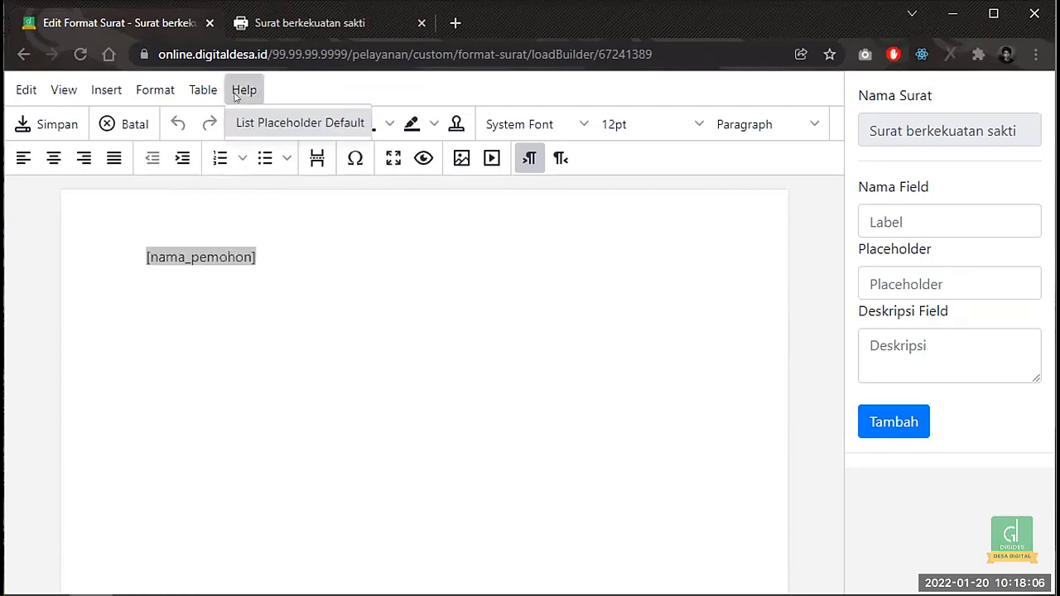
left_click(240, 121)
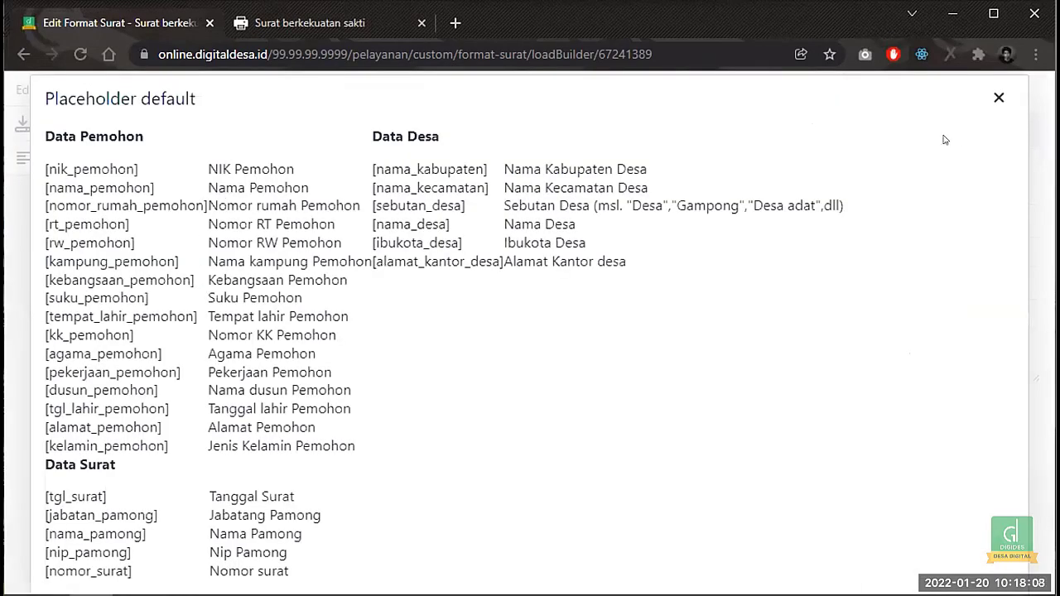
left_click(998, 97)
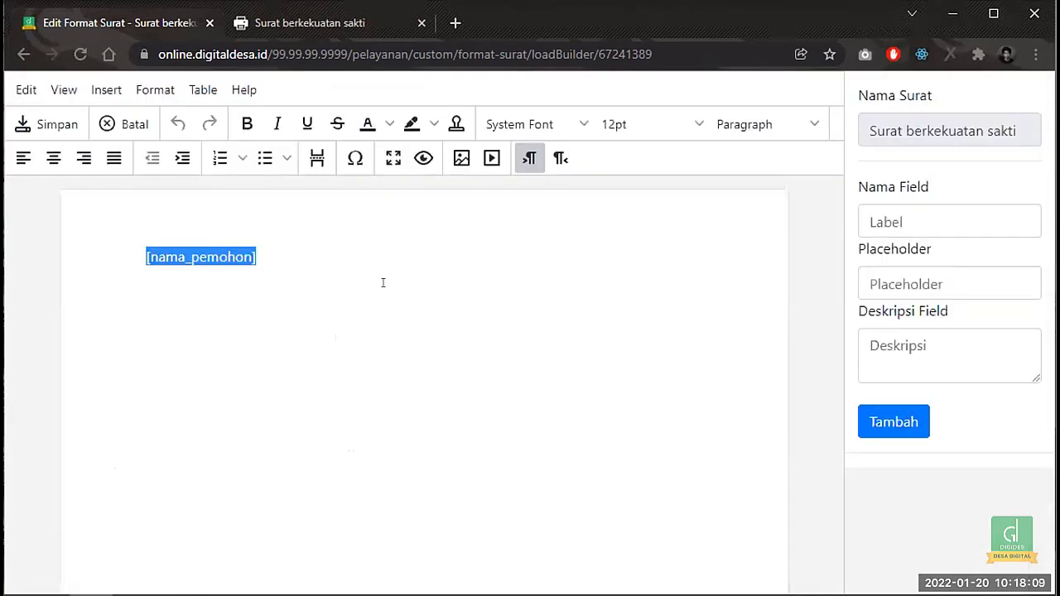
- Insert the text "Nama Si pemohon" before the [nama_pemohon] placeholder and save the format
left_click(272, 253)
key("Home")
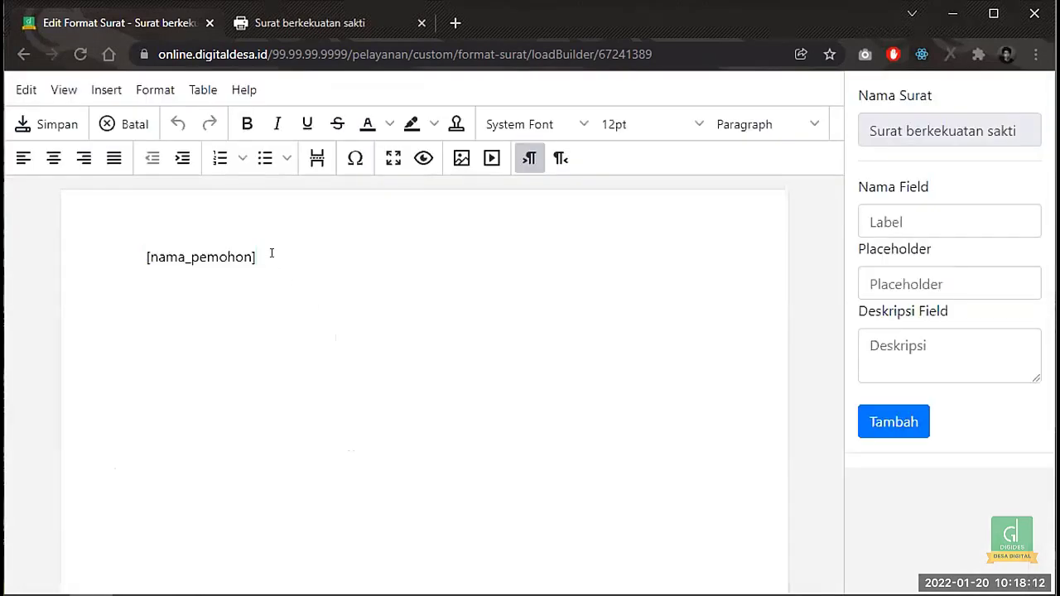
type("Nama ")
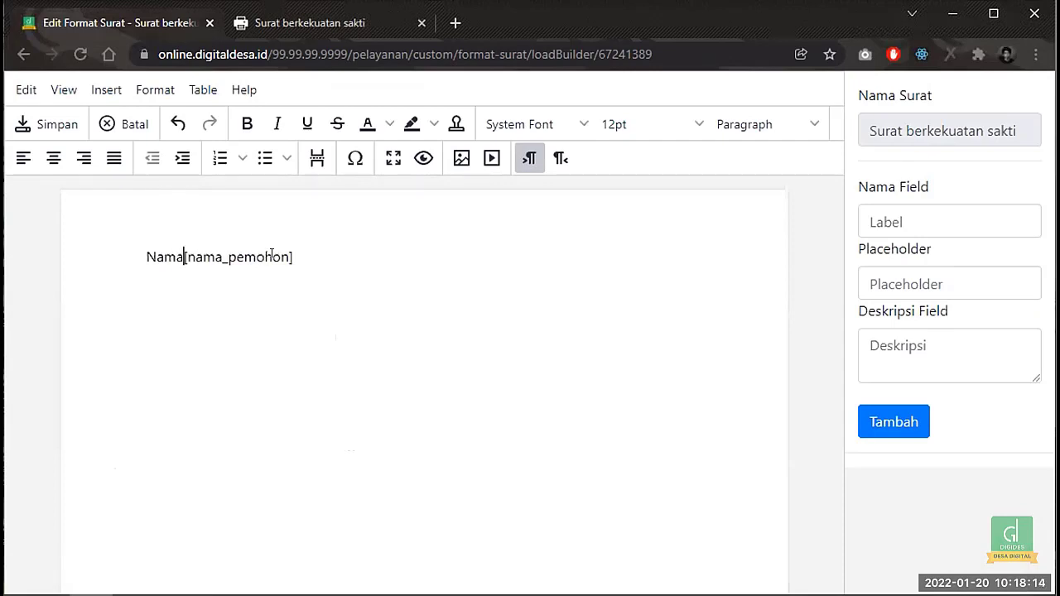
type("Si pem")
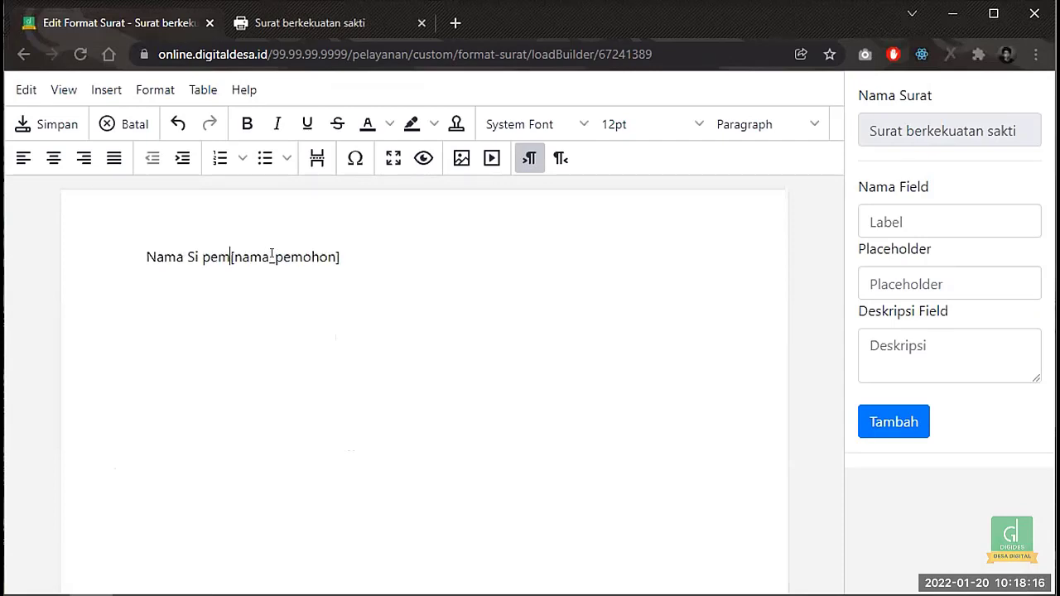
type("ohon")
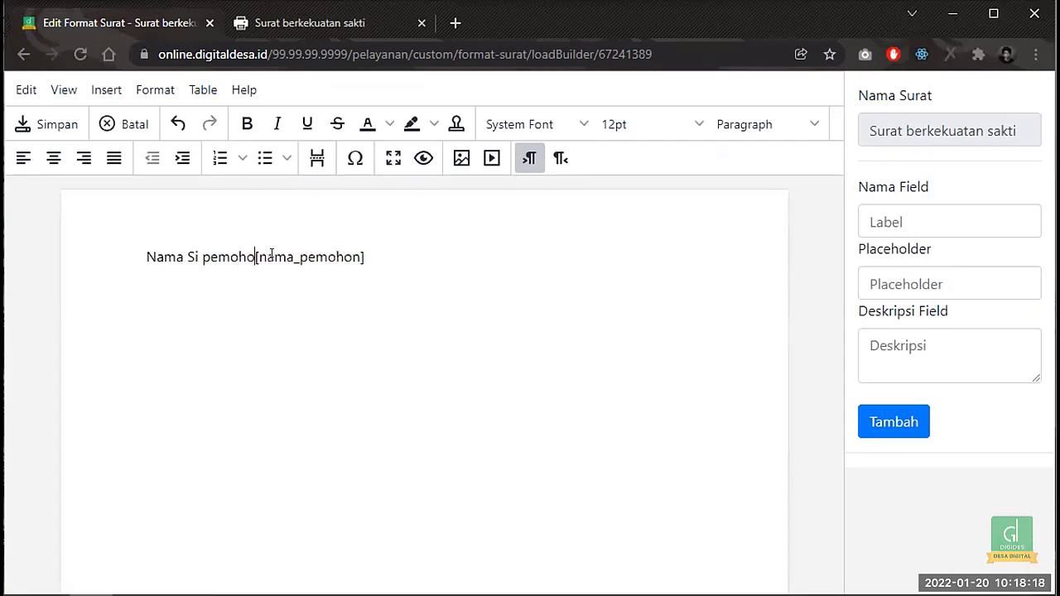
left_click(46, 124)
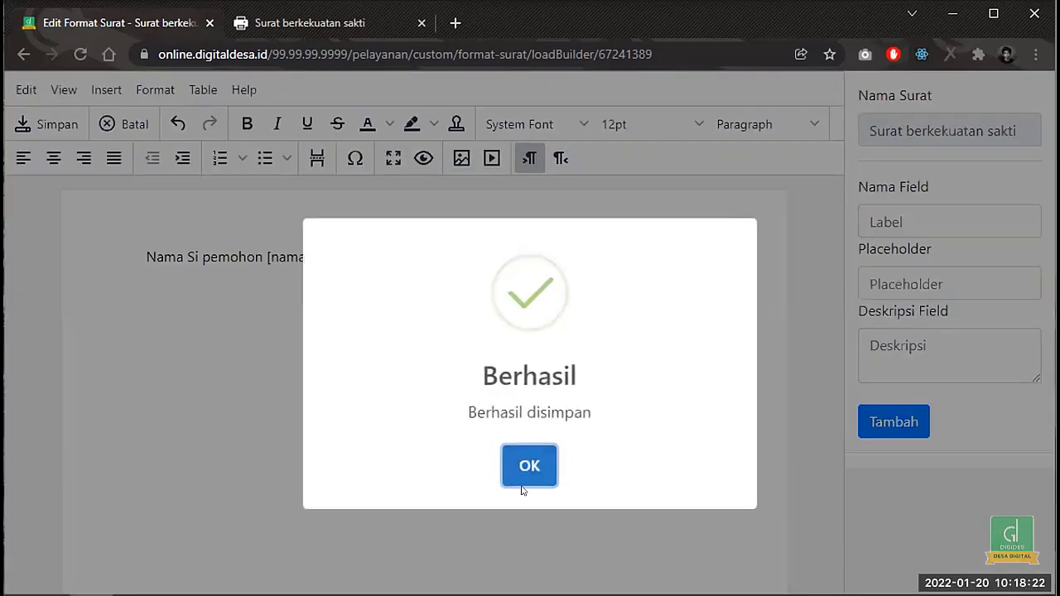
left_click(517, 452)
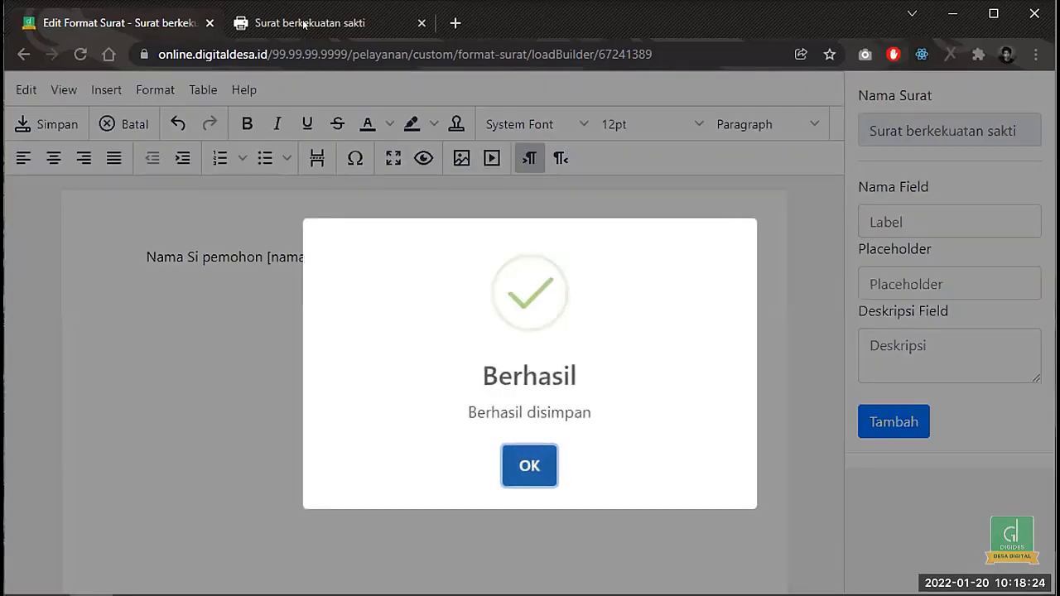
- Reload the letter's print version and check the label text and the applicant's name in it
key("ctrl+Tab")
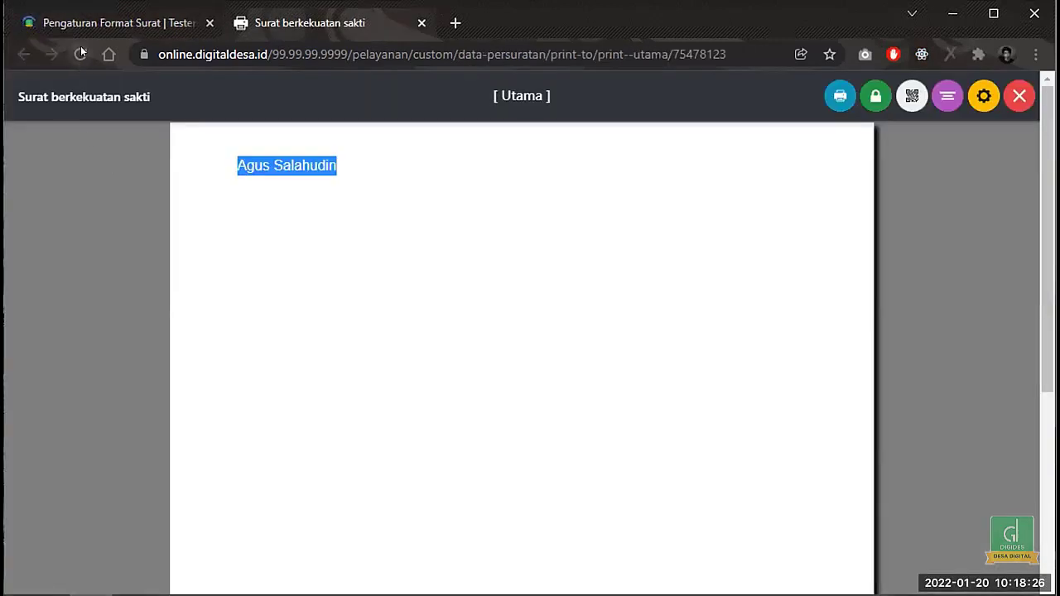
left_click(81, 53)
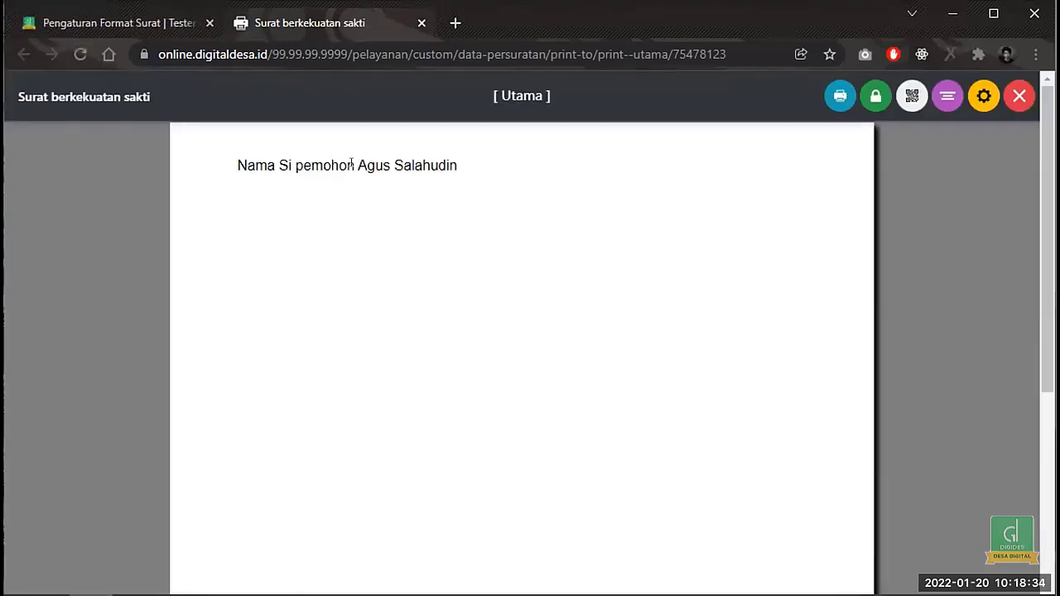
left_click_drag(352, 164, 250, 165)
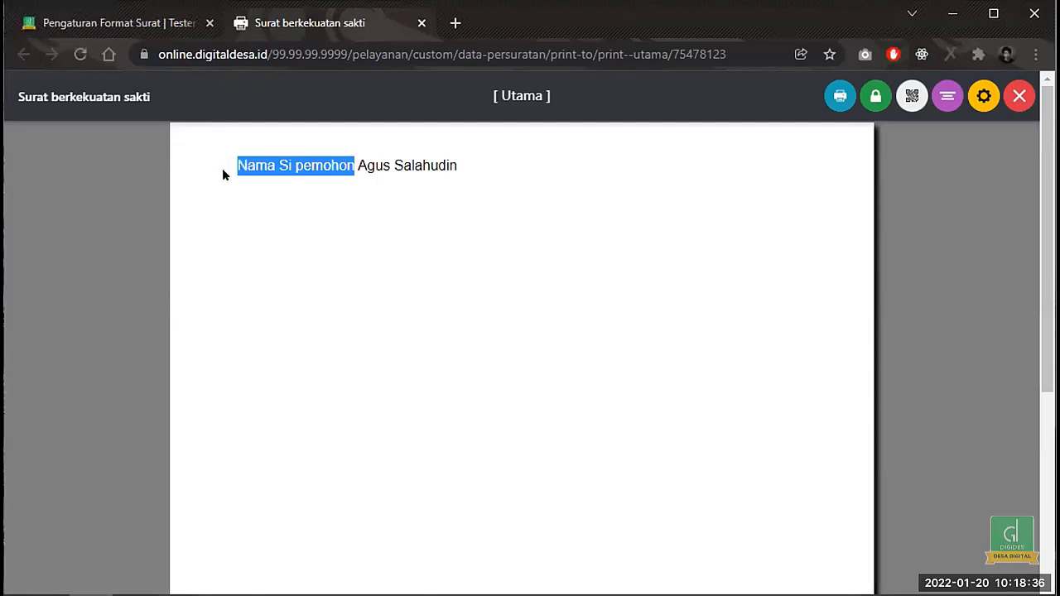
left_click(353, 163)
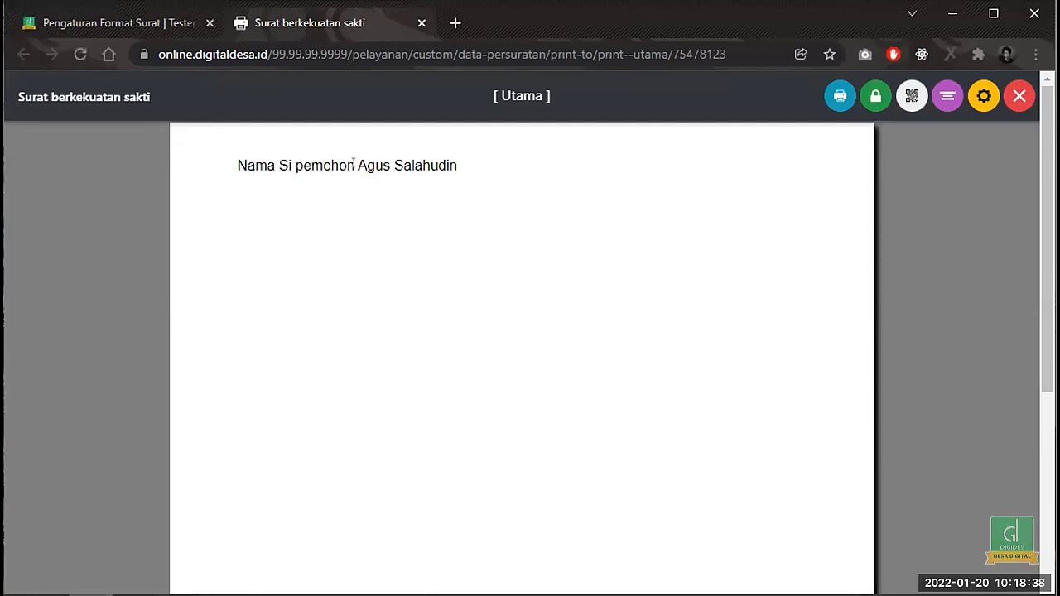
left_click_drag(357, 164, 505, 163)
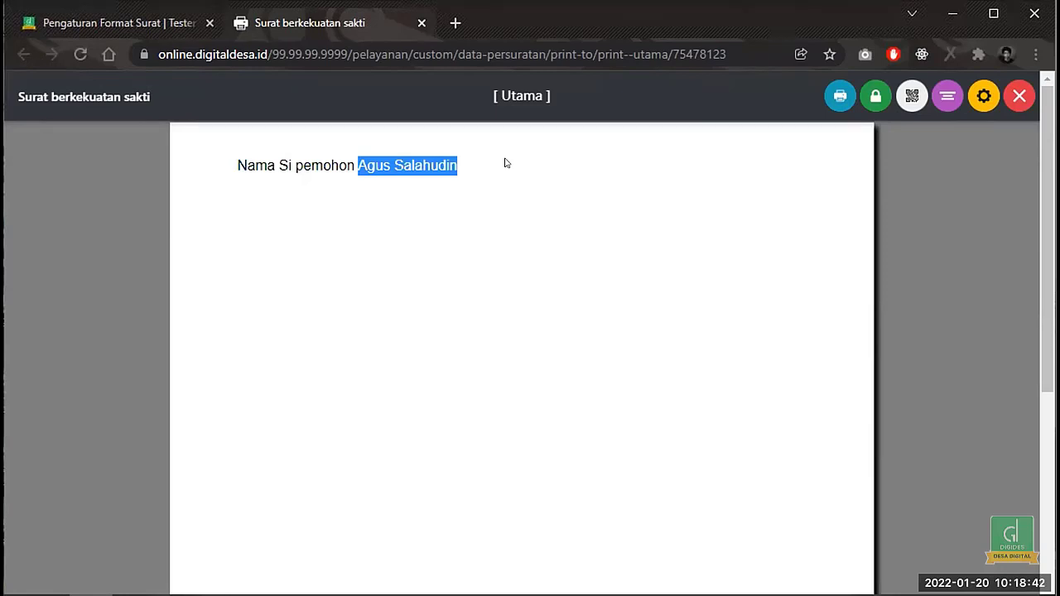
- Reopen the "Surat berkekuatan sakti" format for editing and place the cursor after the [nama_pemohon] placeholder
left_click(64, 24)
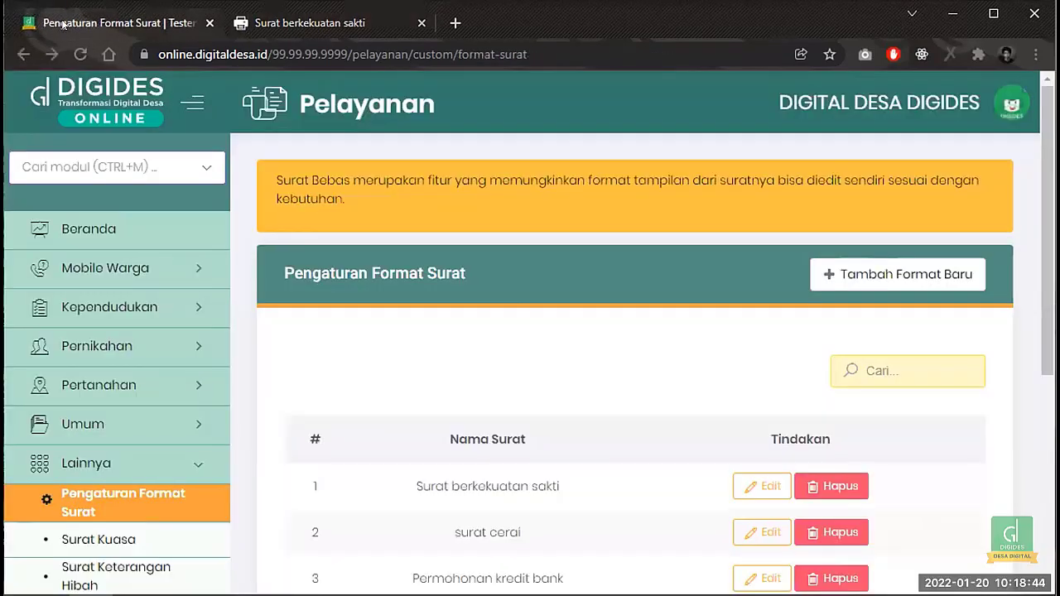
left_click(761, 489)
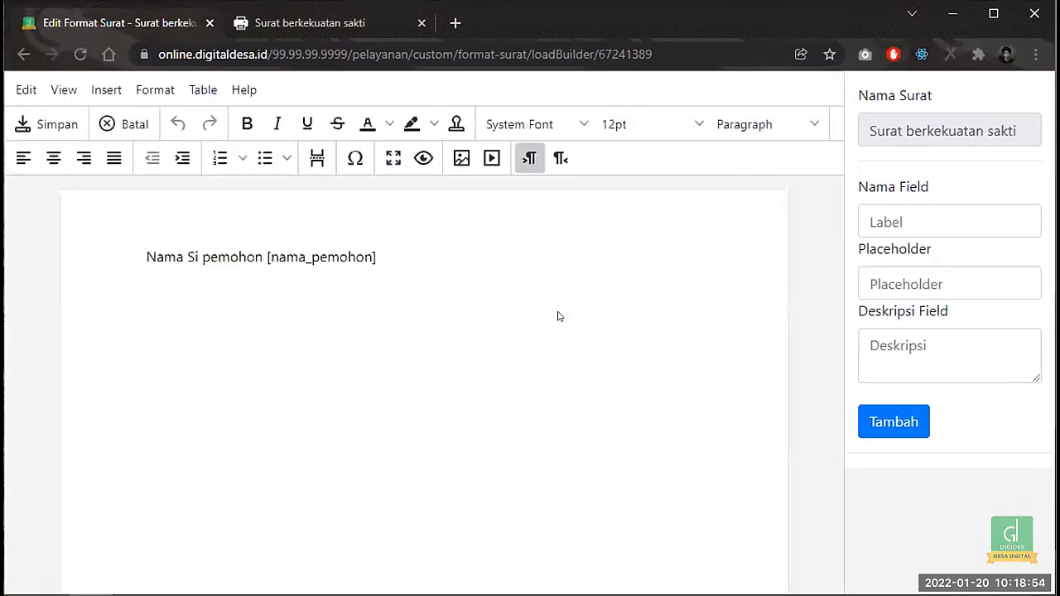
left_click(398, 250)
- Enter "Jenis kesaktian" as the Nama Field of a new custom field
left_click(868, 218)
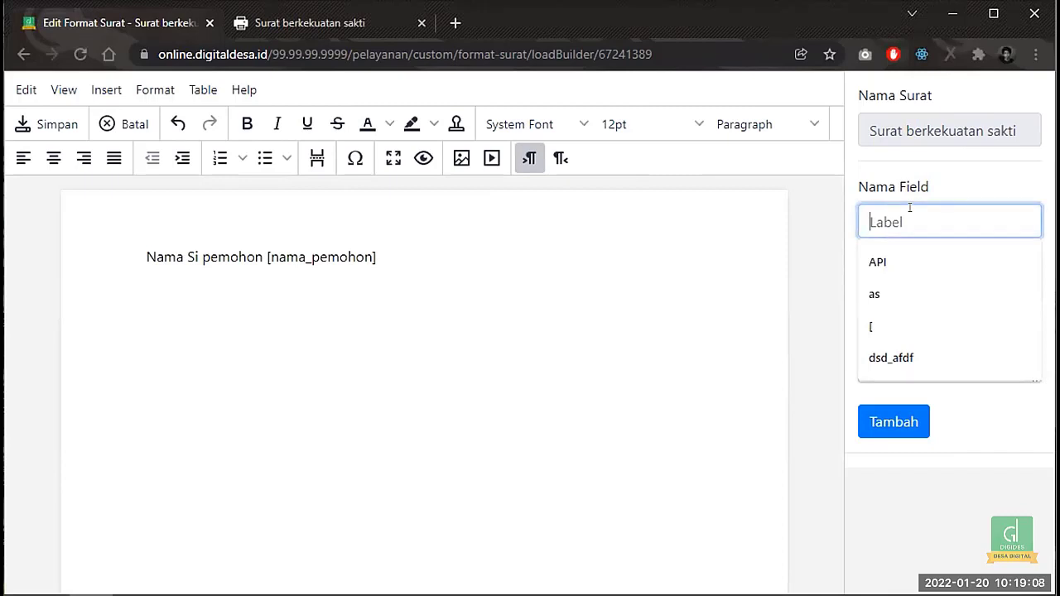
type("Jenis")
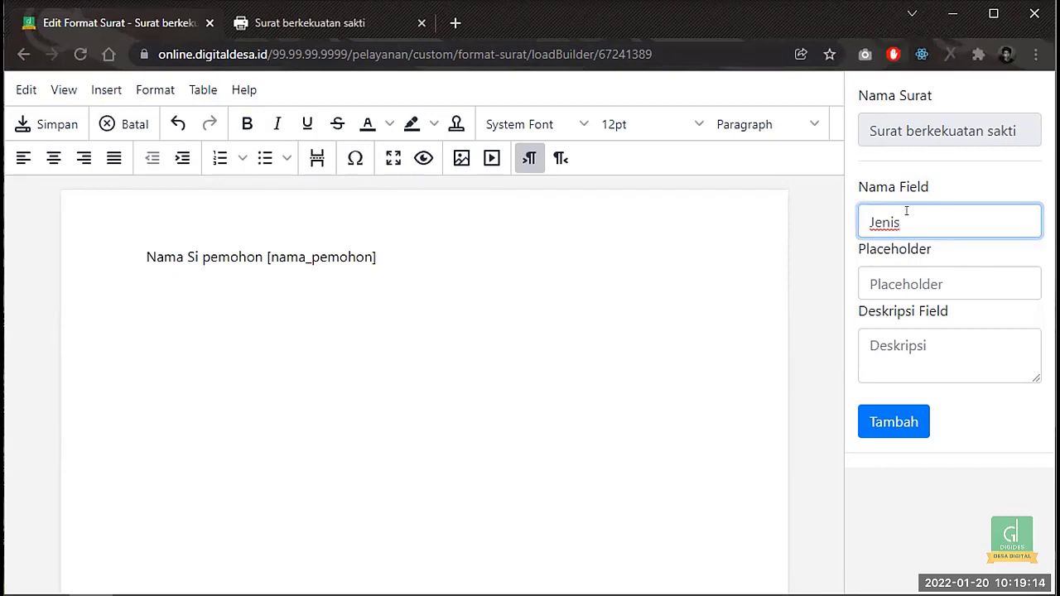
type(" kesaktian")
left_click(878, 275)
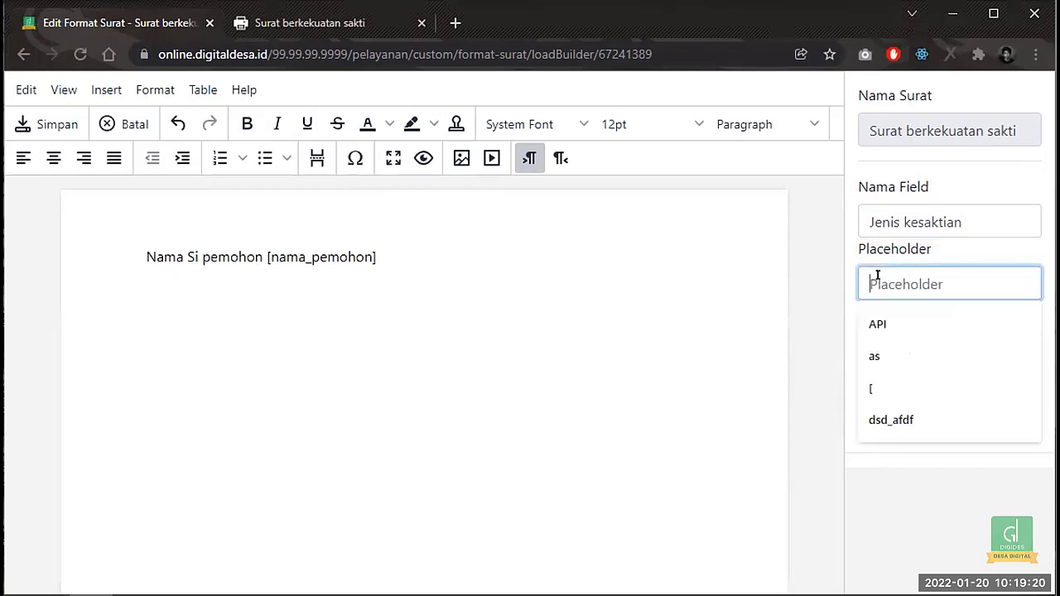
left_click(882, 213)
double_click(883, 214)
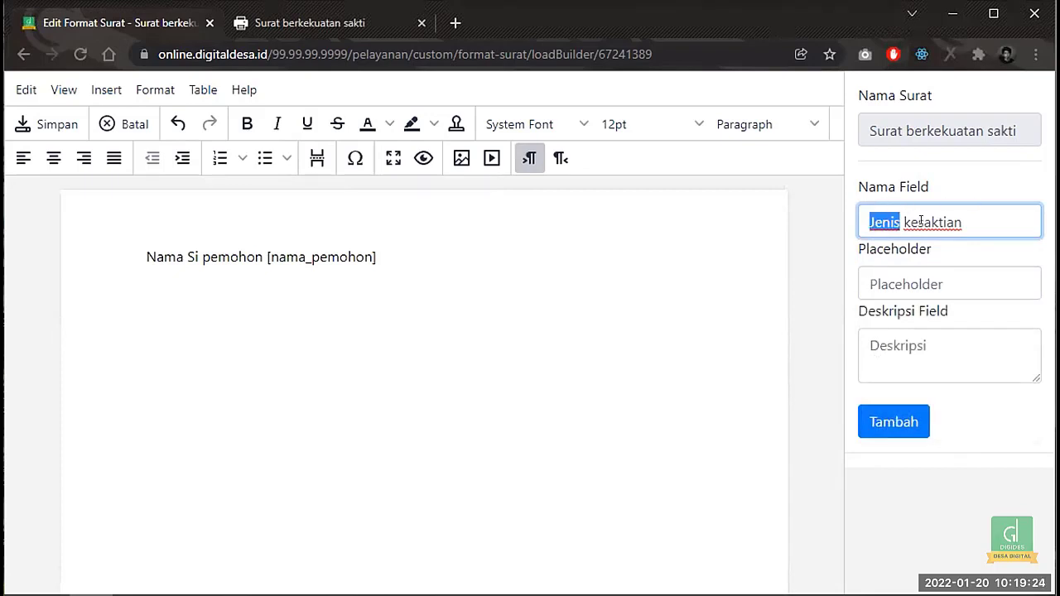
- Give the Jenis kesaktian custom field the placeholder jenis_kesaktian and add it to the format
left_click(906, 280)
type("jenis")
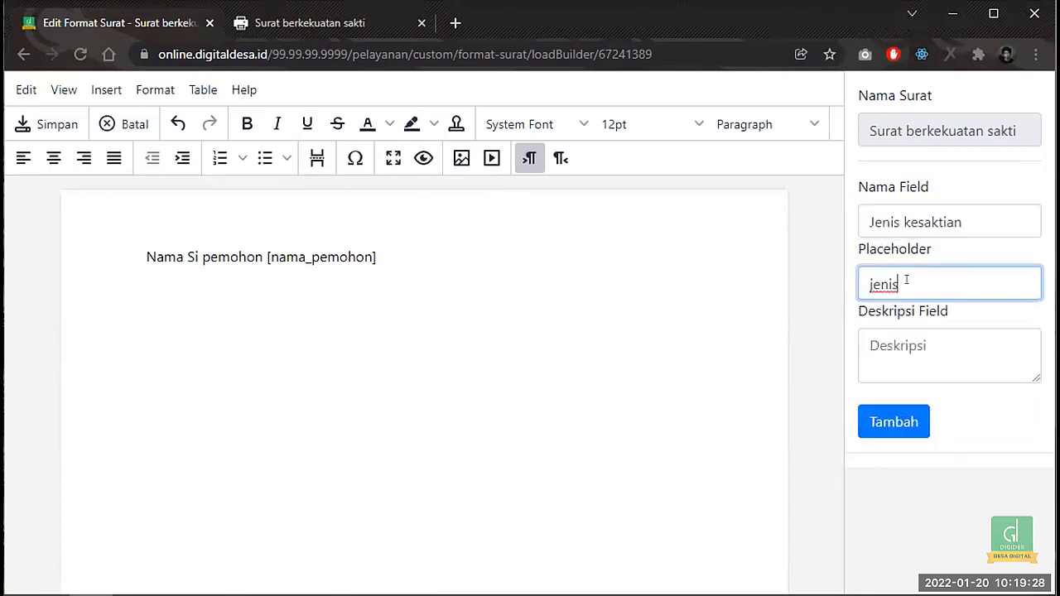
key("BackSpace")
type("_ke")
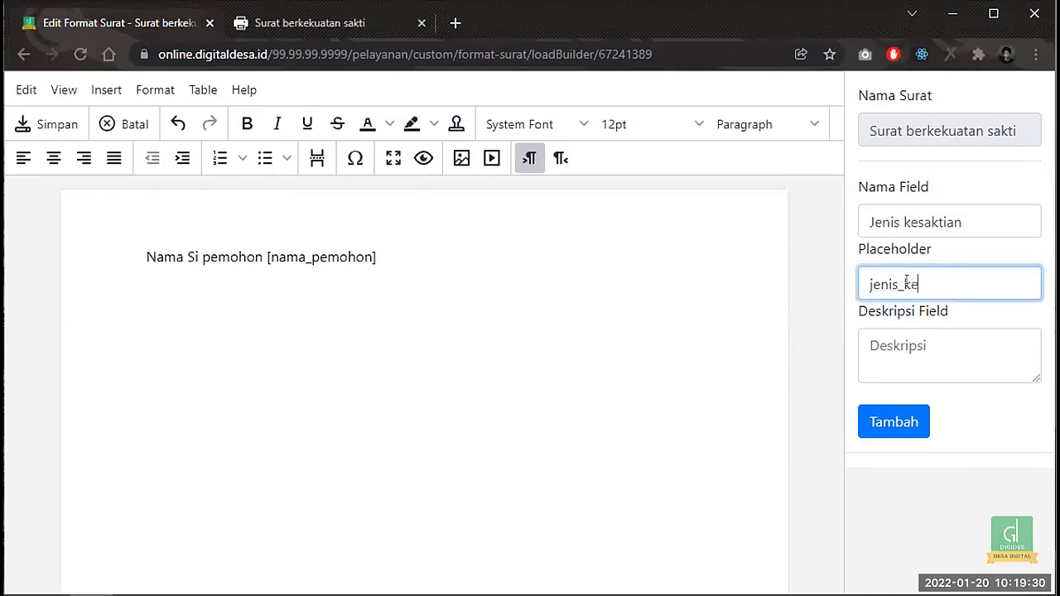
type("saktian")
left_click(882, 422)
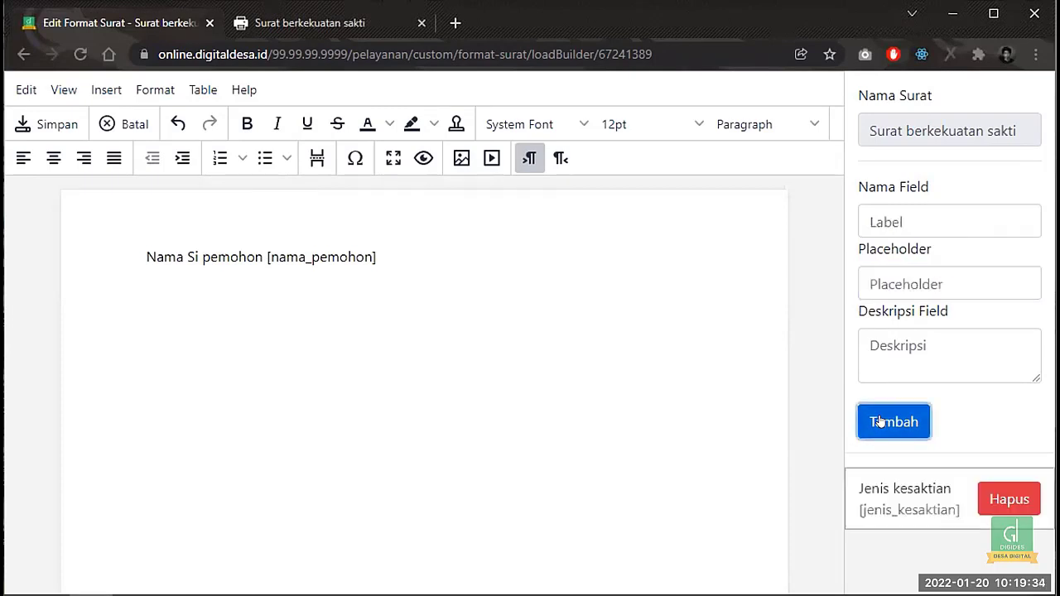
- Change the letter text to "Si pemohon [nama_pemohon] punya kesaktian [jenis_kesaktian]" and save the format
left_click(410, 253)
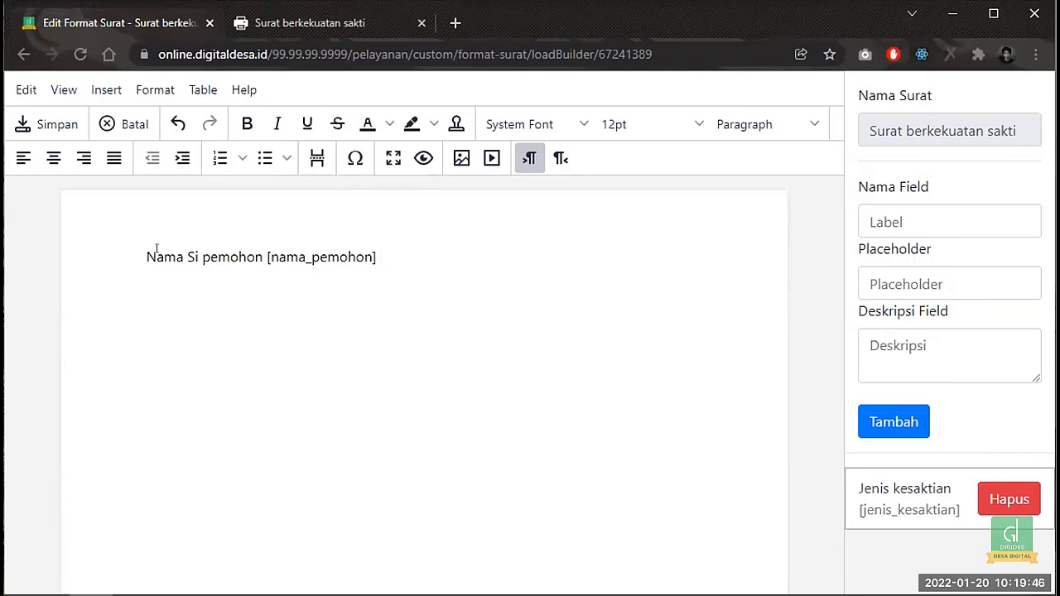
left_click(183, 250)
key("shift+Home")
key("BackSpace")
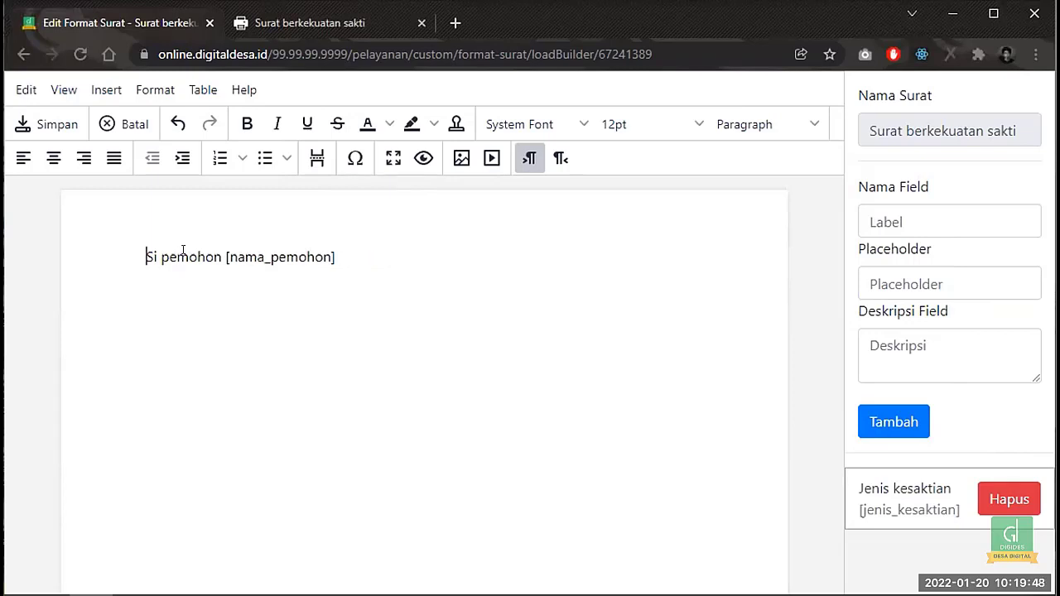
key("End")
type("punya kesaktian ")
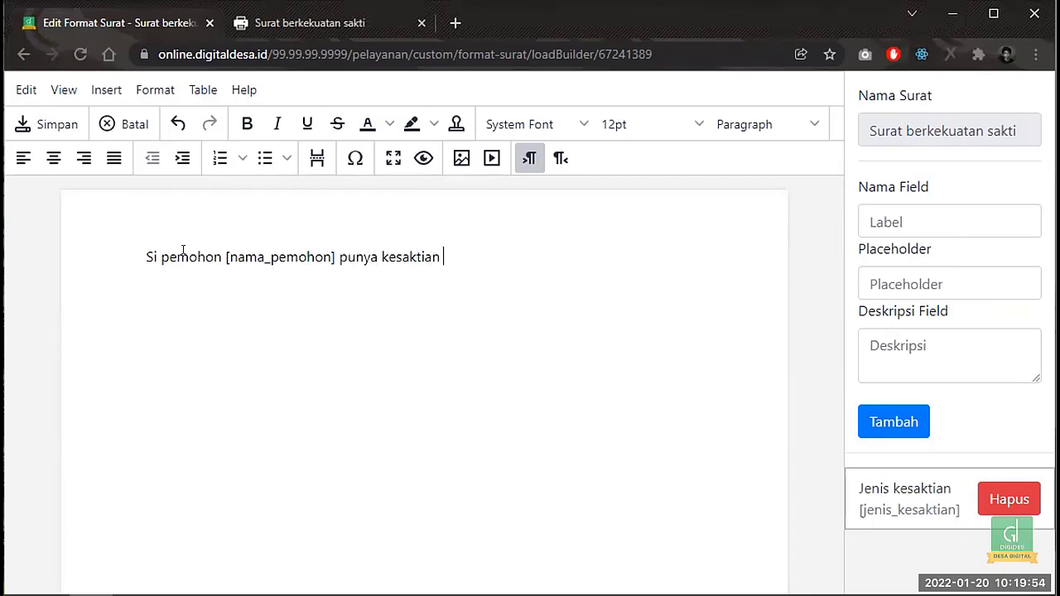
type("[jenis_kesakt")
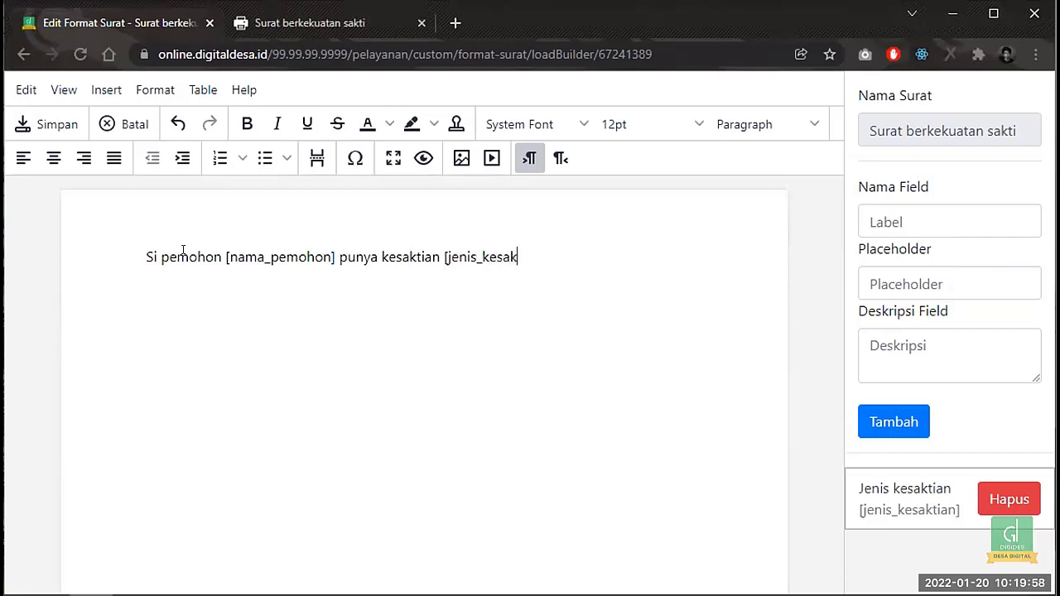
type("ian]")
left_click(78, 134)
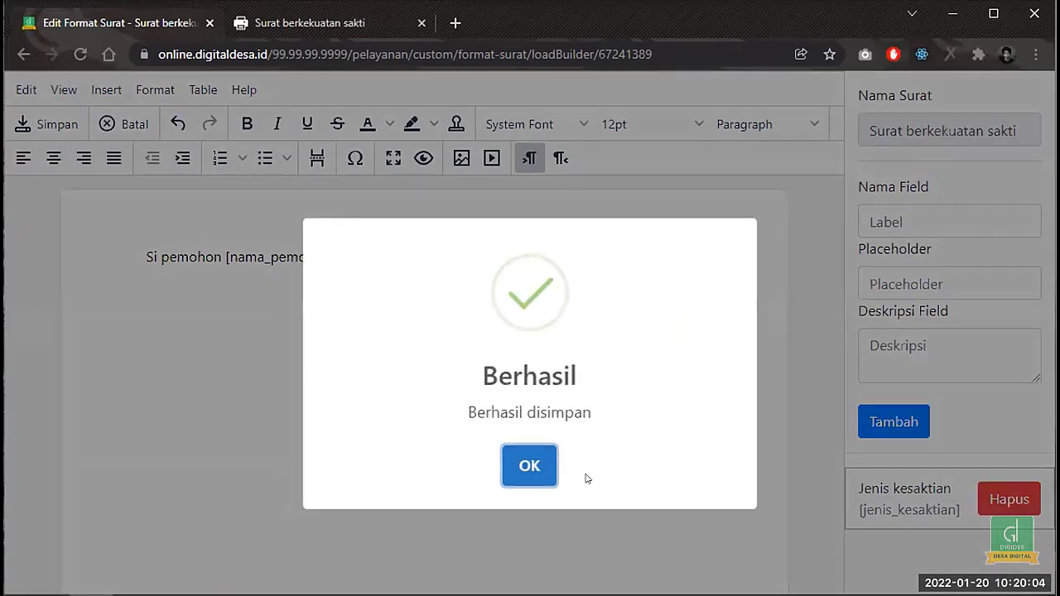
left_click(524, 463)
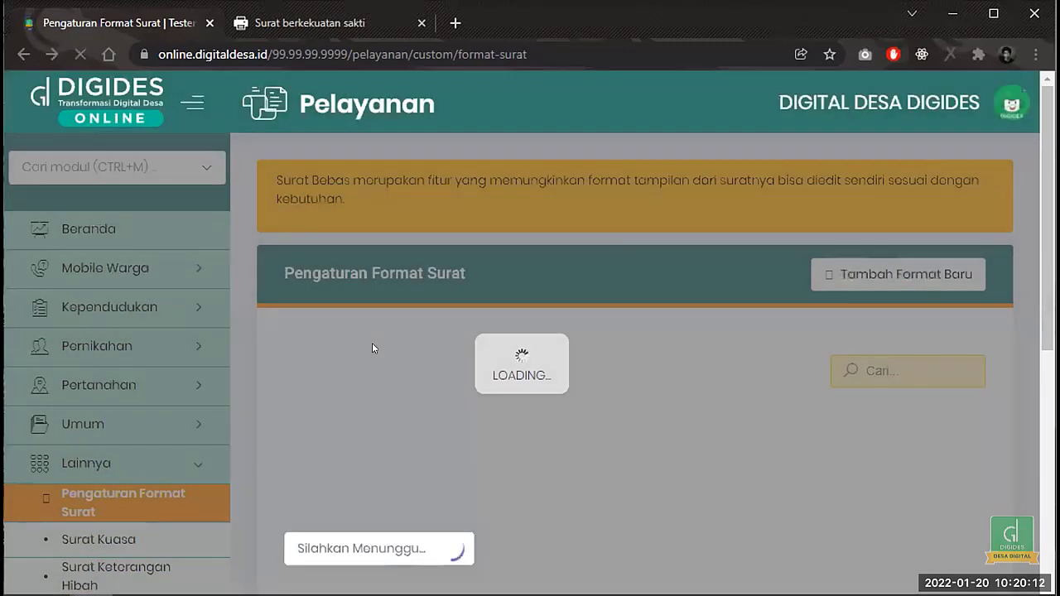
- Open the "Surat berkekuatan sakti" letter data page in a new tab and place it before the print tab
scroll(247, 344, "down", 6)
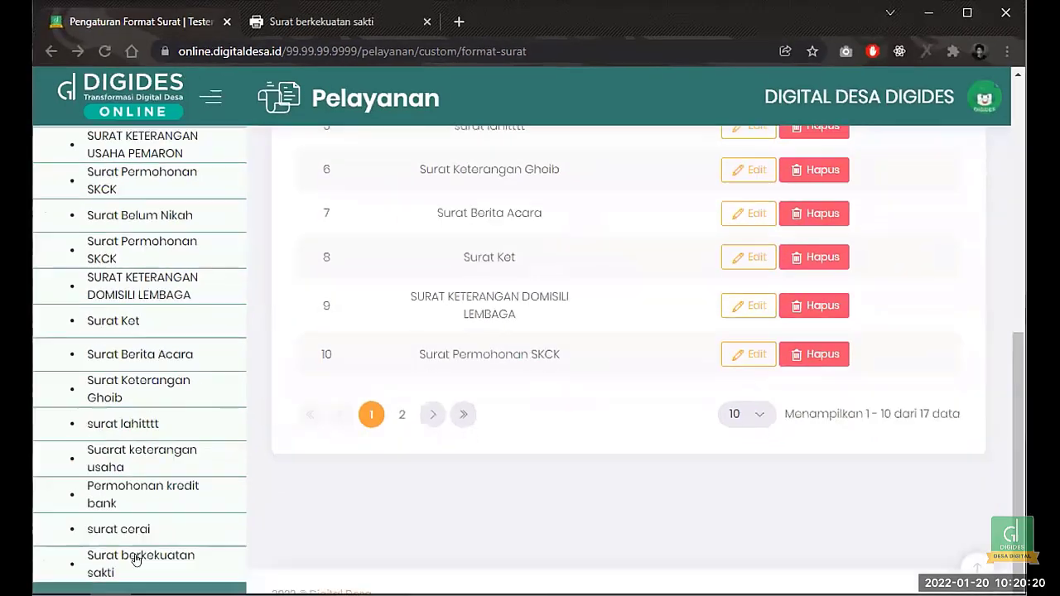
right_click(118, 589)
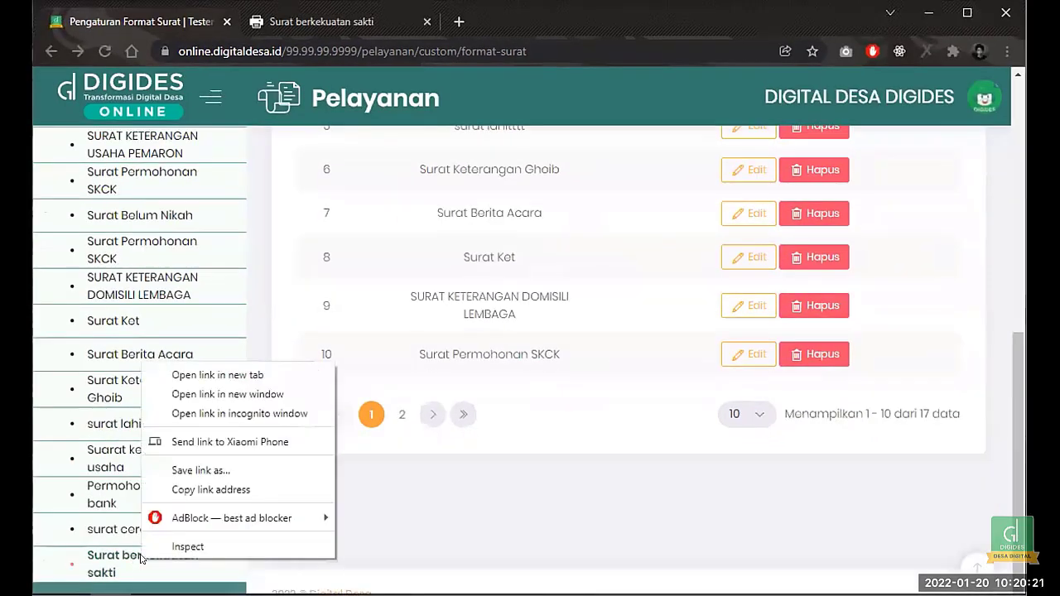
left_click(248, 374)
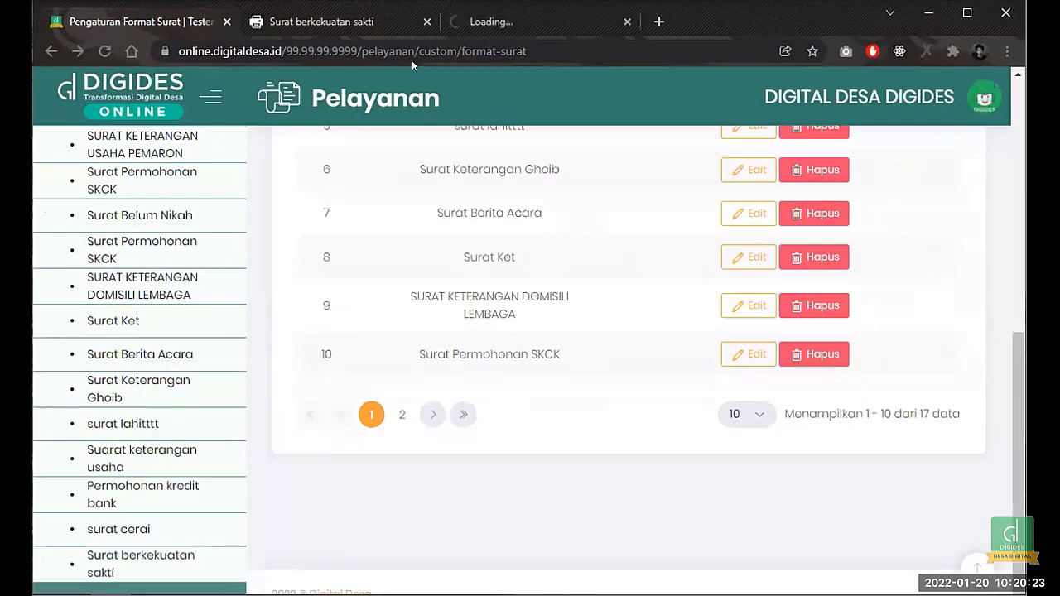
left_click(475, 29)
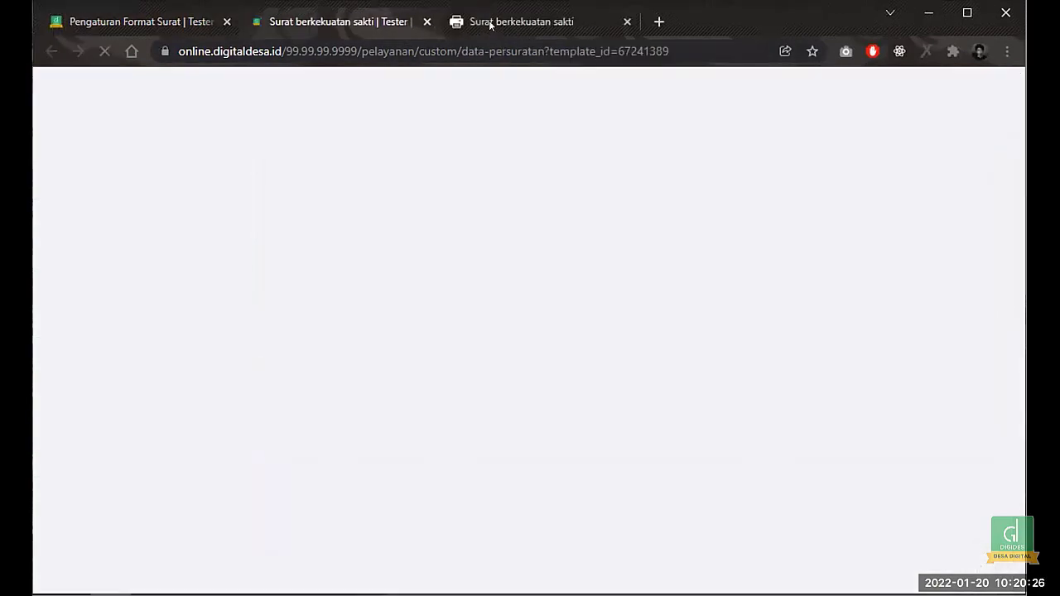
- Reopen the "Surat berkekuatan sakti" format for editing from the Pengaturan Format Surat list
left_click(187, 20)
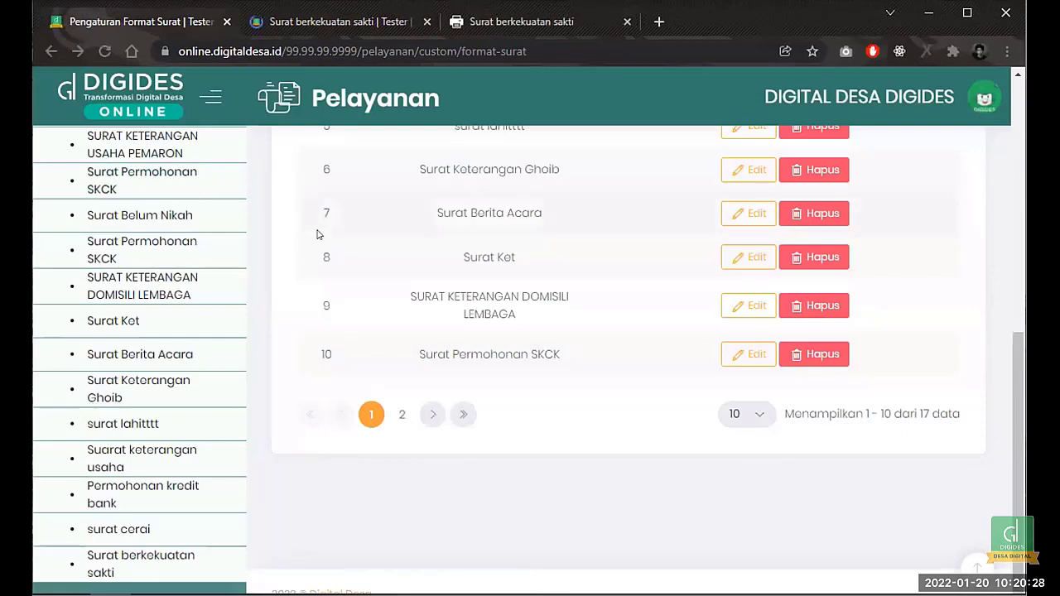
scroll(317, 235, "up", 6)
left_click(750, 460)
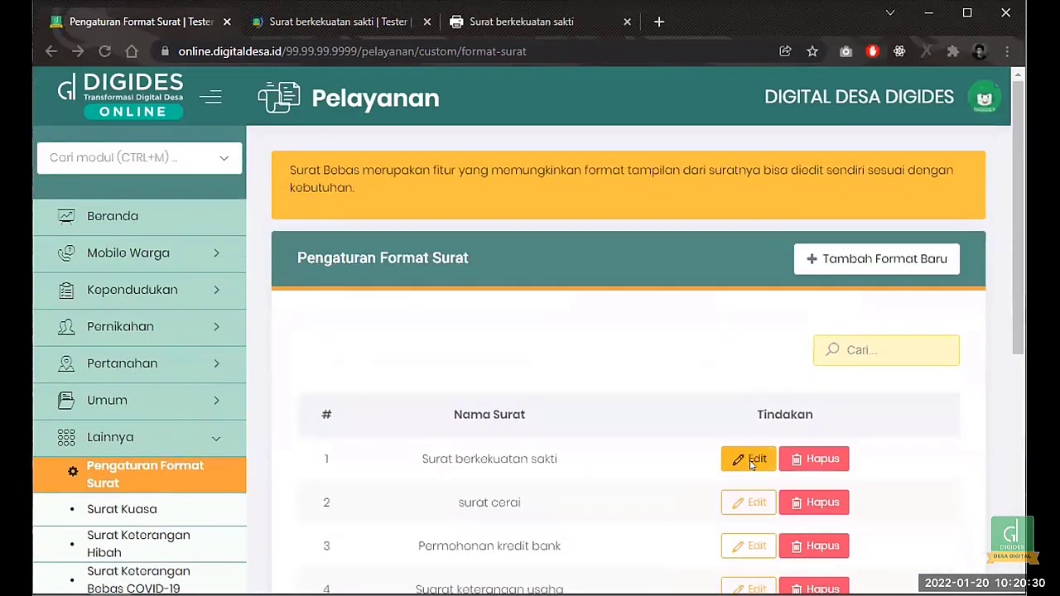
- Open the form for adding new "Surat berkekuatan sakti" data and locate its Jenis kesaktian field
left_click(326, 25)
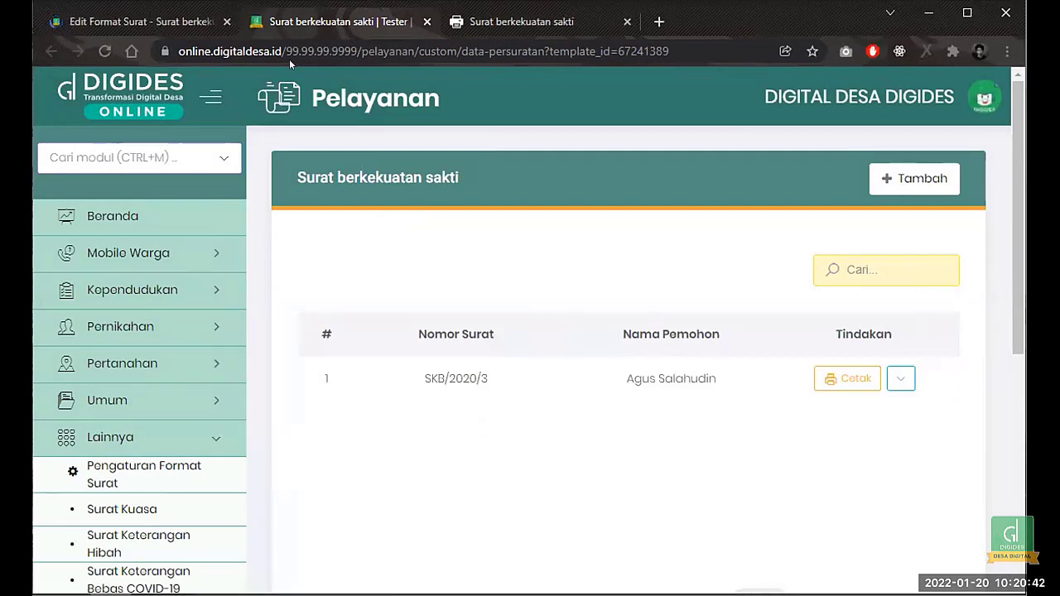
left_click(154, 18)
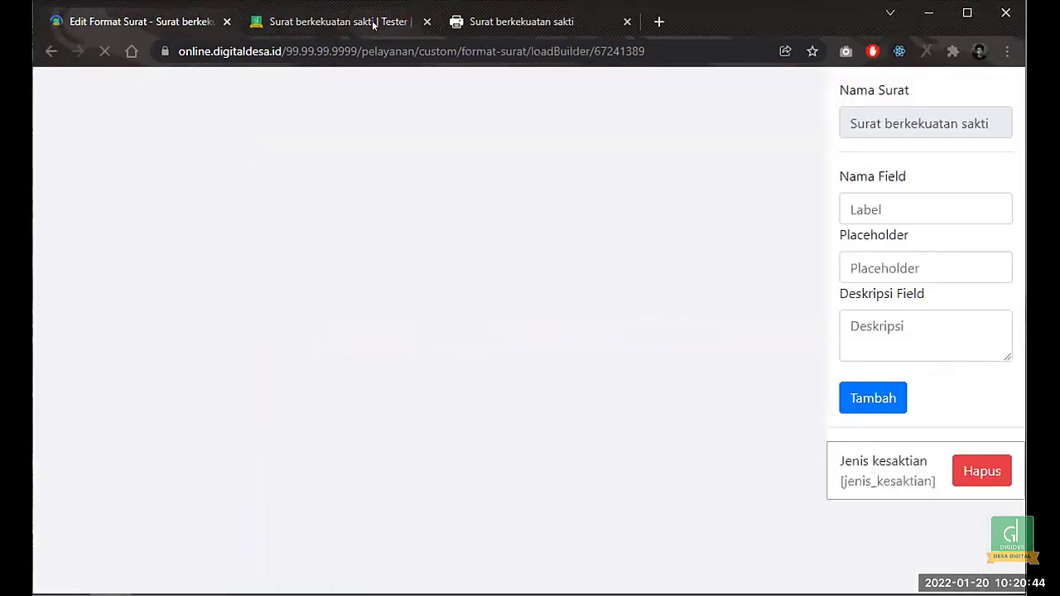
left_click(374, 22)
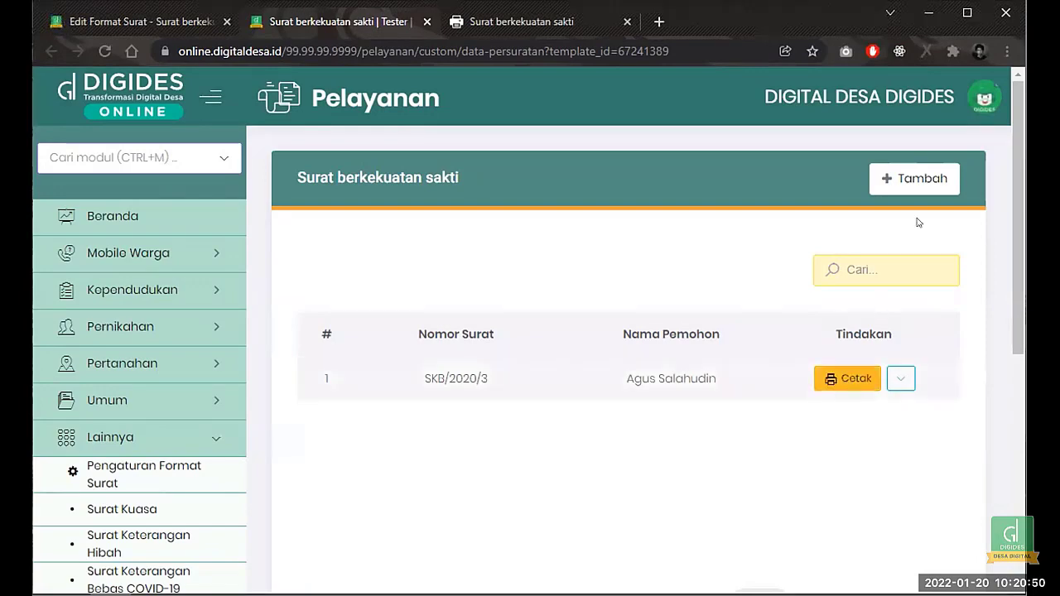
left_click(922, 179)
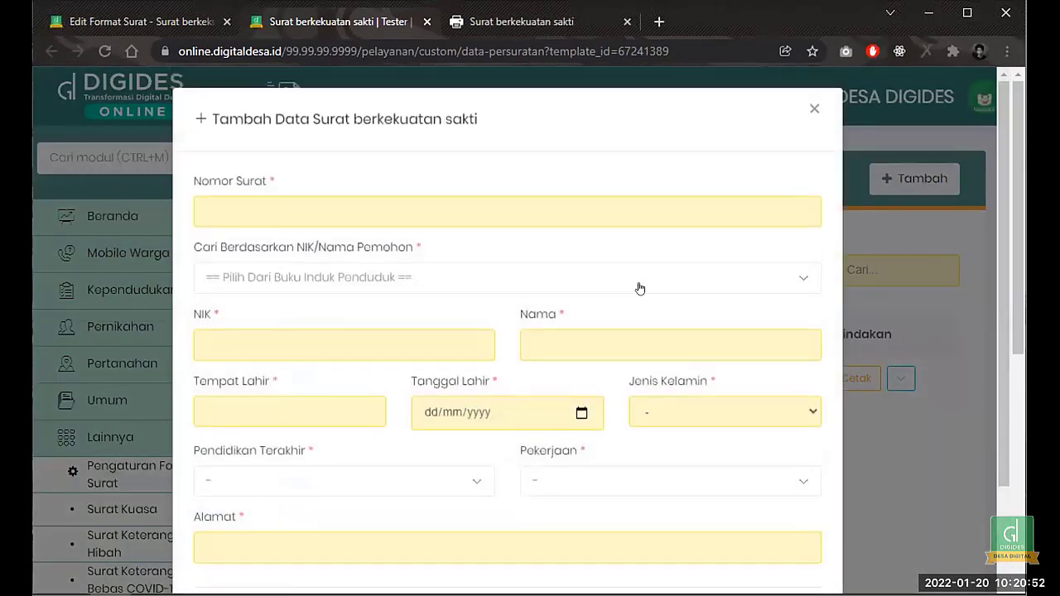
scroll(638, 288, "down", 2)
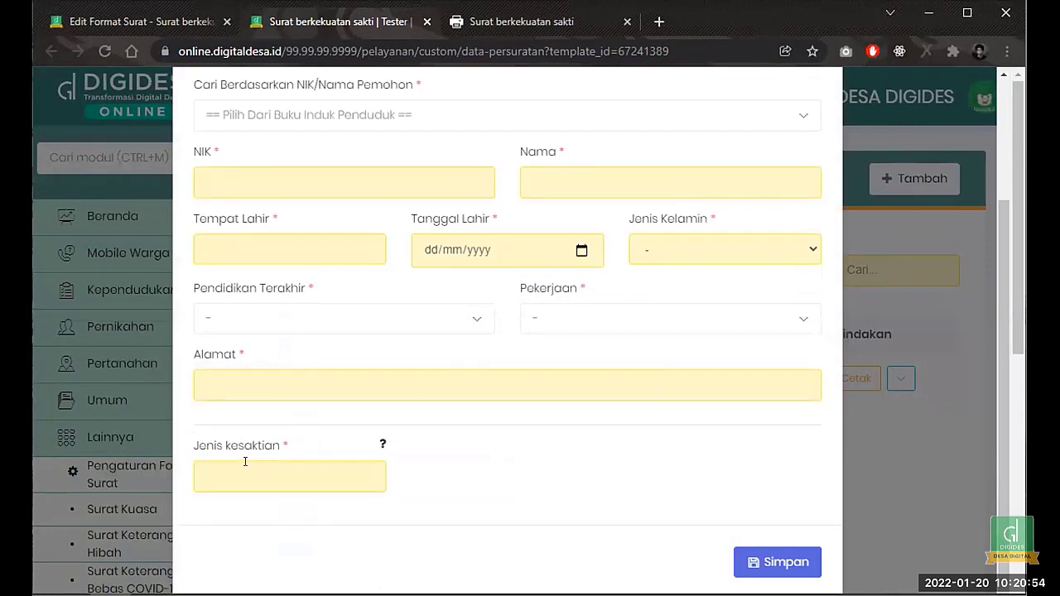
left_click(246, 476)
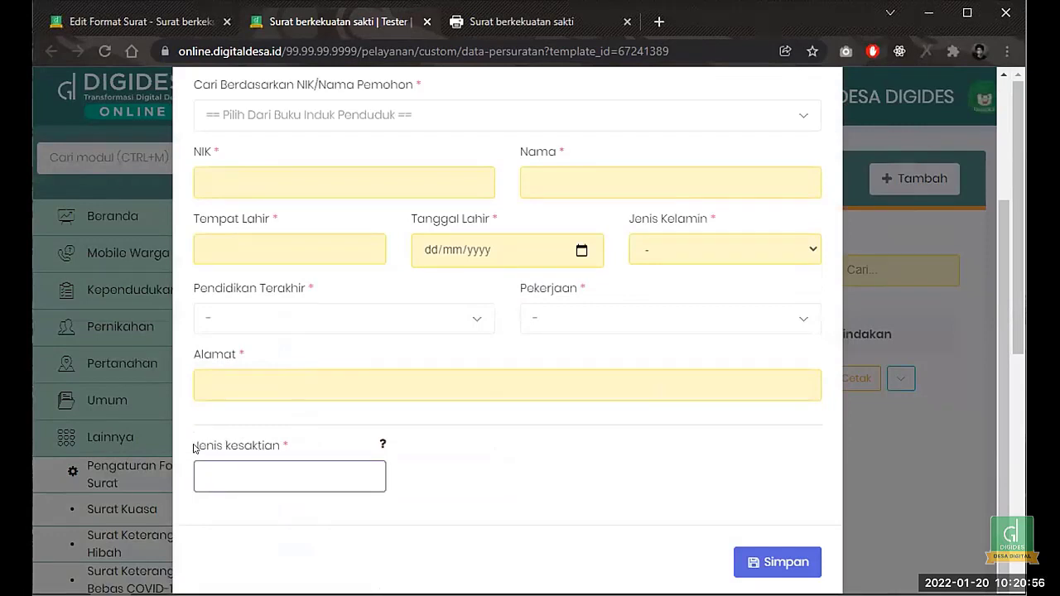
left_click_drag(193, 448, 287, 448)
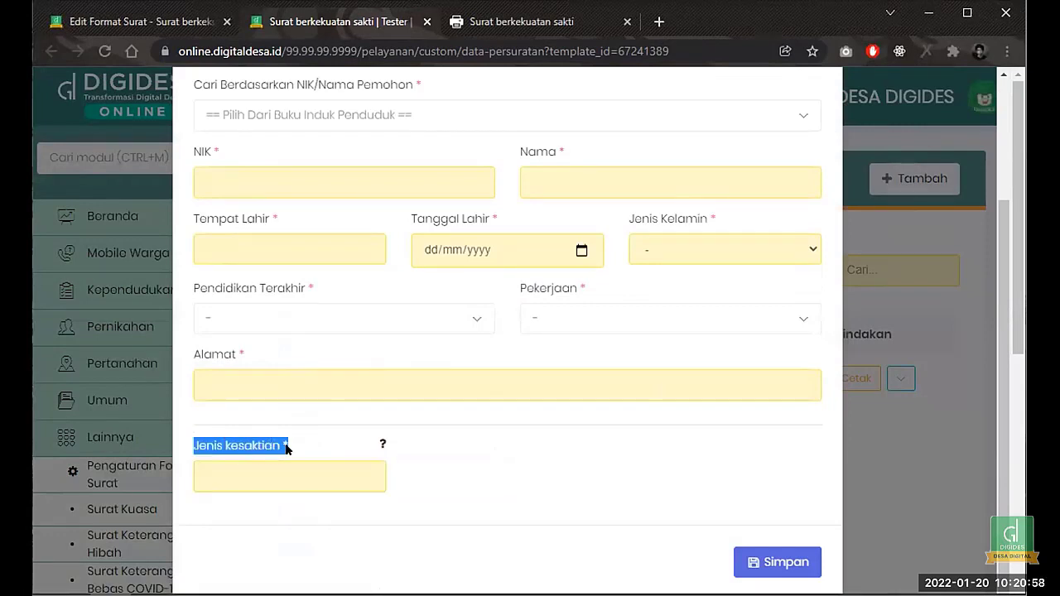
- Compare the Nama Field setting in the format editor with the Jenis kesaktian label on the data form
left_click(127, 11)
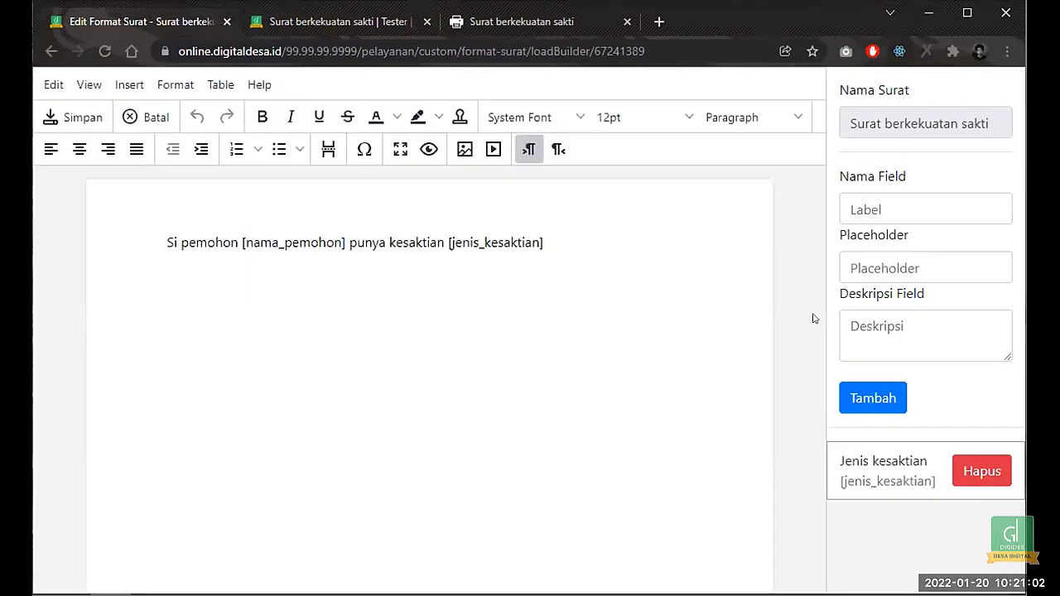
left_click(343, 31)
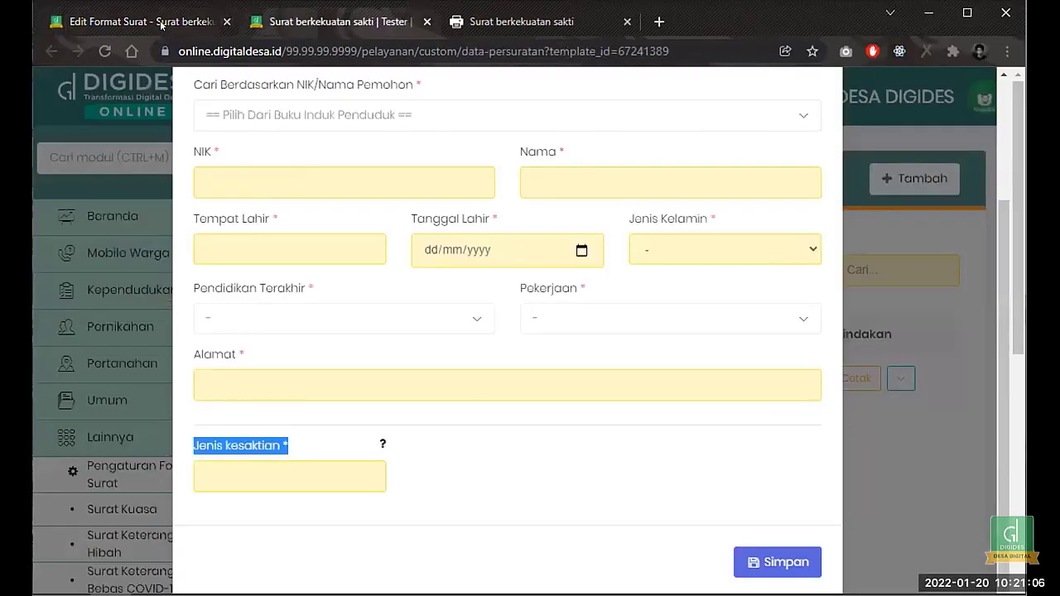
left_click(165, 26)
left_click(922, 208)
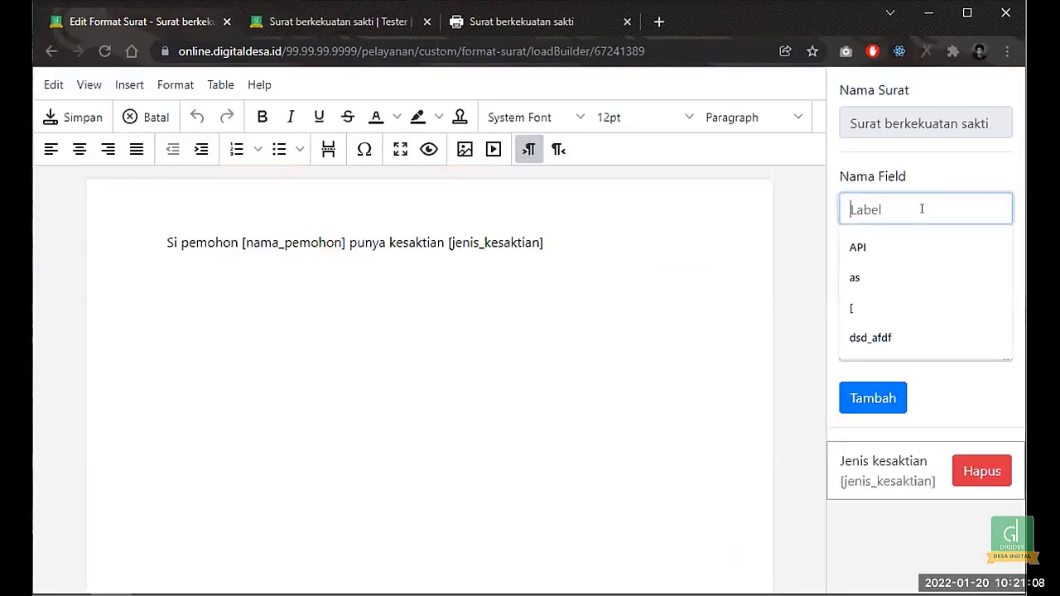
left_click(377, 30)
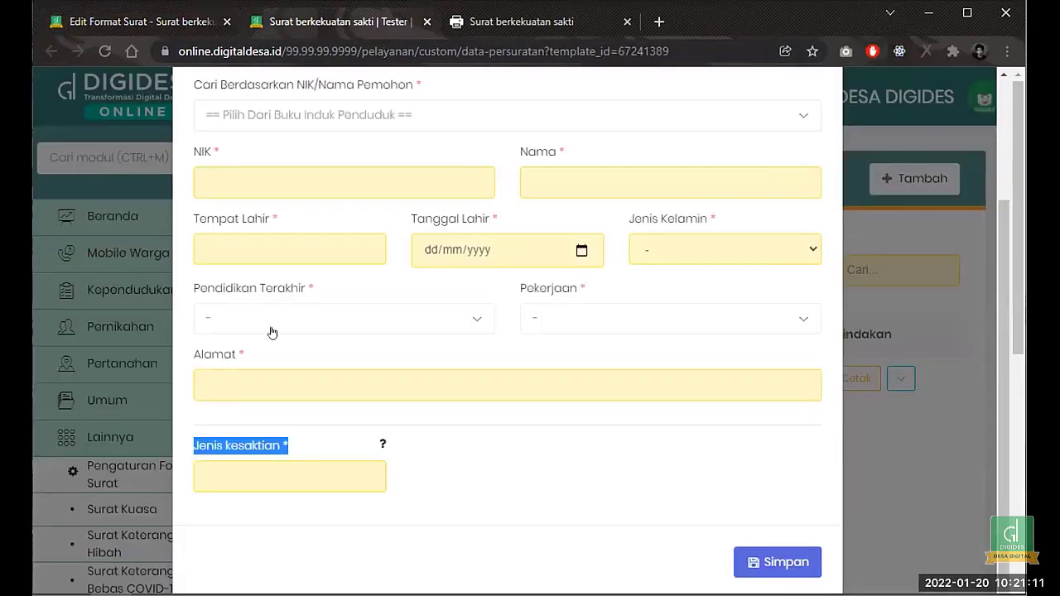
left_click(186, 448)
left_click_drag(186, 448, 294, 447)
left_click(231, 467)
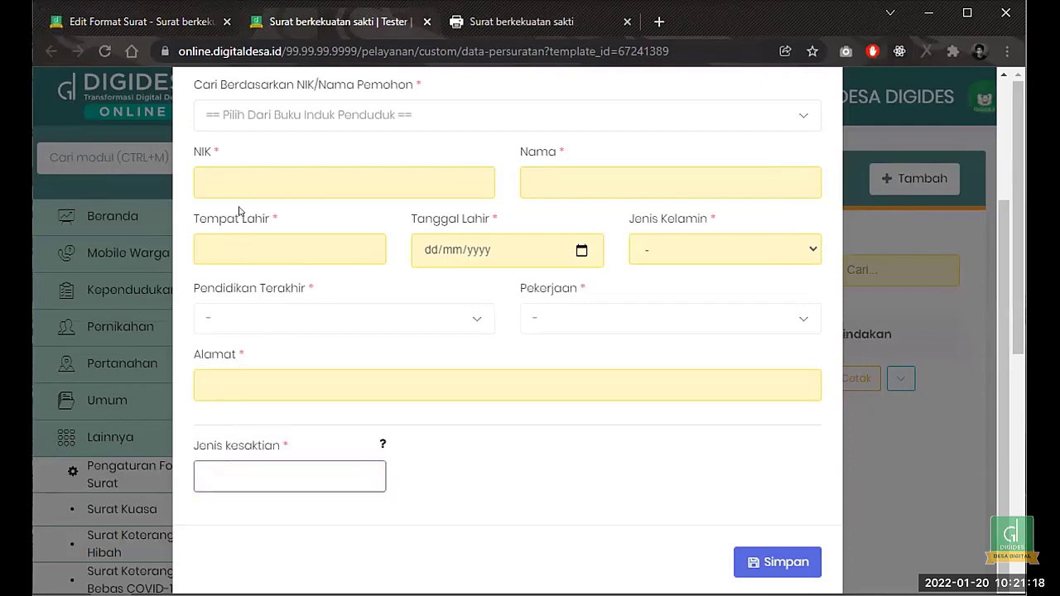
- Examine how the Placeholder setting relates to [jenis_kesaktian] in the letter text and Nama Field to the form label
left_click(119, 31)
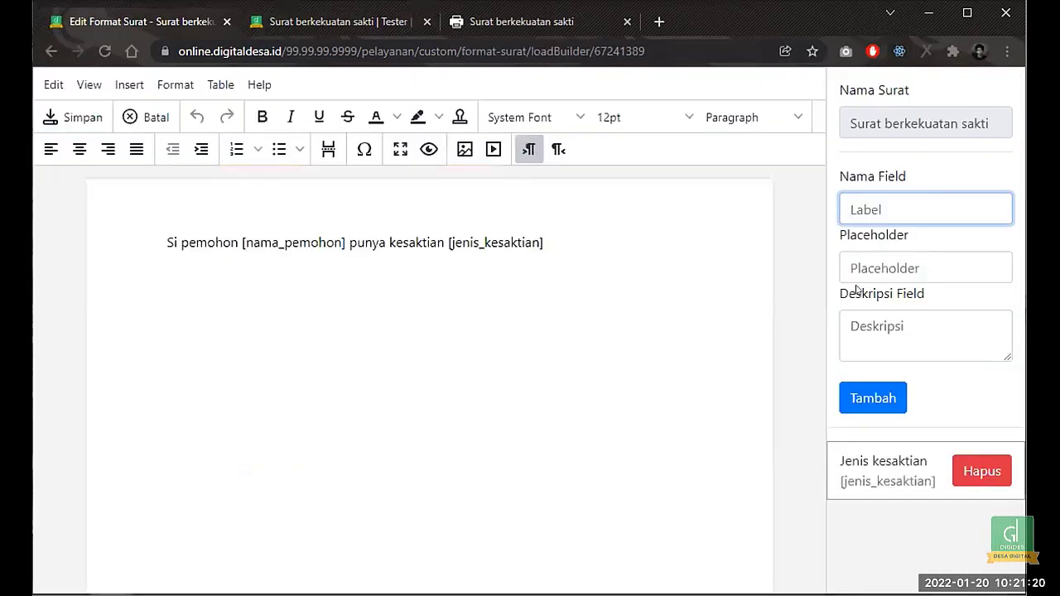
left_click(870, 264)
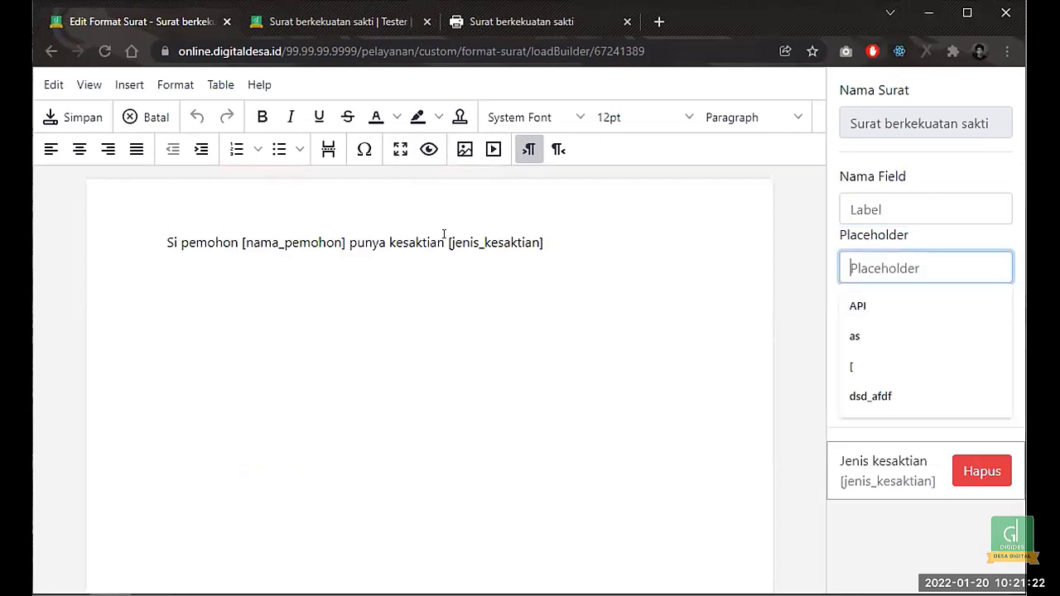
left_click_drag(448, 242, 544, 243)
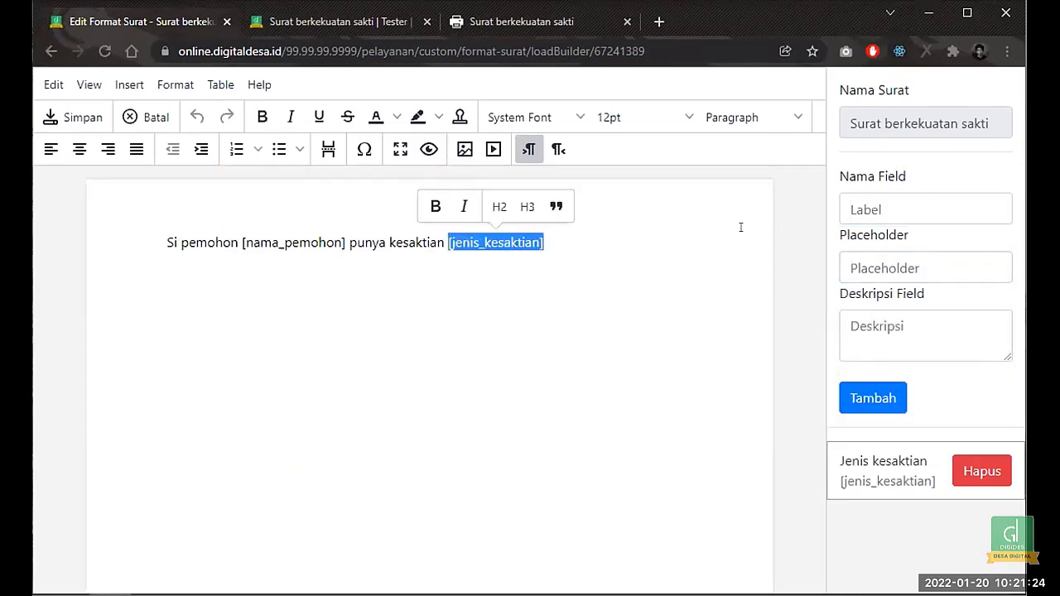
left_click(855, 201)
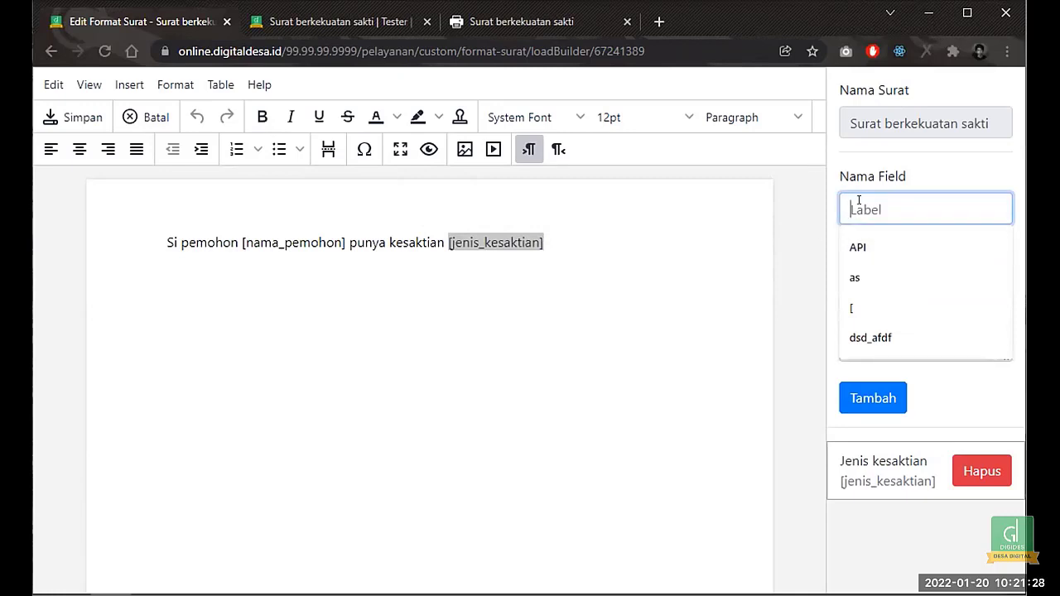
left_click(257, 23)
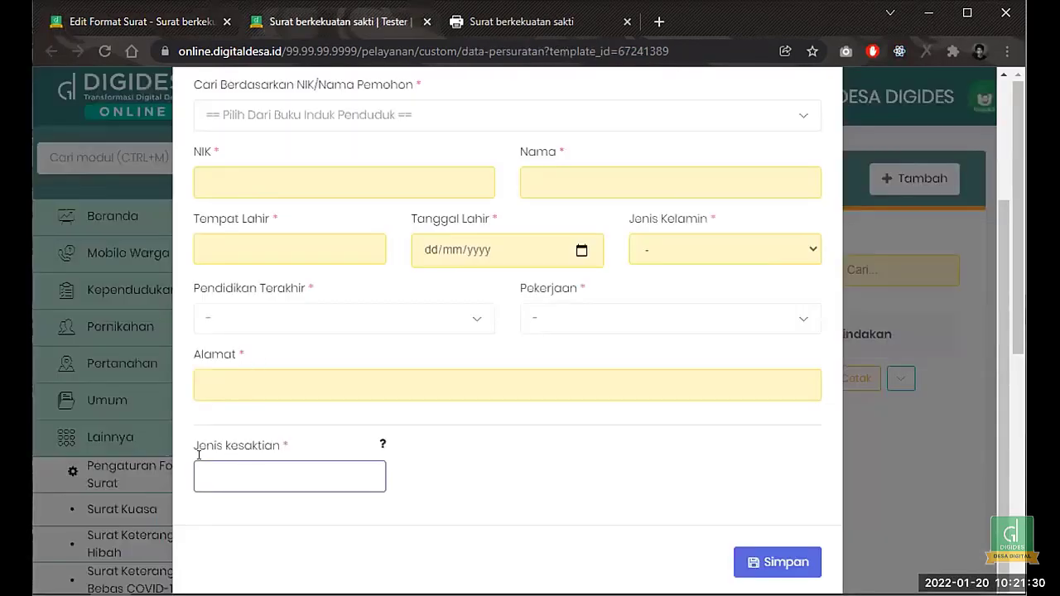
left_click_drag(186, 449, 290, 448)
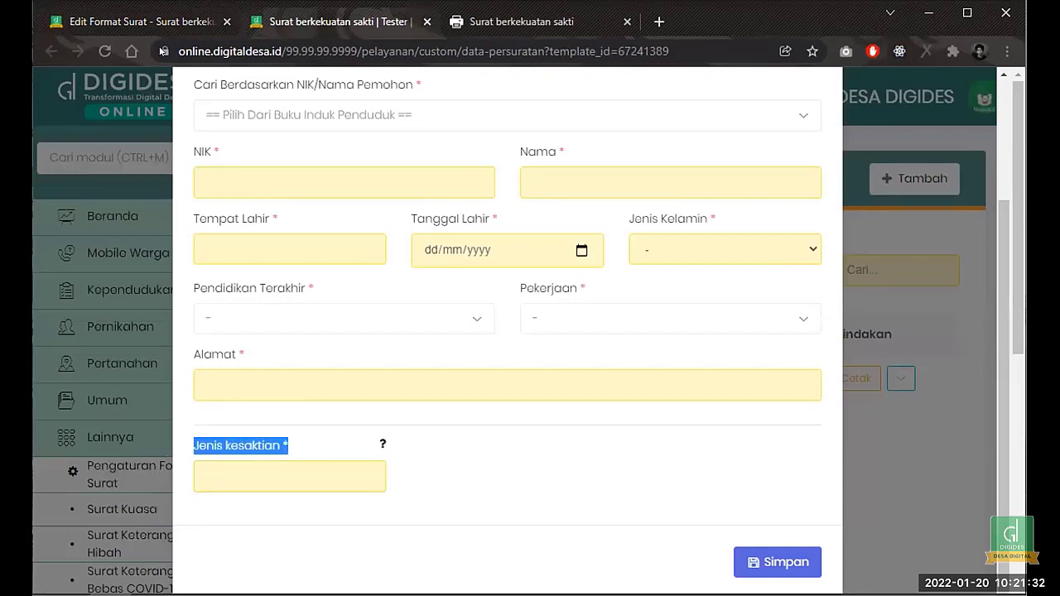
left_click(141, 22)
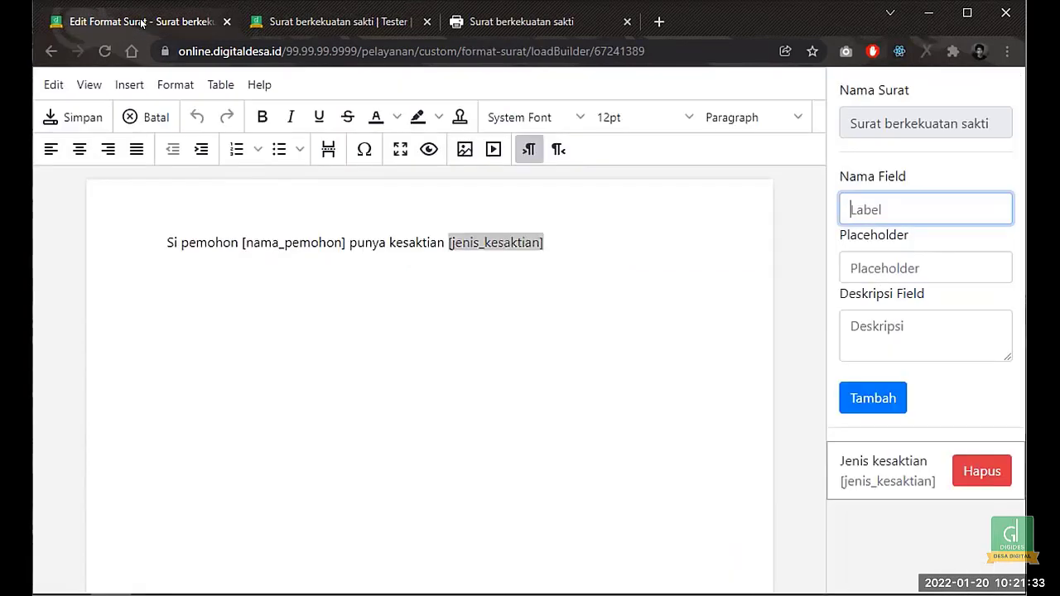
left_click(844, 264)
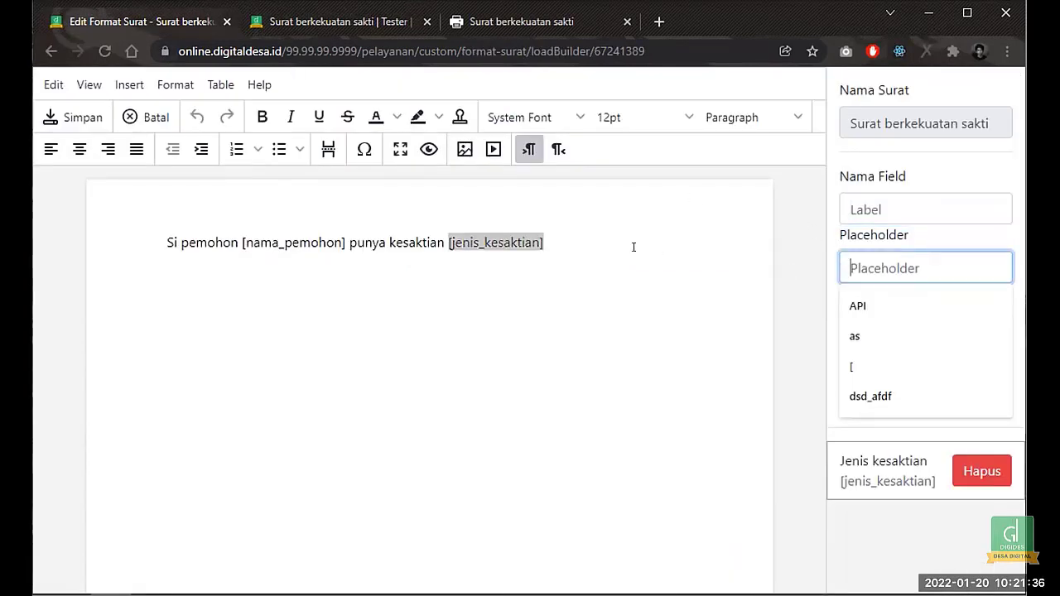
- Compare the [jenis_kesaktian] placeholder and Deskripsi Field setting in the format editor with the Jenis kesaktian field on the data form
left_click(586, 239)
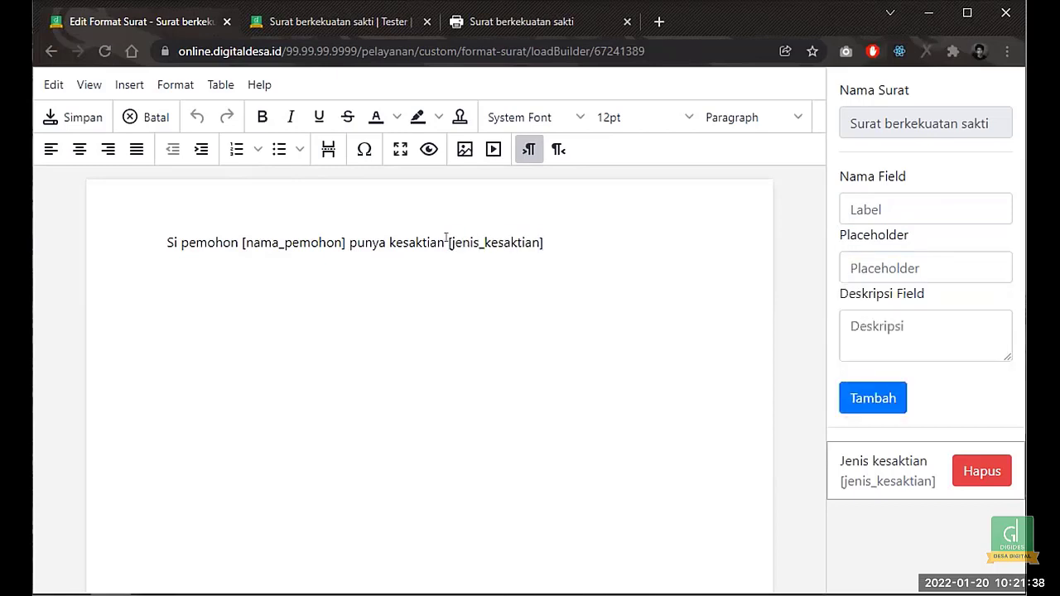
left_click_drag(448, 240, 554, 238)
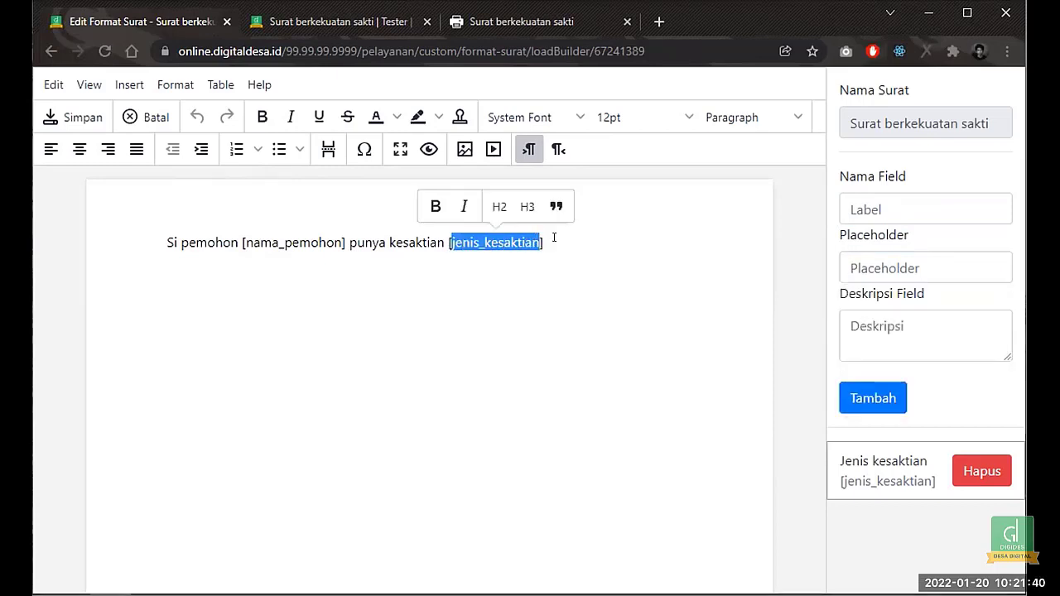
left_click(848, 318)
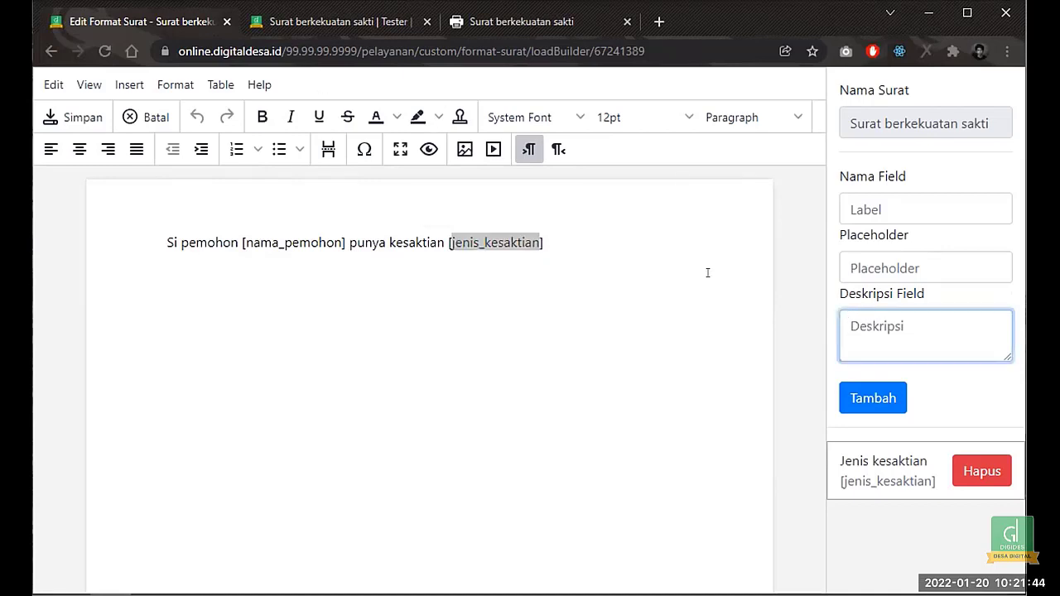
left_click(329, 25)
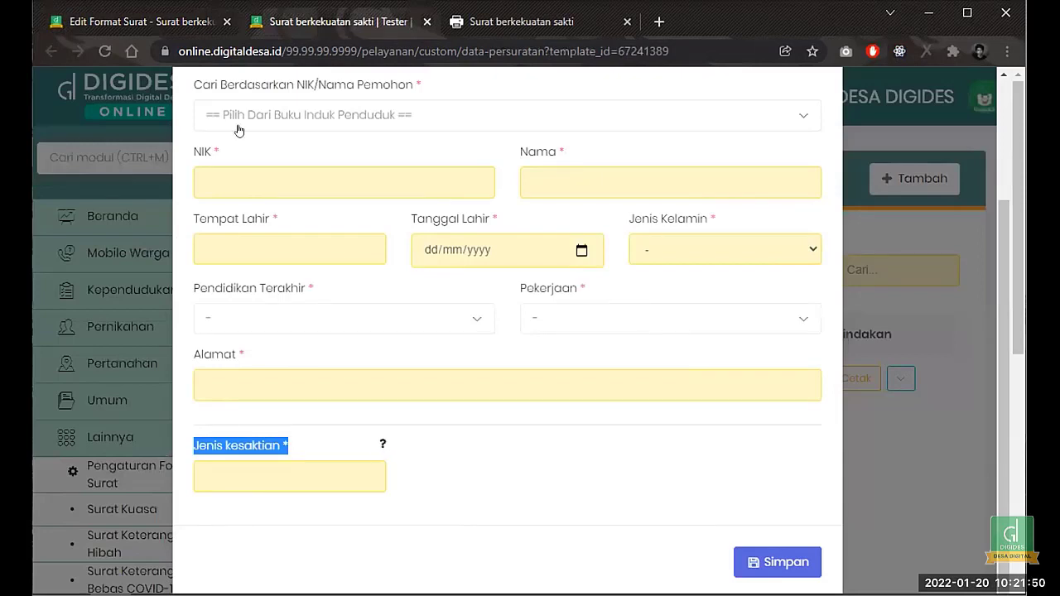
left_click(131, 24)
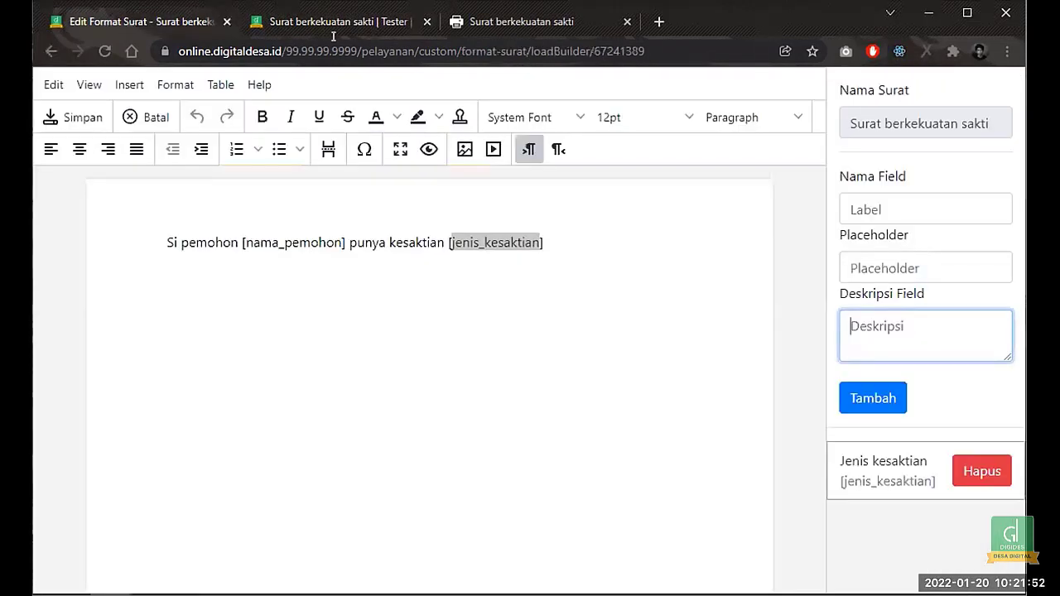
left_click(442, 244)
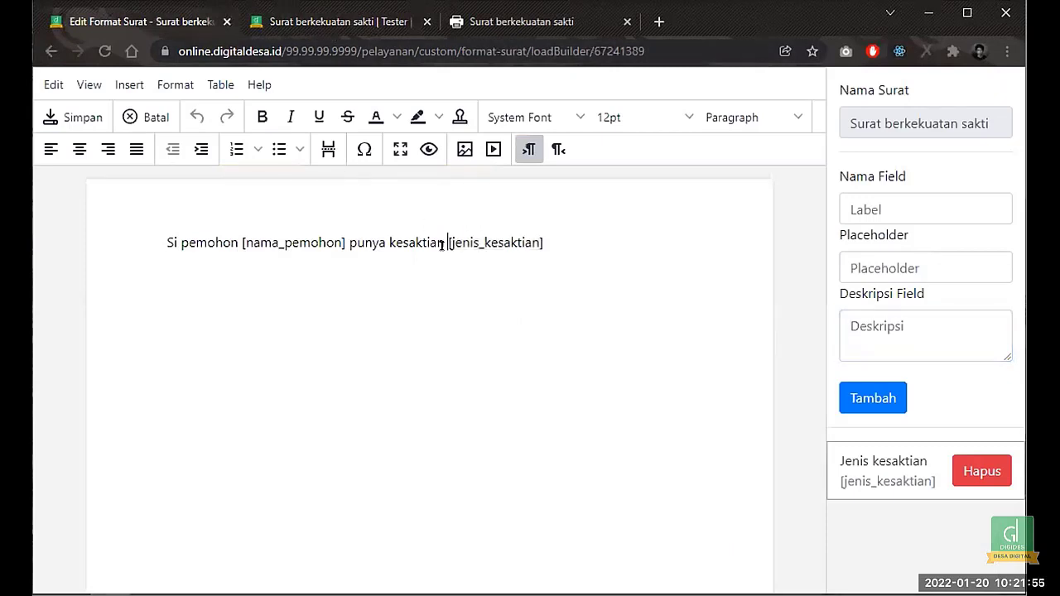
left_click(319, 24)
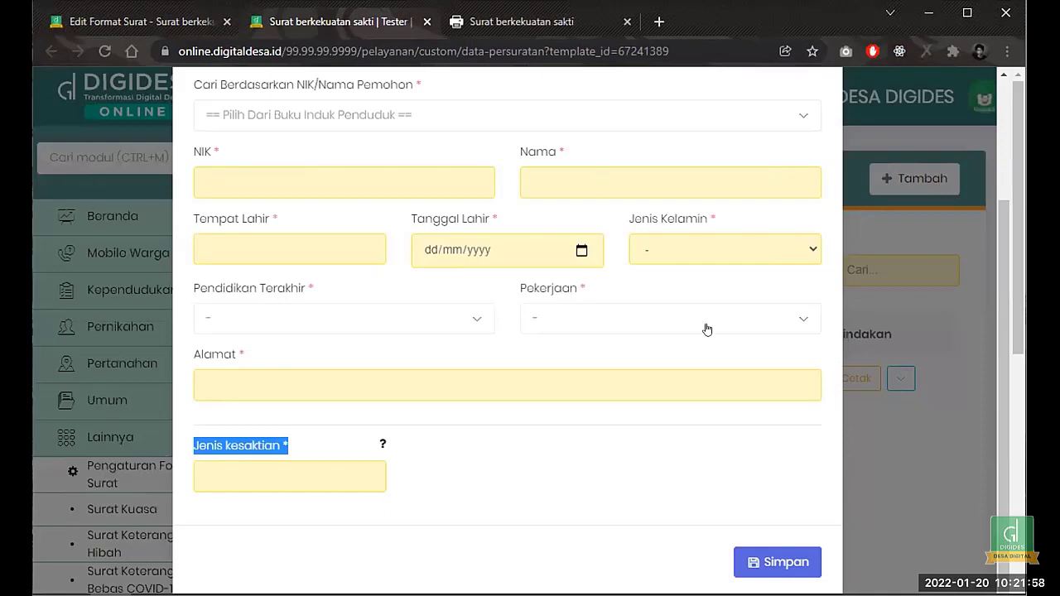
- Close the new-data form, edit the existing SKB/2020/3 letter, set its Jenis kesaktian to "Terbang" and save
scroll(805, 111, "up", 3)
left_click(812, 106)
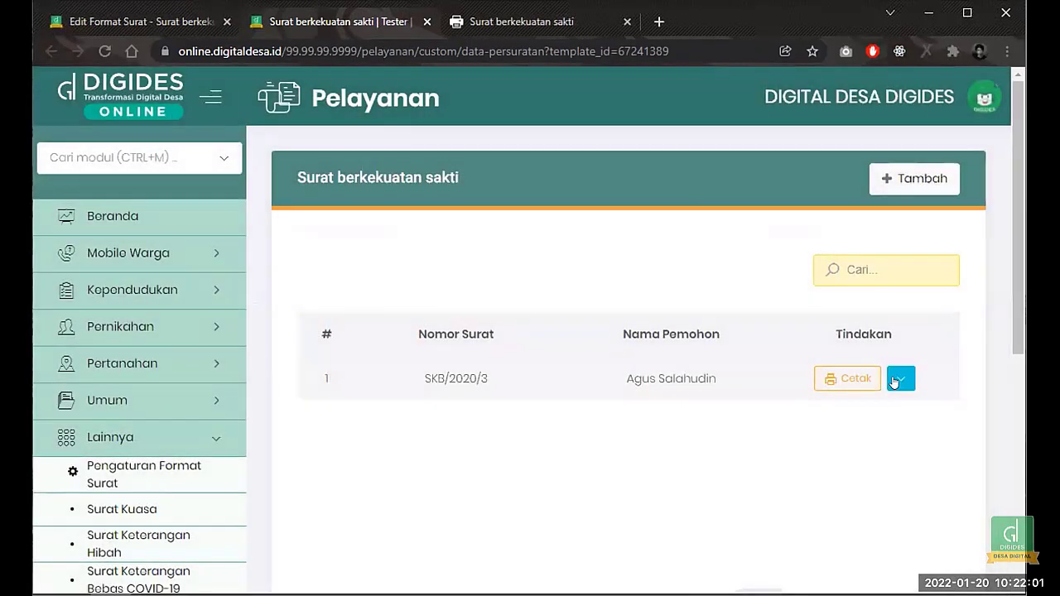
left_click(896, 380)
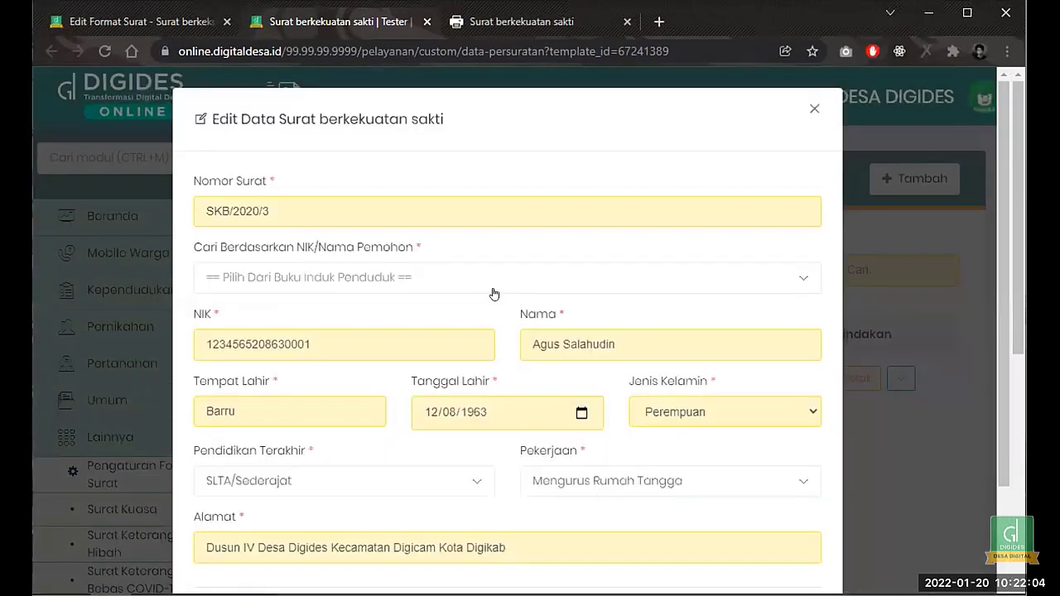
scroll(493, 294, "down", 2)
left_click(292, 465)
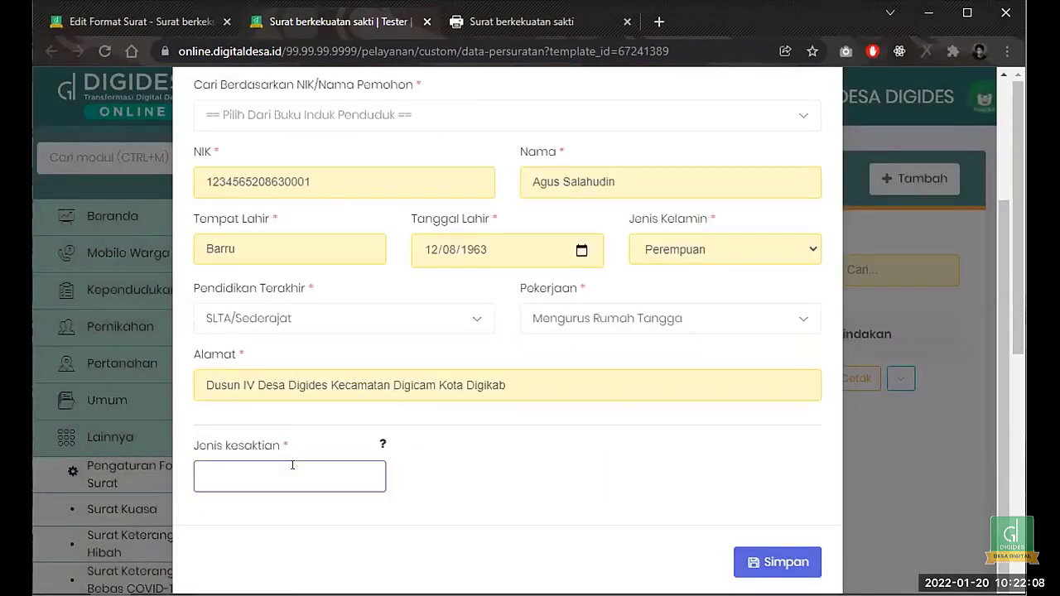
type("Terbang")
left_click(766, 560)
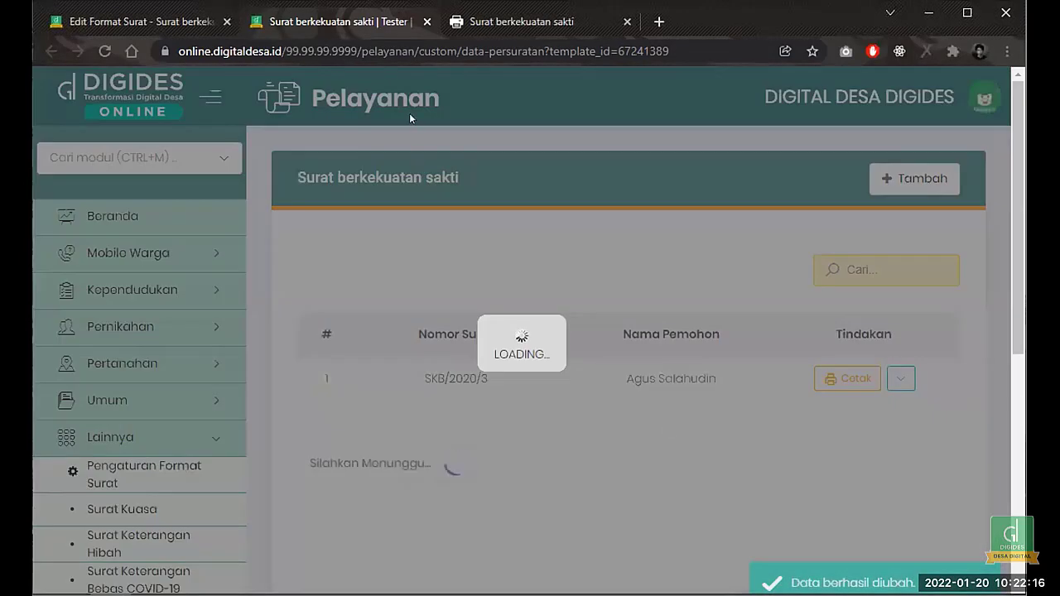
- Reload the letter's print preview and check the sentence generated from the format
left_click(492, 27)
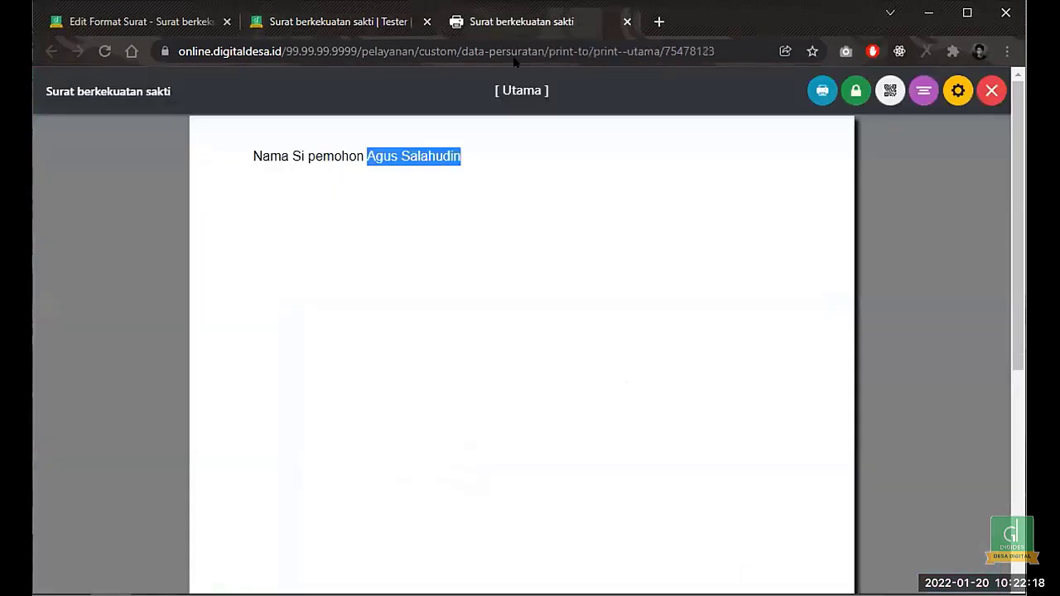
key("F5")
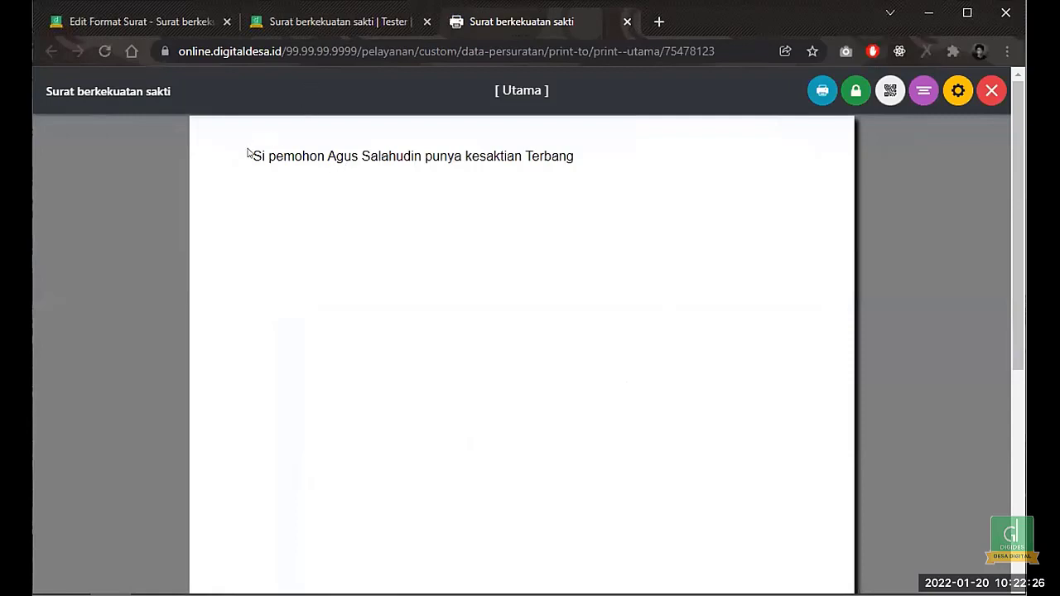
left_click_drag(253, 144, 650, 143)
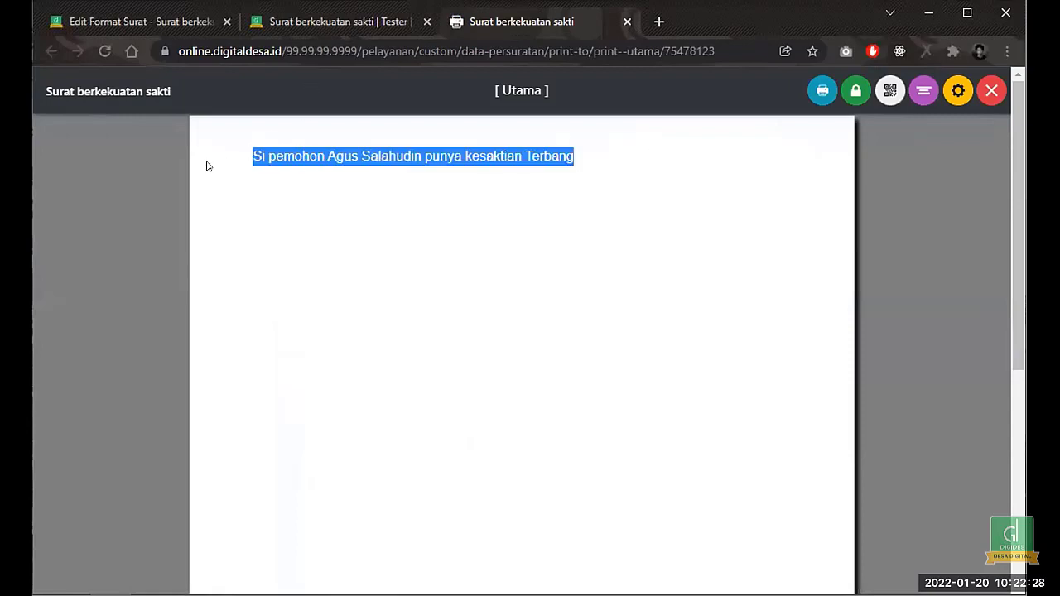
left_click(561, 160)
- Compare the [nama_pemohon] and [jenis_kesaktian] placeholders in the format text with the corresponding values in the printed letter
left_click(154, 20)
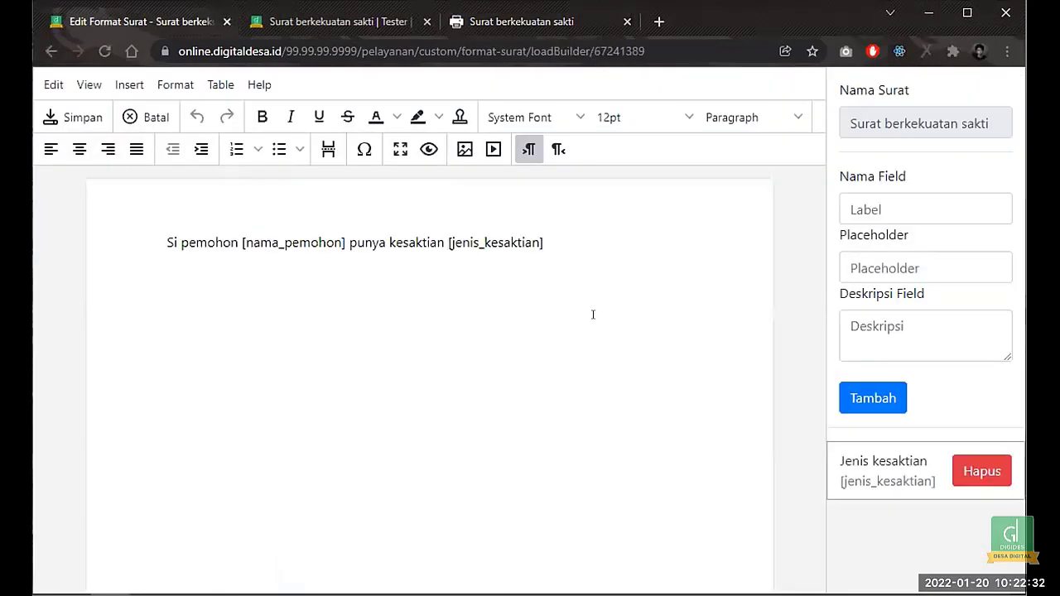
left_click(550, 237)
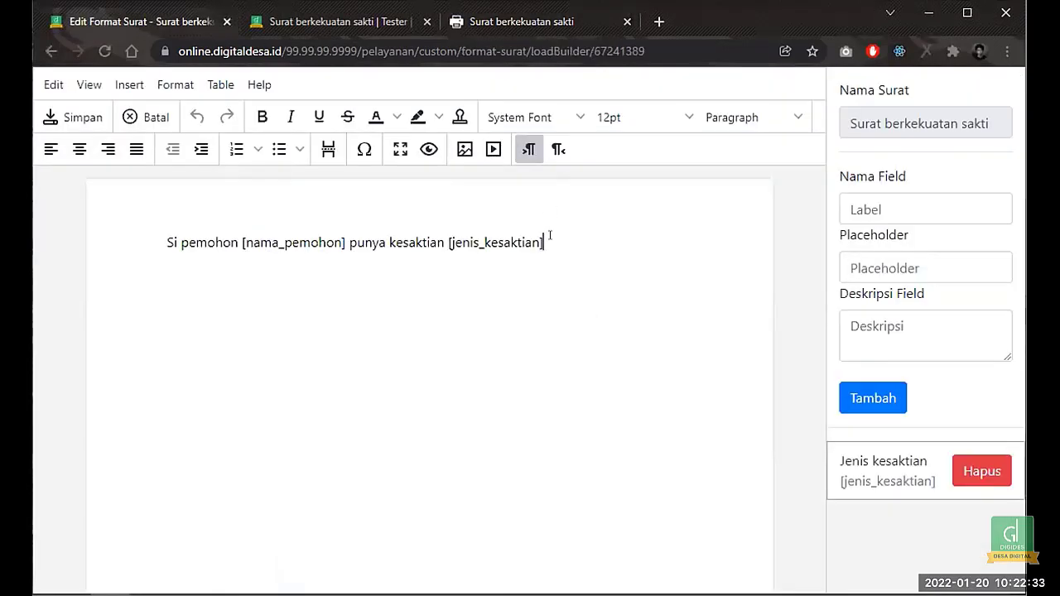
left_click(151, 239)
left_click(507, 28)
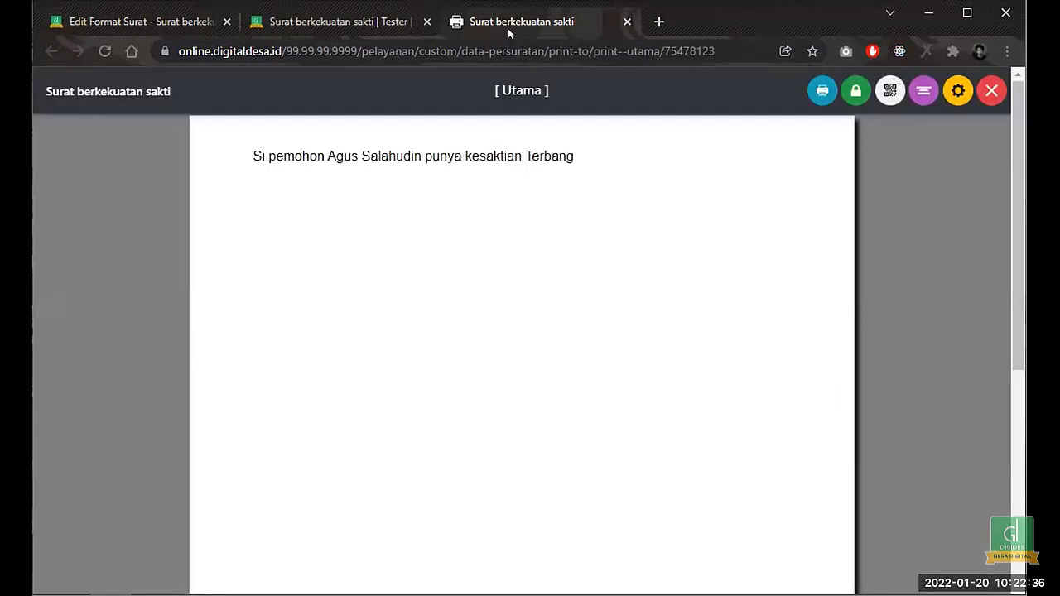
left_click(128, 31)
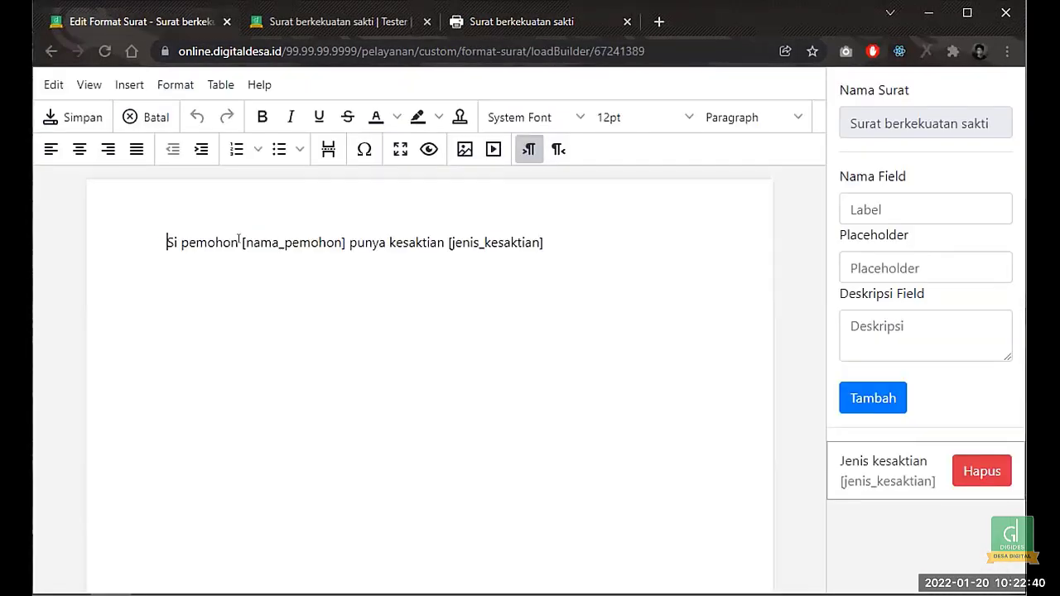
left_click_drag(241, 242, 339, 238)
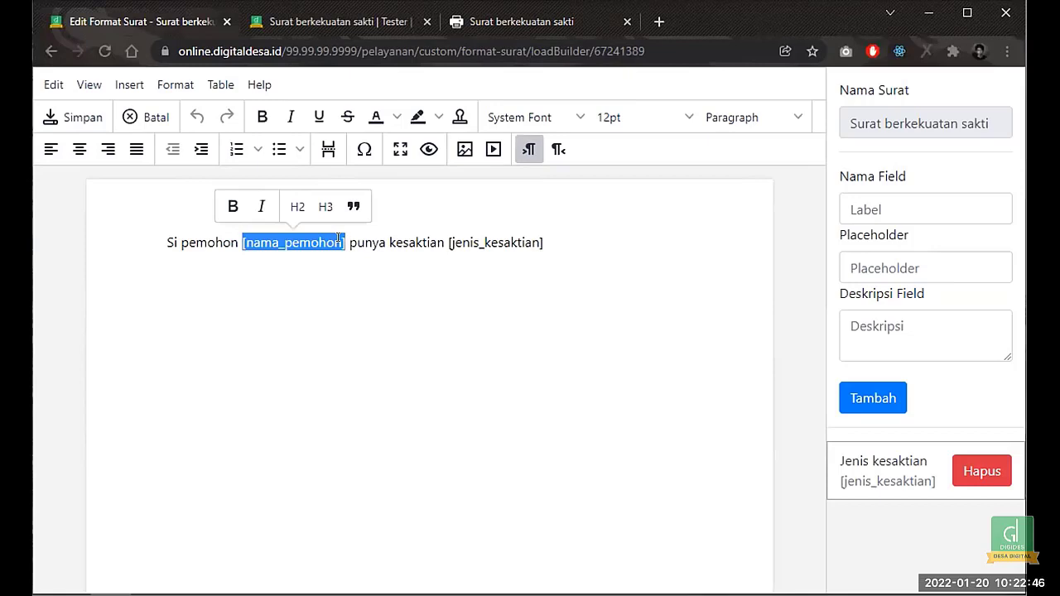
double_click(278, 242)
double_click(495, 240)
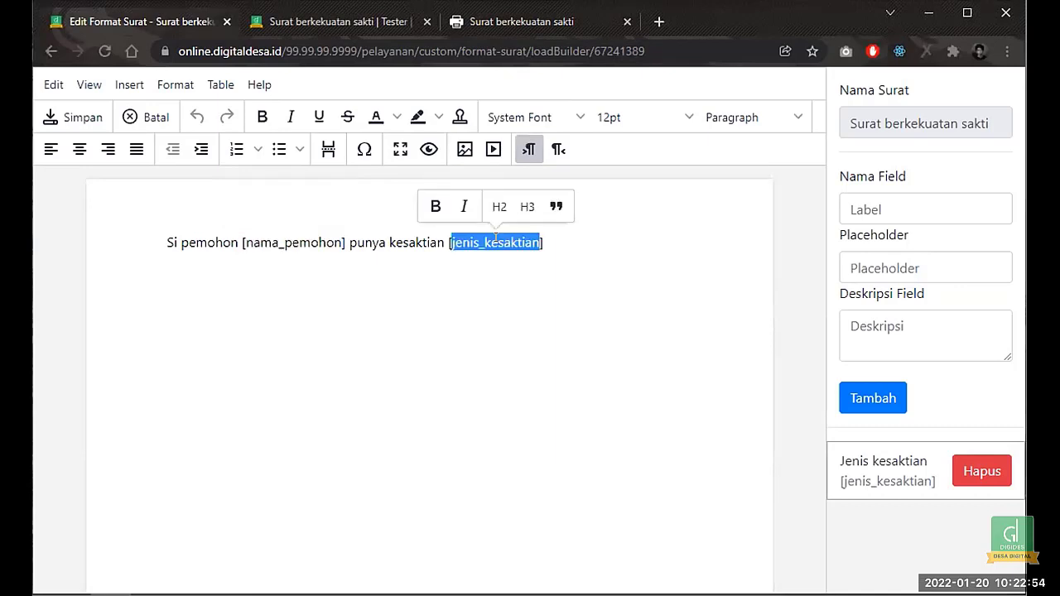
left_click(383, 24)
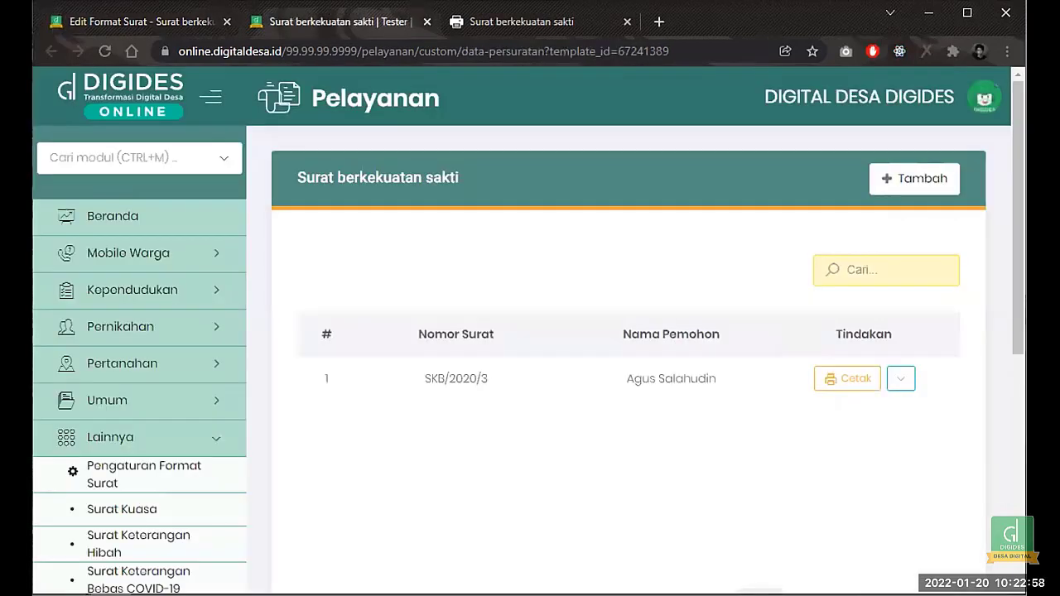
left_click(488, 24)
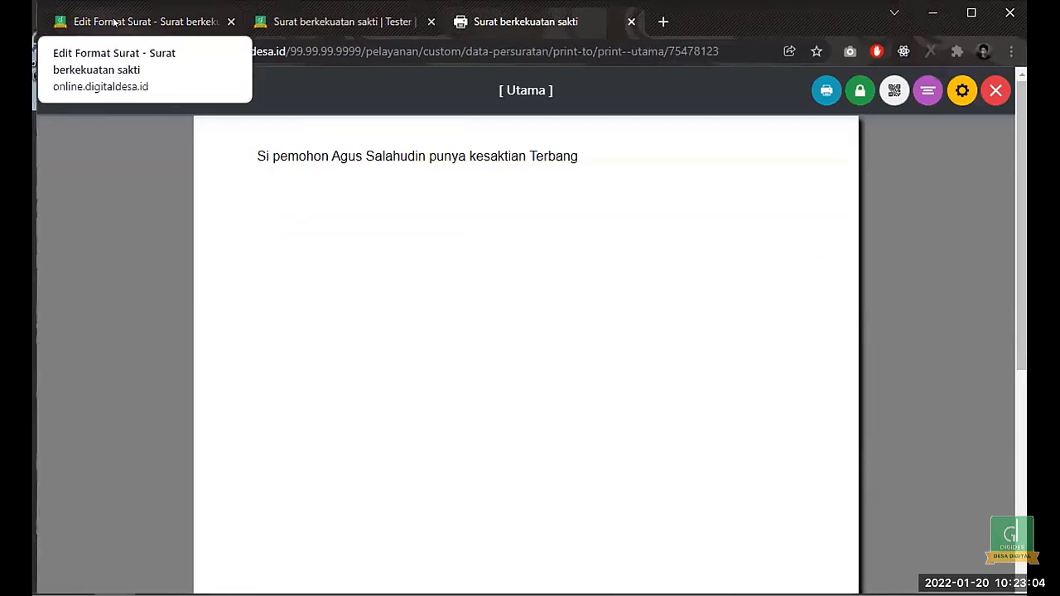
left_click(115, 21)
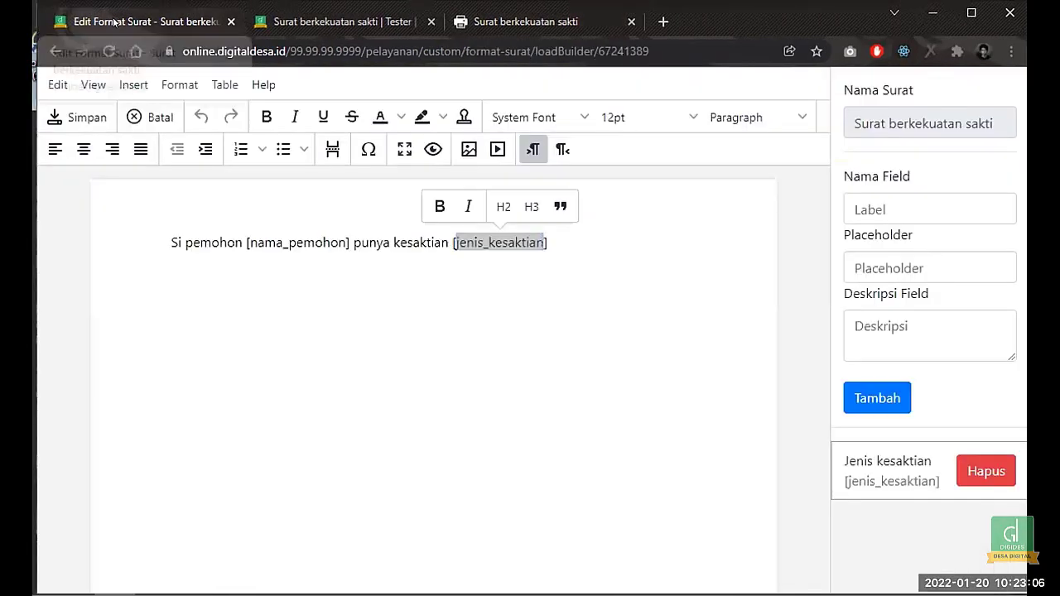
left_click(302, 245)
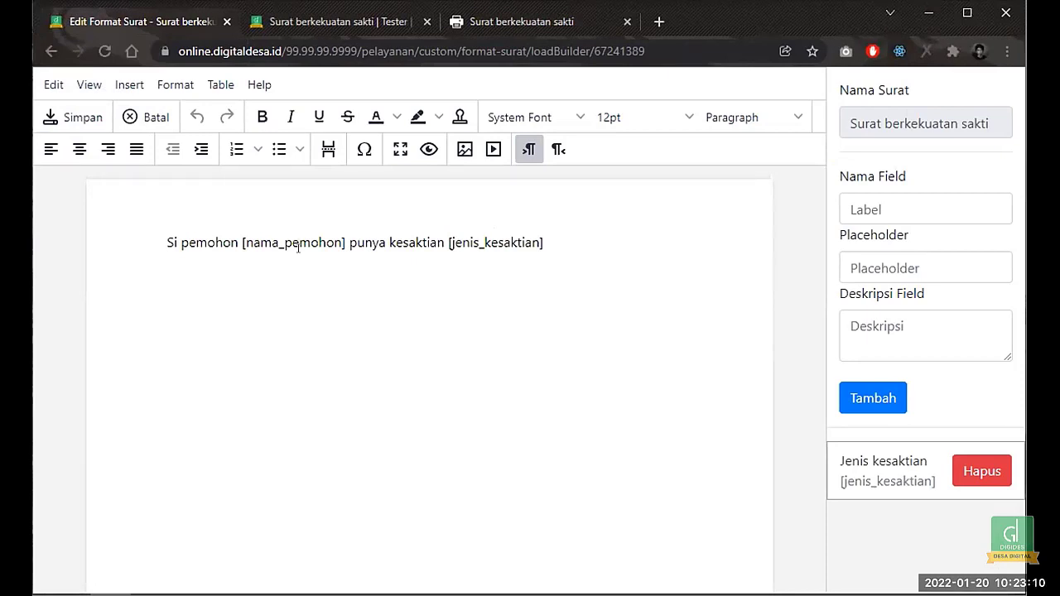
key("Home")
key("End")
key("Home")
key("End")
key("Home")
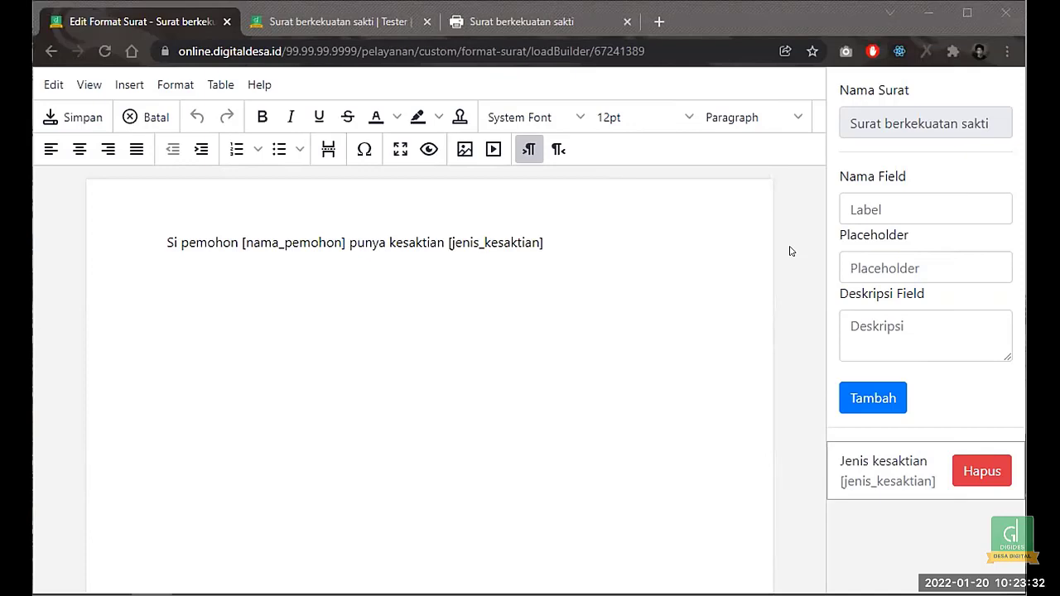
left_click(220, 239)
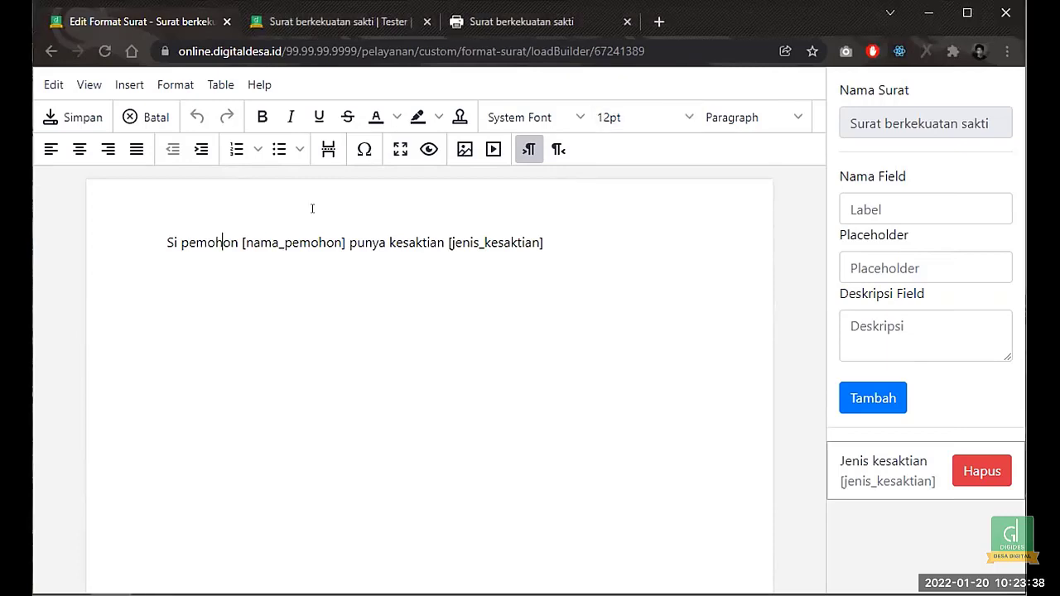
left_click(592, 238)
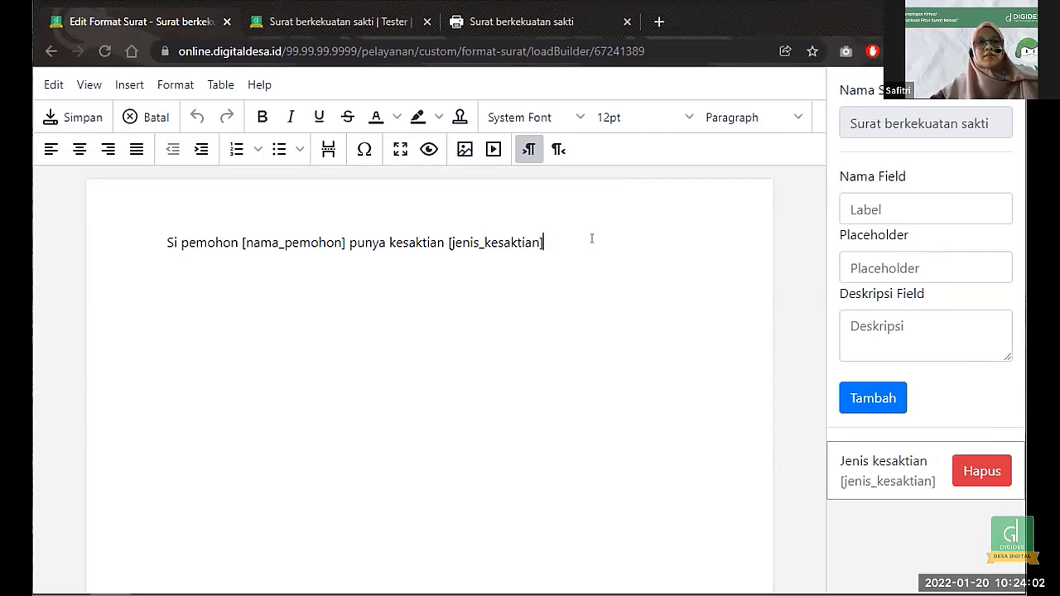
- Try clearing the letter text and deleting the Jenis kesaktian custom field from the format
key("ctrl+a")
key("BackSpace")
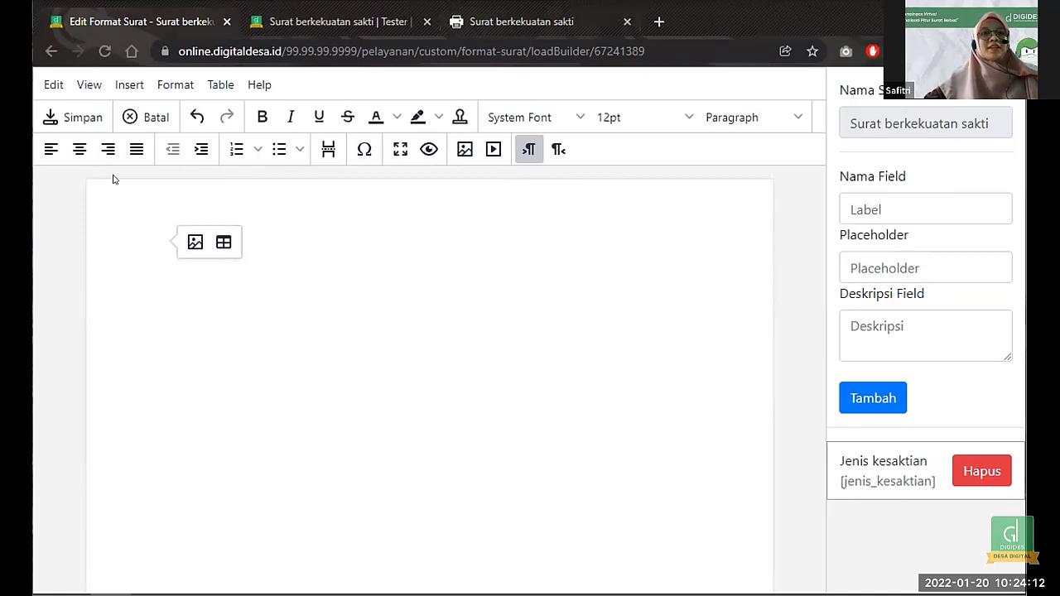
left_click(978, 471)
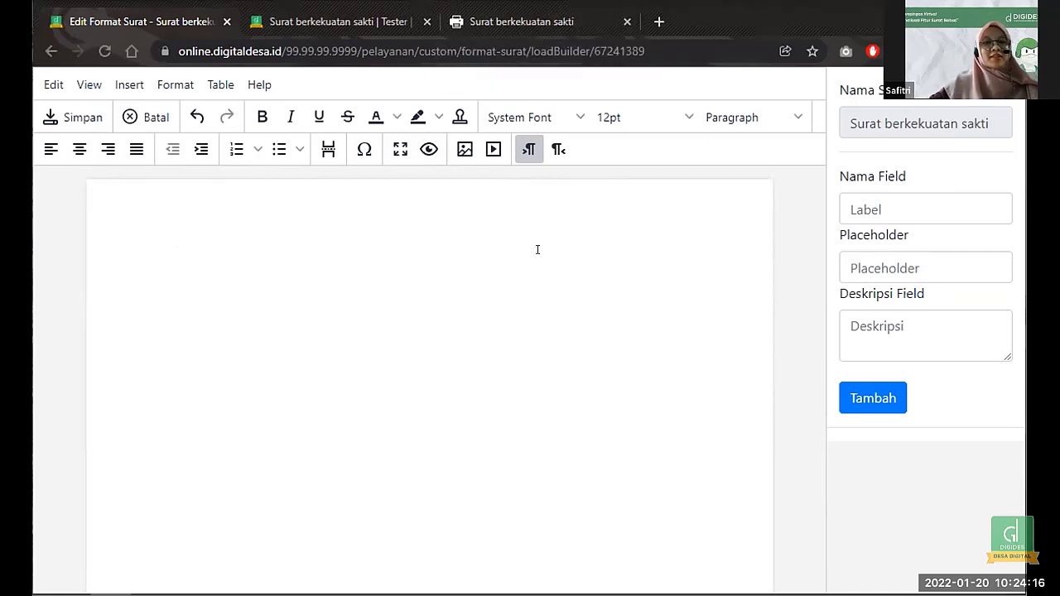
left_click(217, 223)
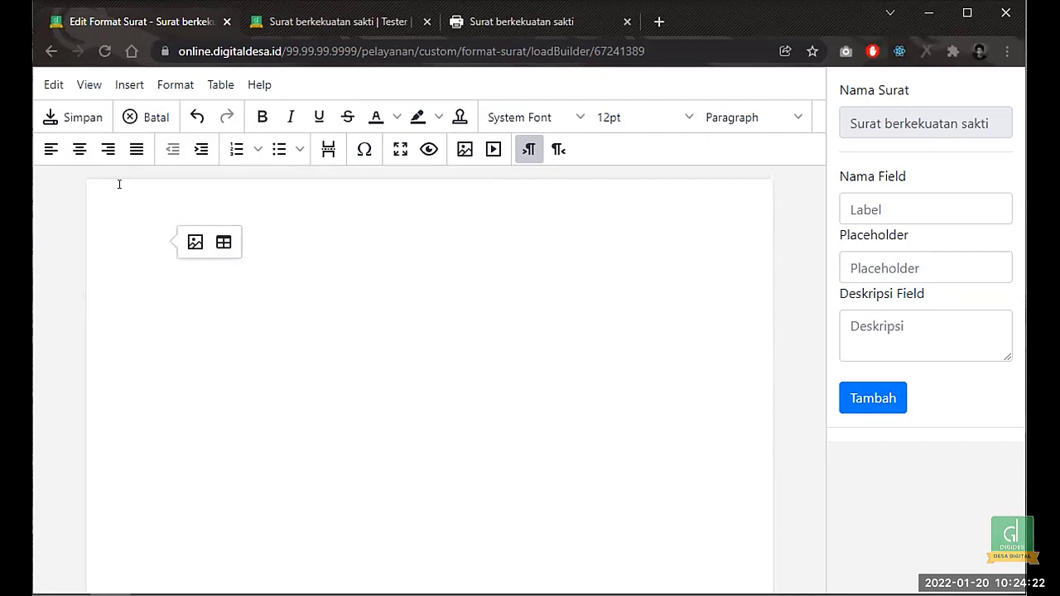
- Leave the editor without saving and reopen the "Surat berkekuatan sakti" format from the Pengaturan Format Surat list
left_click(49, 46)
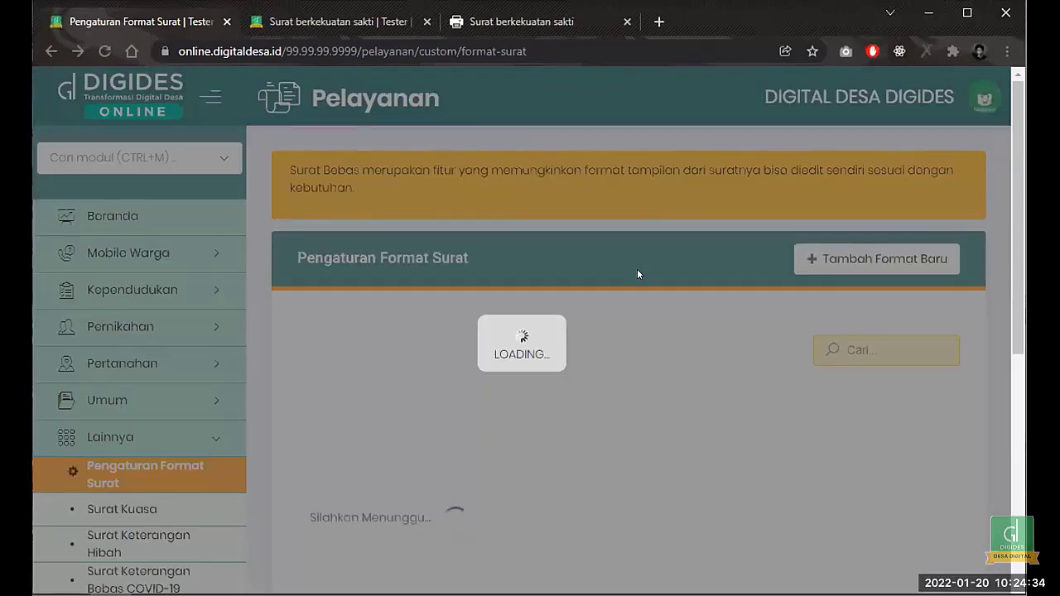
scroll(638, 274, "down", 3)
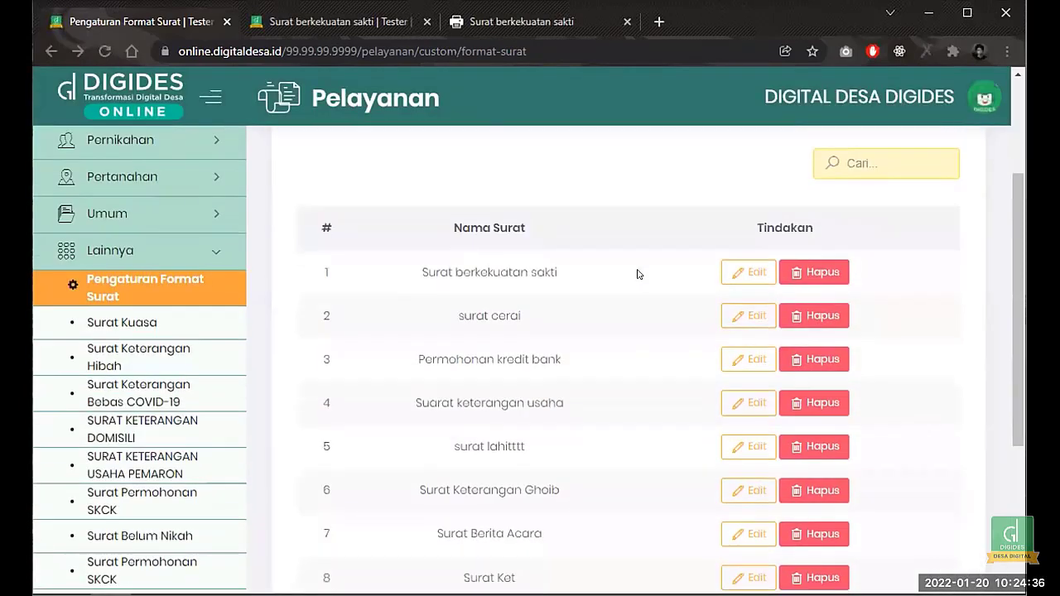
left_click(739, 273)
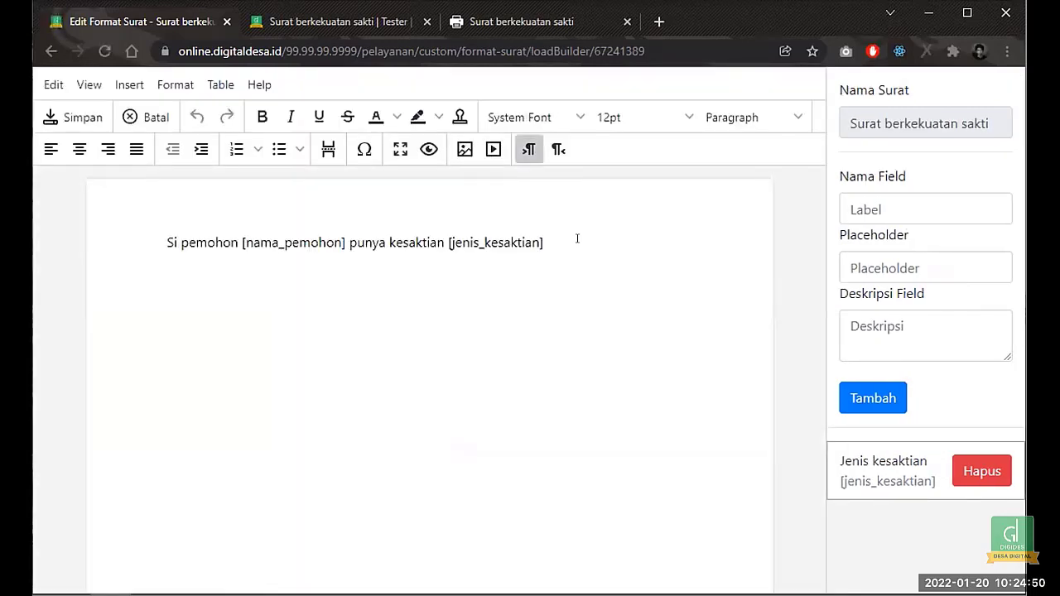
- Clear the letter body and insert the Kop Surat Utama template, previewing the Biodata Penduduk template before choosing
key("ctrl+a")
key("BackSpace")
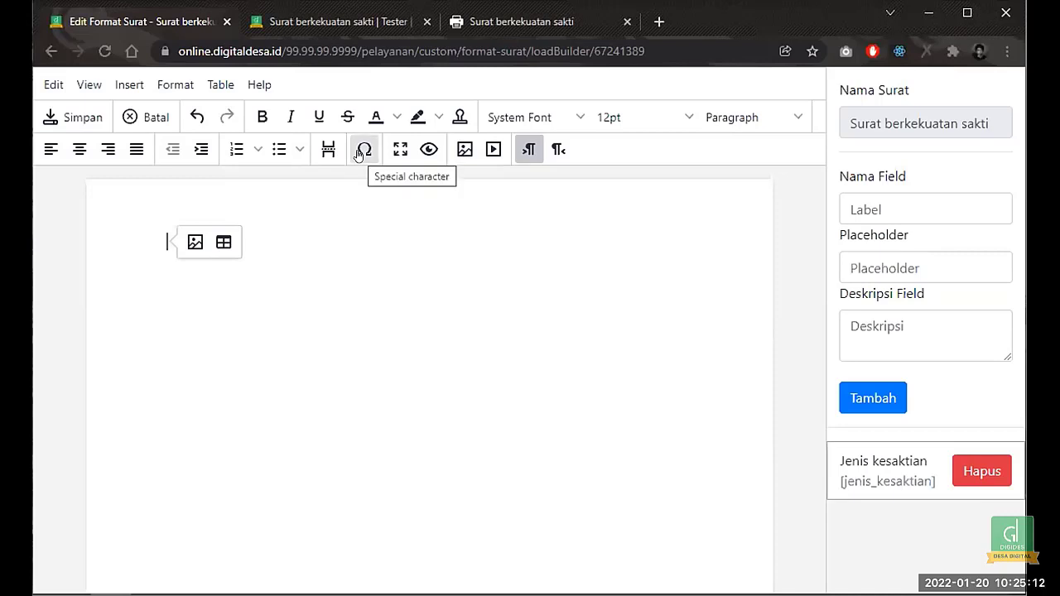
left_click(131, 87)
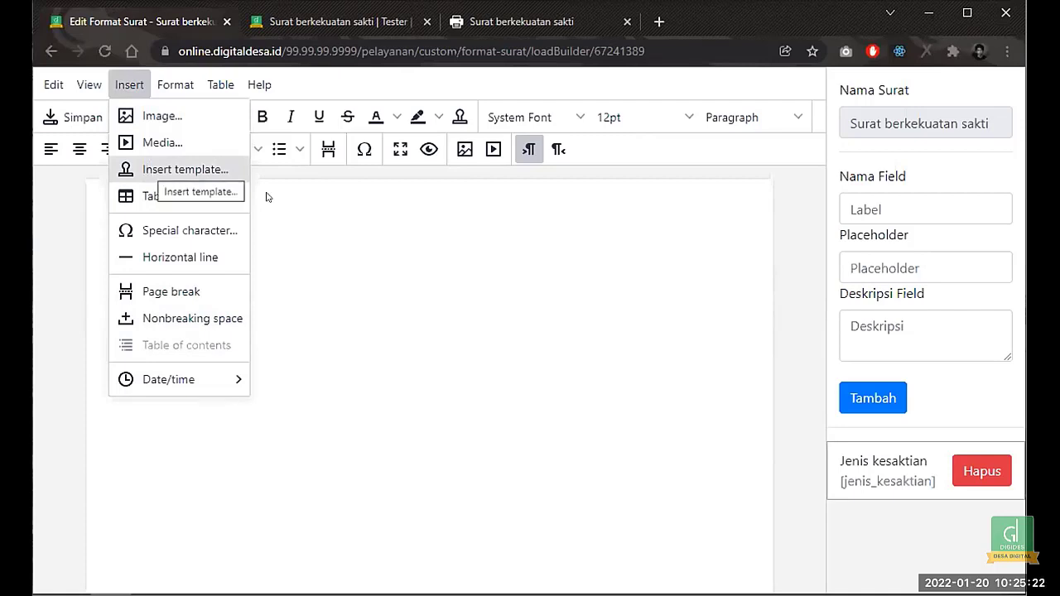
left_click(147, 170)
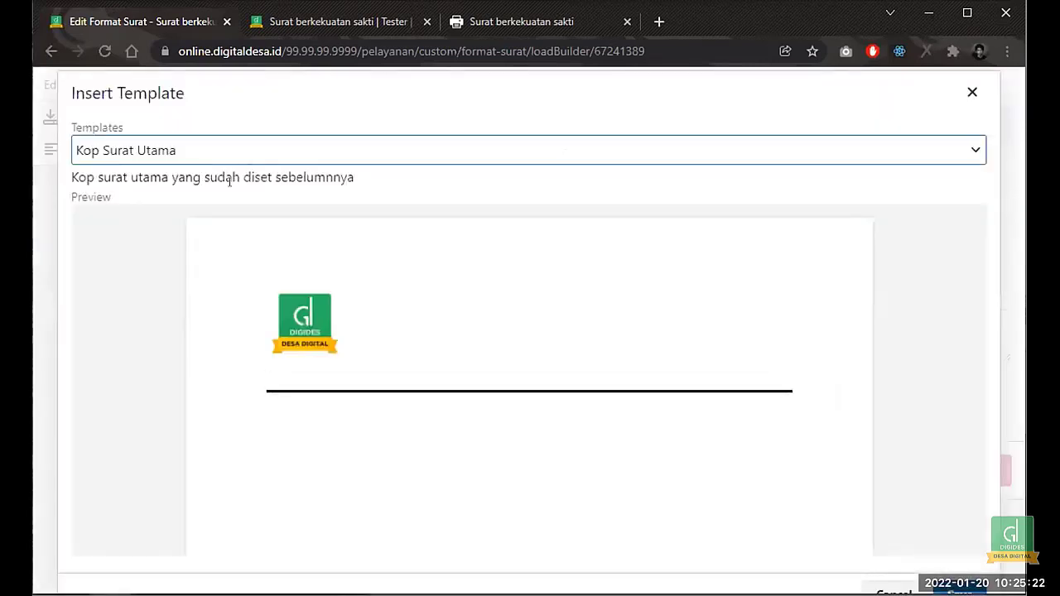
left_click(344, 152)
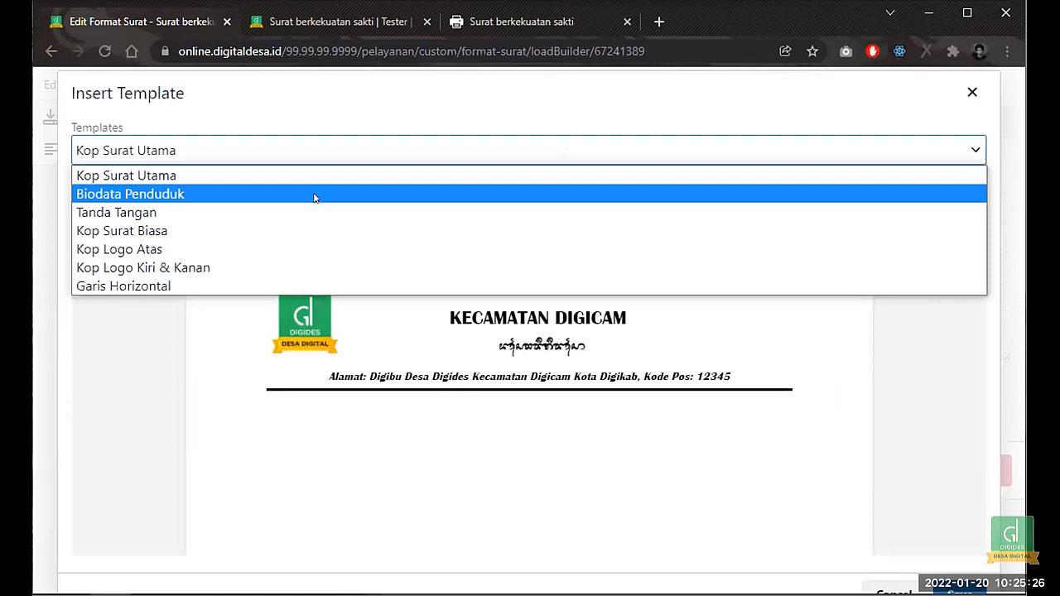
left_click(314, 195)
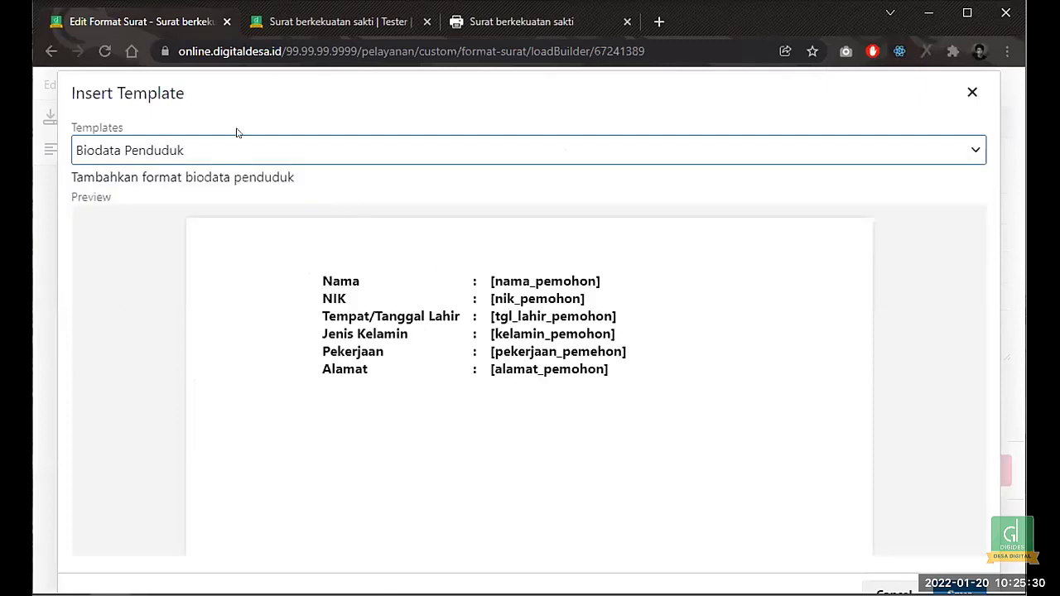
left_click(225, 154)
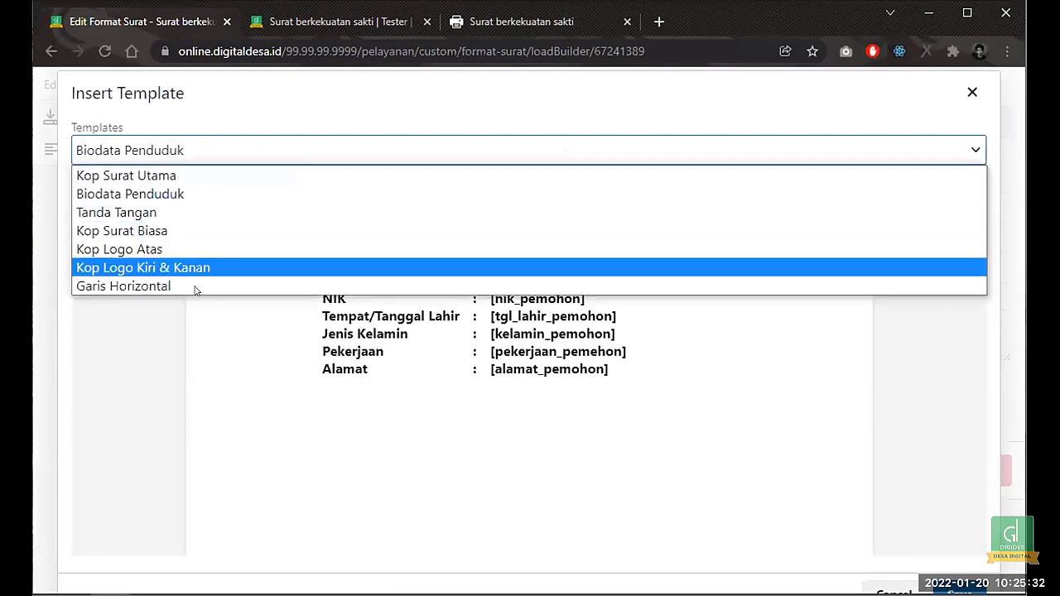
left_click(172, 179)
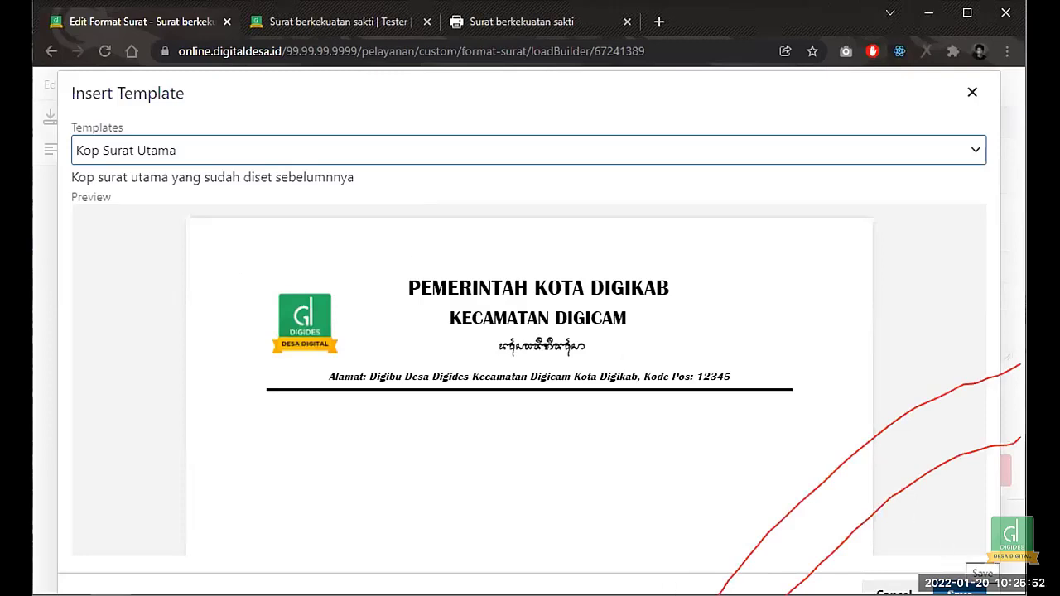
left_click(961, 589)
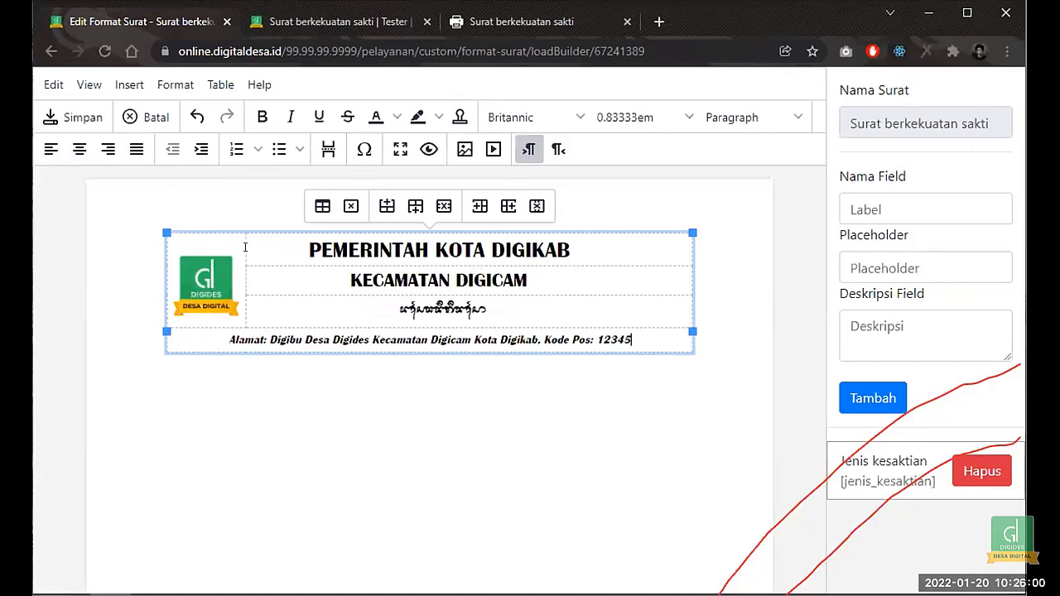
- Try to add a blank line below the letterhead's horizontal rule, undoing the line break
left_click(124, 245)
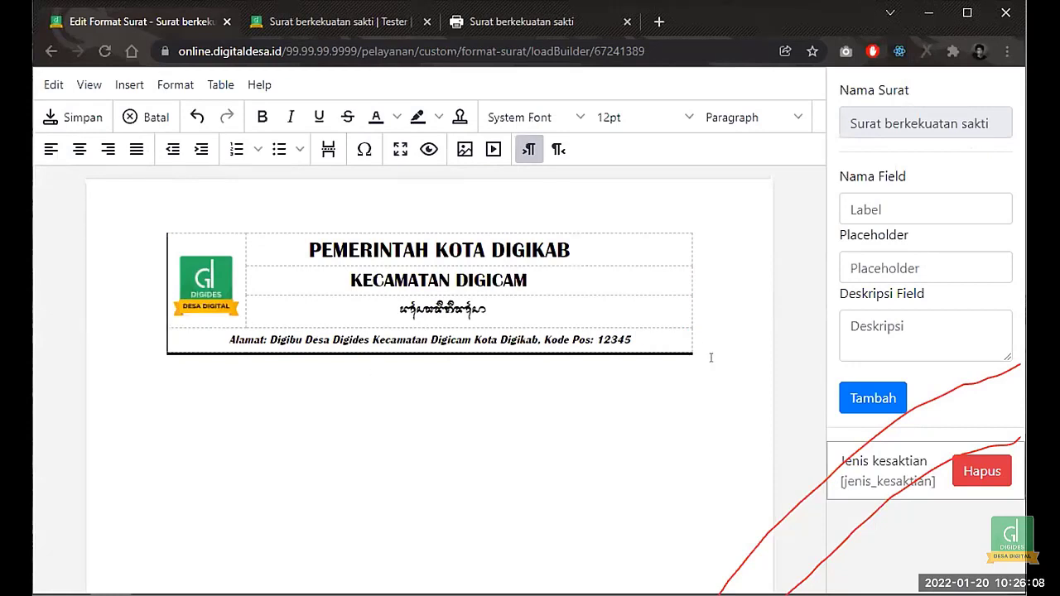
key("Tab")
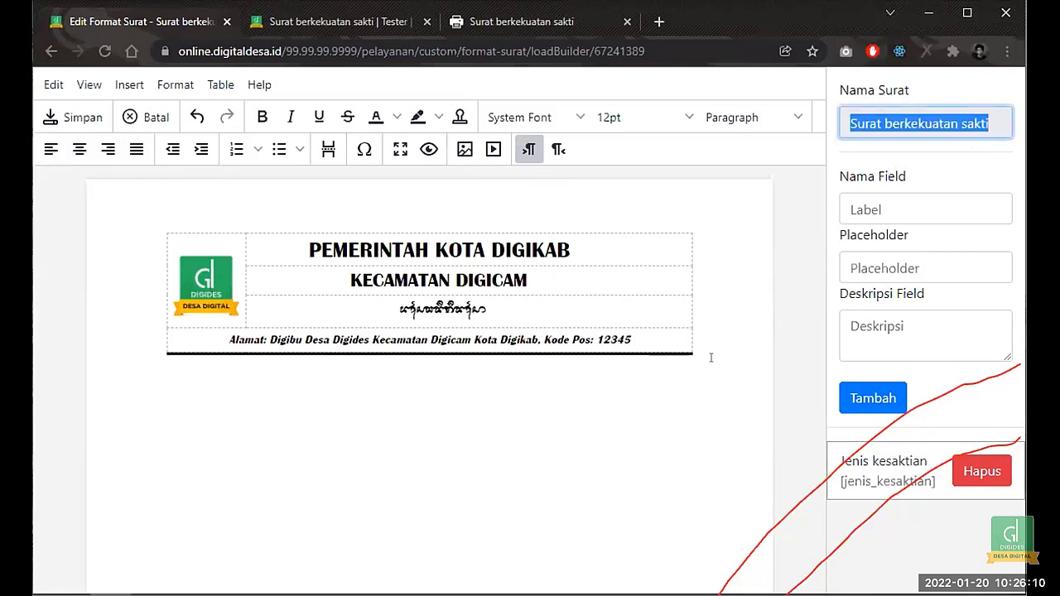
left_click(698, 355)
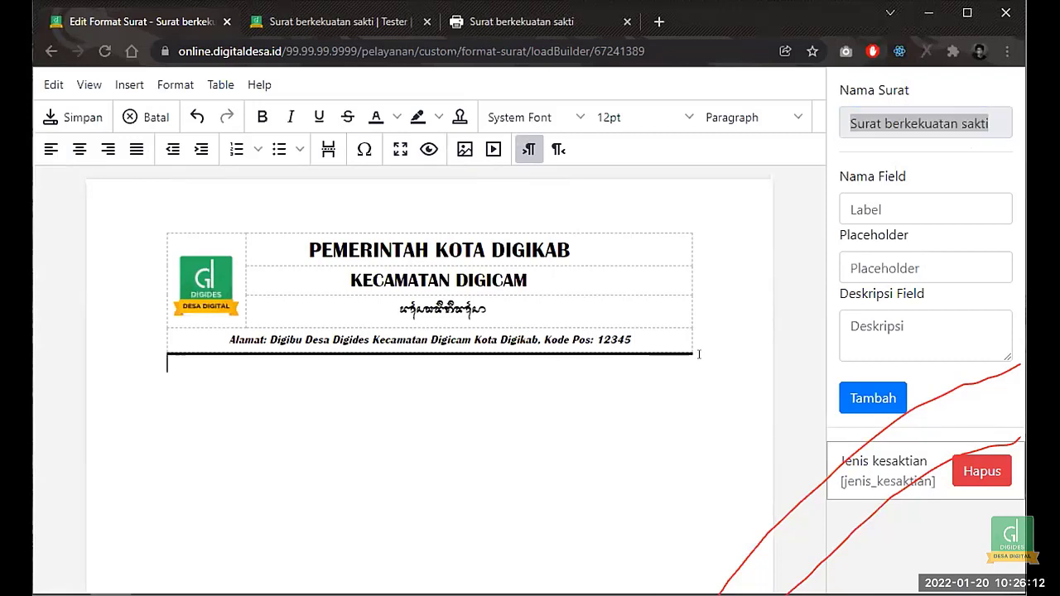
key("Return")
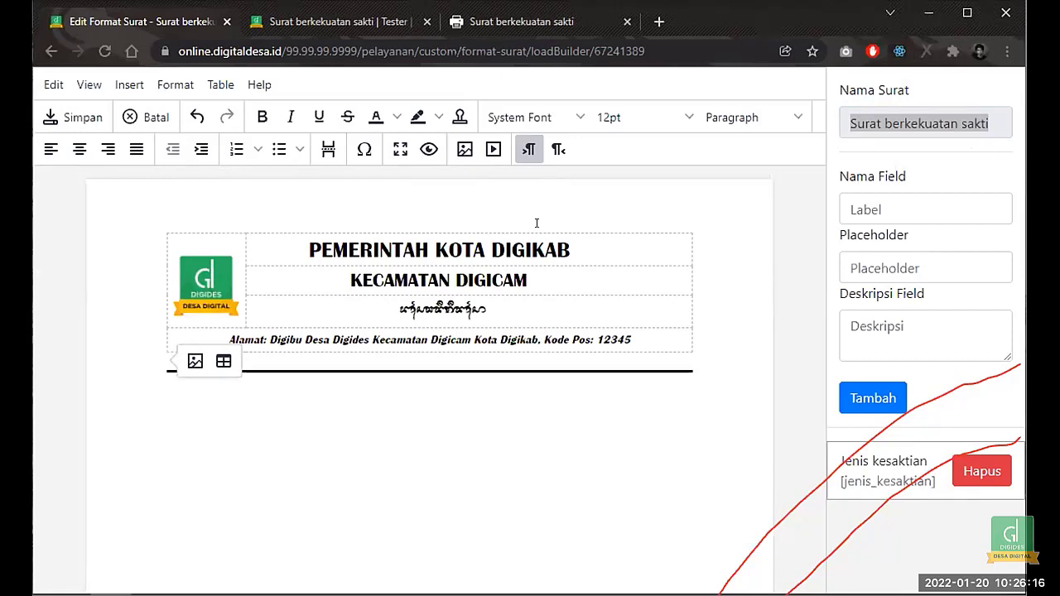
key("ctrl+z")
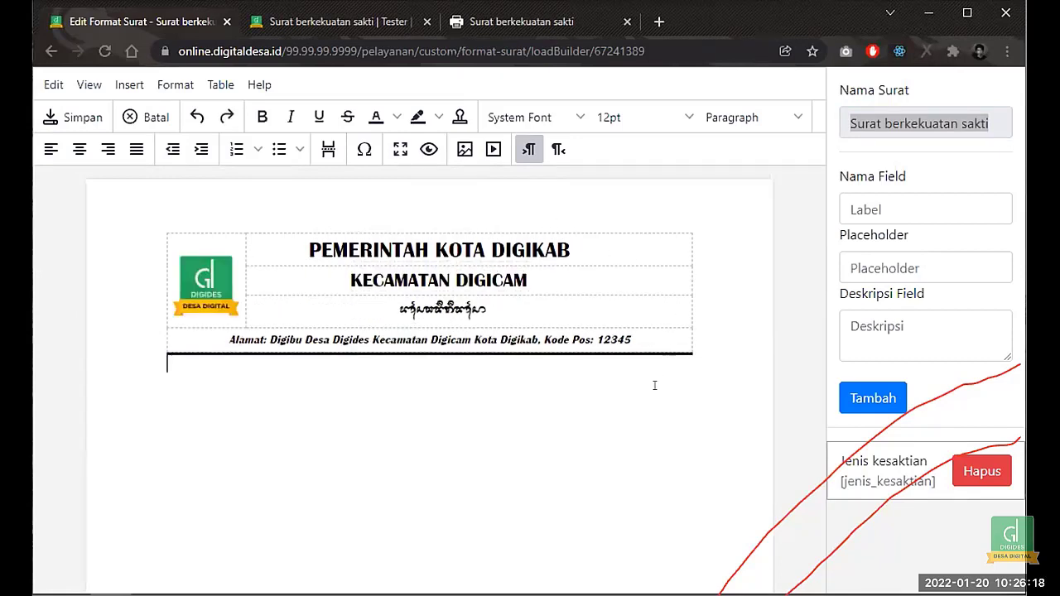
key("ctrl+y")
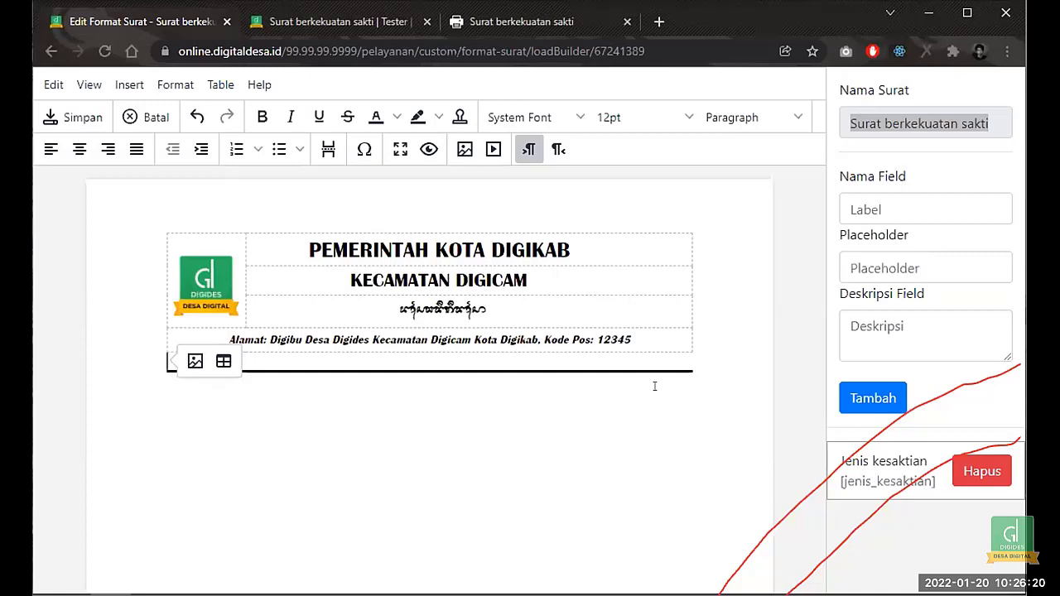
key("ctrl+z")
left_click(372, 409)
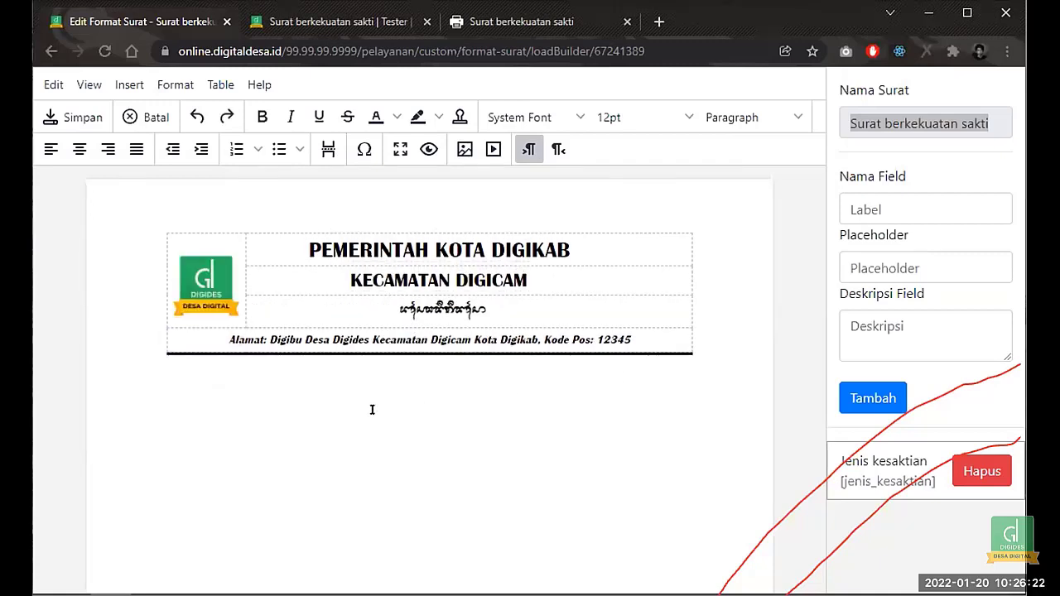
double_click(371, 409)
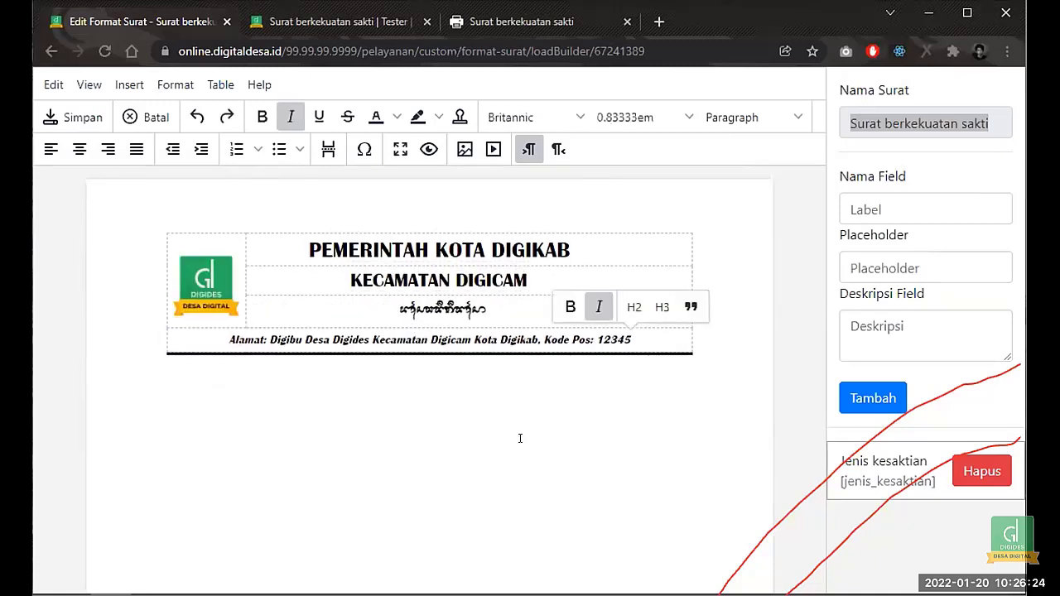
- Maximize the browser window
left_click(960, 15)
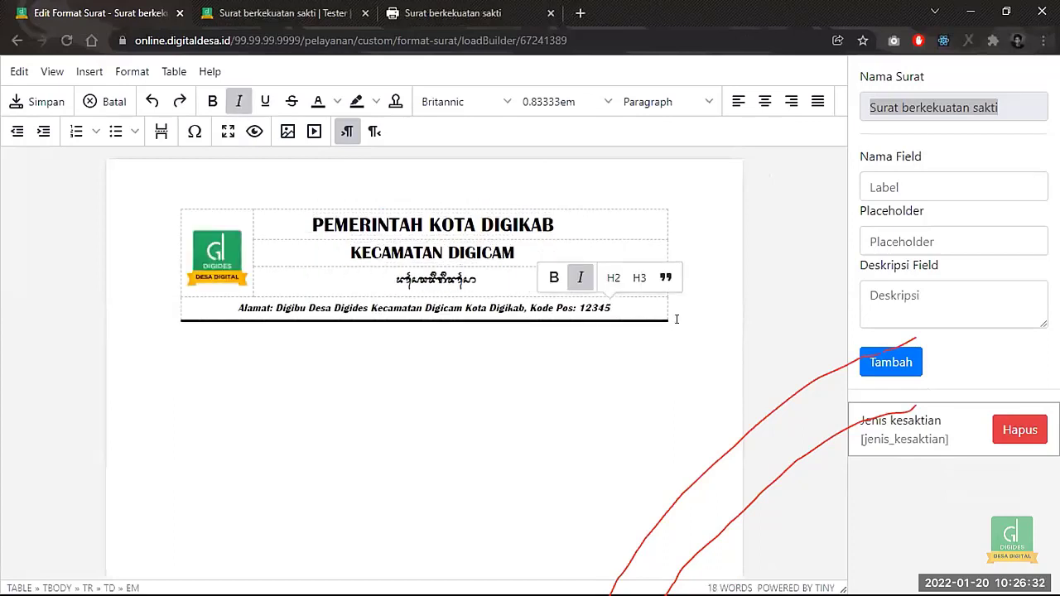
- Try again to start a new line beneath the letterhead rule in the enlarged editor, and undo it
left_click(430, 370)
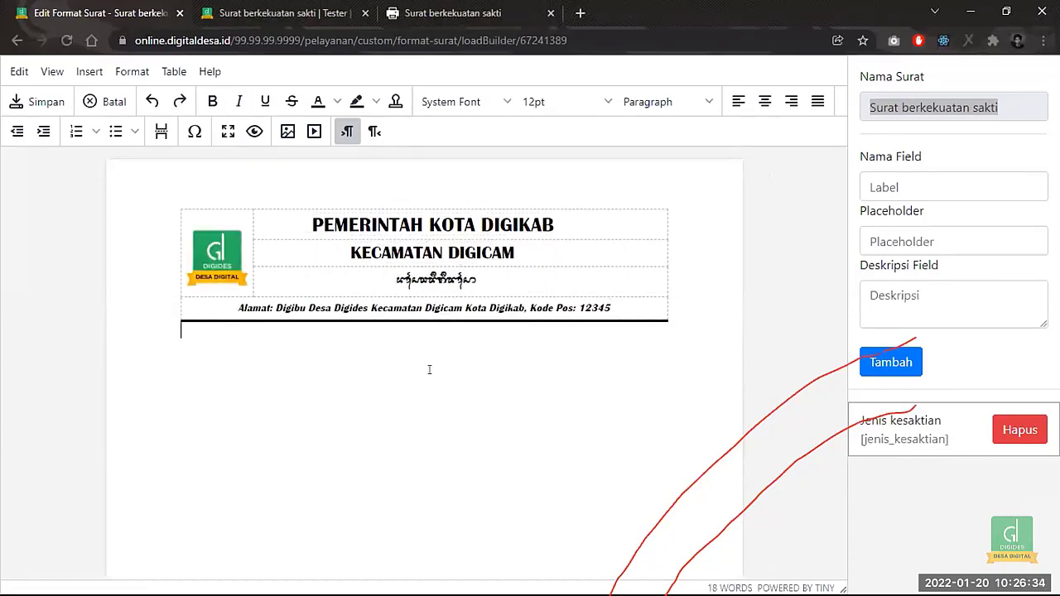
key("Return")
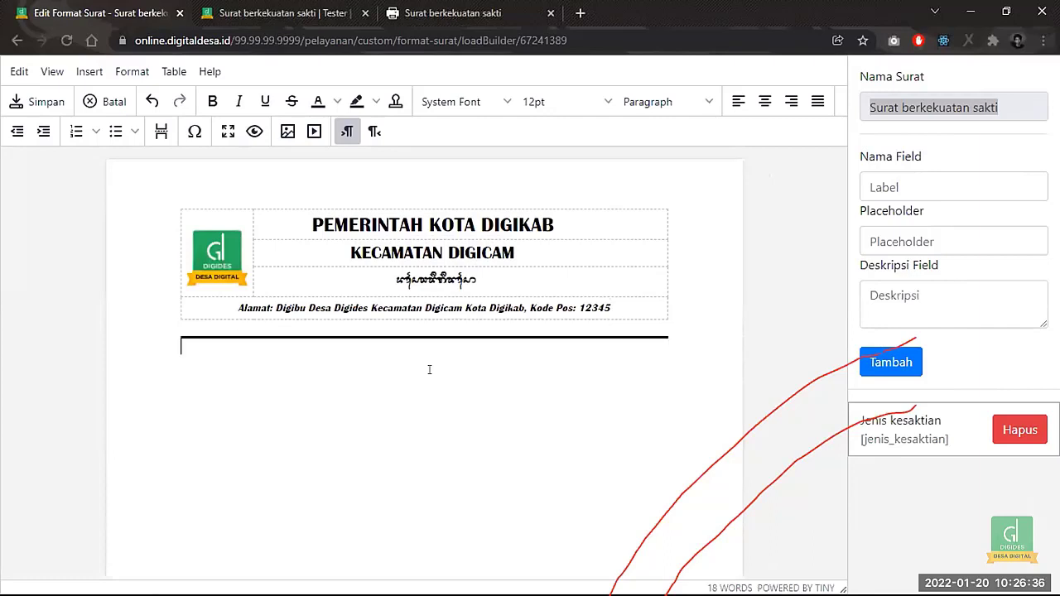
key("ctrl+z")
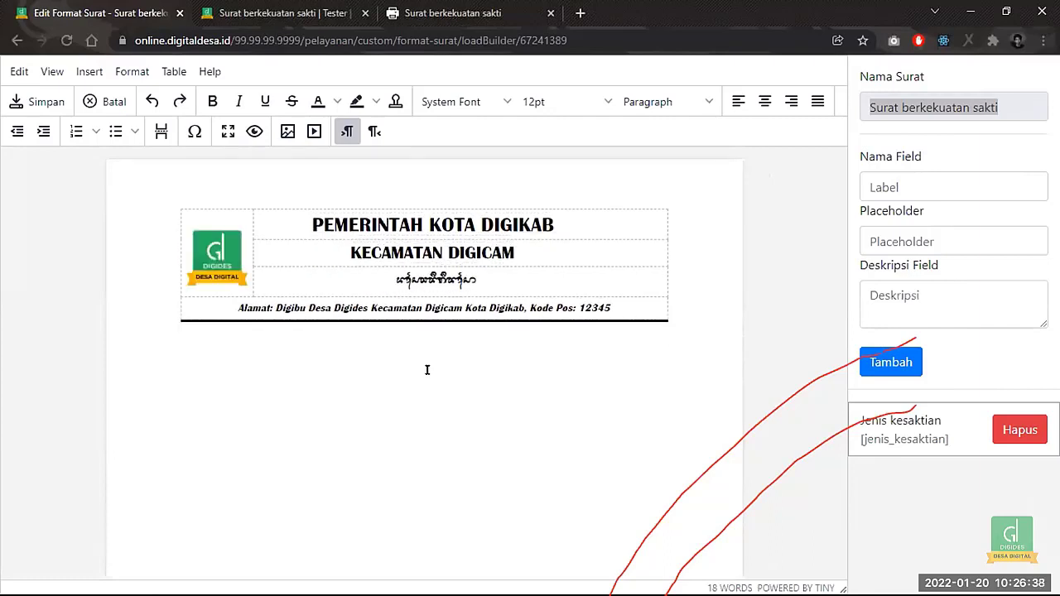
key("ctrl+z")
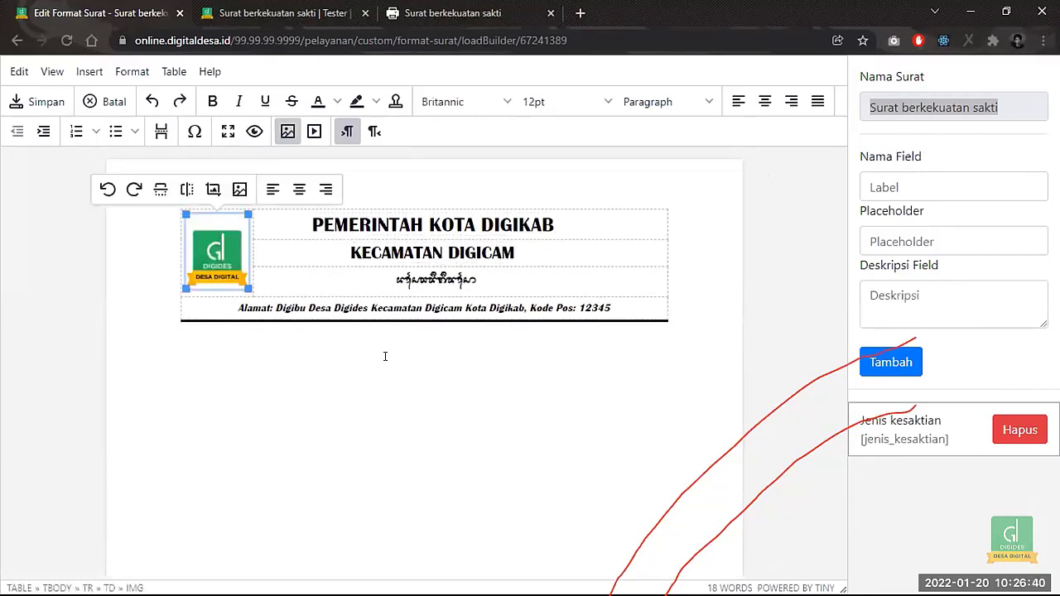
left_click(385, 356)
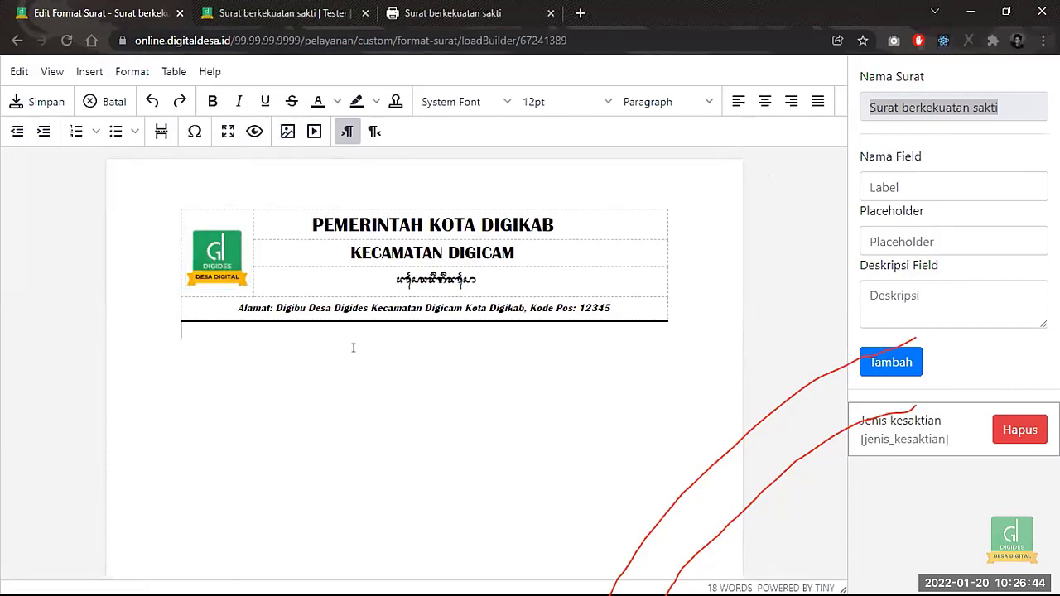
triple_click(354, 348)
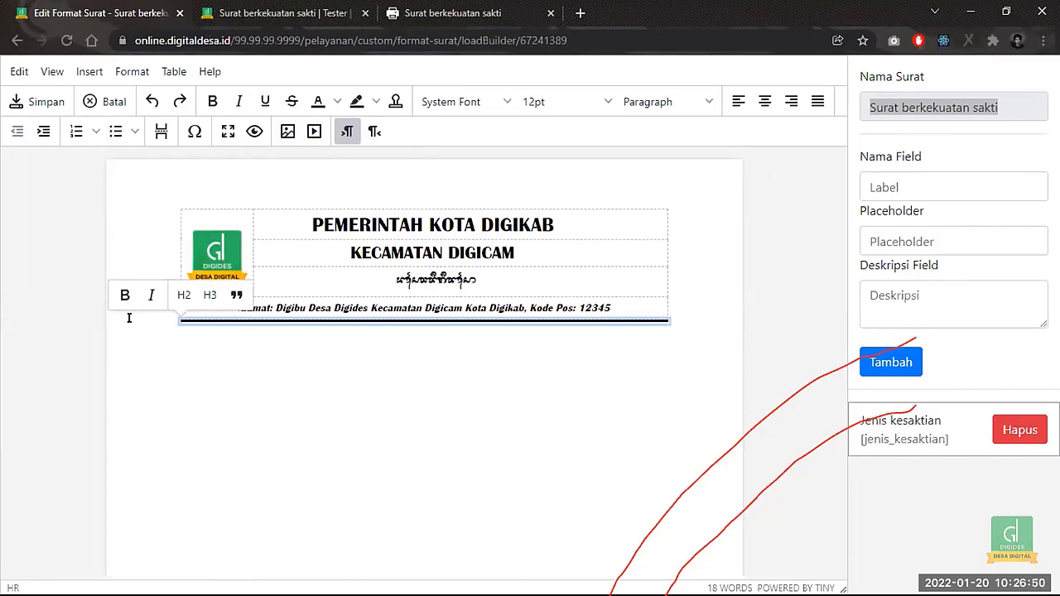
- Try to insert a blank line above the letterhead table and remove it again
left_click(56, 303)
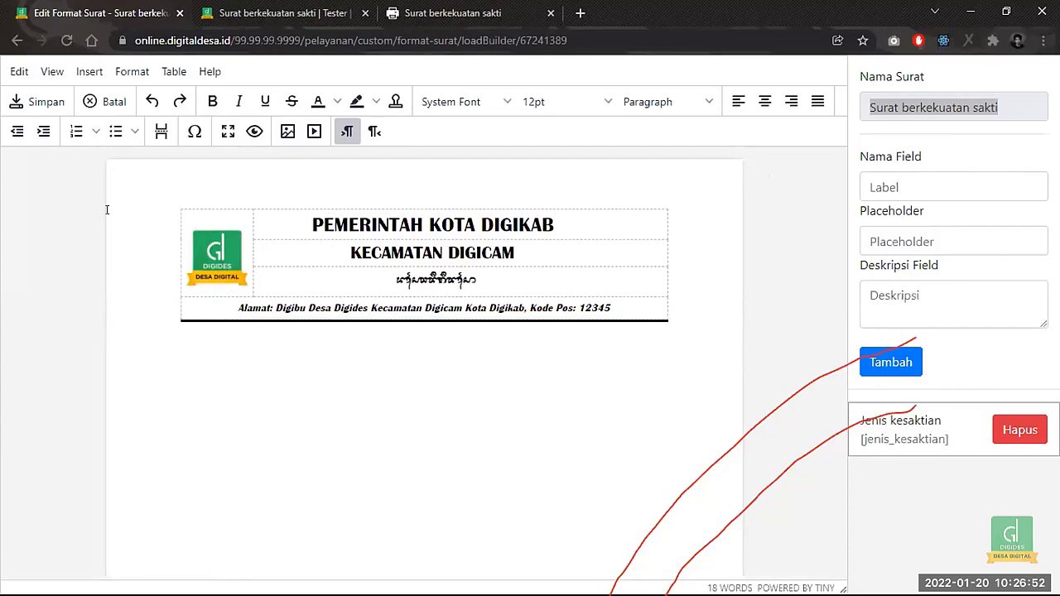
key("Return")
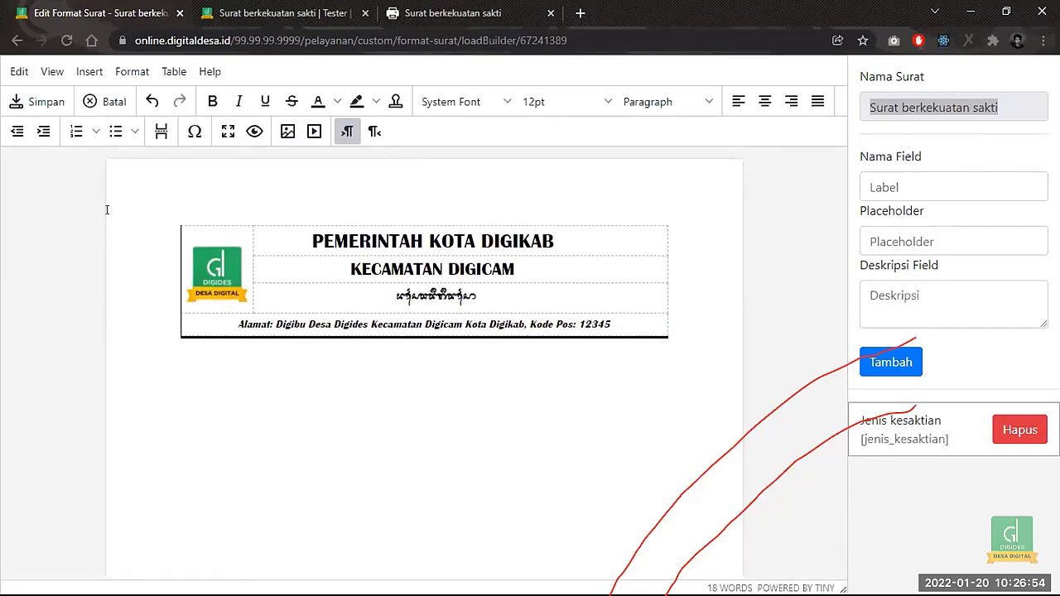
key("BackSpace")
key("Delete")
key("ctrl+z")
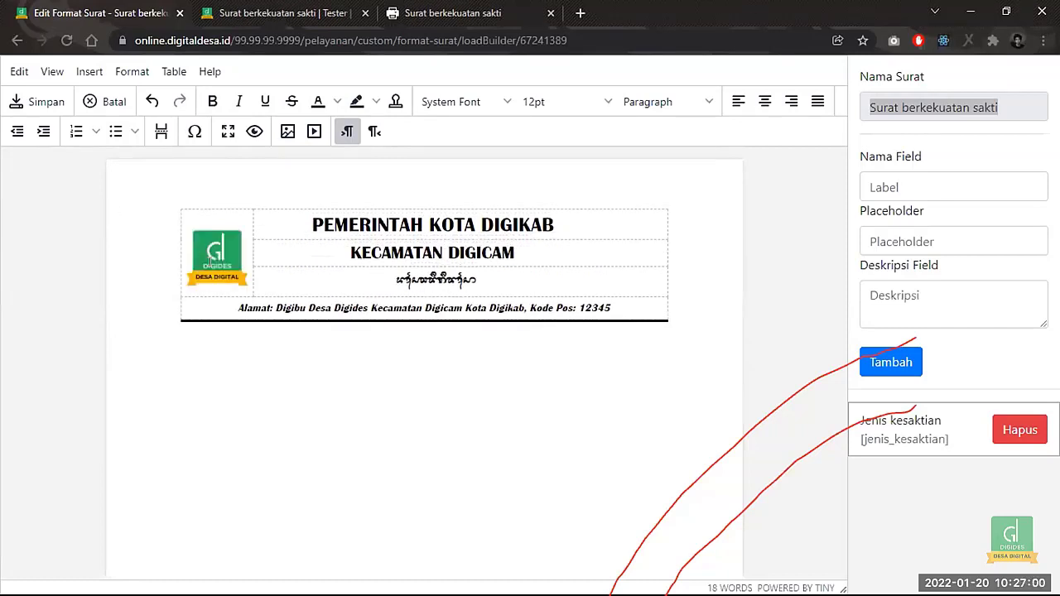
- Create an empty paragraph directly beneath the letterhead table using placeholder text, and delete the horizontal rule
left_click(259, 333)
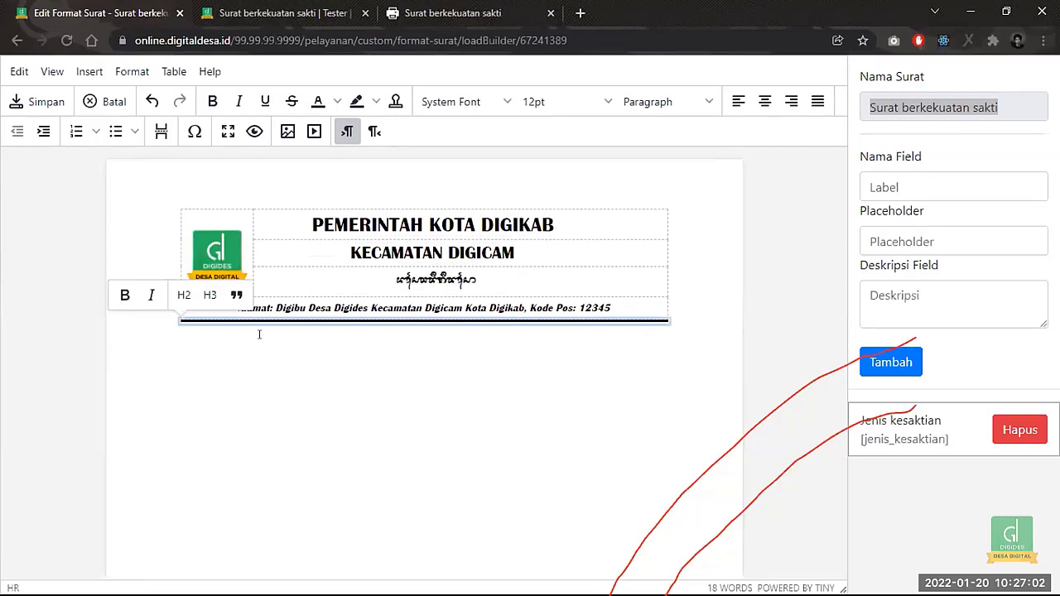
type("sds")
key("BackSpace")
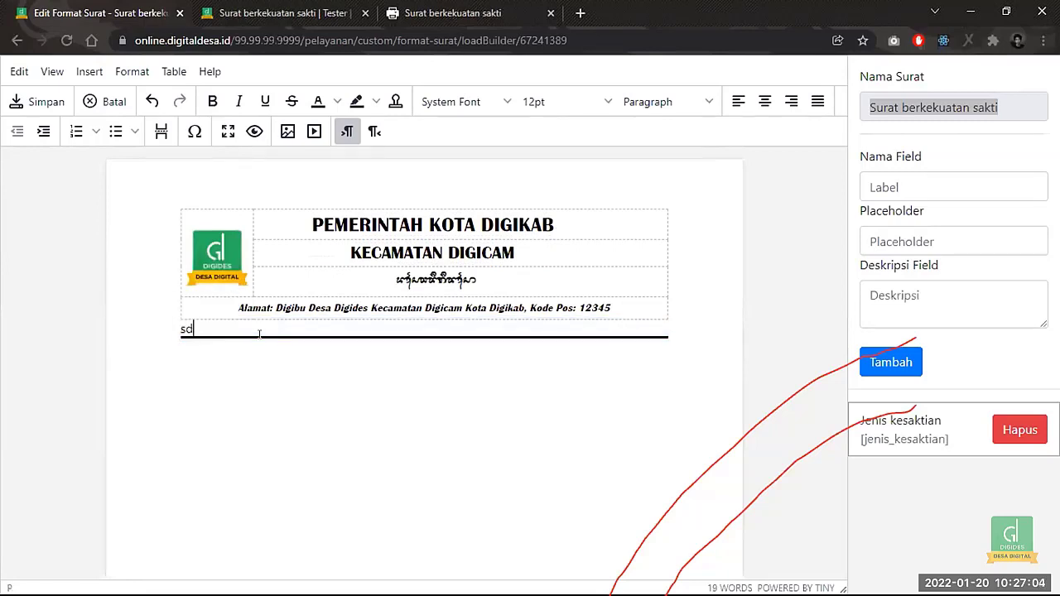
key("shift+Home")
key("BackSpace")
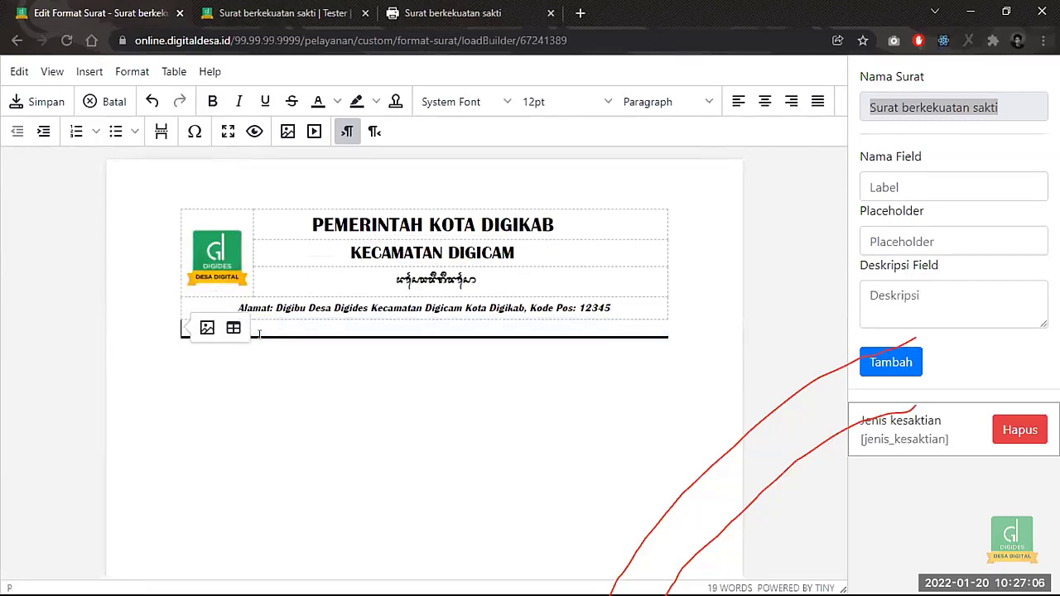
left_click(84, 390)
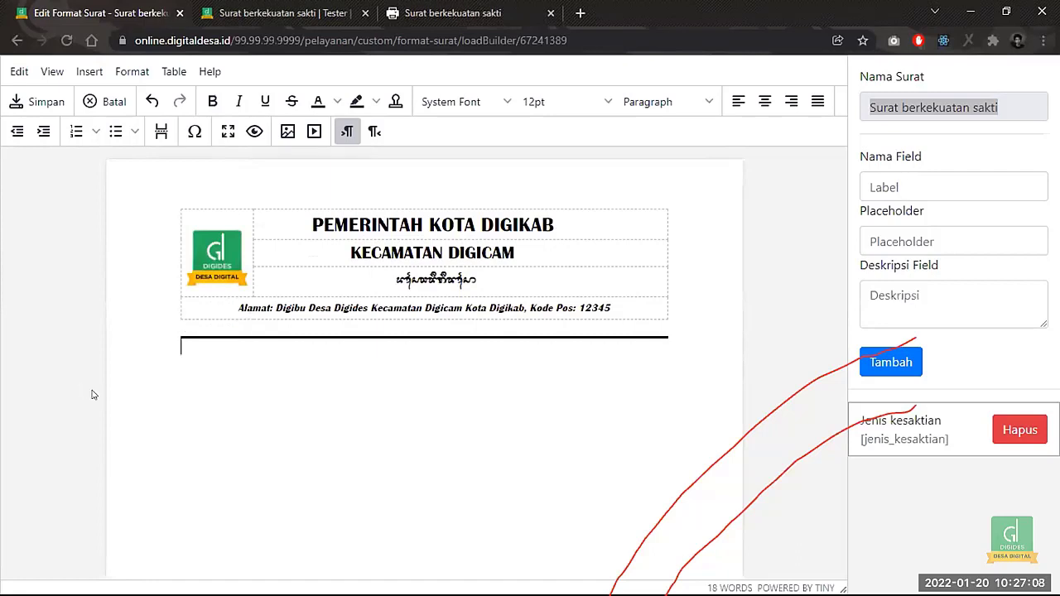
key("ctrl+z")
key("BackSpace")
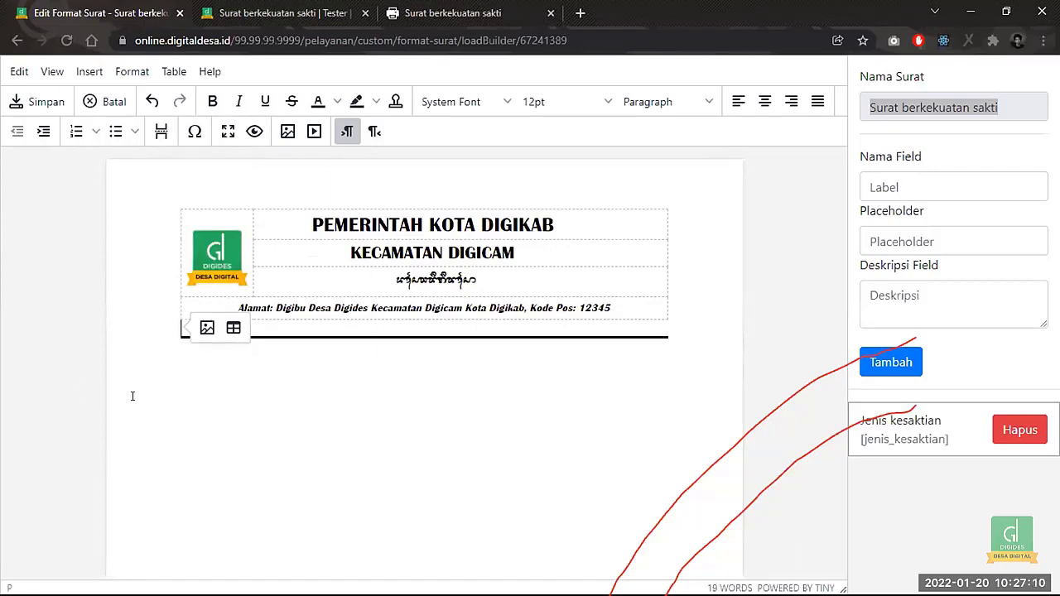
key("Down")
key("BackSpace")
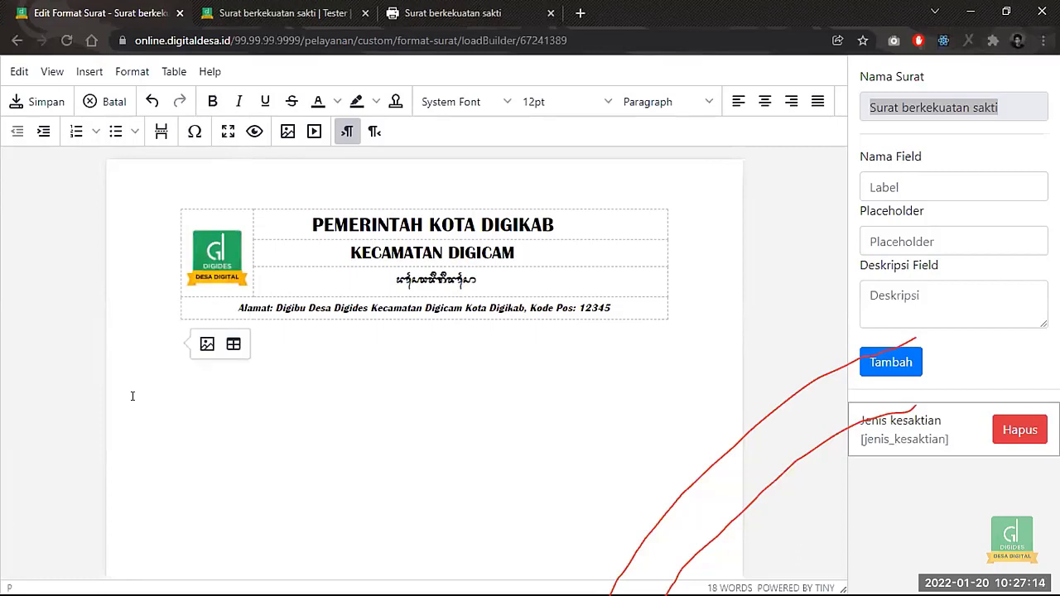
- Centre the paragraph beneath the letterhead table and enter the title "SURAT KETERANGAN SAKTI"
key("Tab")
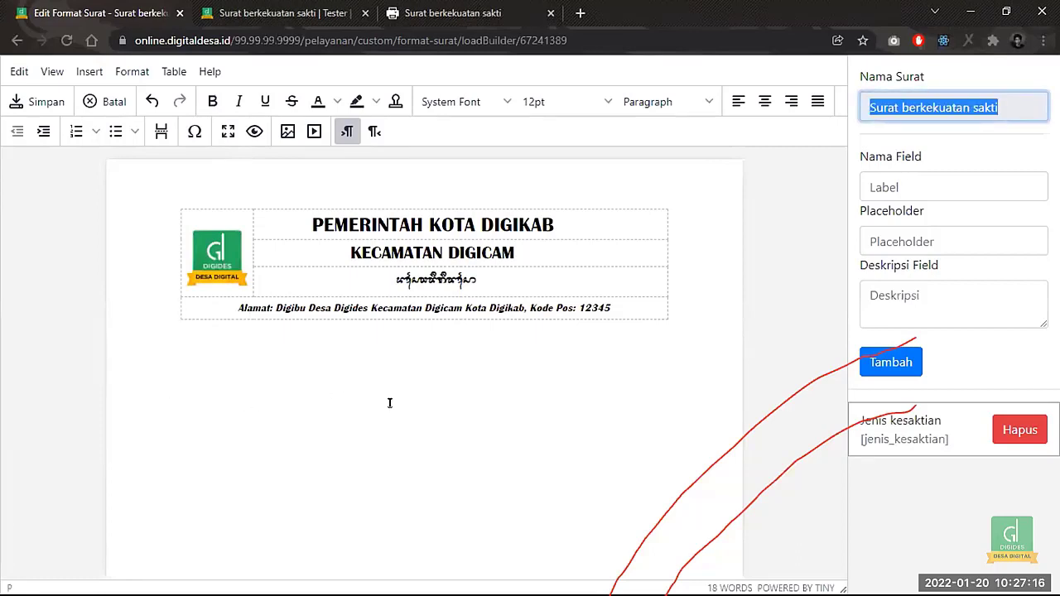
left_click(240, 359)
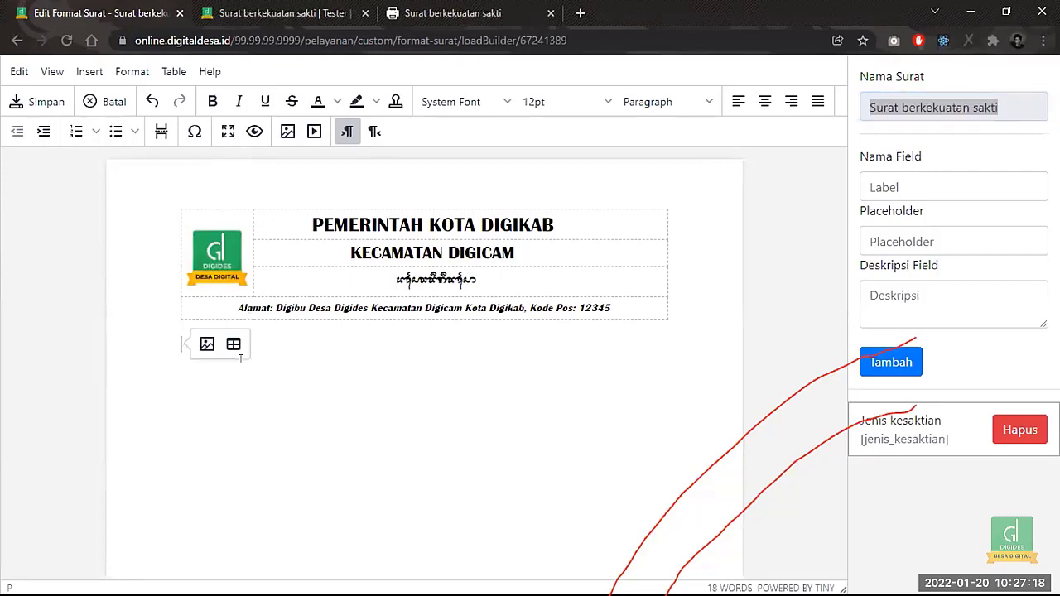
left_click(763, 101)
left_click(497, 391)
type("Su")
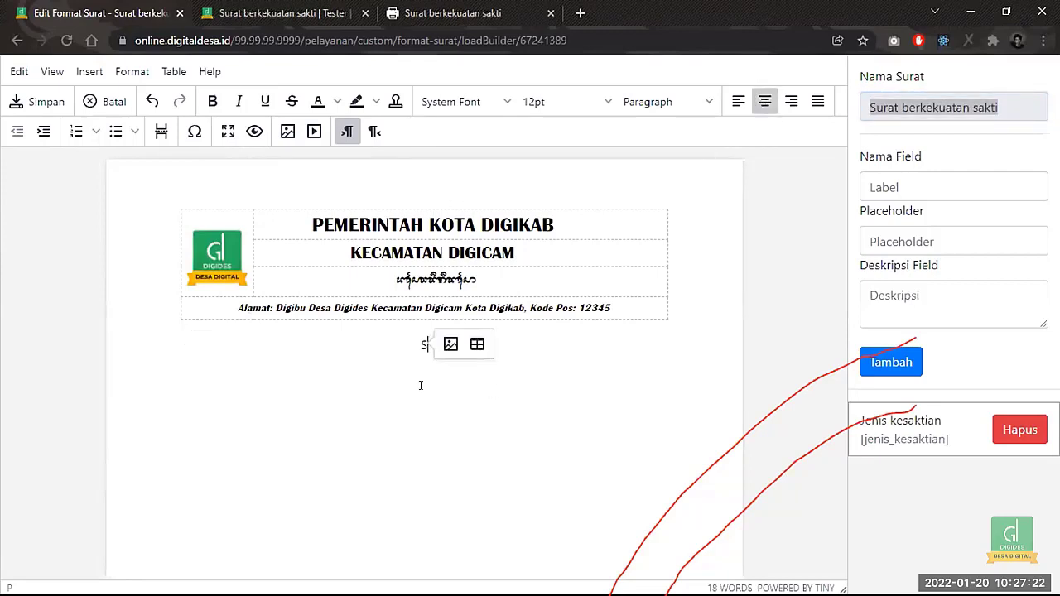
key("BackSpace")
key("BackSpace")
type("SURAT ")
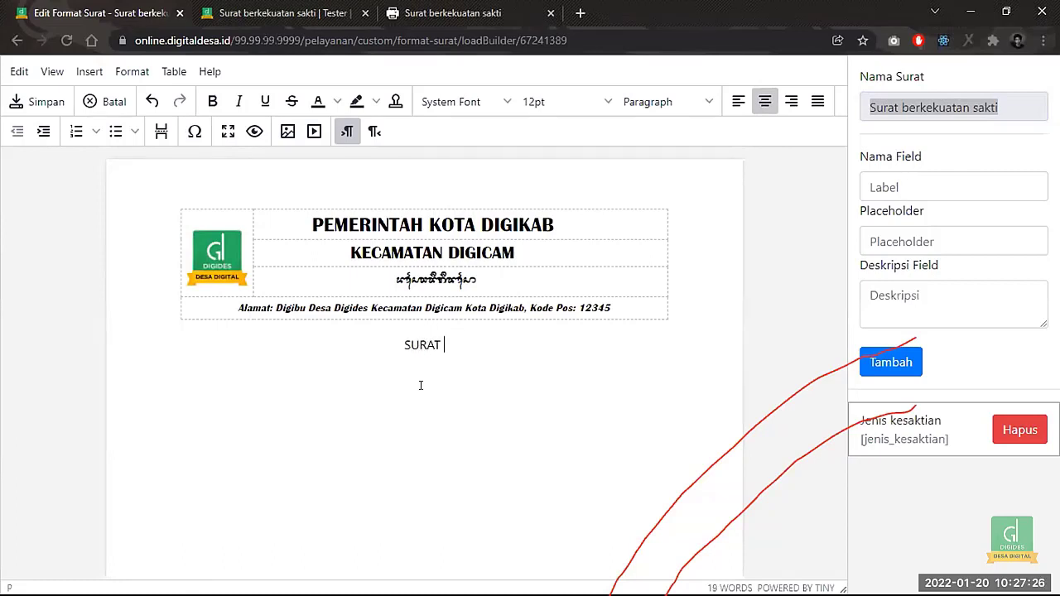
type("KETERE")
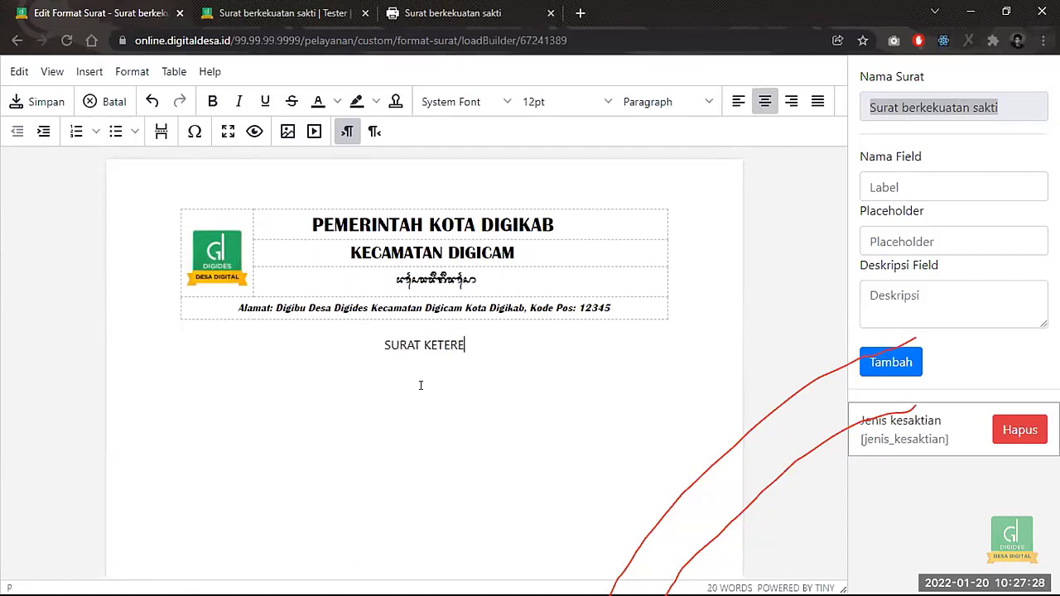
key("BackSpace")
type("ANGAN SAKTI")
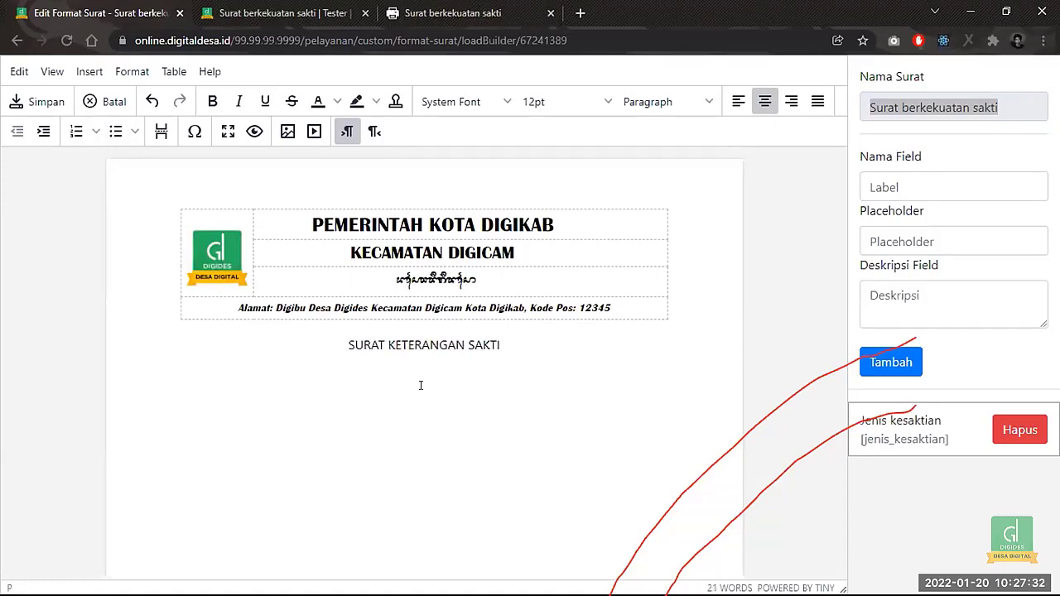
- Make the title "SURAT KETERANGAN SAKTI" bold and underlined
key("shift+Home")
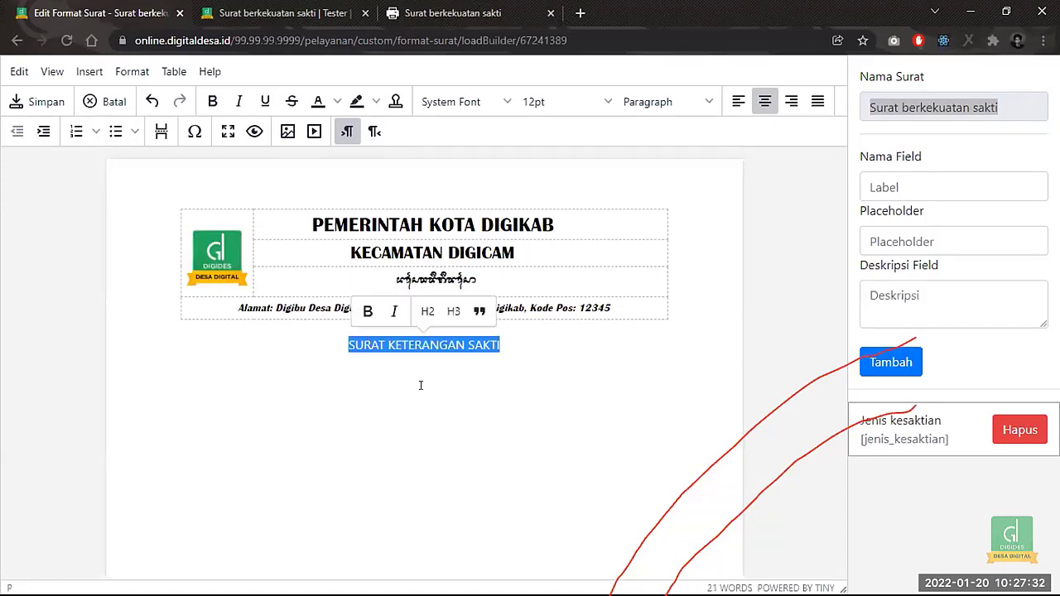
left_click(362, 315)
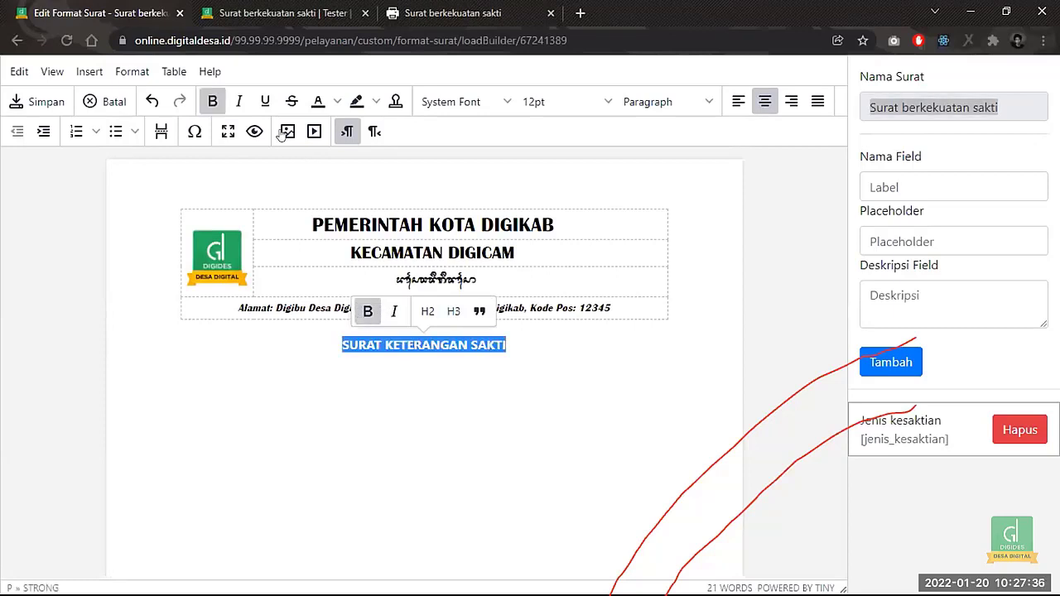
left_click(265, 101)
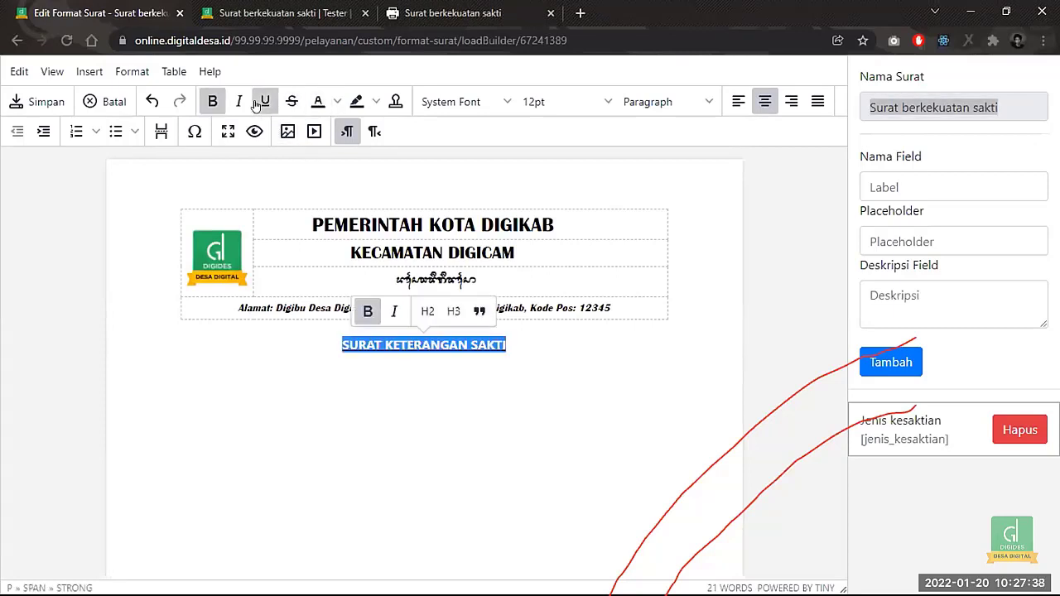
- Try to start a non-bold letter-number line in a new paragraph beneath the title, and remove it again
left_click(512, 344)
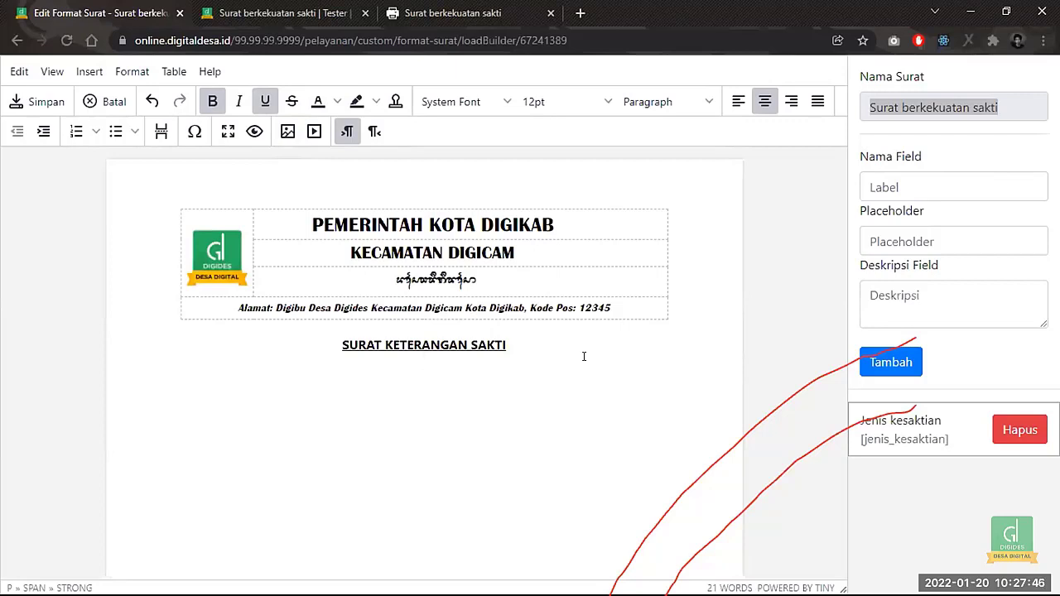
type("No")
key("BackSpace")
key("BackSpace")
key("Return")
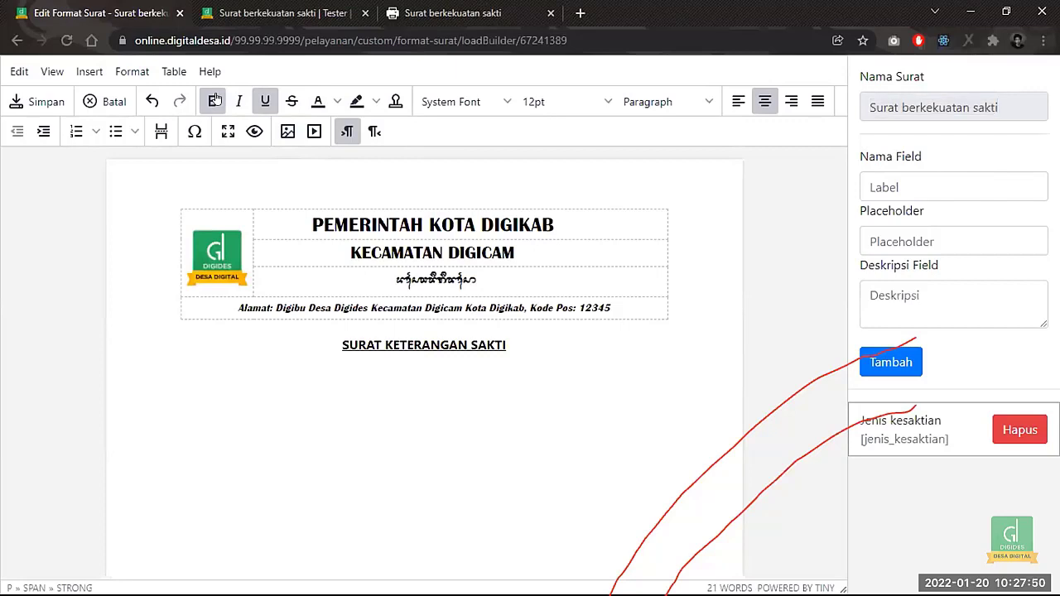
left_click(222, 103)
type("Noma")
key("BackSpace")
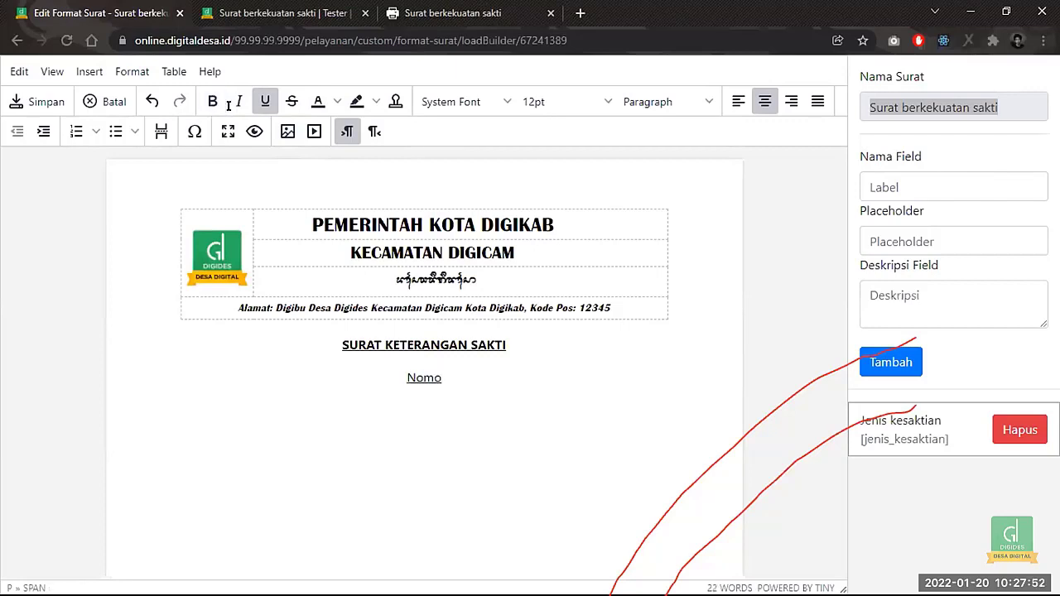
key("BackSpace")
key("BackSpace")
key("BackSpace")
key("BackSpace")
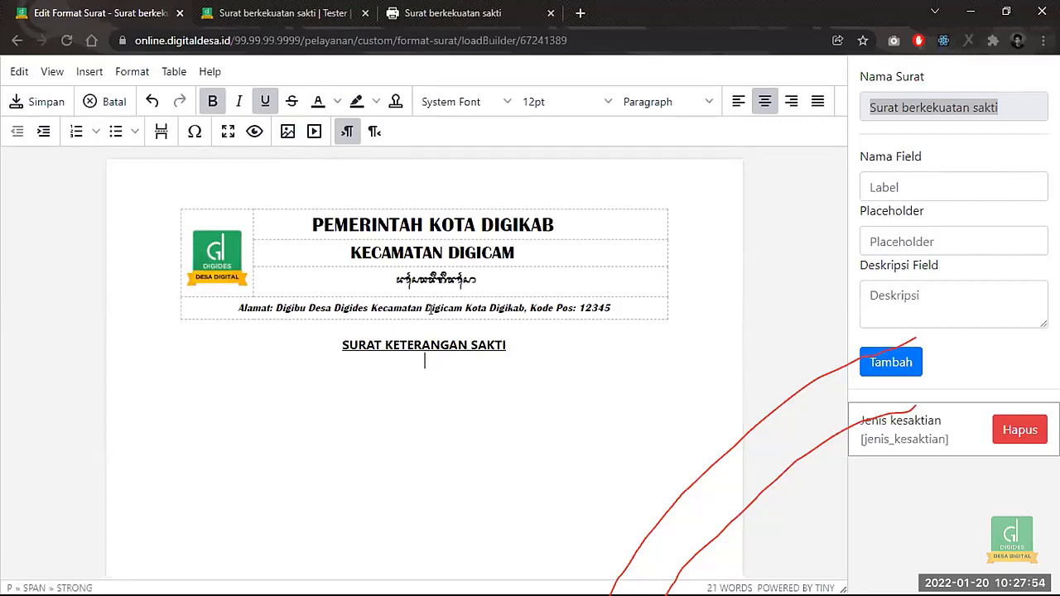
- Add the line "Nomor surat" directly beneath the title and remove its bold formatting
key("Return")
type("Nomor surat")
key("shift+Home")
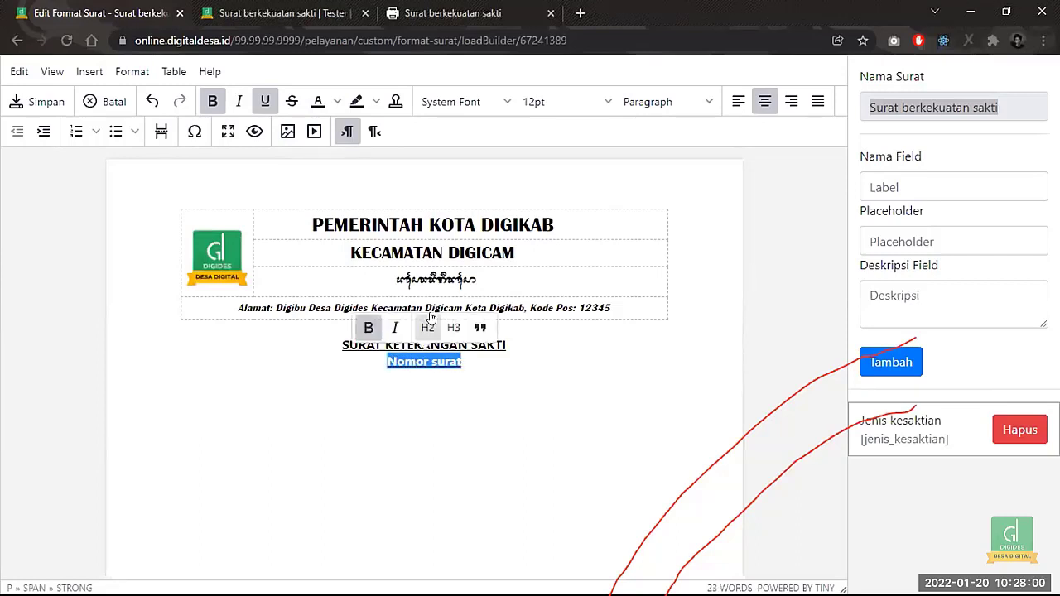
left_click(367, 331)
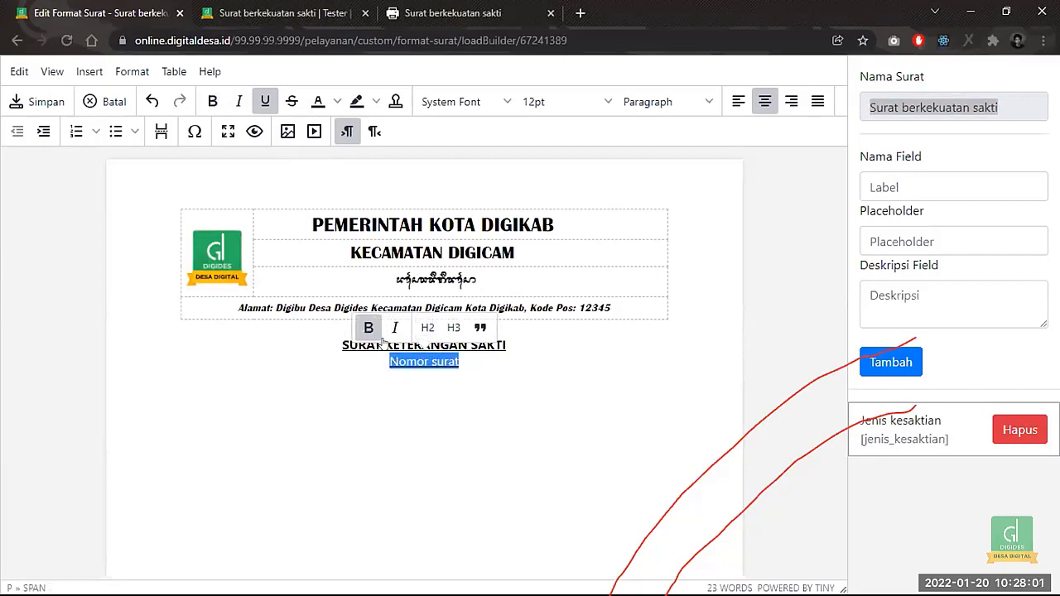
- Complete the "Nomor surat" line with a colon and the [nomor_surat] placeholder, and start a new paragraph beneath it
left_click(469, 362)
type(":")
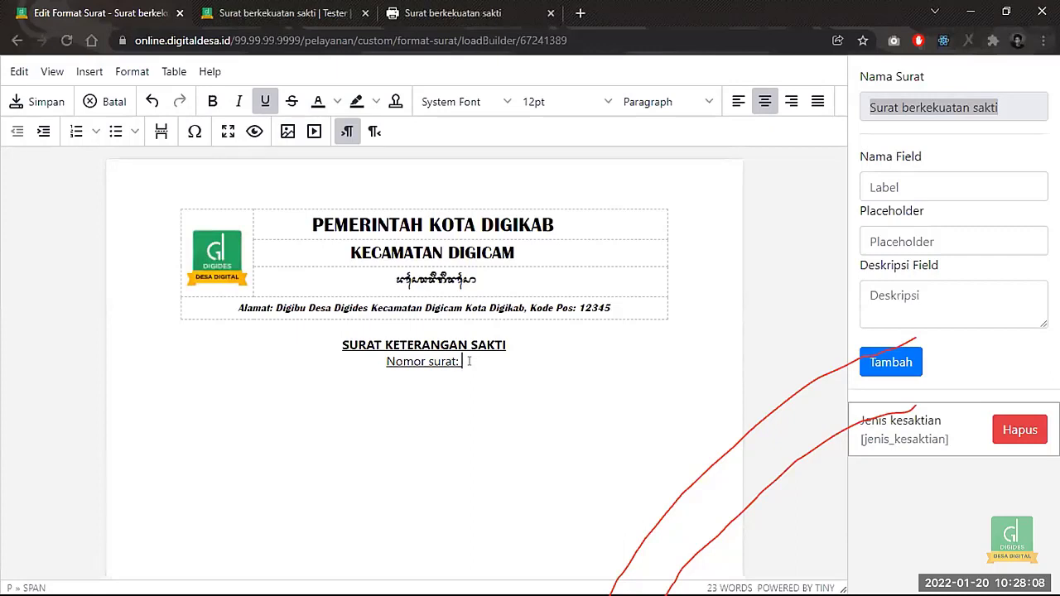
type("[")
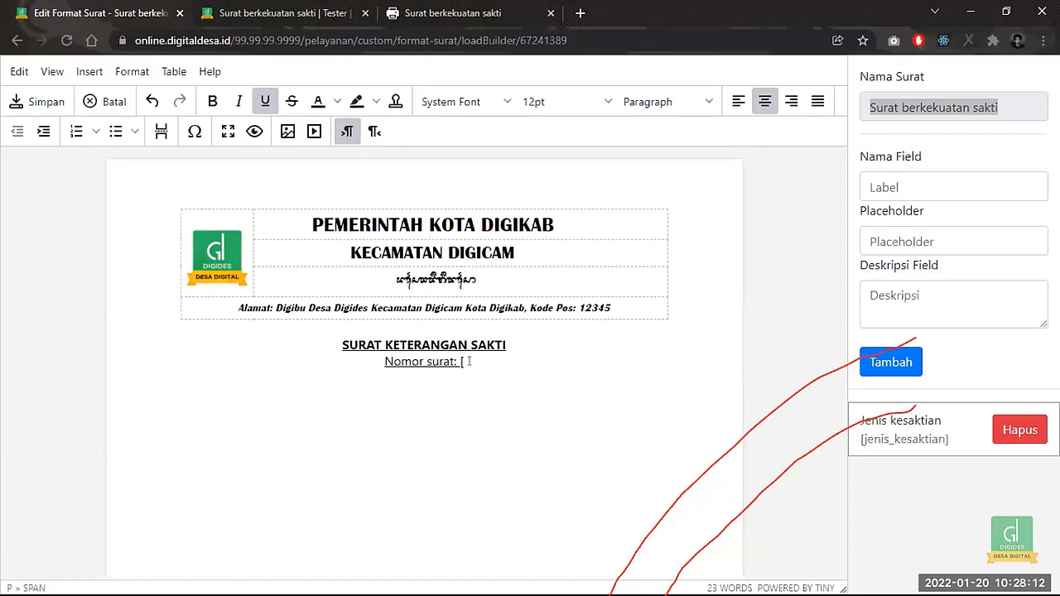
type("no")
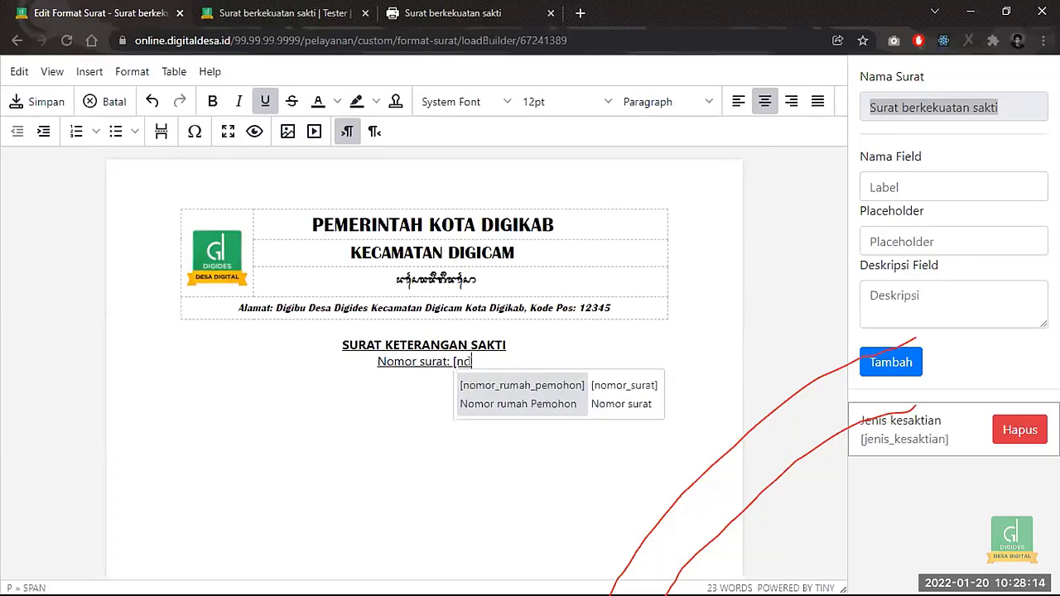
left_click(613, 397)
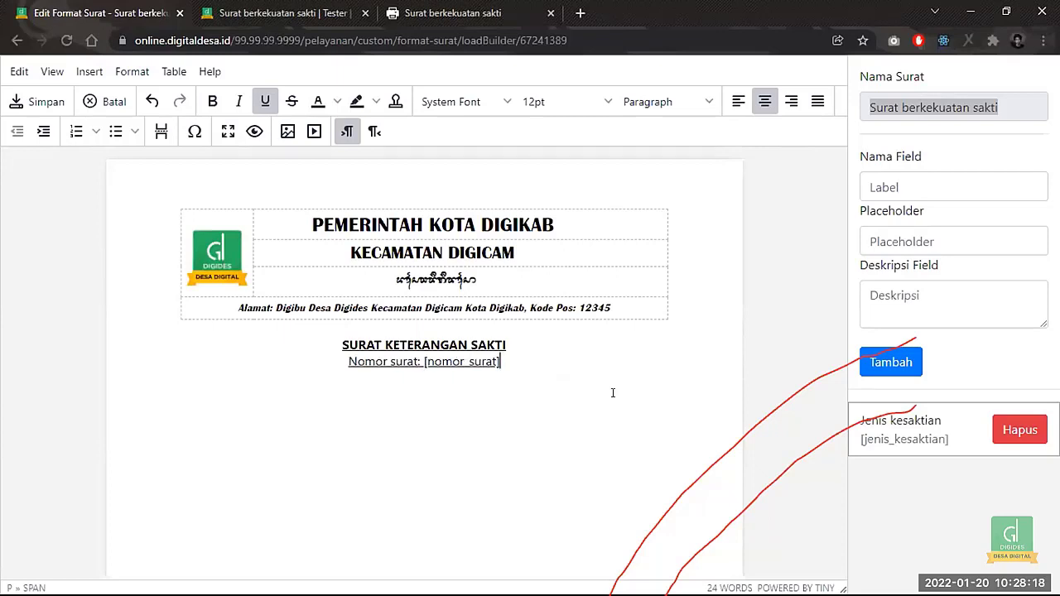
key("Return")
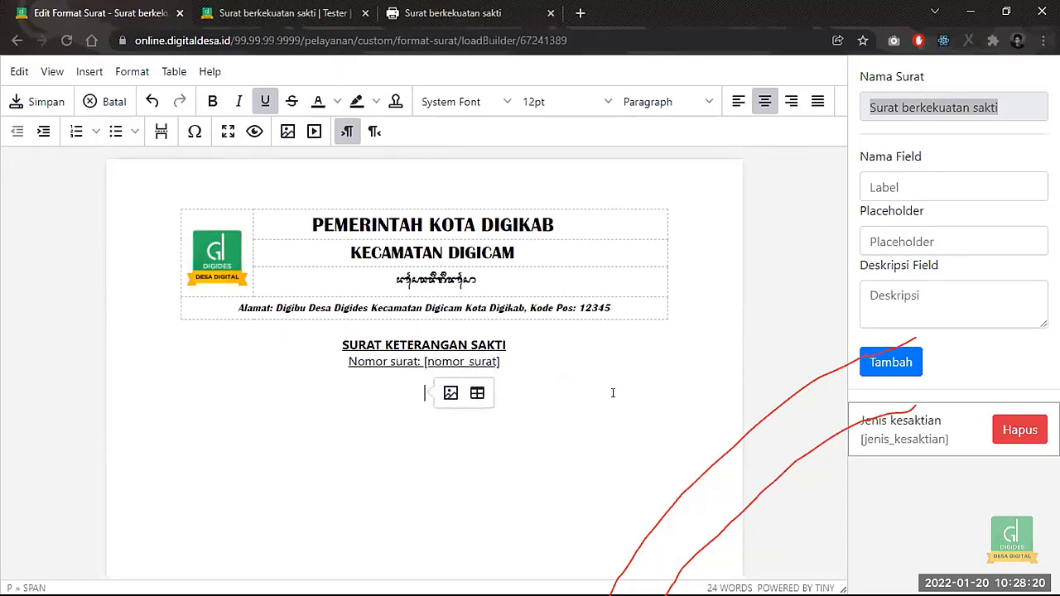
key("Return")
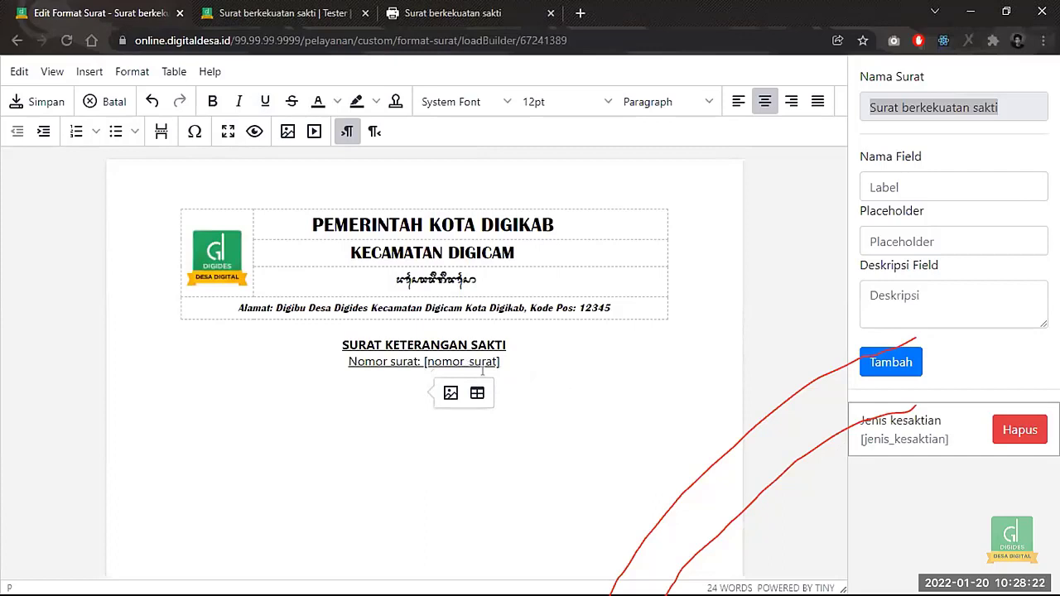
- Insert a horizontal line directly beneath the letterhead table and add one blank line above the title
left_click(184, 322)
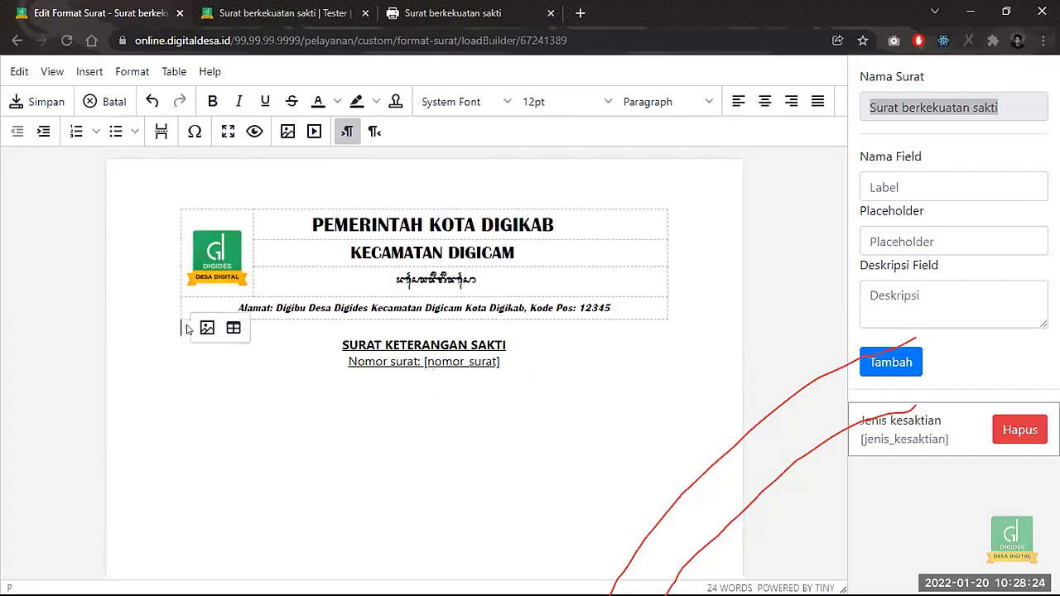
left_click(84, 77)
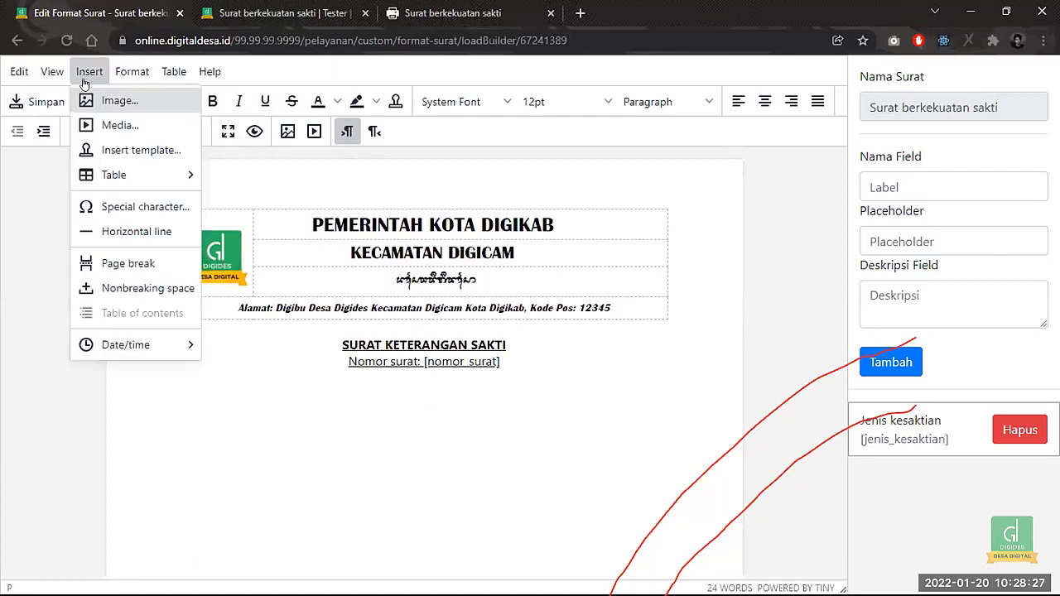
left_click(108, 232)
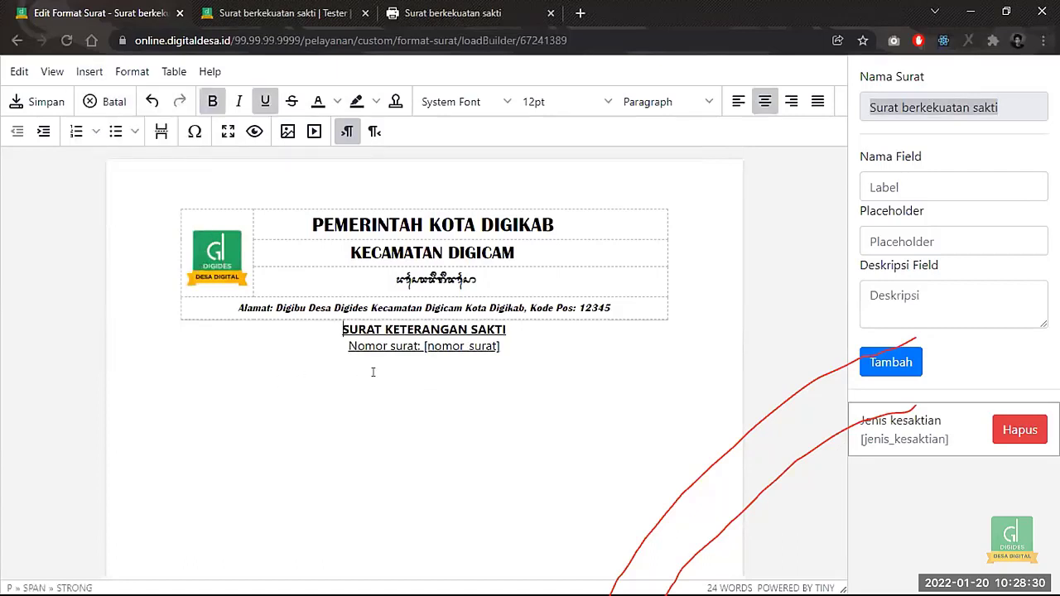
key("Return")
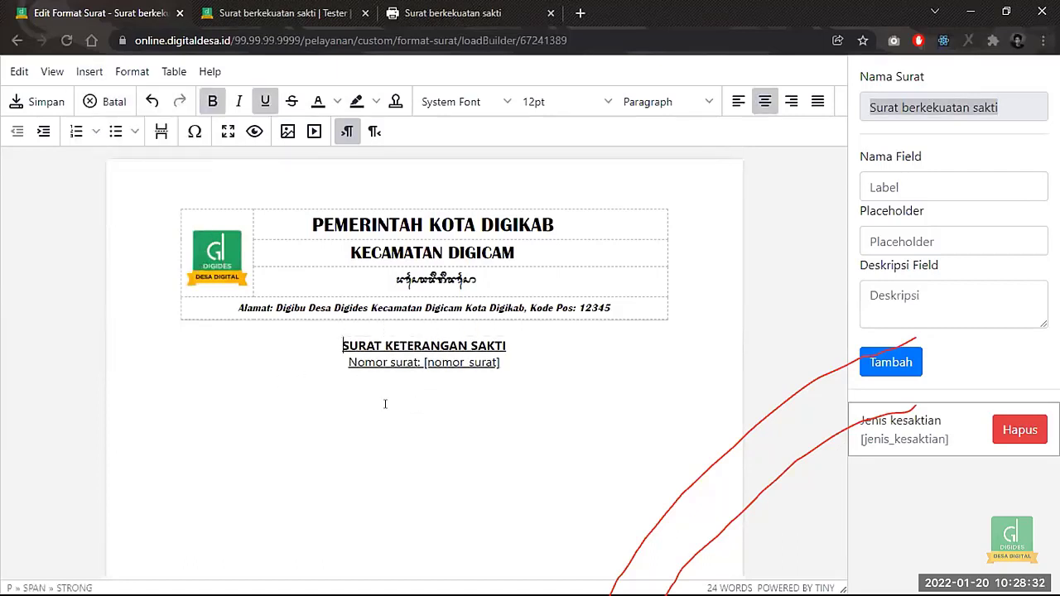
- Add the left-aligned opening sentence "Yang bertanda tangan di bawah ini menyatakan bahwa:" in a new paragraph beneath the letter number
left_click(507, 369)
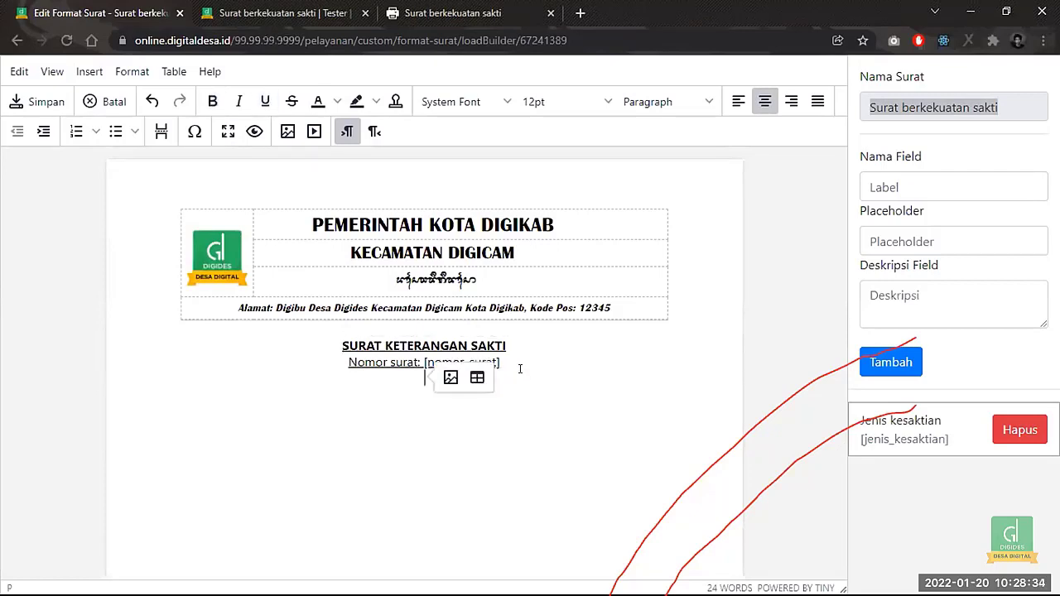
key("ctrl+u")
key("Return")
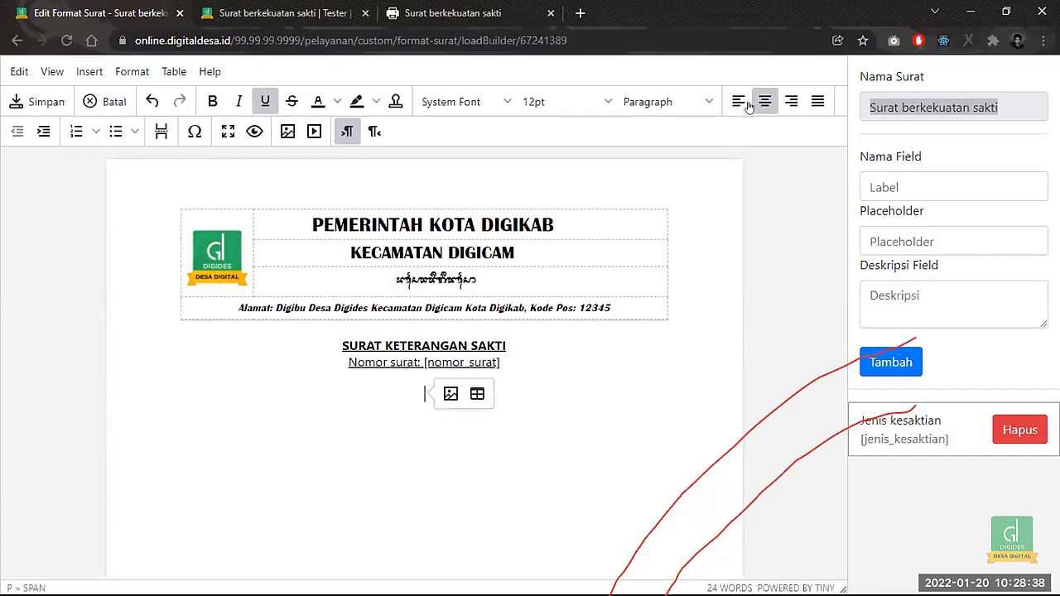
key("ctrl+shift+l")
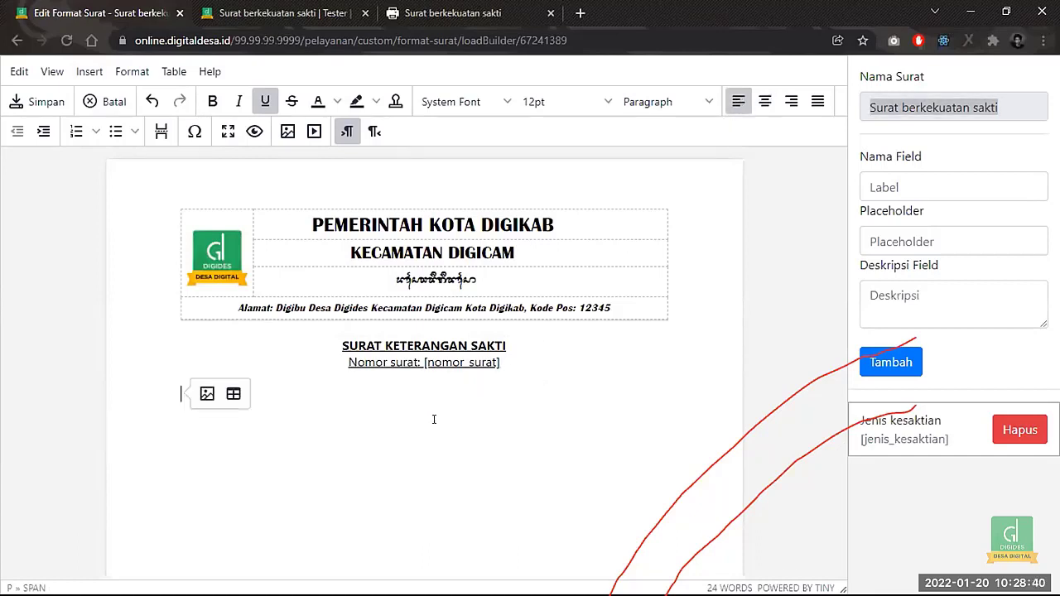
type("Yang ")
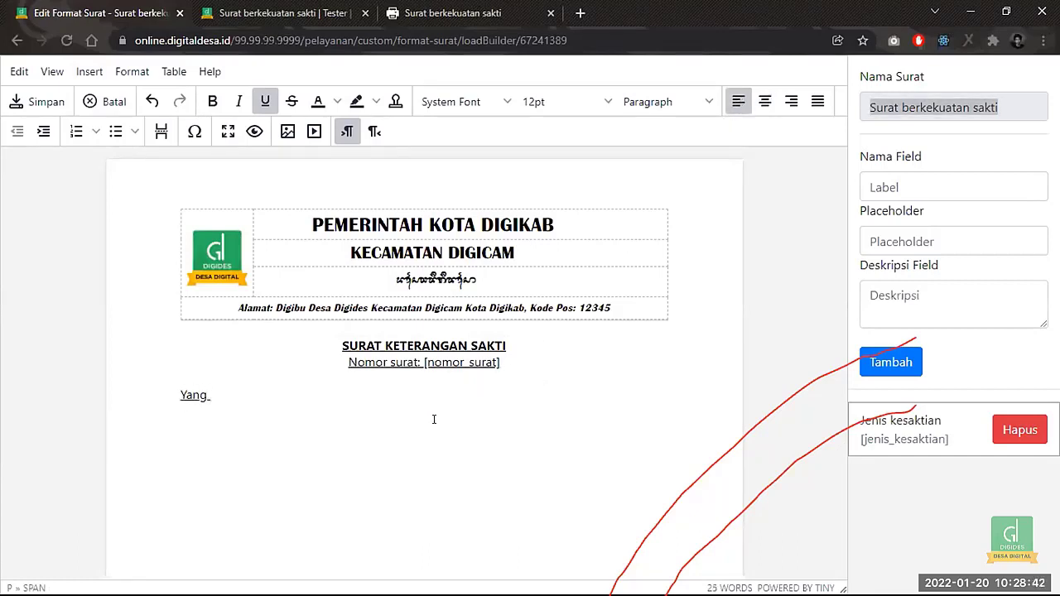
type("bertanda tangan di ba")
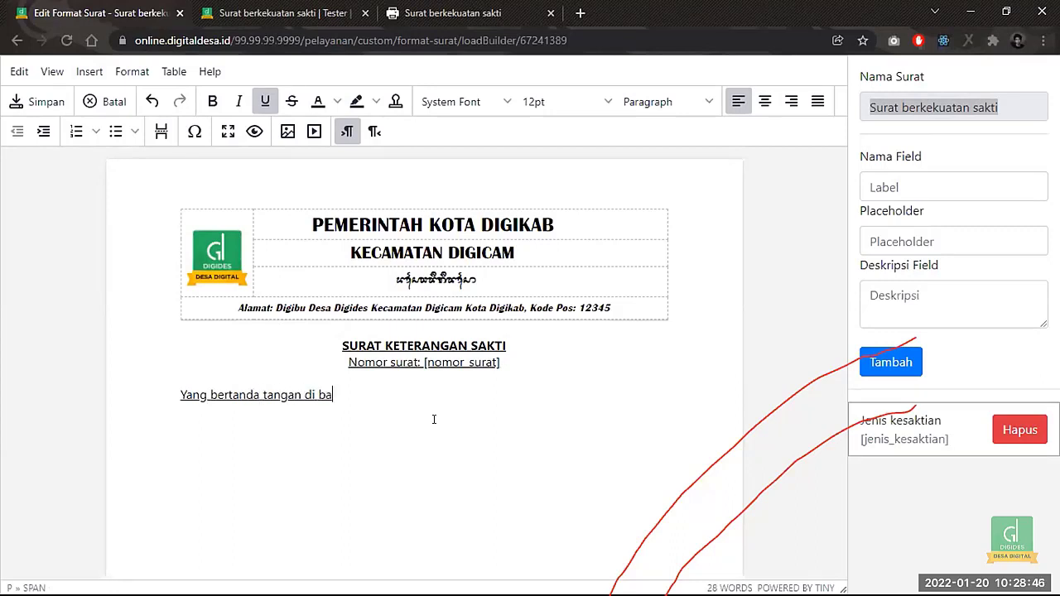
type("wah ini menyatakan")
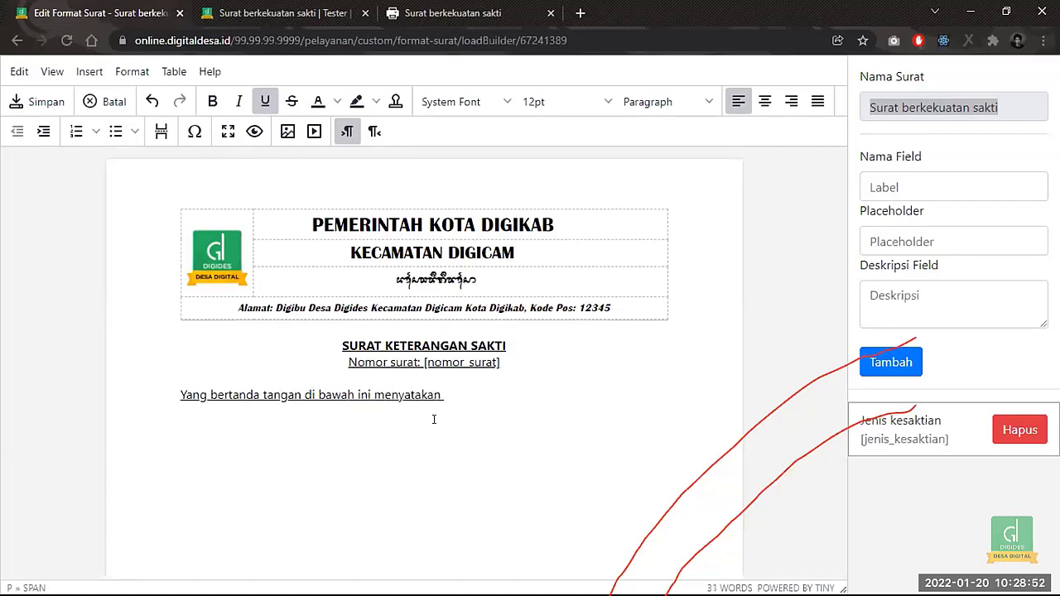
type(" bahwa:")
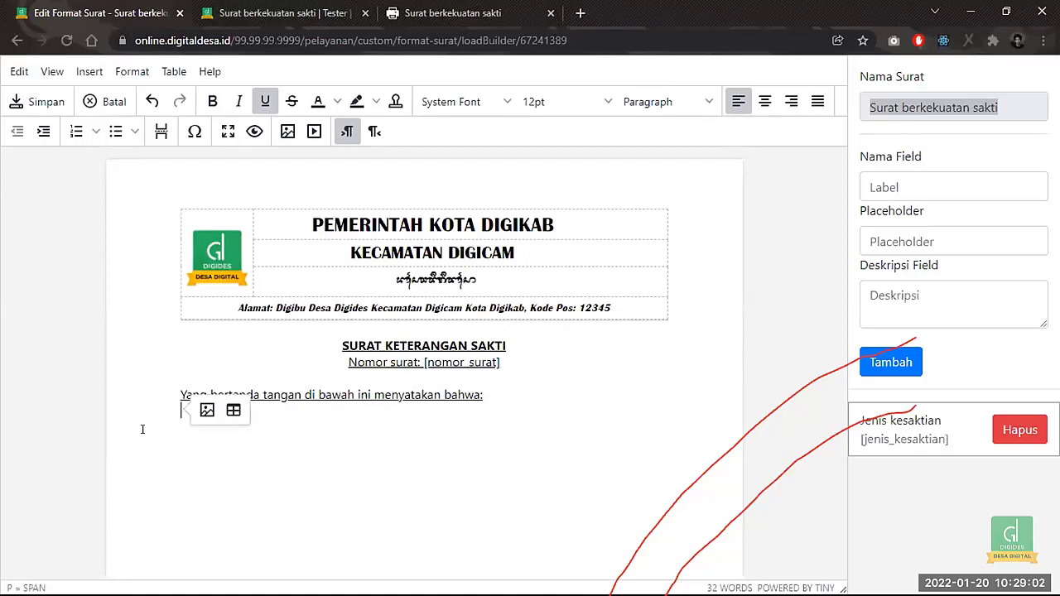
- Insert the Biodata Penduduk template directly beneath the opening sentence
left_click(89, 73)
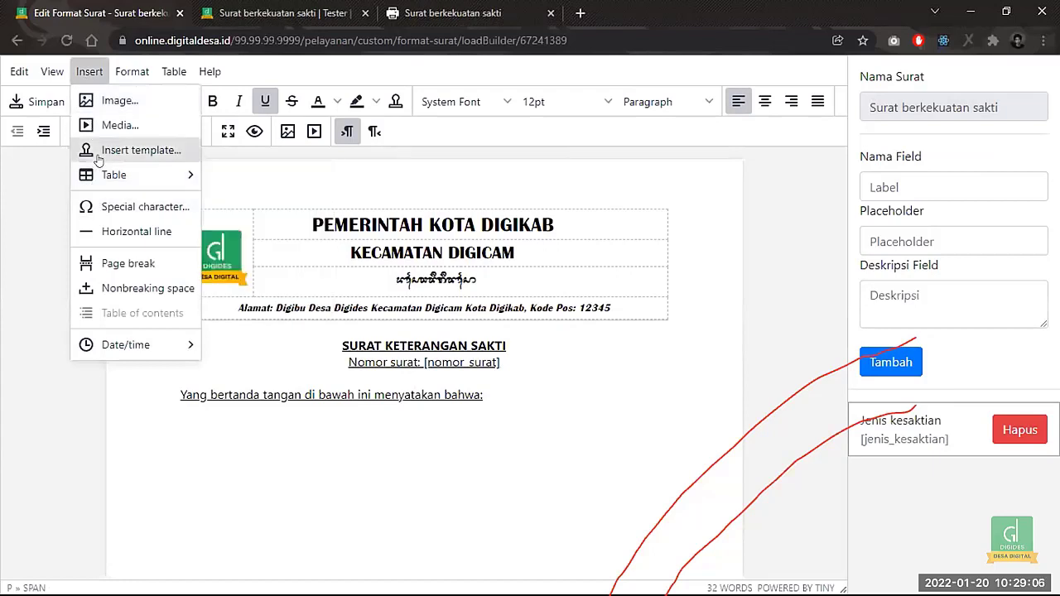
left_click(98, 156)
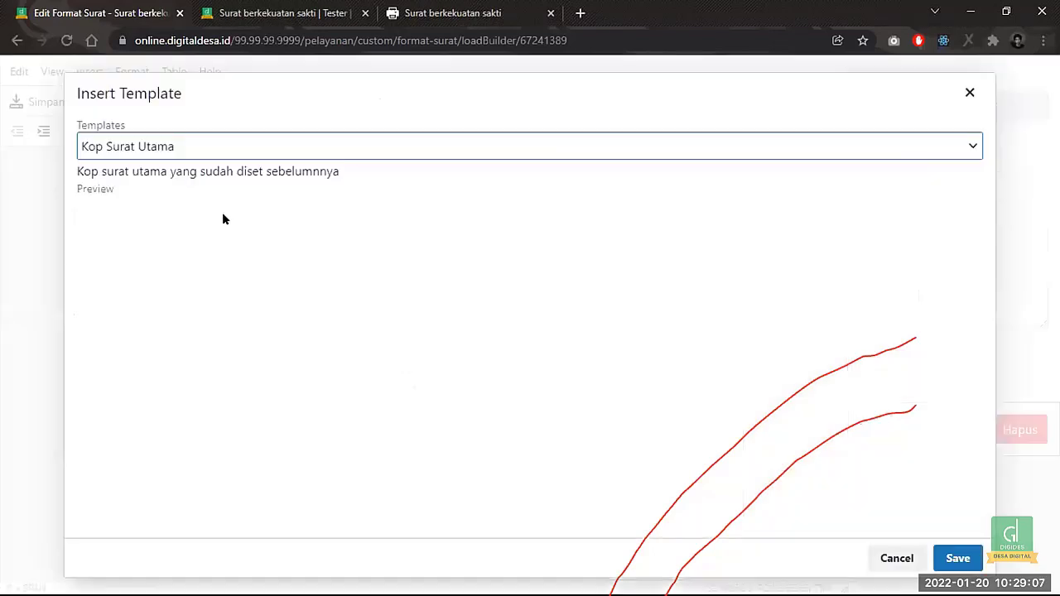
left_click(188, 156)
left_click(176, 190)
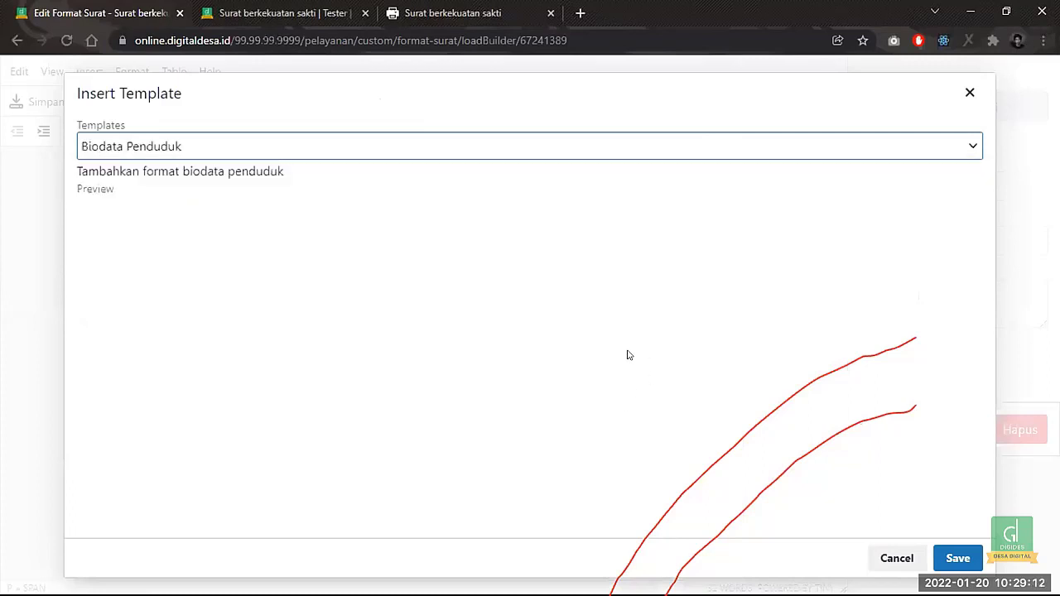
left_click(516, 159)
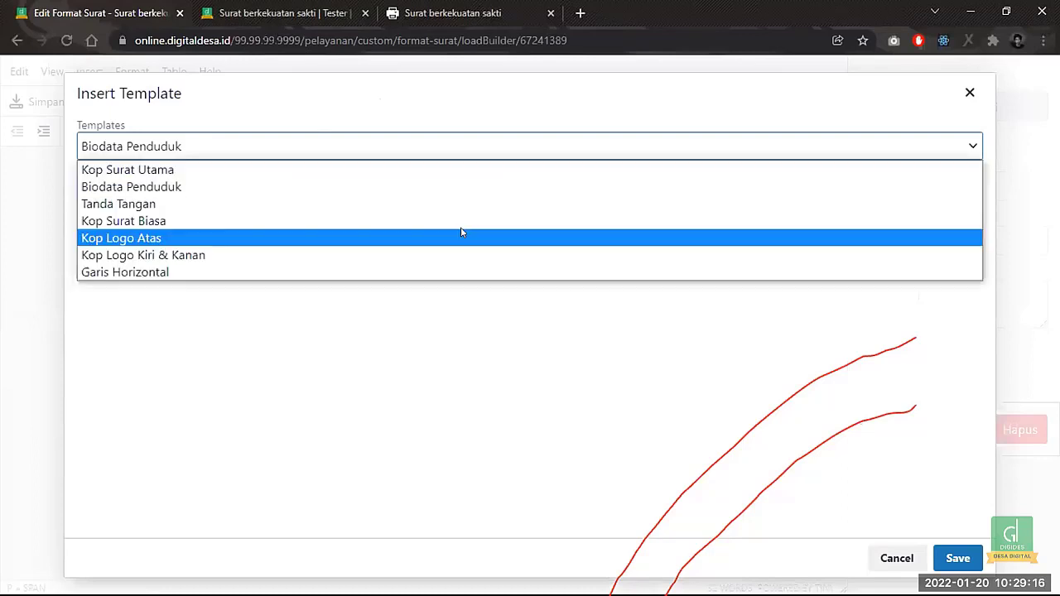
left_click(462, 235)
left_click(329, 143)
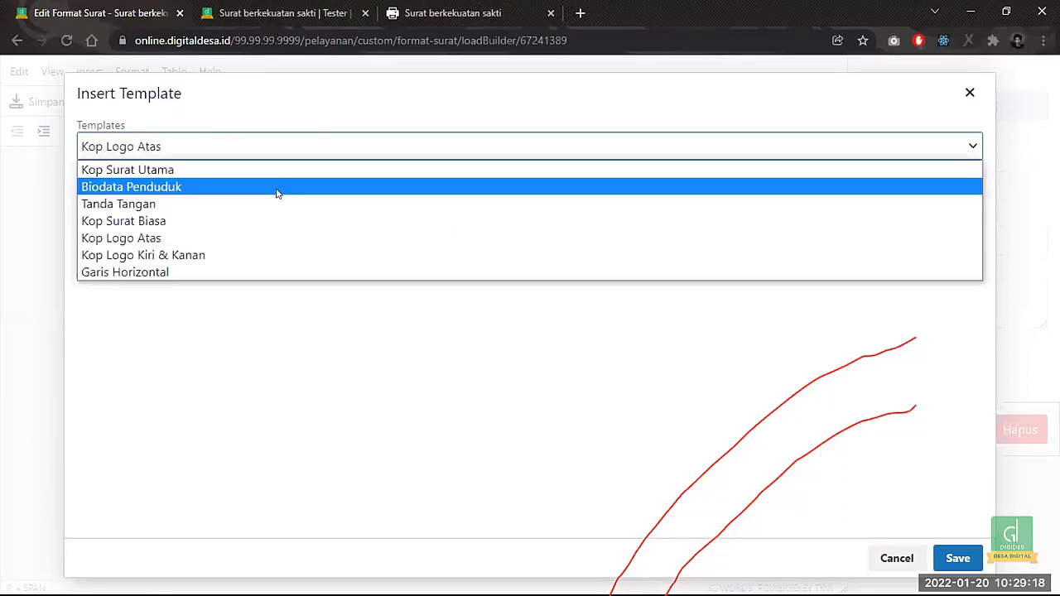
left_click(278, 189)
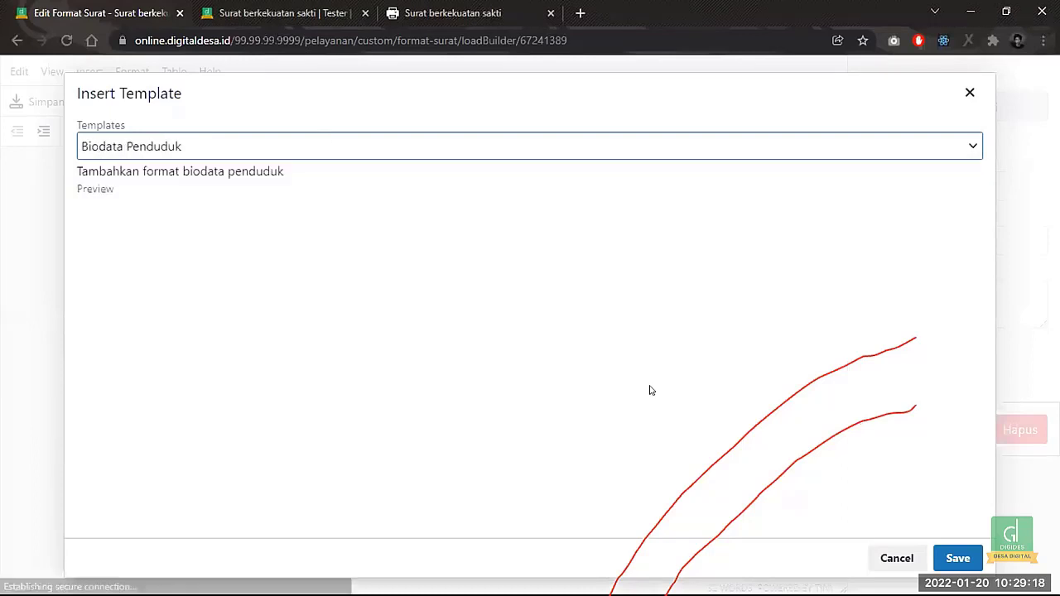
left_click(950, 558)
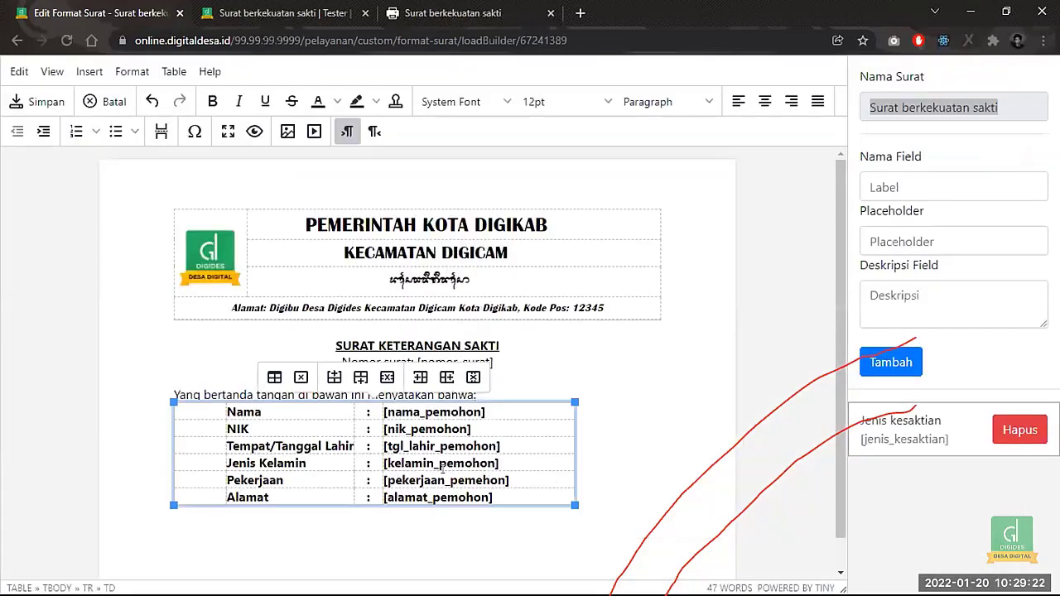
- Add the left-aligned text "Betul memiliki kekuatan sakti berupa" in a new paragraph beneath the biodata table
left_click(592, 505)
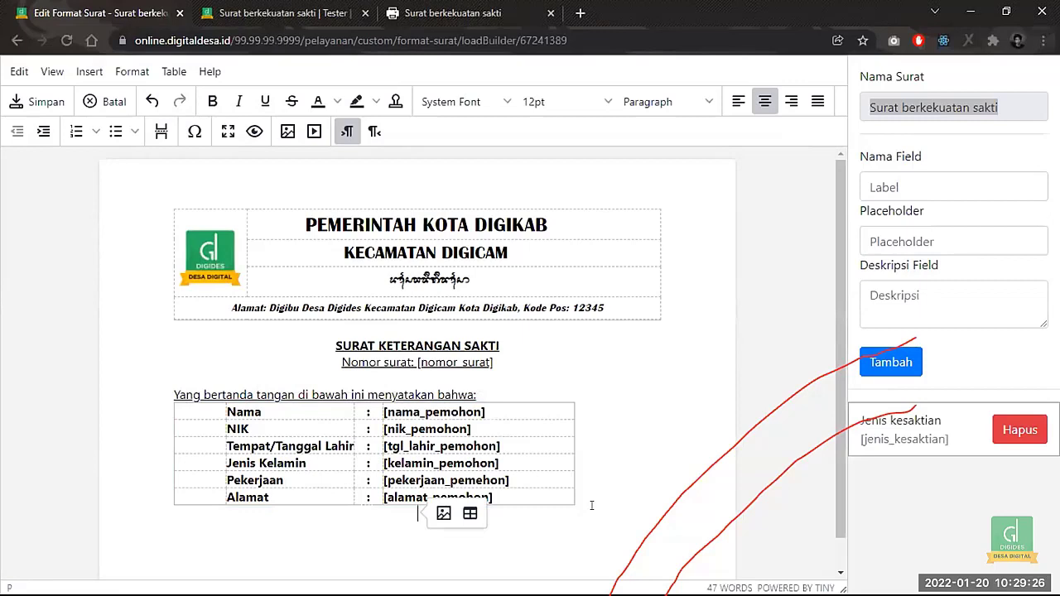
key("Return")
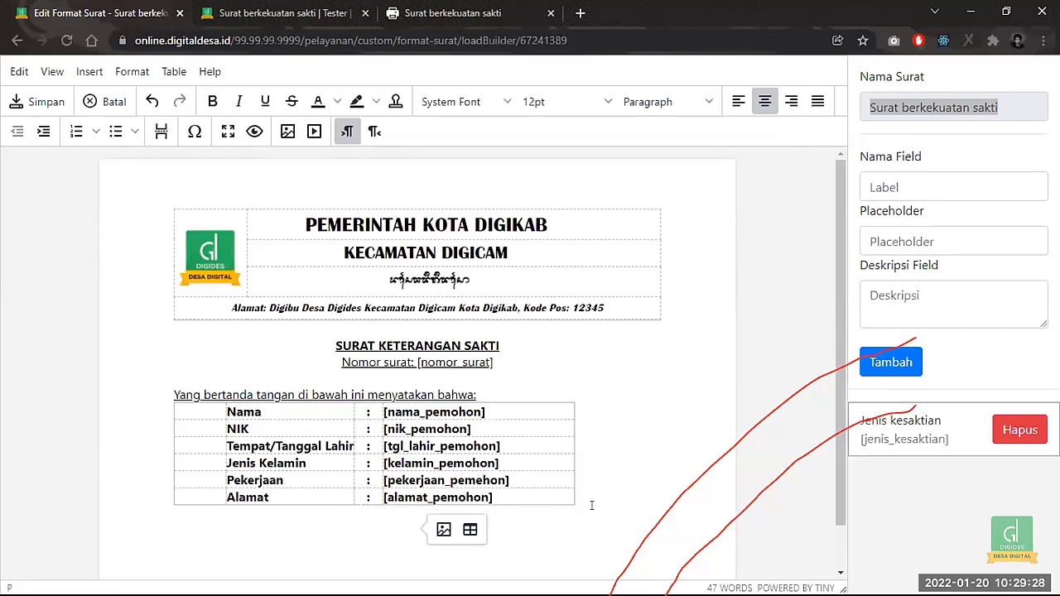
left_click(739, 101)
scroll(309, 456, "down", 1)
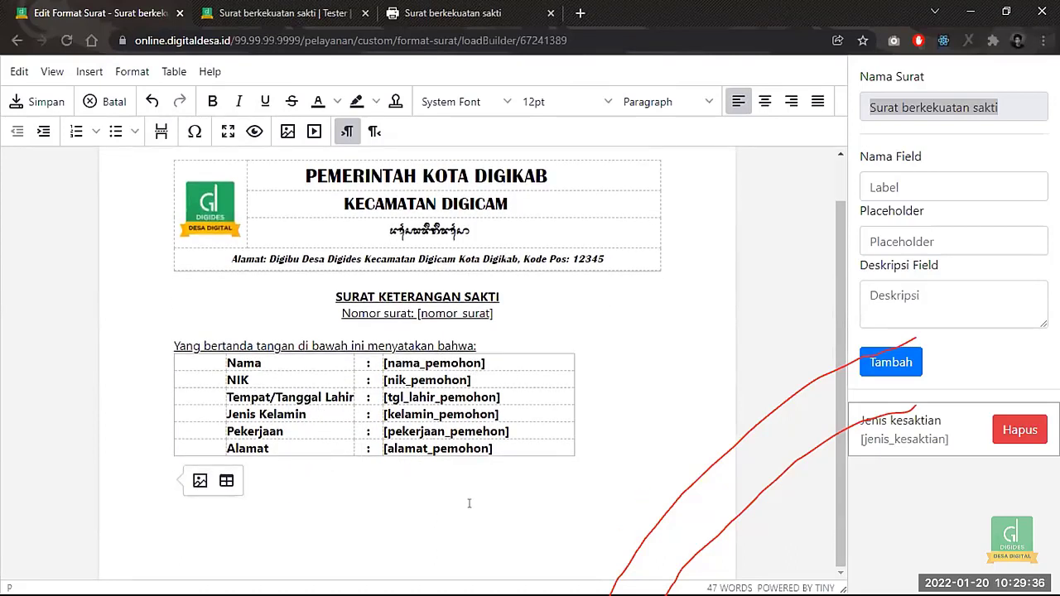
type("Betul me")
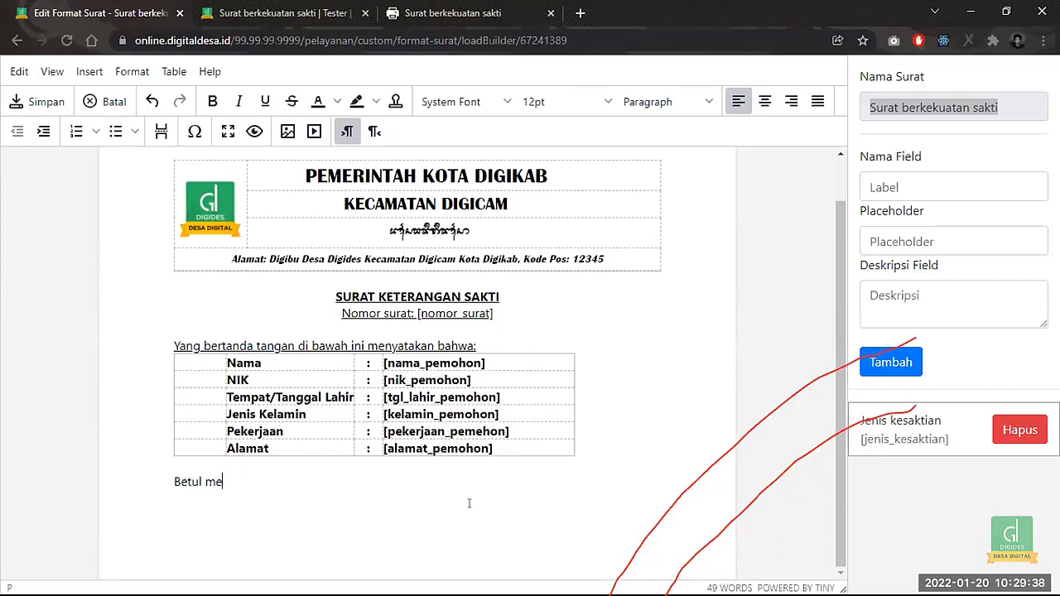
type("miliki kekuatan sakti ")
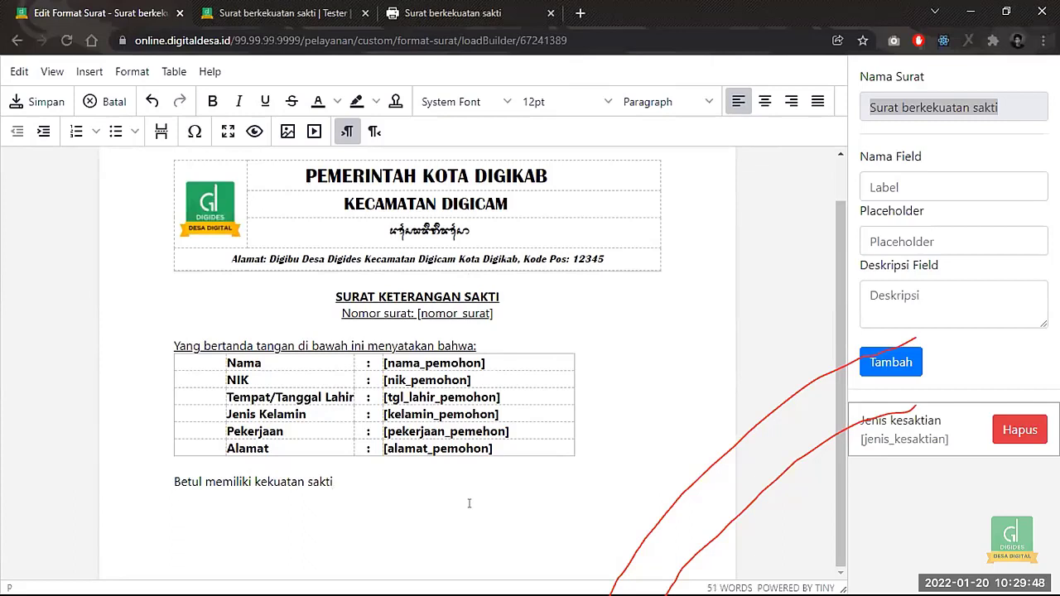
type("berupa")
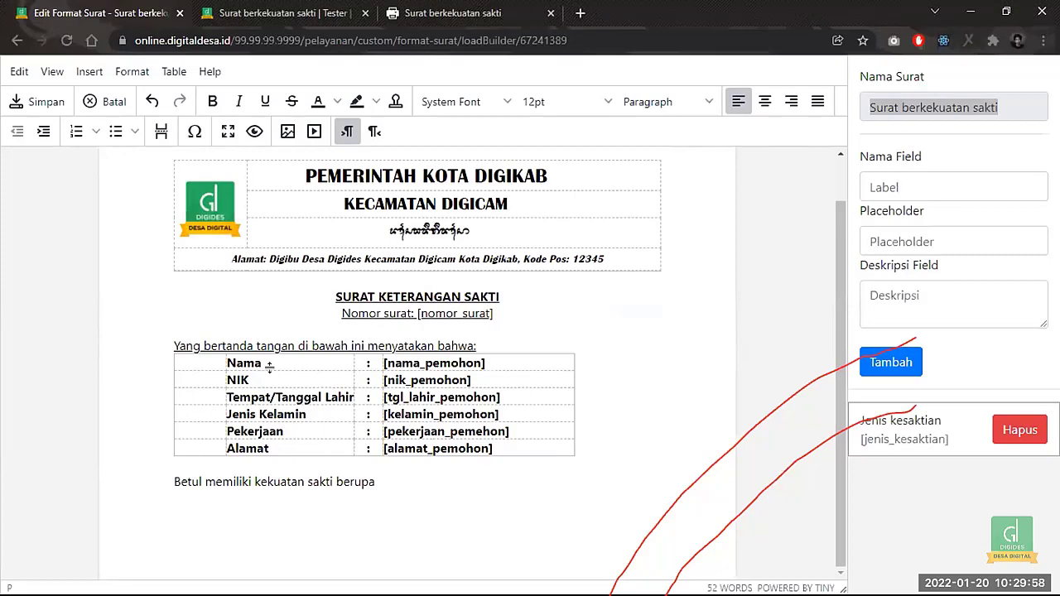
- Review the list of default placeholders and close it
left_click(179, 74)
left_click(179, 74)
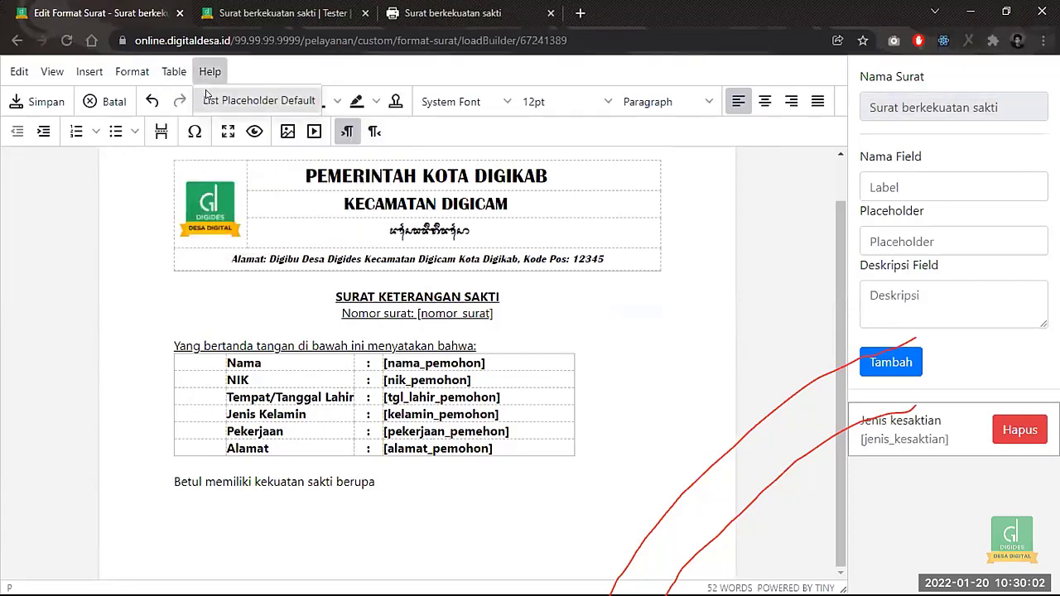
left_click(207, 98)
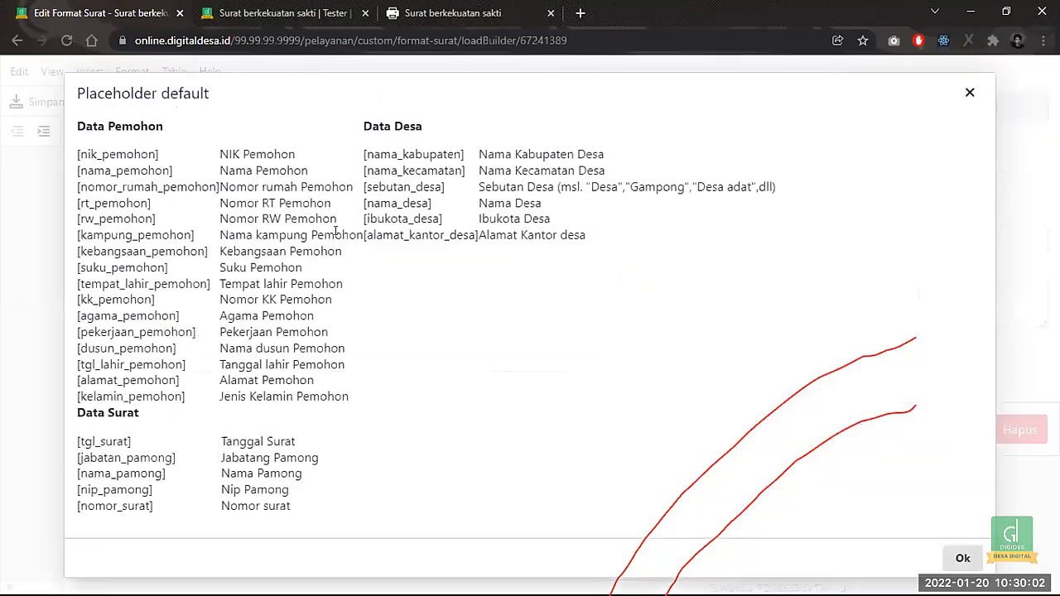
left_click(969, 92)
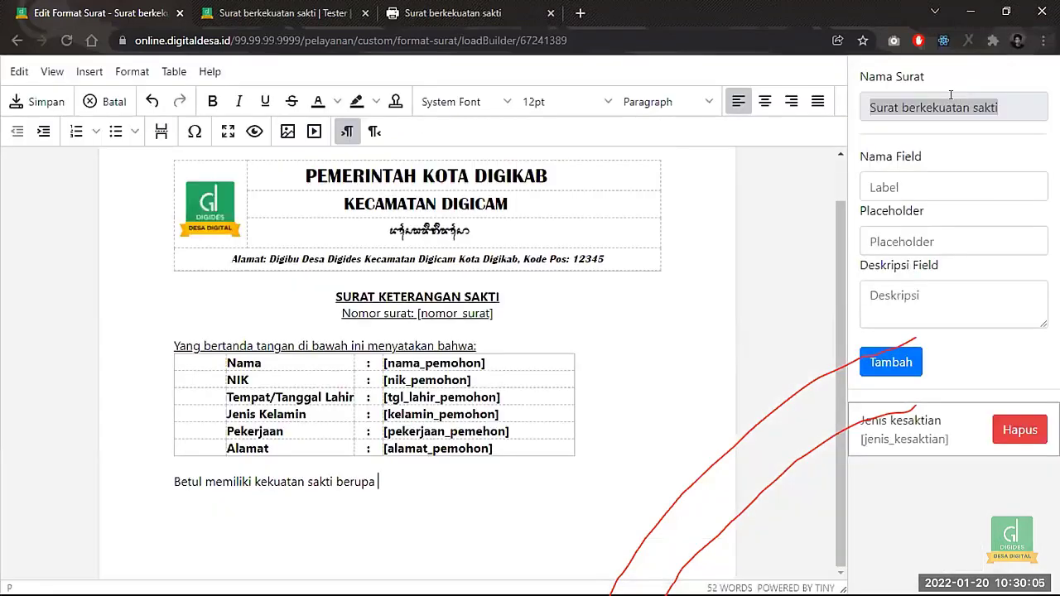
- Name the new custom field "Jenis kekuatan" and set its placeholder to "jenisa_kekuatan"
left_click(903, 173)
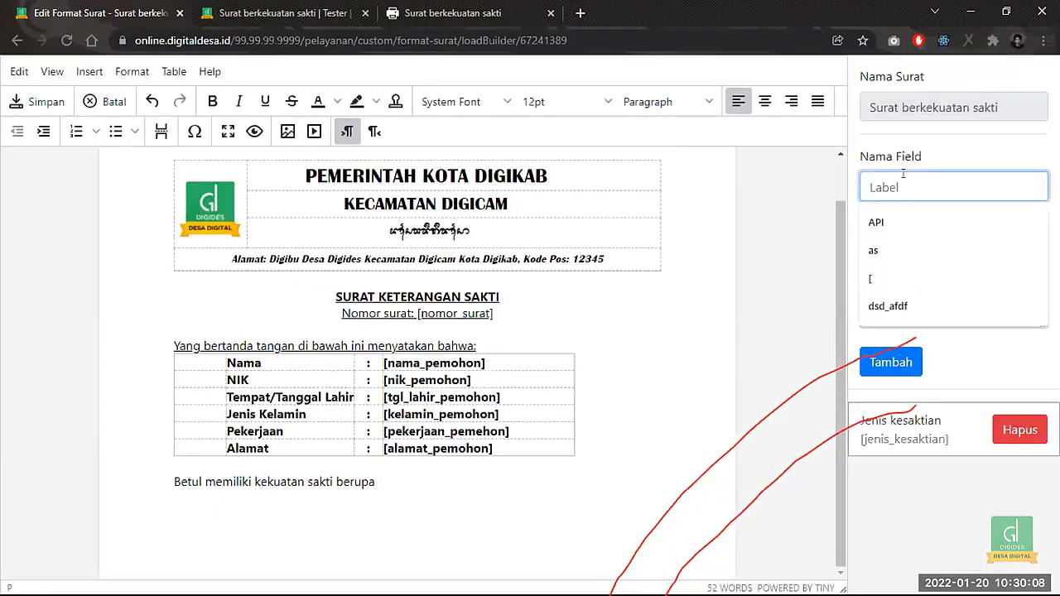
type("Jenis keku")
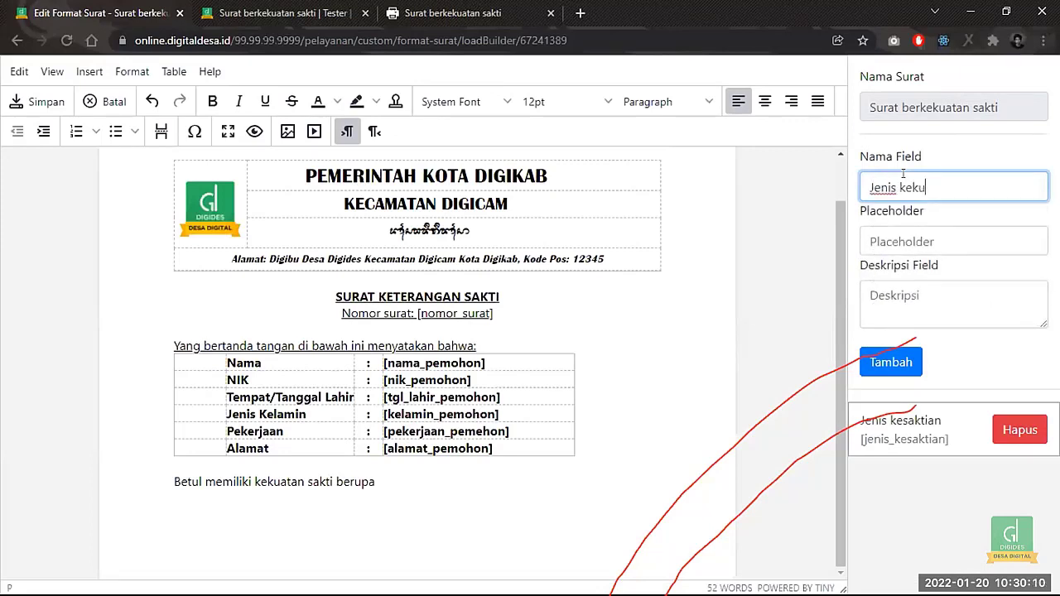
type("atan")
triple_click(873, 158)
left_click_drag(873, 157, 870, 165)
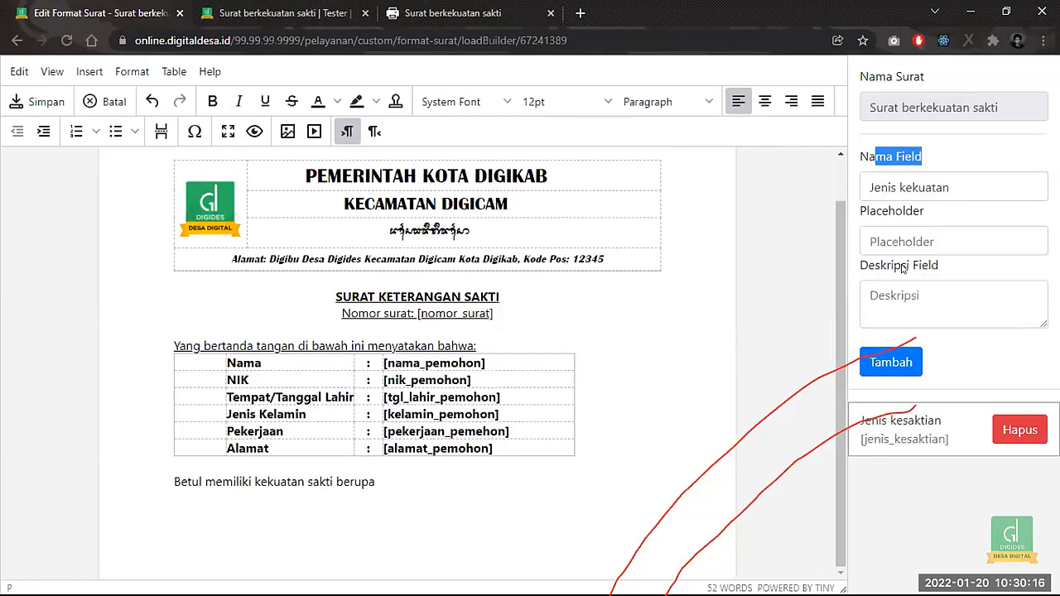
left_click(928, 239)
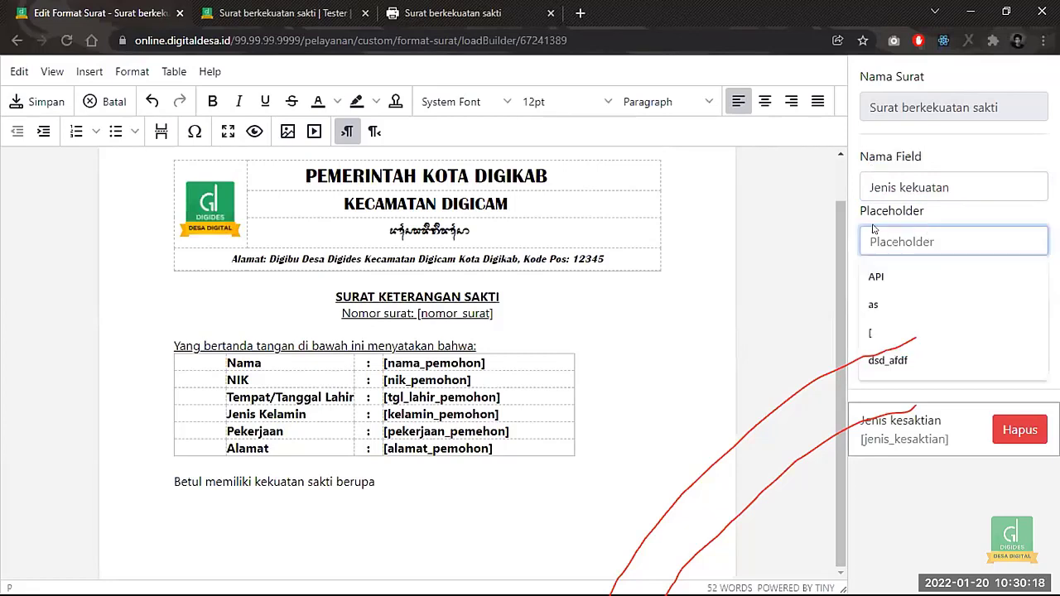
type("[")
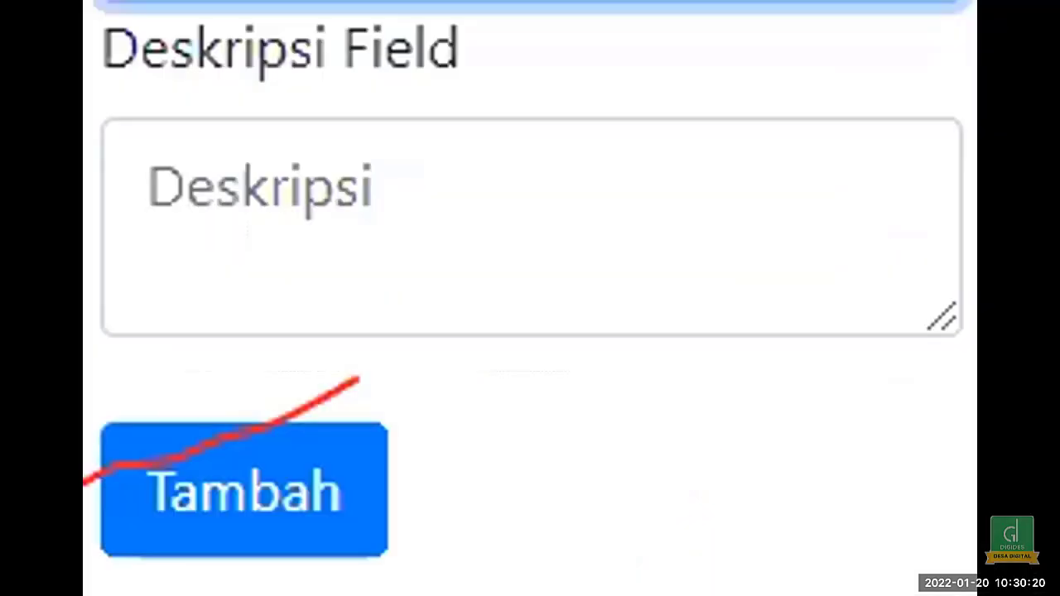
key("BackSpace")
type("jenisa")
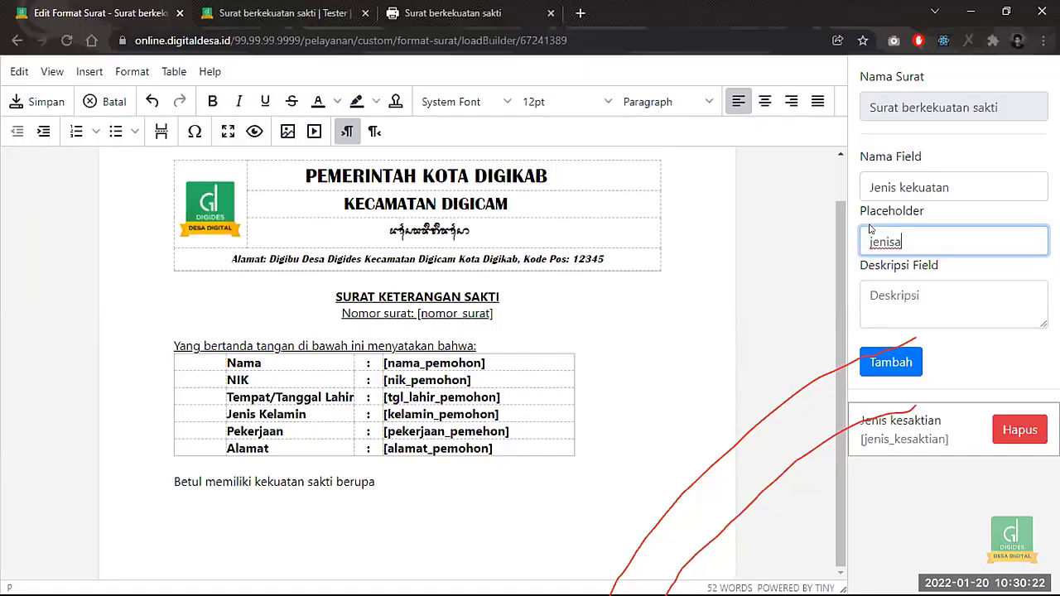
type("_ke")
key("BackSpace")
key("BackSpace")
type("_kekuatan")
- Describe the new field as "Jenis kekuatan saktinya" and add it in place of the existing "Jenis kesaktian" field
left_click(902, 291)
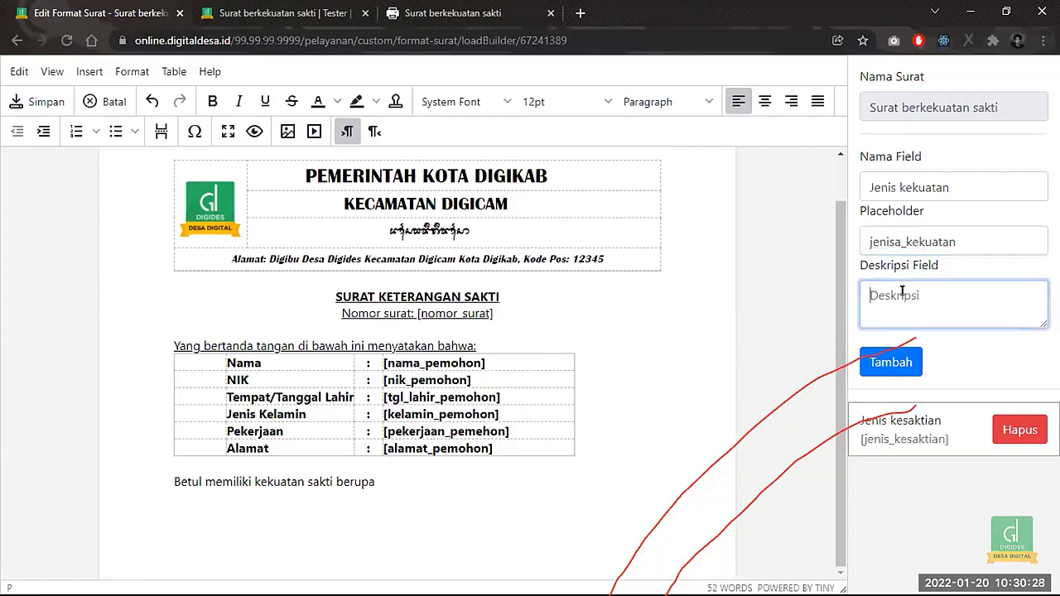
type("J")
type("kenk")
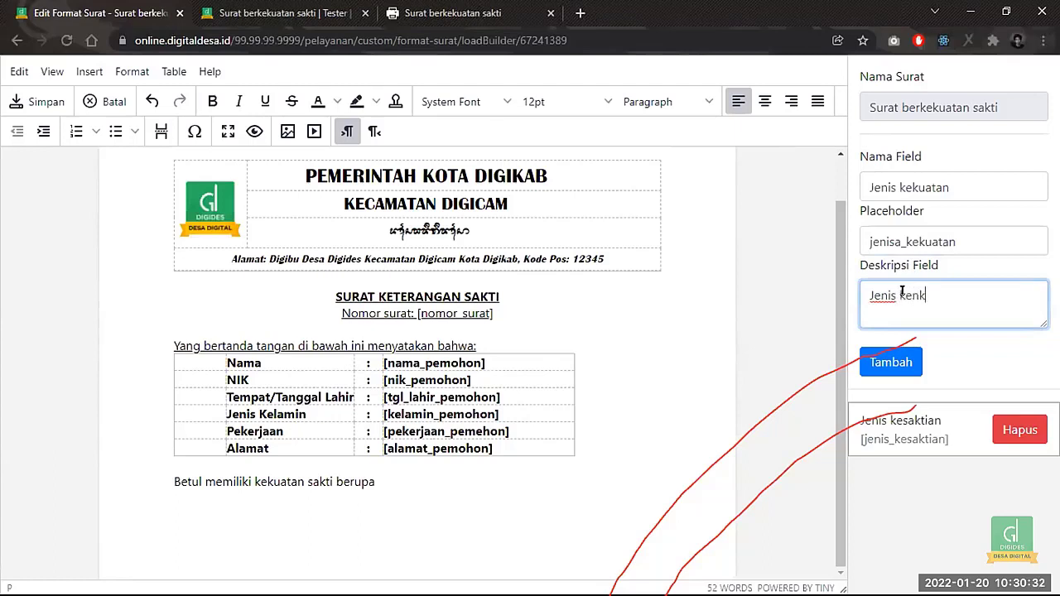
key("BackSpace")
type("kutan")
key("BackSpace")
key("BackSpace")
type("atan sakti")
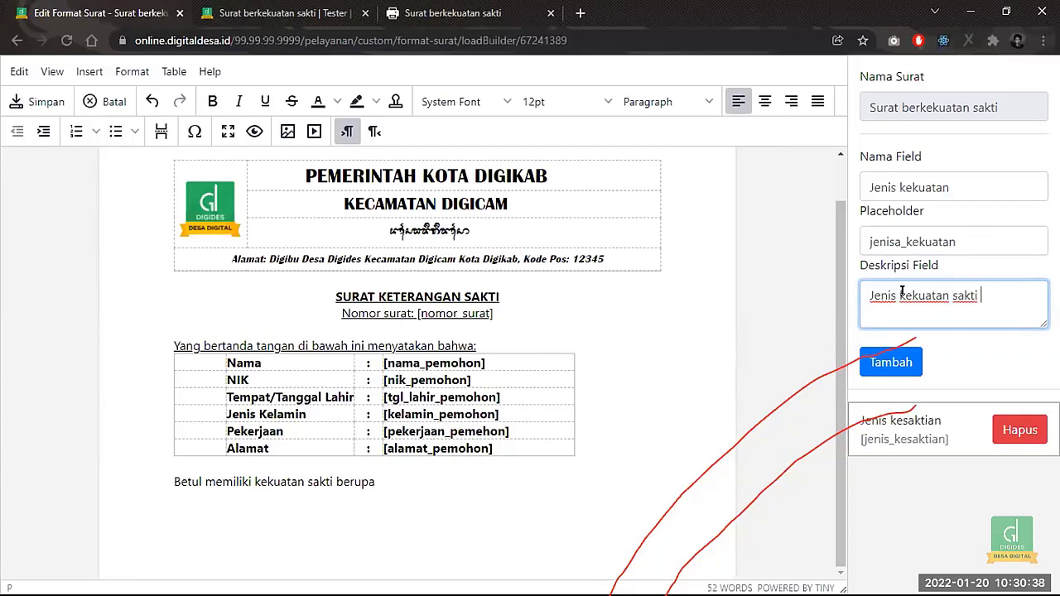
type("nya")
left_click(1016, 431)
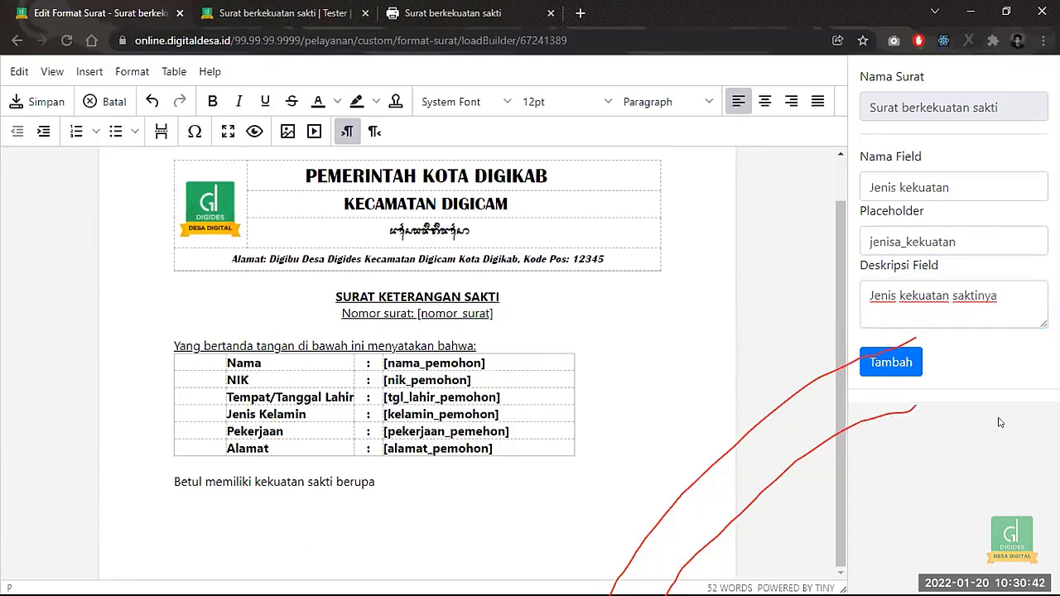
left_click(906, 373)
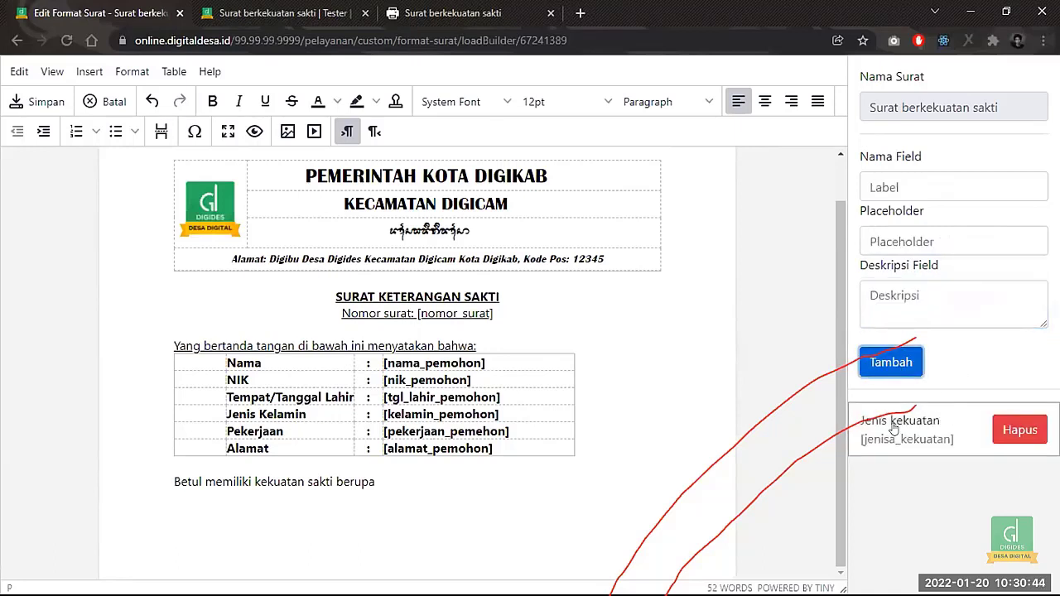
- Complete the closing sentence with the [jenis_kekuatan] placeholder and a full stop, and start a new paragraph beneath it
left_click(409, 478)
type("[")
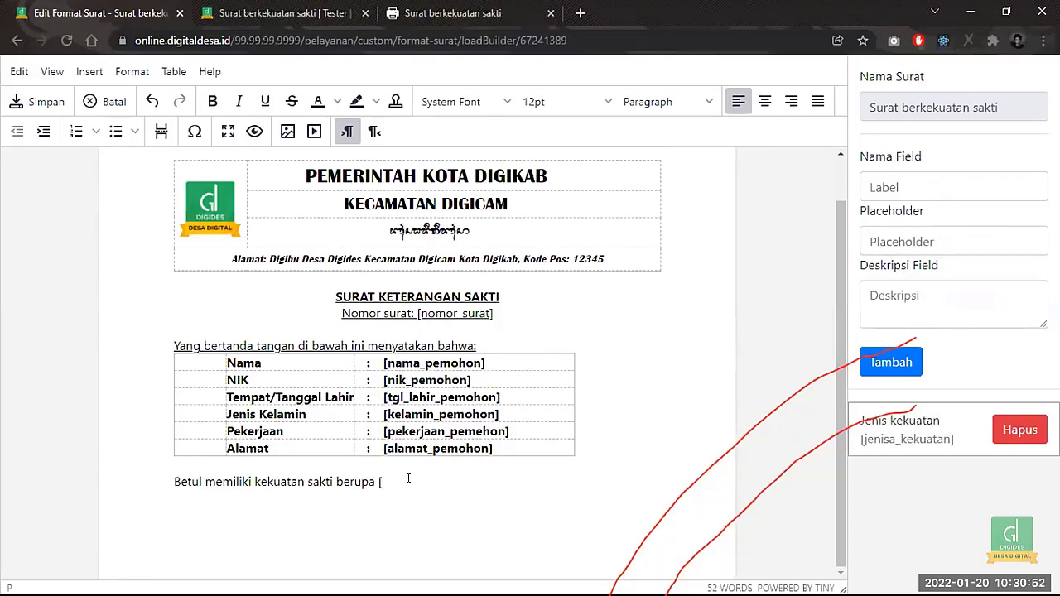
type("jenis_kekuatan].")
key("Return")
- Insert the Tanda Tangan signature template beneath the closing sentence
scroll(590, 492, "down", 1)
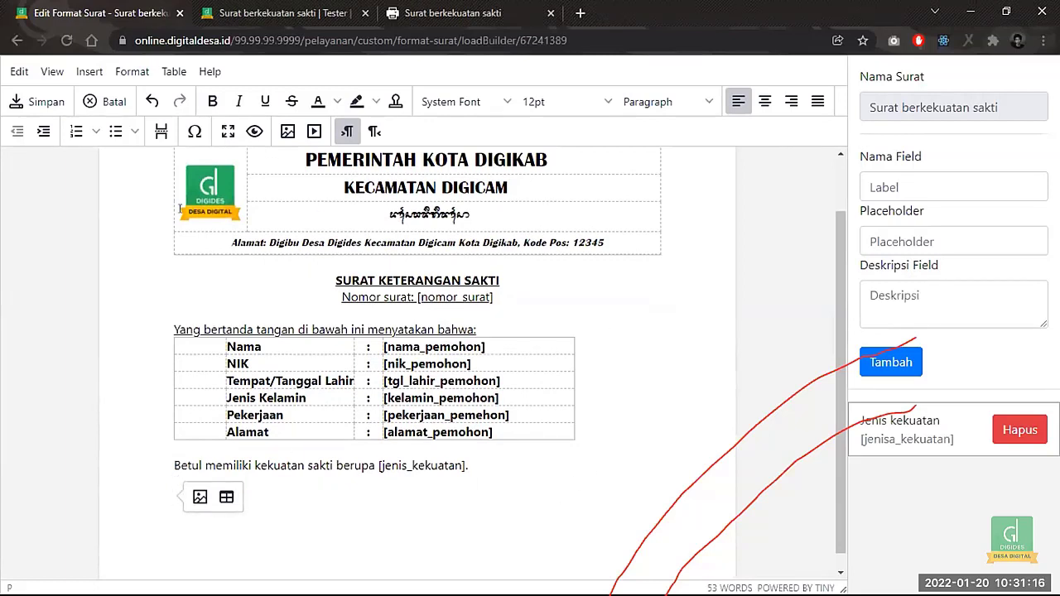
left_click(87, 71)
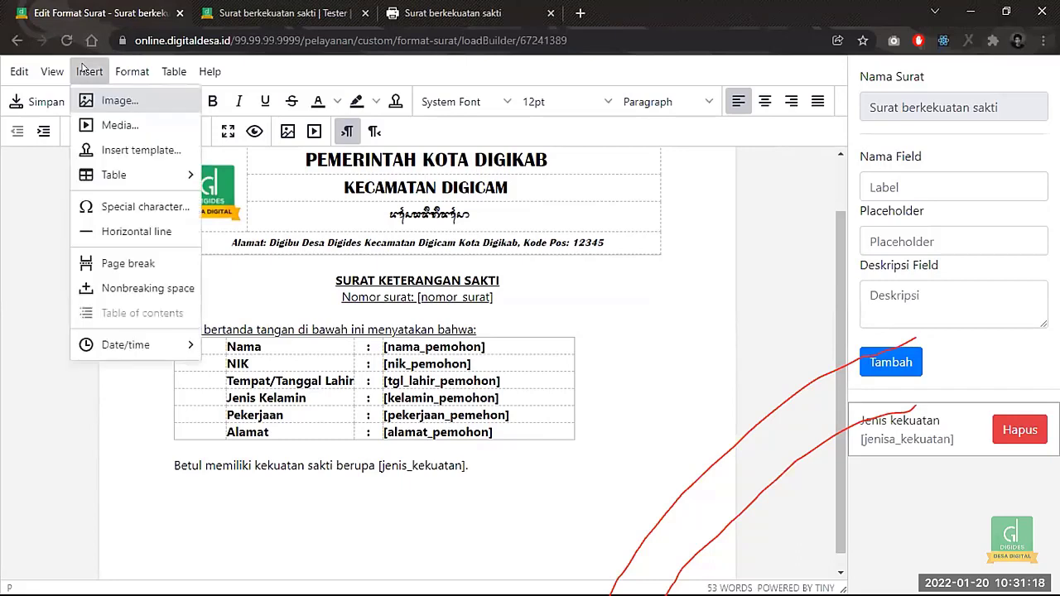
left_click(103, 151)
left_click(141, 151)
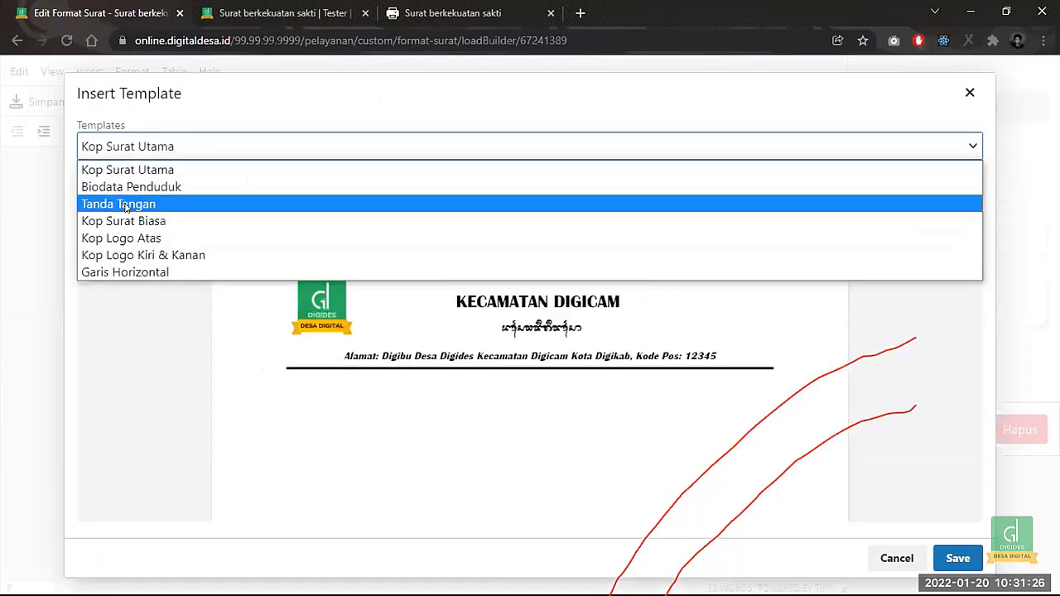
left_click(125, 207)
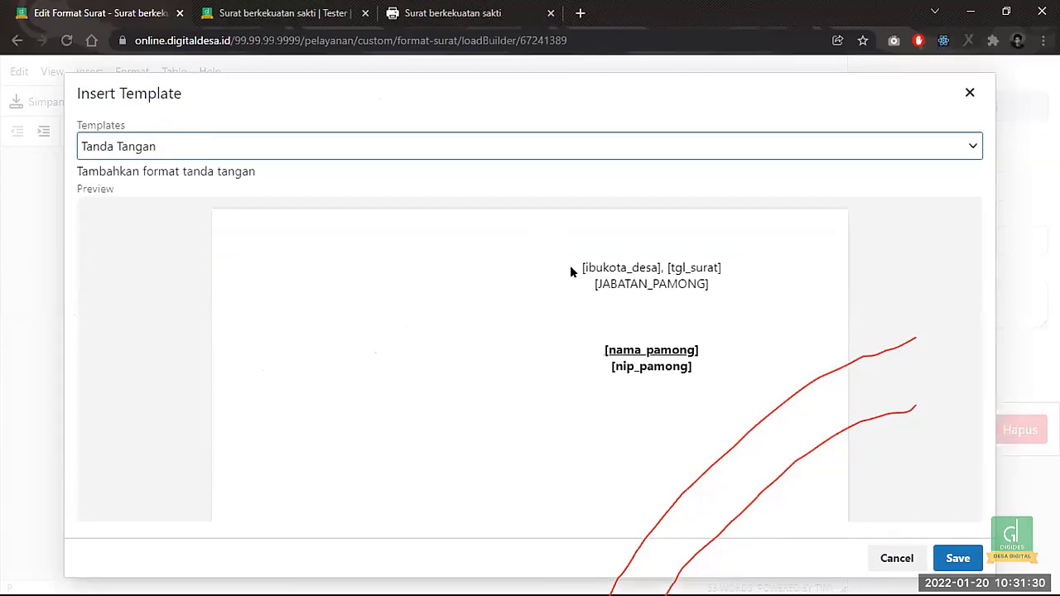
left_click(961, 558)
- Examine the place, date, position, name and NIP placeholders in the signature block
scroll(651, 459, "down", 2)
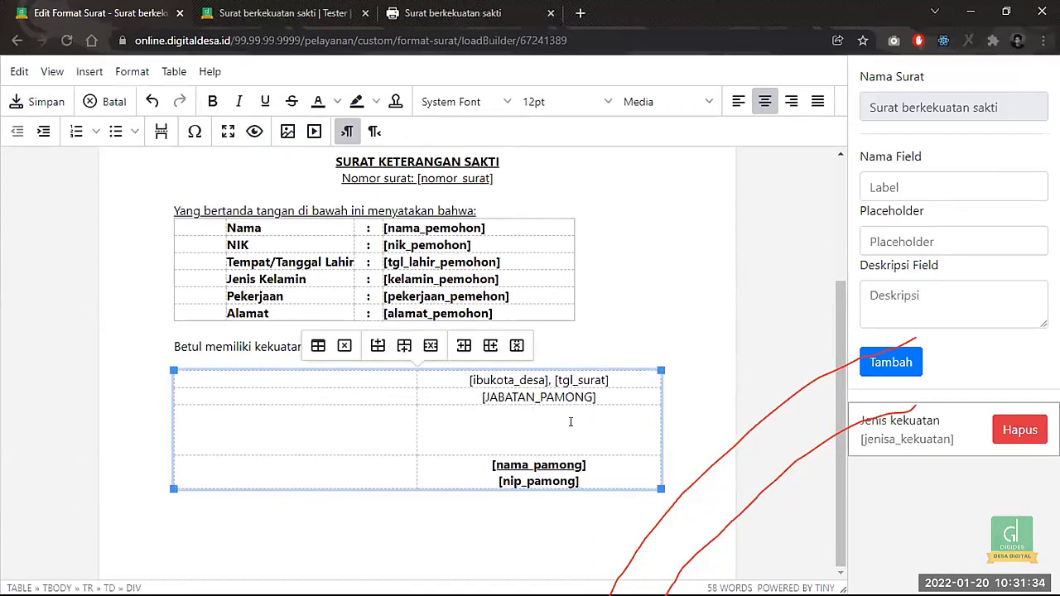
left_click_drag(469, 381, 591, 371)
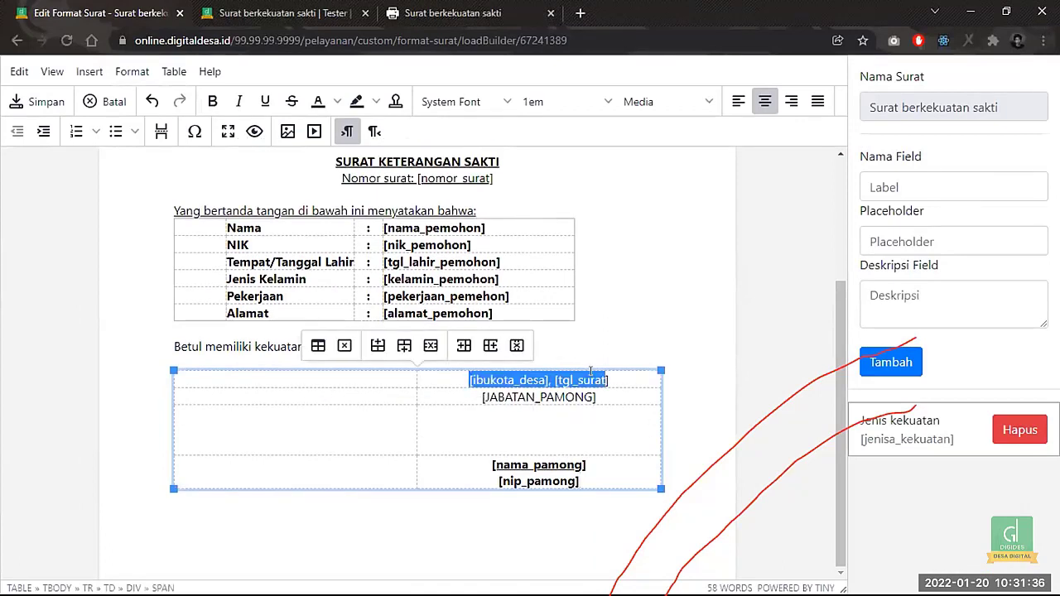
left_click(470, 395)
left_click(491, 478)
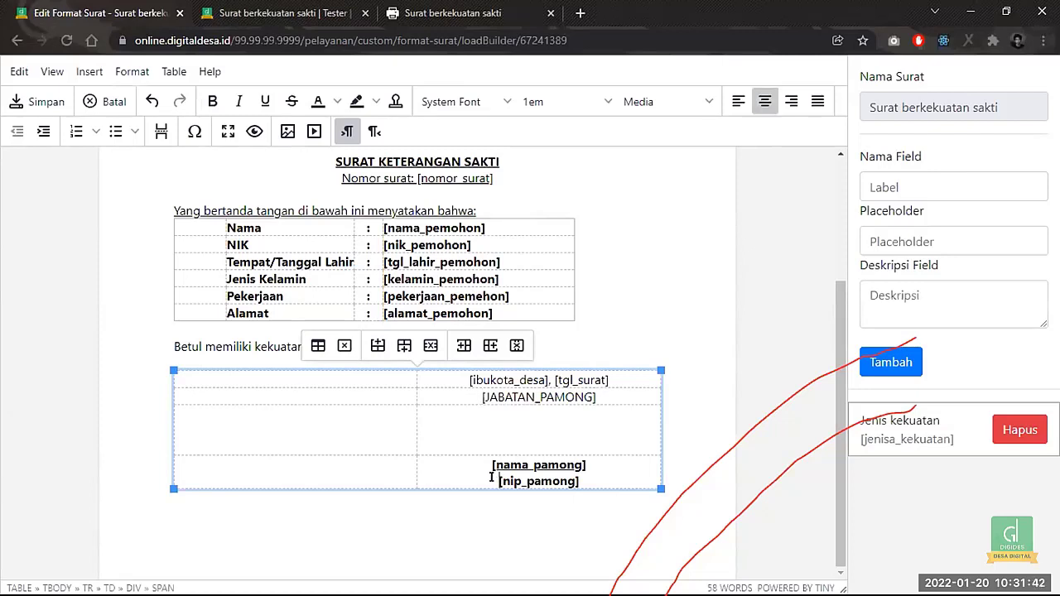
- Review the assembled letter from the letterhead to the signature block, including the [jenis_kekuatan] placeholder in the closing sentence
left_click(580, 345)
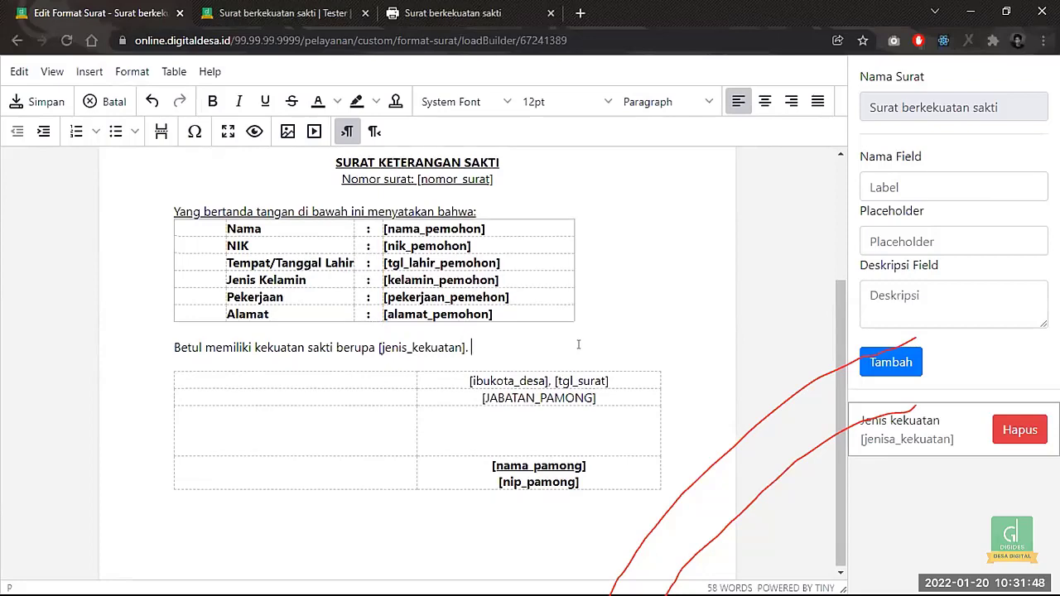
scroll(578, 345, "up", 2)
scroll(579, 344, "down", 3)
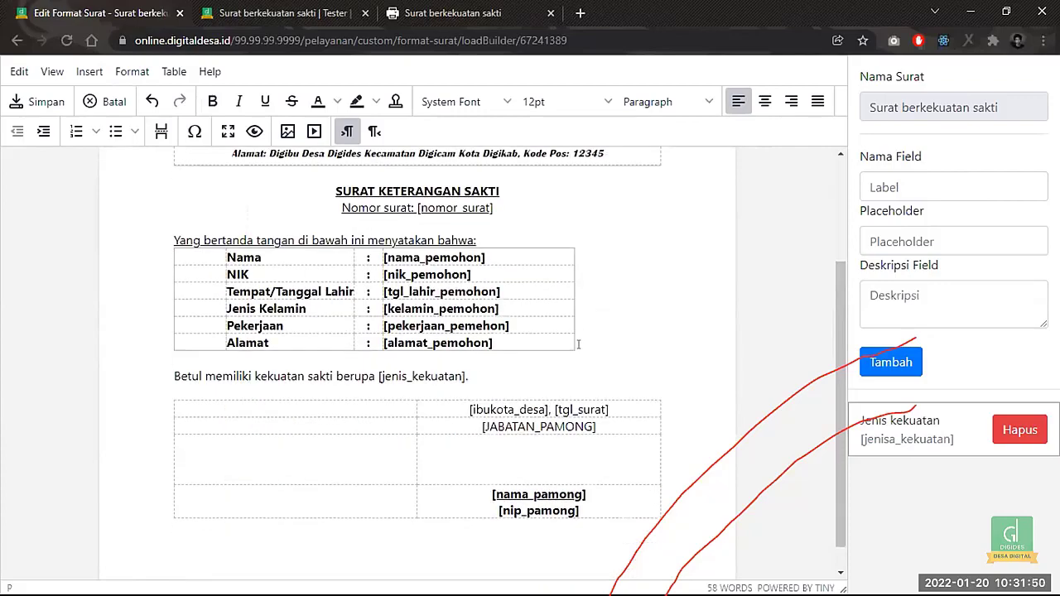
scroll(578, 345, "up", 2)
scroll(579, 345, "down", 2)
scroll(578, 345, "up", 3)
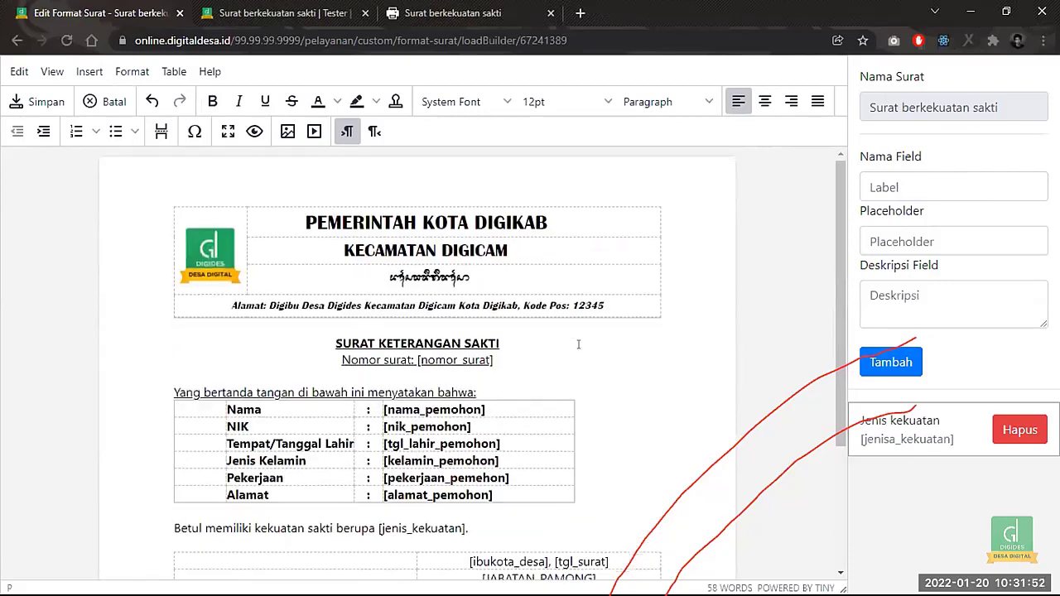
scroll(220, 335, "down", 3)
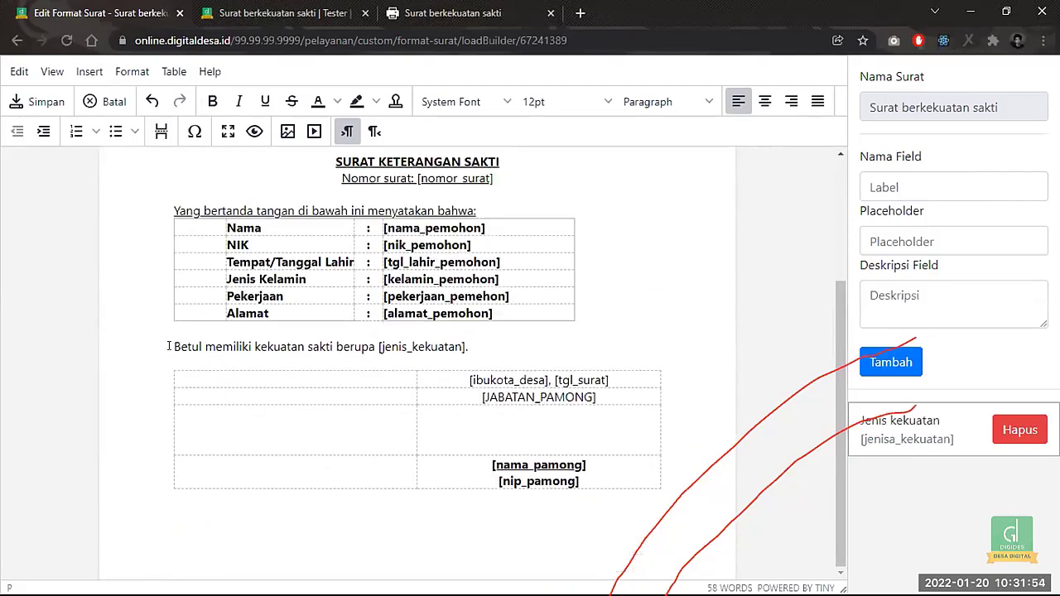
left_click(432, 344)
double_click(433, 345)
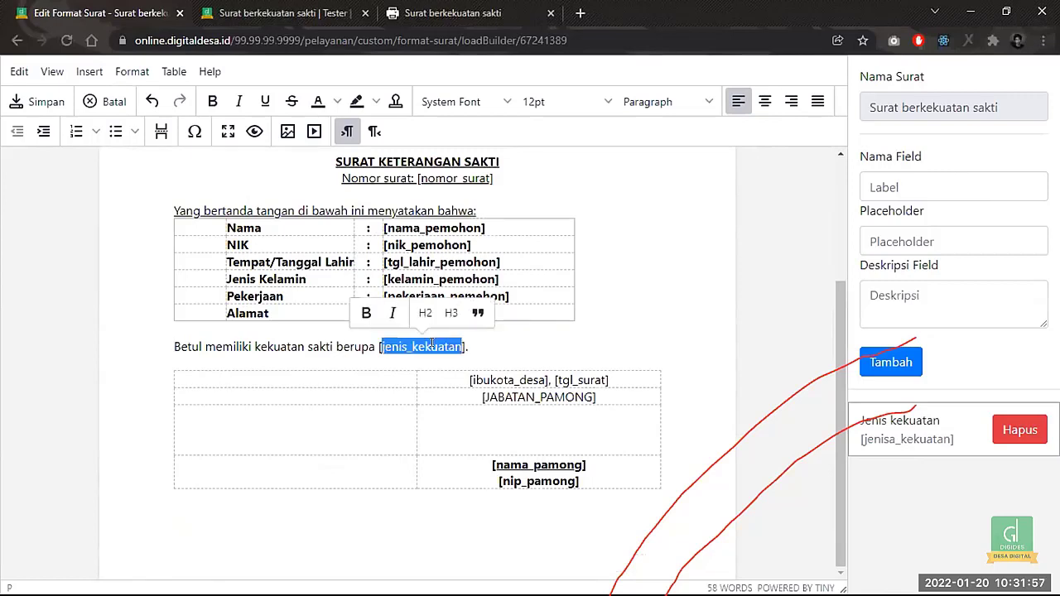
- Extend the closing sentence after [jenis_kekuatan] with "selama []" in place of the full stop
left_click(484, 343)
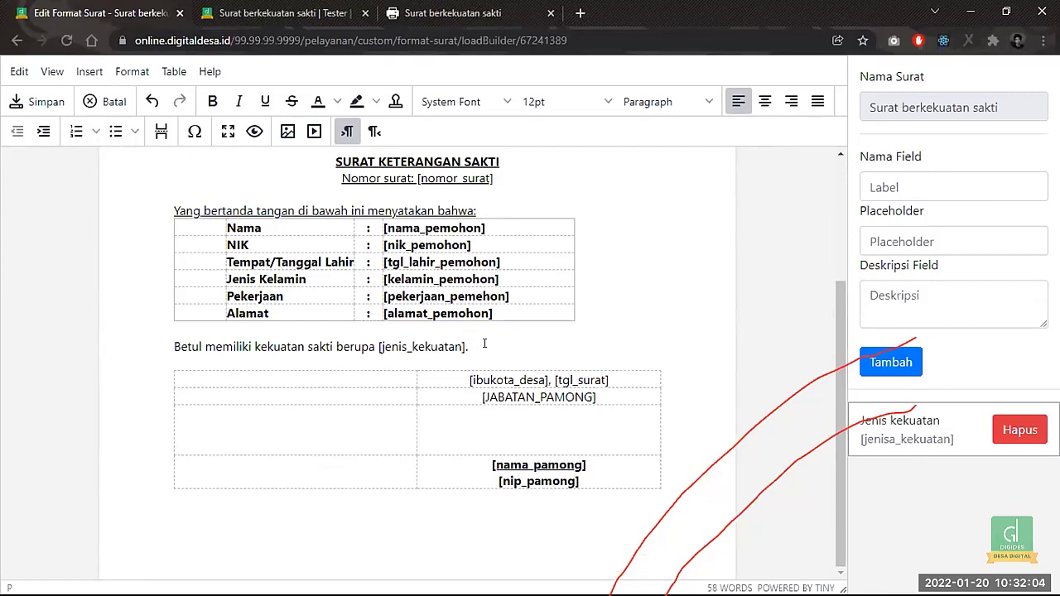
type("Telah")
key("BackSpace")
key("BackSpace")
key("BackSpace")
key("BackSpace")
key("BackSpace")
type("selama []")
- Fill in a new custom field with the name "Lama memiliki" and the placeholder "lama_mememiliki"
left_click(955, 187)
type("Ka")
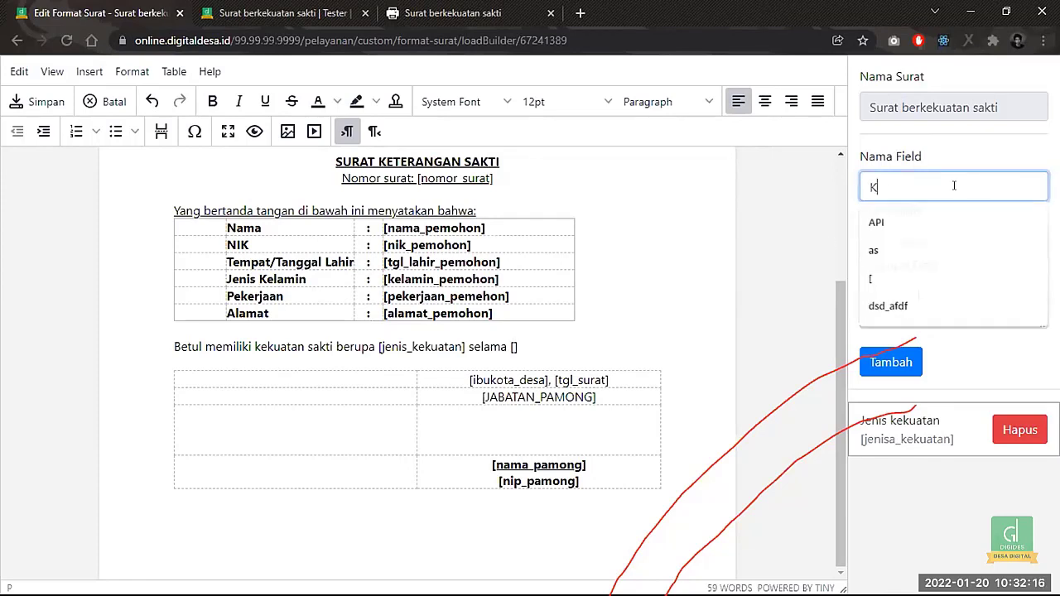
key("BackSpace")
key("BackSpace")
type("L")
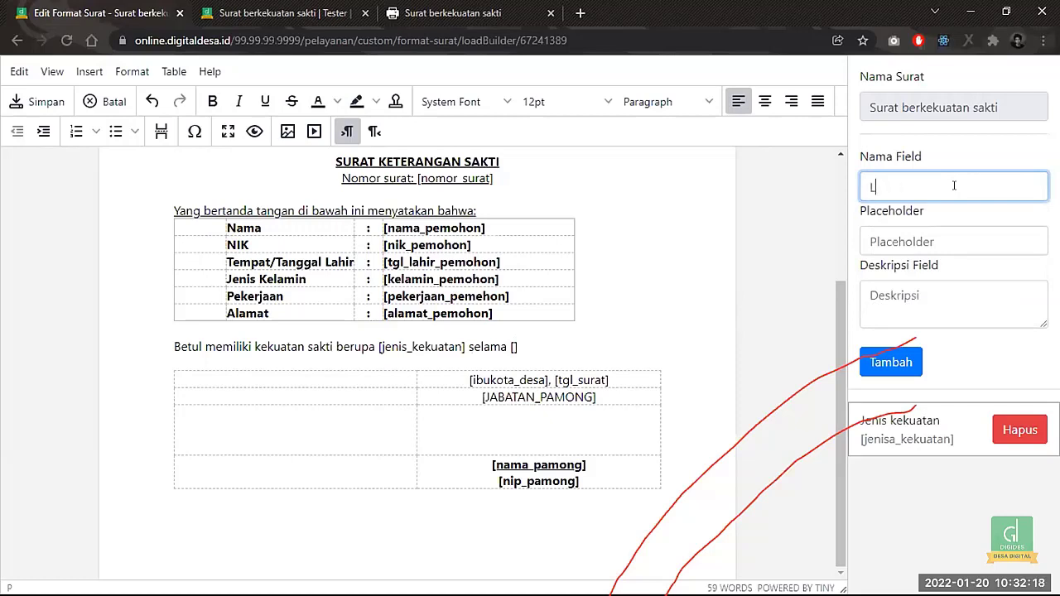
type("ama memiliki")
left_click(914, 241)
type("lama")
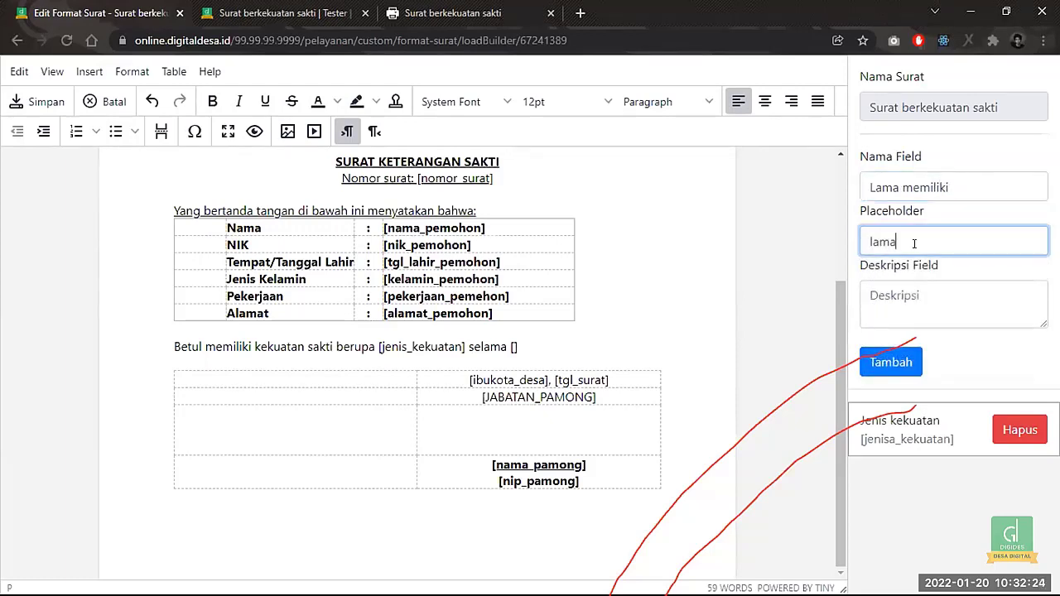
type("_mememiliki")
- Describe the new field as "Lama memiliki kekuatan" and add it to the letter's custom fields
left_click(901, 296)
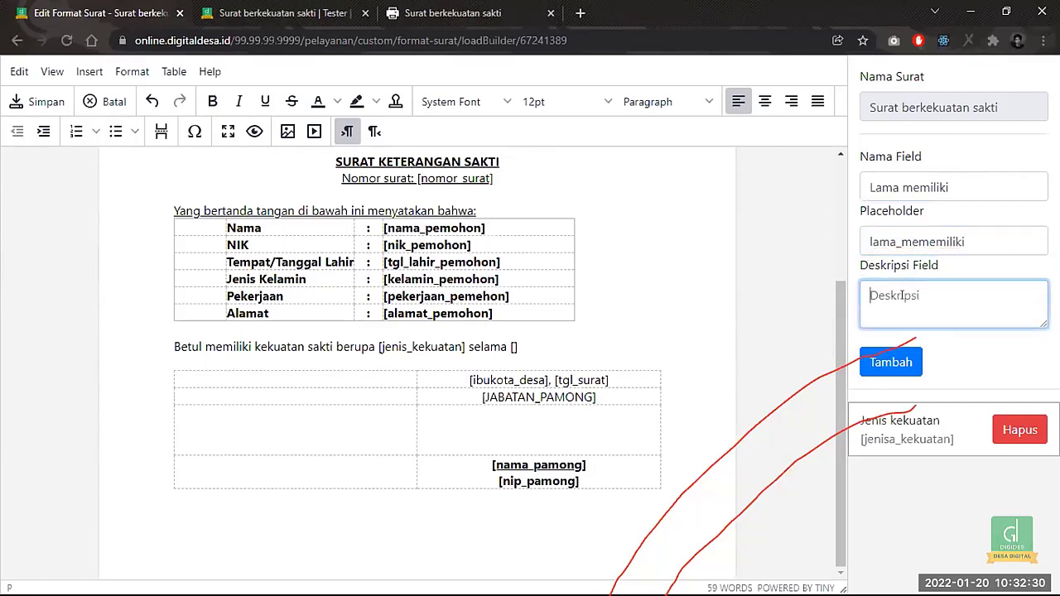
type("Lama memiliki kekuatan")
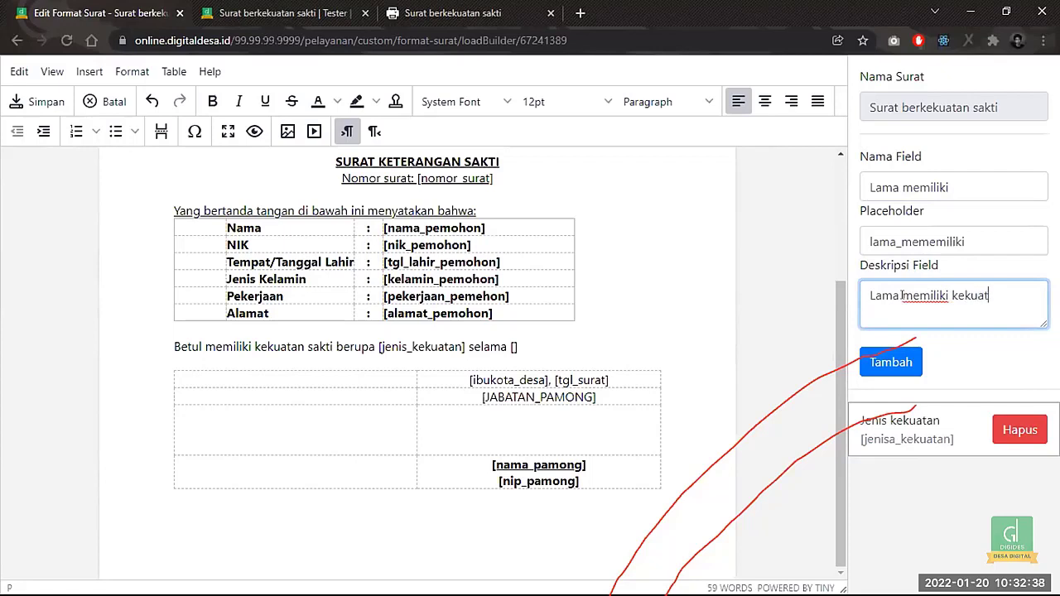
left_click(885, 362)
- Complete the closing sentence with the [lama_memiliki] placeholder after "selama", ending in a full stop
left_click(513, 346)
type("lama")
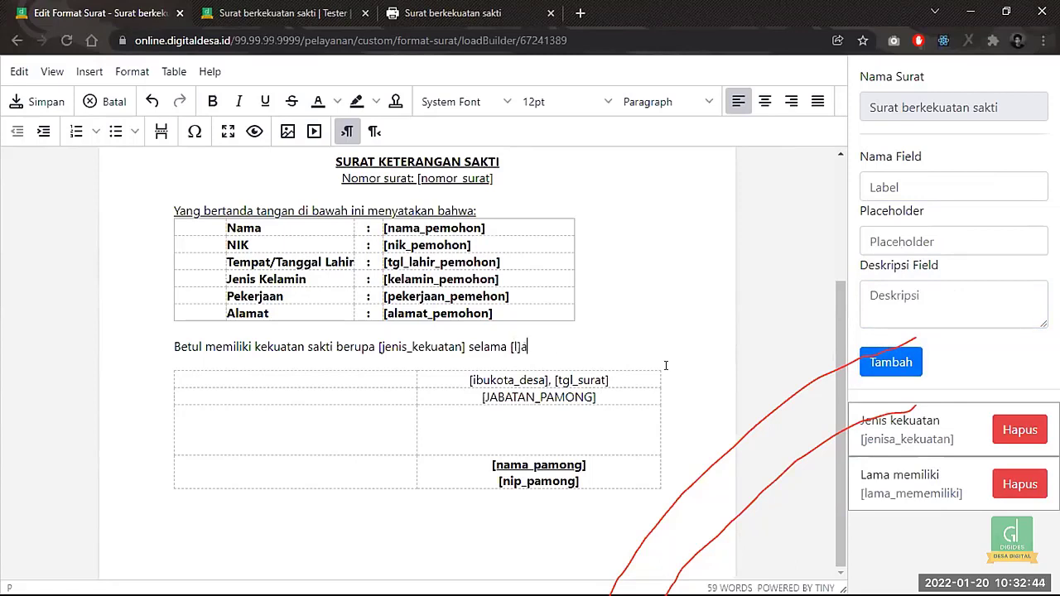
key("BackSpace")
key("BackSpace")
key("BackSpace")
key("BackSpace")
key("BackSpace")
type("l")
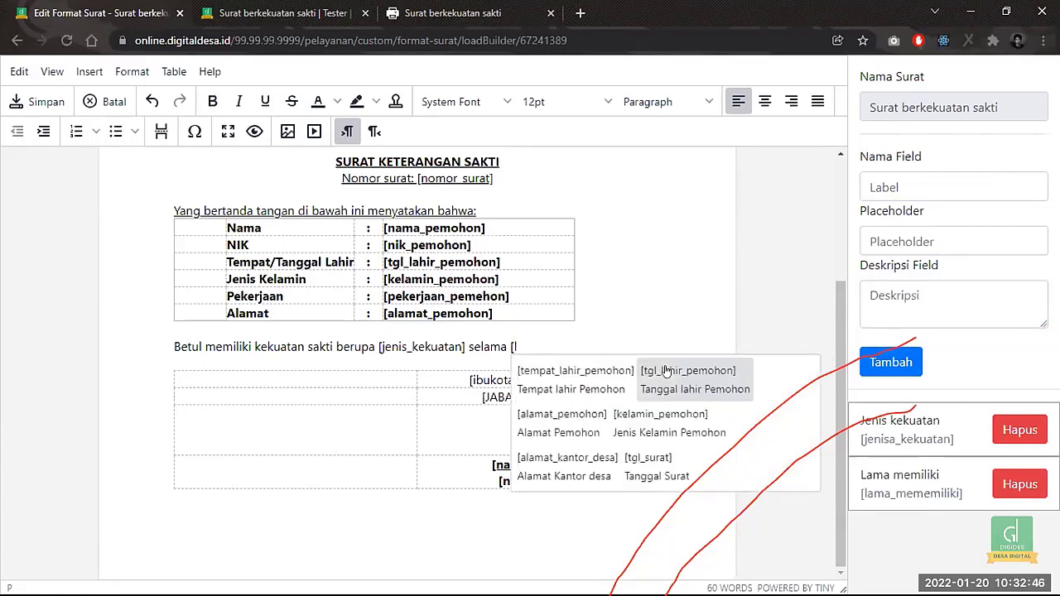
type("ama")
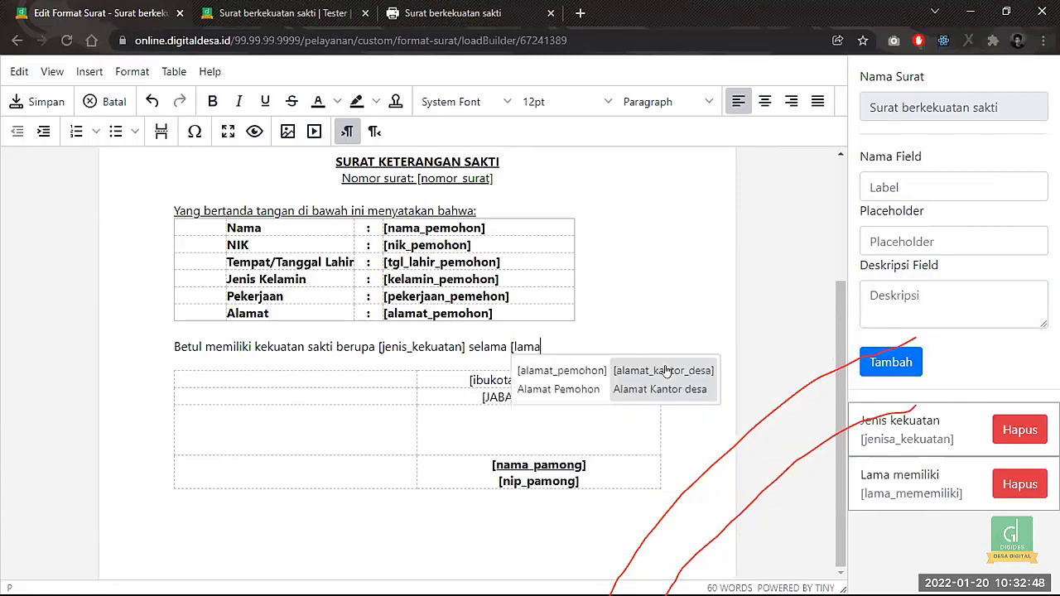
type("_mem")
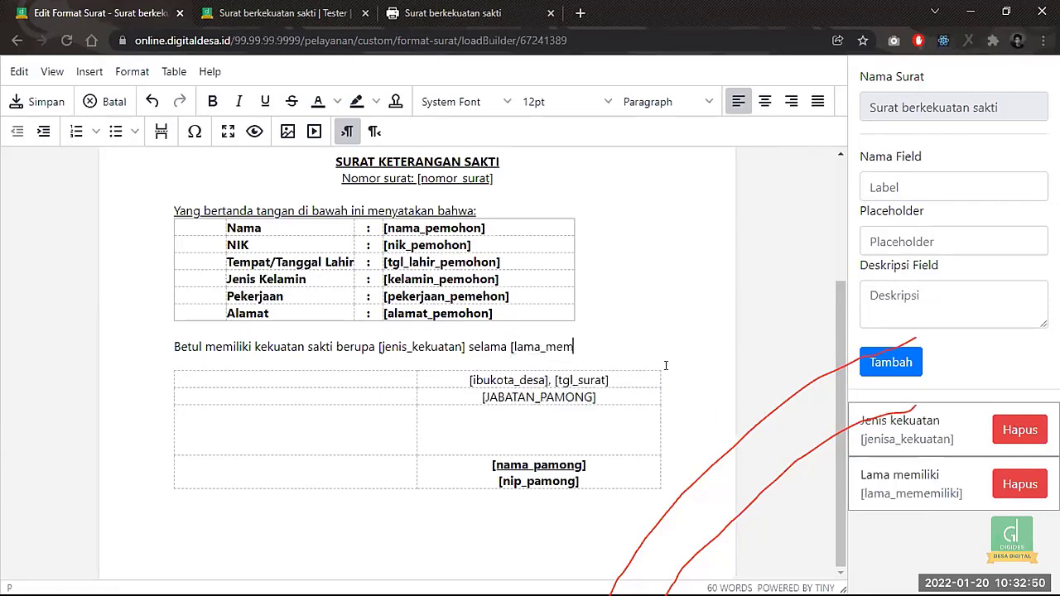
type("iliki]")
- Make the [jenis_kekuatan] placeholder in the closing sentence bold
key("Left")
key("Left")
key("Left")
key("Left")
key("Left")
key("Left")
key("Left")
key("Left")
key("Left")
key("Left")
key("Left")
key("Left")
key("Left")
key("Left")
key("Left")
key("Left")
key("Left")
key("Left")
key("Left")
key("Left")
key("Right")
key("Right")
key("Right")
key("Right")
key("Right")
key("Right")
key("Right")
key("Right")
key("Right")
key("Right")
key("Right")
key("Right")
key("Right")
key("Right")
key("Right")
key("Right")
key("Right")
key("Right")
key("Right")
key("Right")
key("Right")
key("Right")
key("Right")
key("Right")
key("Right")
key("Right")
key("Right")
key("Right")
key("Right")
key("Right")
key("Right")
key("Right")
key("Right")
key("Right")
key("Right")
key("Right")
key("Right")
key("Right")
key("Right")
key("Right")
key("Left")
key("Left")
key("Left")
key("Left")
key("Left")
key("Left")
key("Left")
key("Left")
key("Left")
key("Left")
key("Left")
key("Left")
key("Left")
key("Left")
key("Left")
key("Left")
key("Left")
key("Left")
key("Left")
key("Left")
key("shift+Left")
key("shift+Left")
key("shift+Left")
key("shift+Left")
key("shift+Left")
key("shift+Left")
key("shift+Left")
key("shift+Left")
key("shift+Left")
key("shift+Left")
key("shift+Left")
key("shift+Left")
key("shift+Left")
key("shift+Left")
key("shift+Left")
key("shift+Left")
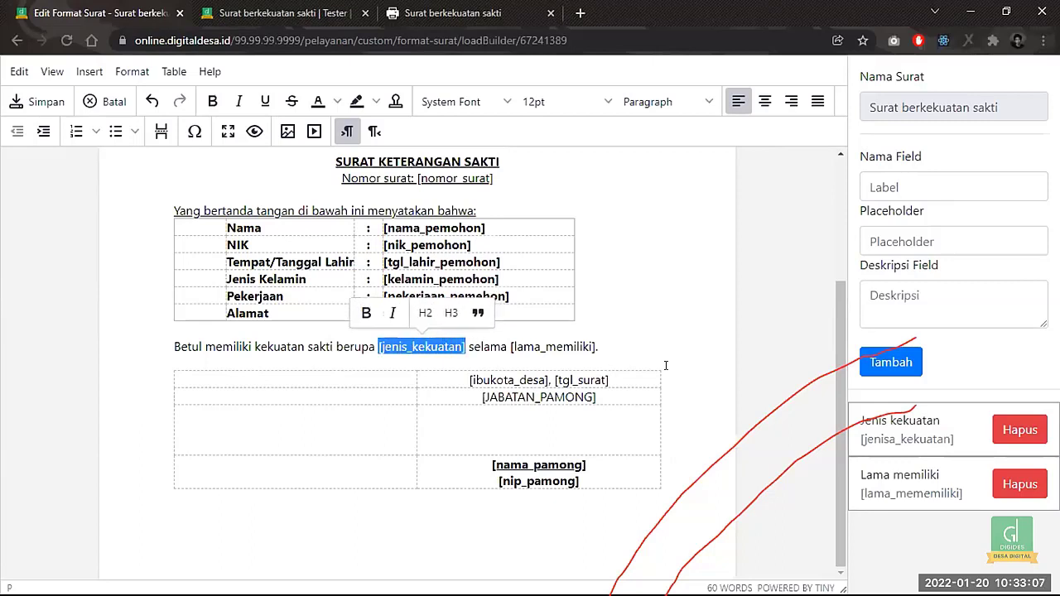
left_click(364, 313)
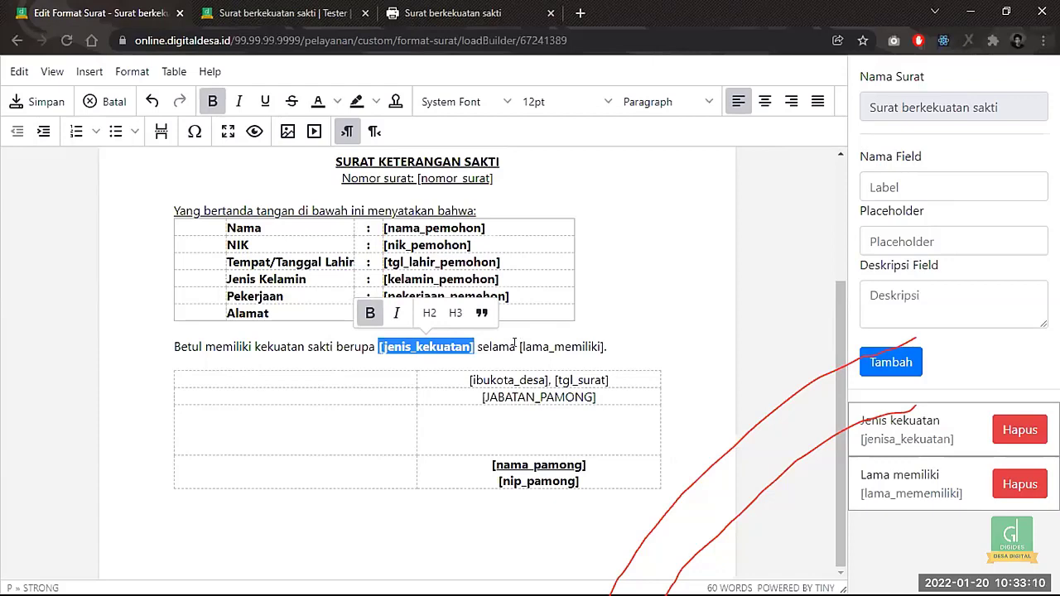
- Make the [lama_memiliki] placeholder in the closing sentence bold
left_click(519, 346)
key("shift+Right")
key("shift+Right")
key("shift+Right")
key("shift+Right")
key("shift+Right")
key("shift+Right")
key("shift+Right")
key("shift+Right")
key("shift+Right")
key("shift+Right")
key("shift+Right")
key("shift+Right")
key("shift+Right")
key("shift+Right")
key("shift+Right")
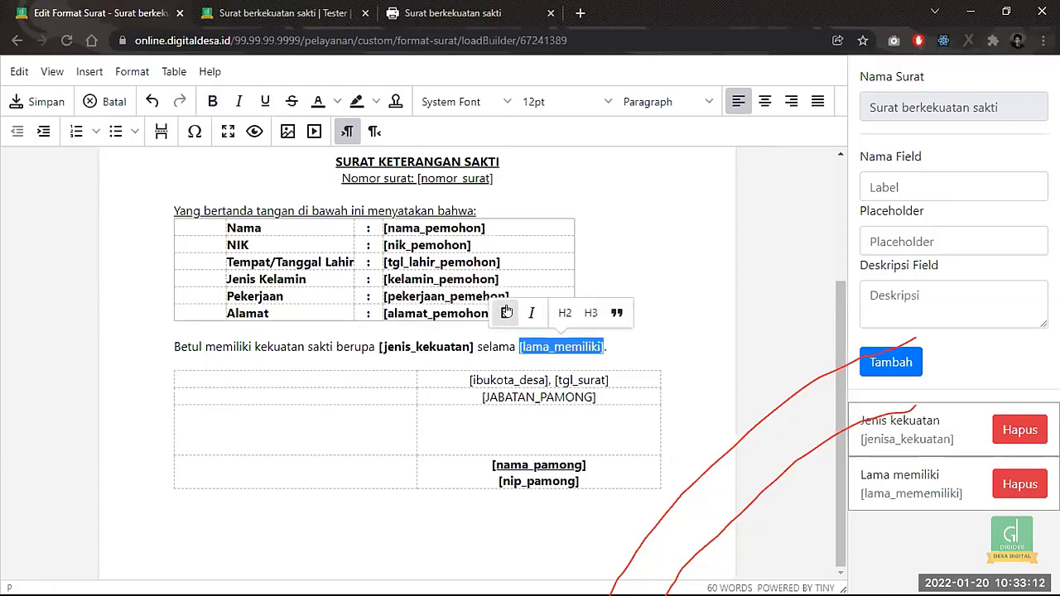
- Make the [lama_memiliki] placeholder in the closing sentence bold and save the letter format
left_click(506, 313)
left_click(662, 356)
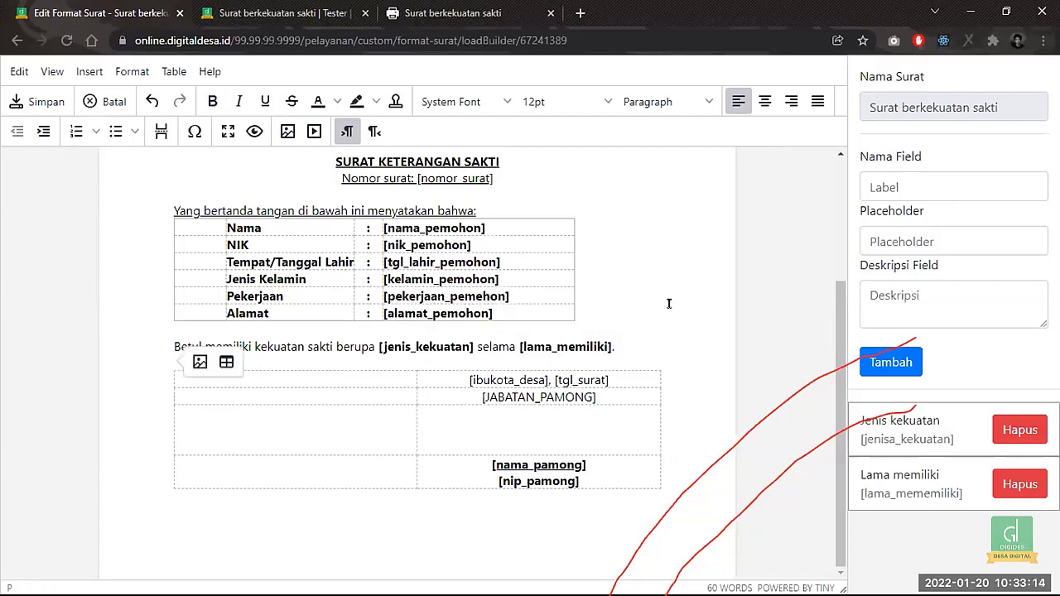
scroll(669, 303, "up", 3)
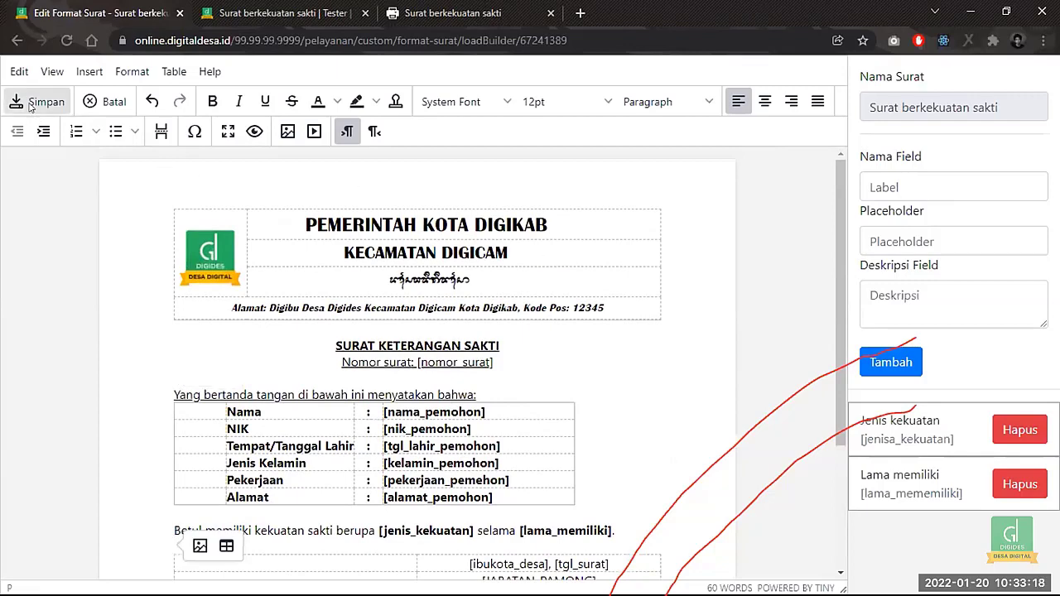
left_click(33, 102)
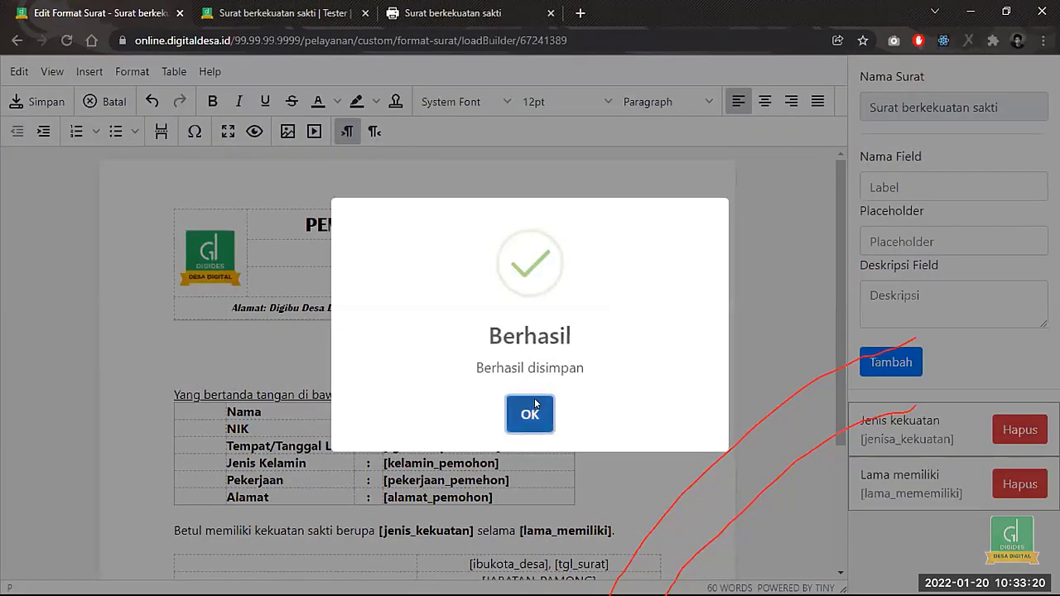
left_click(535, 404)
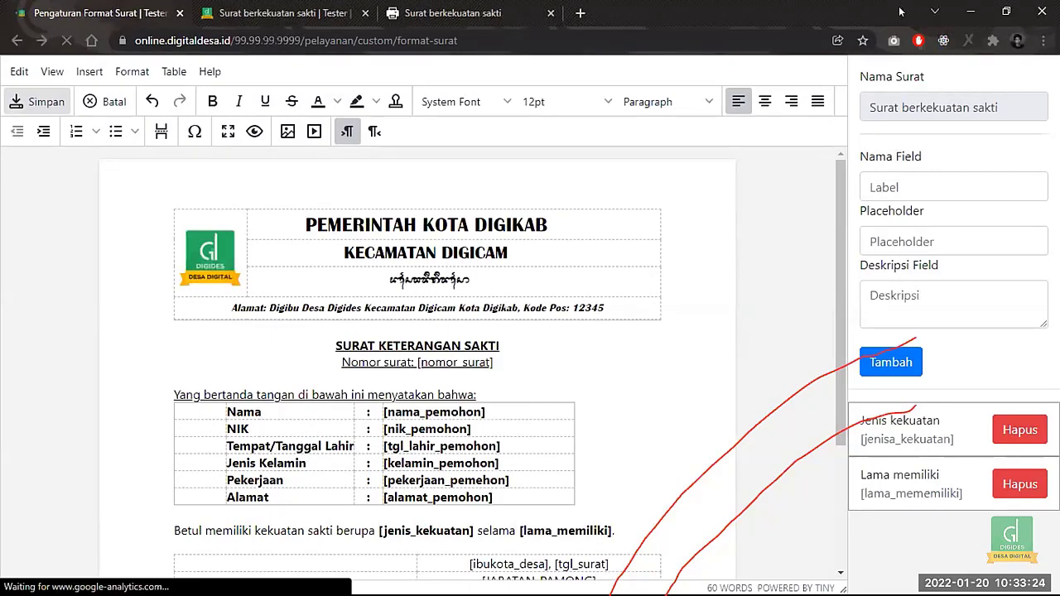
left_click_drag(901, 12, 501, 96)
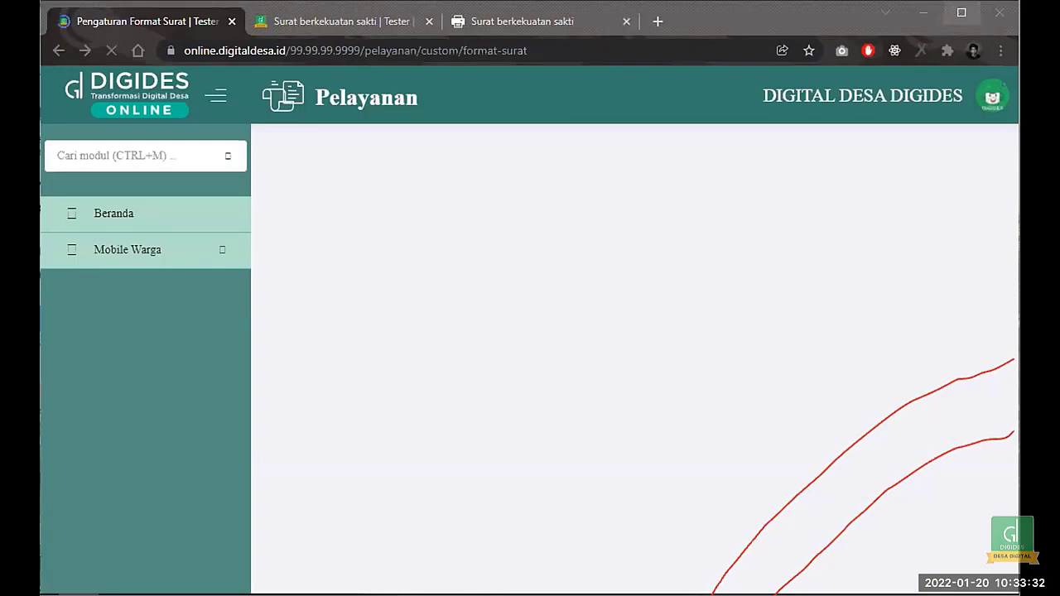
double_click(337, 8)
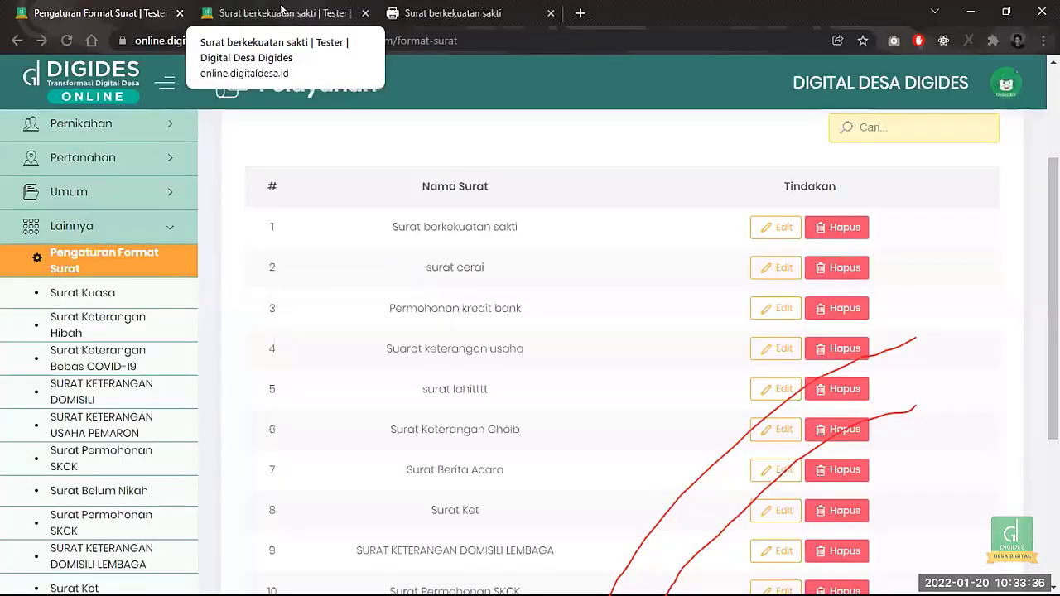
left_click(282, 9)
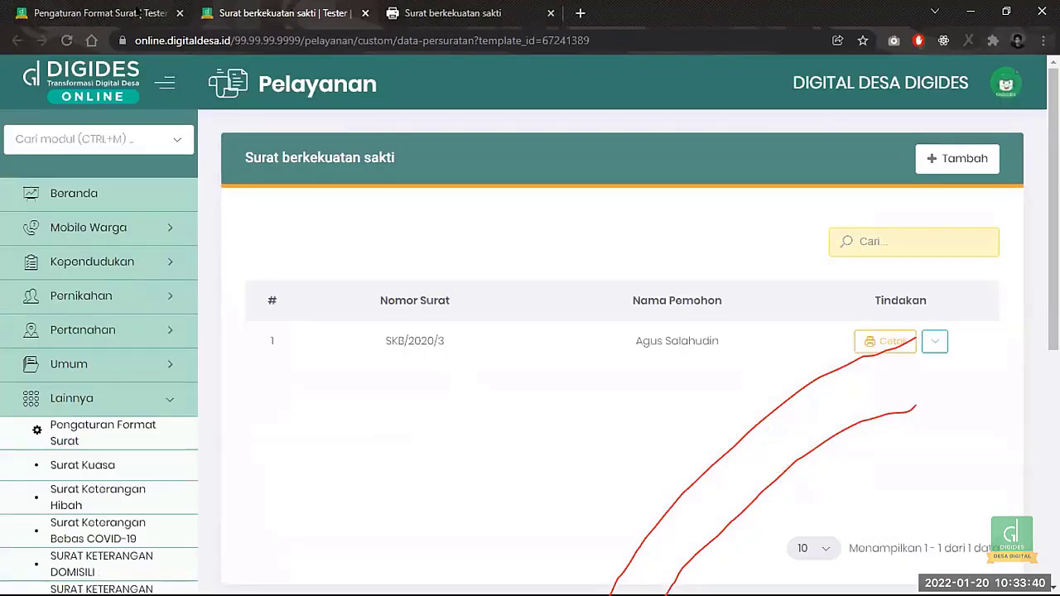
left_click(135, 12)
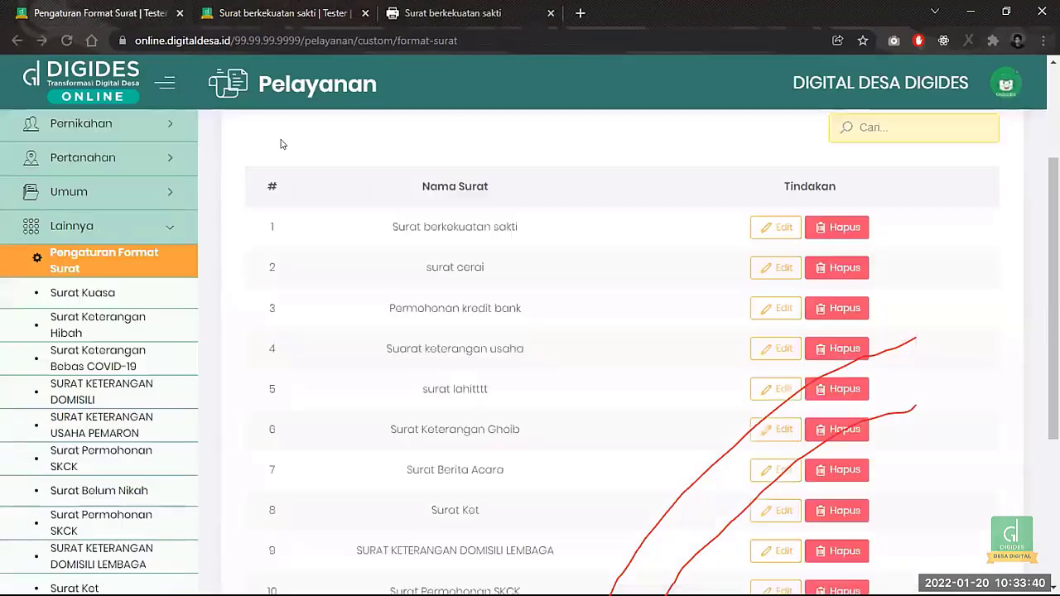
left_click(418, 225)
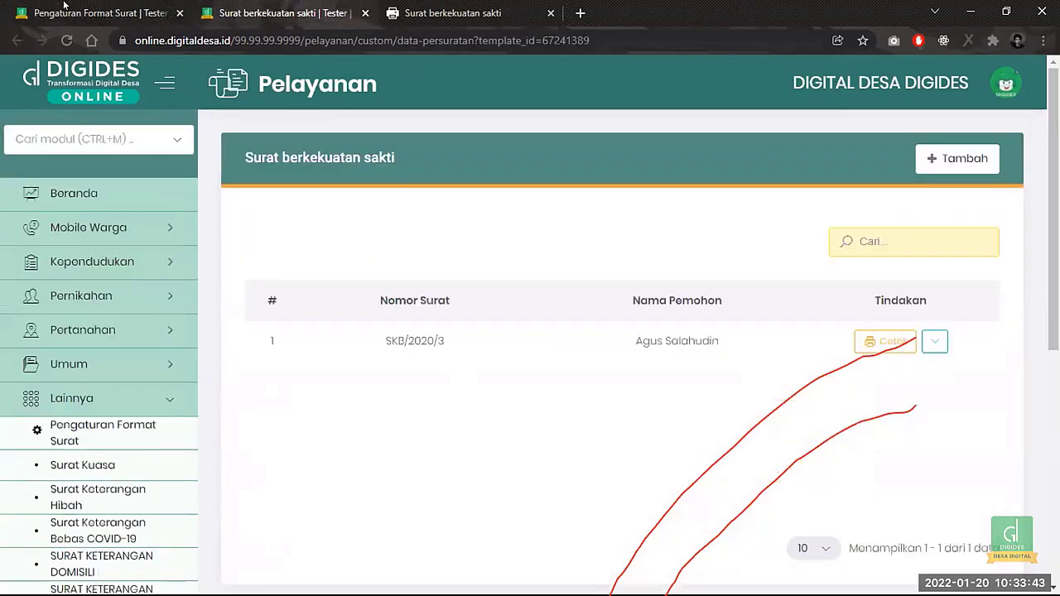
left_click(63, 4)
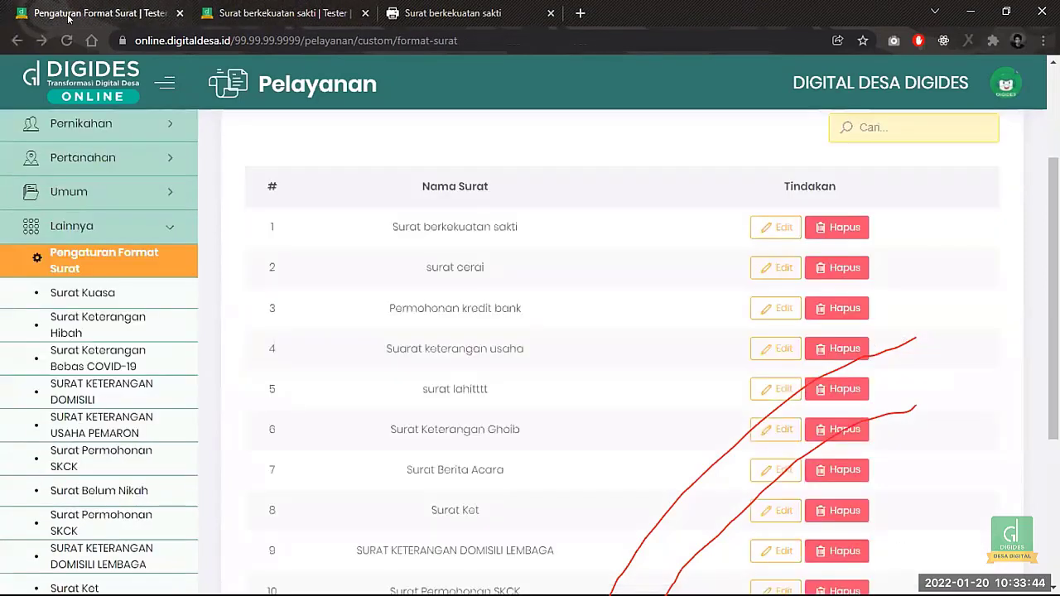
- Delete the existing record from the Surat berkekuatan sakti letter list and close its print preview
left_click(254, 5)
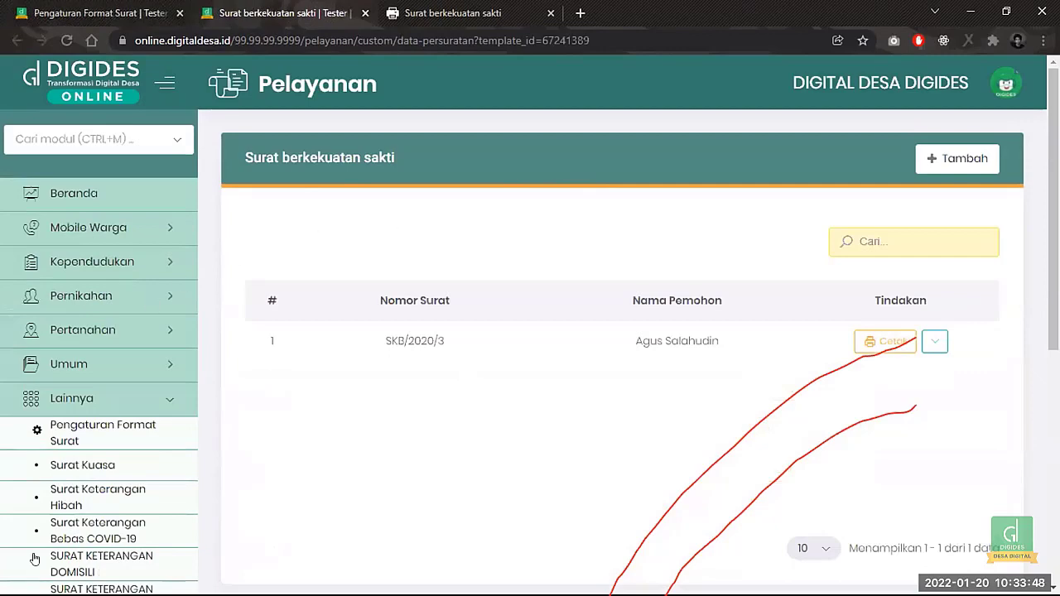
scroll(34, 559, "down", 5)
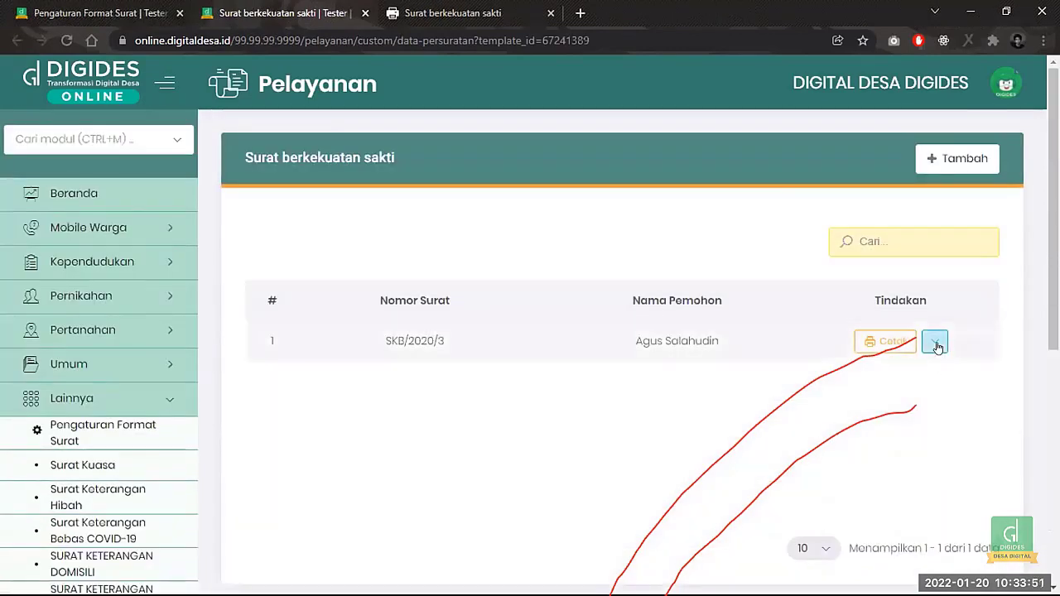
left_click(936, 344)
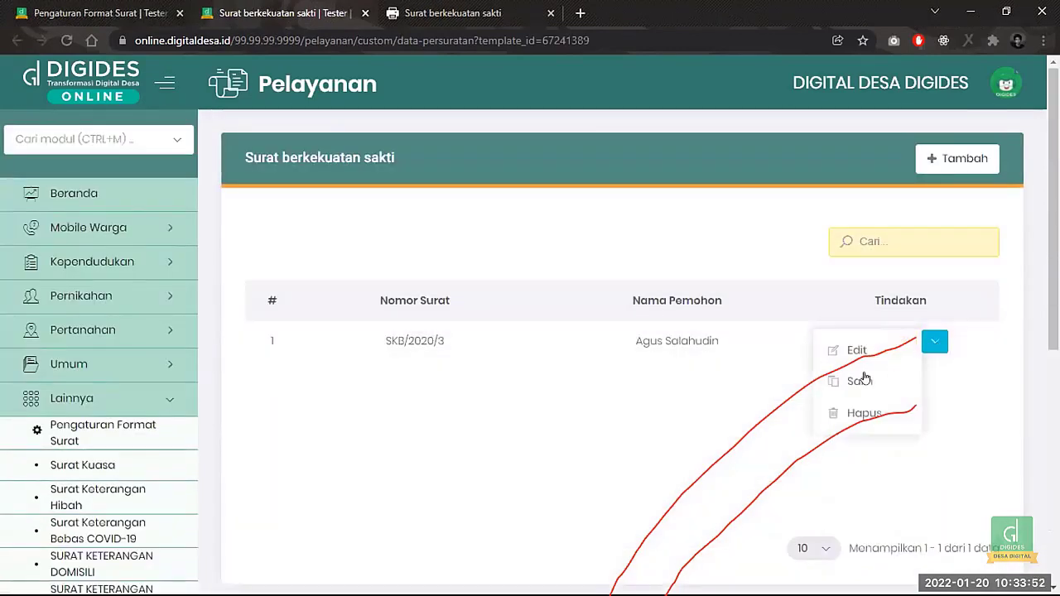
left_click(849, 416)
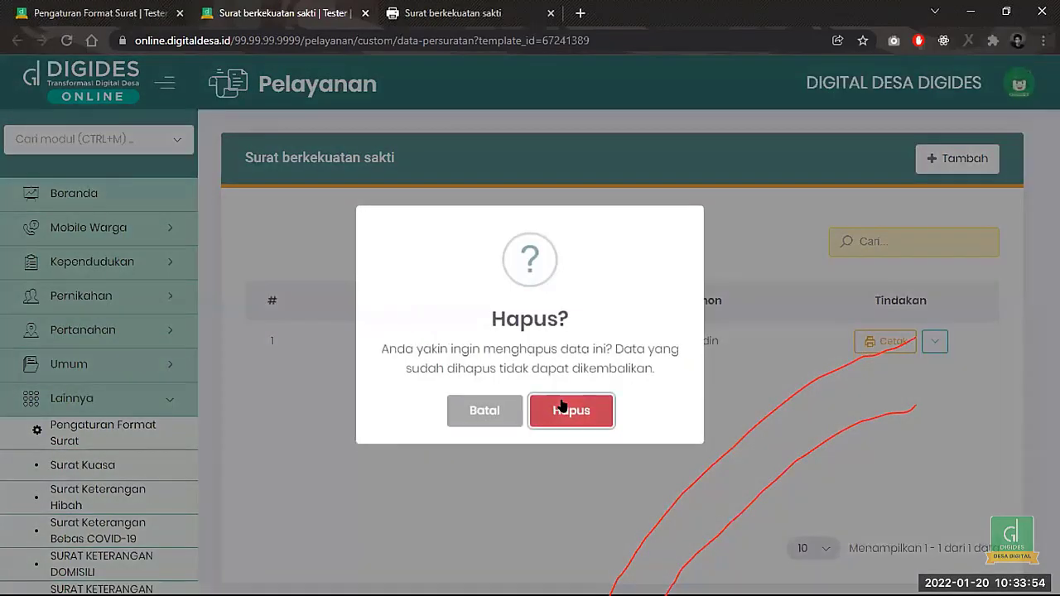
left_click(561, 411)
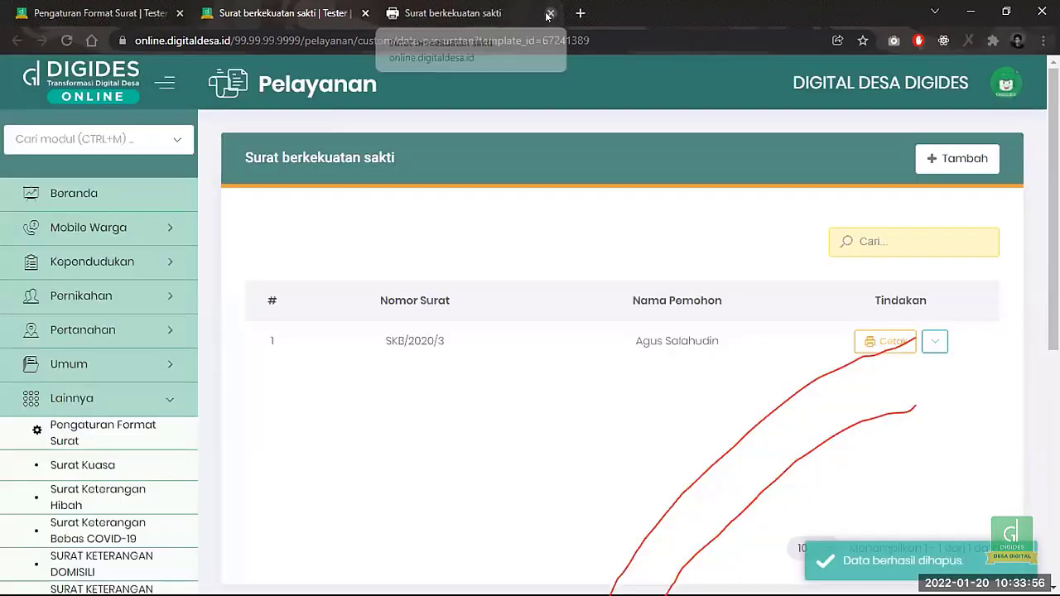
left_click(550, 13)
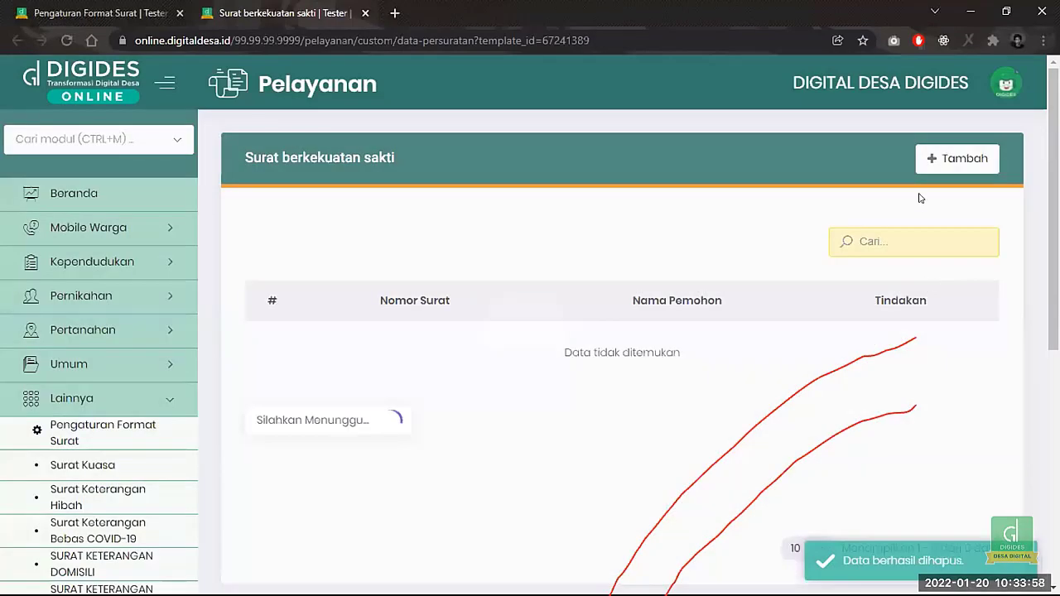
- Open the form for adding a Surat berkekuatan sakti record, check its custom fields, and close it
left_click(931, 161)
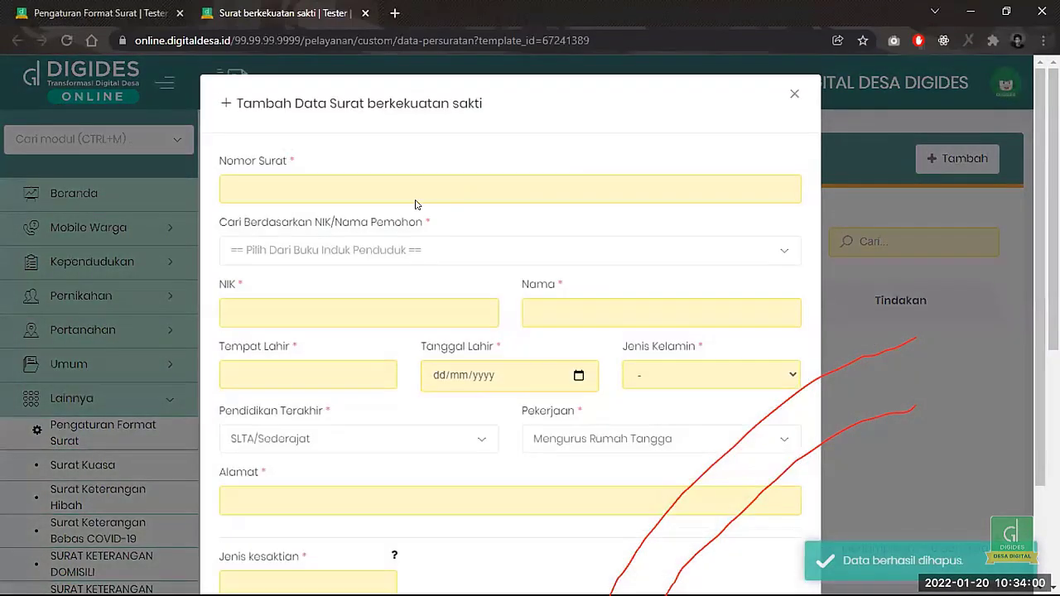
scroll(416, 205, "down", 2)
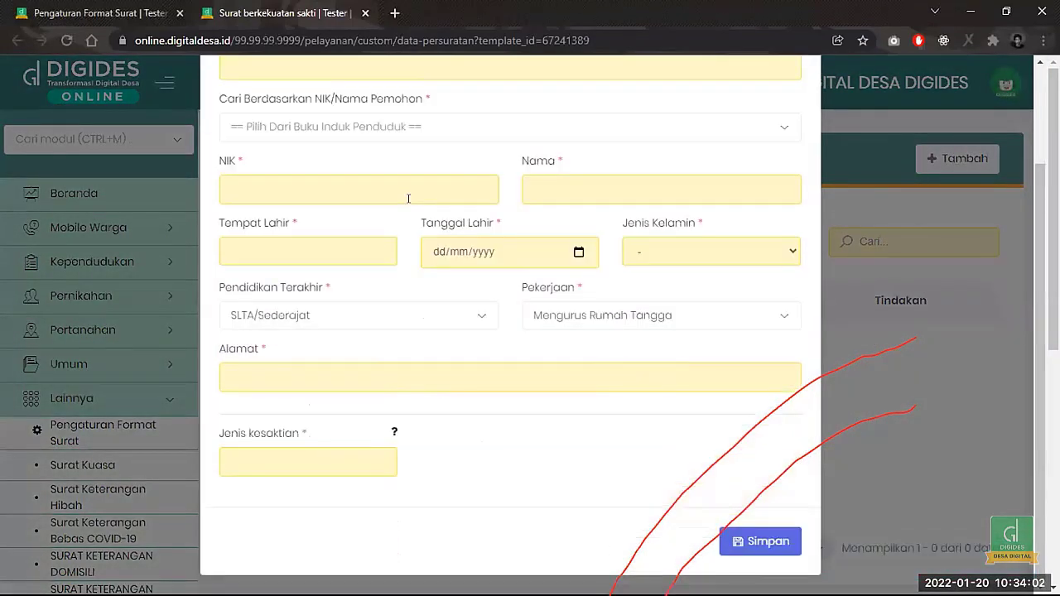
scroll(410, 197, "up", 2)
left_click(793, 96)
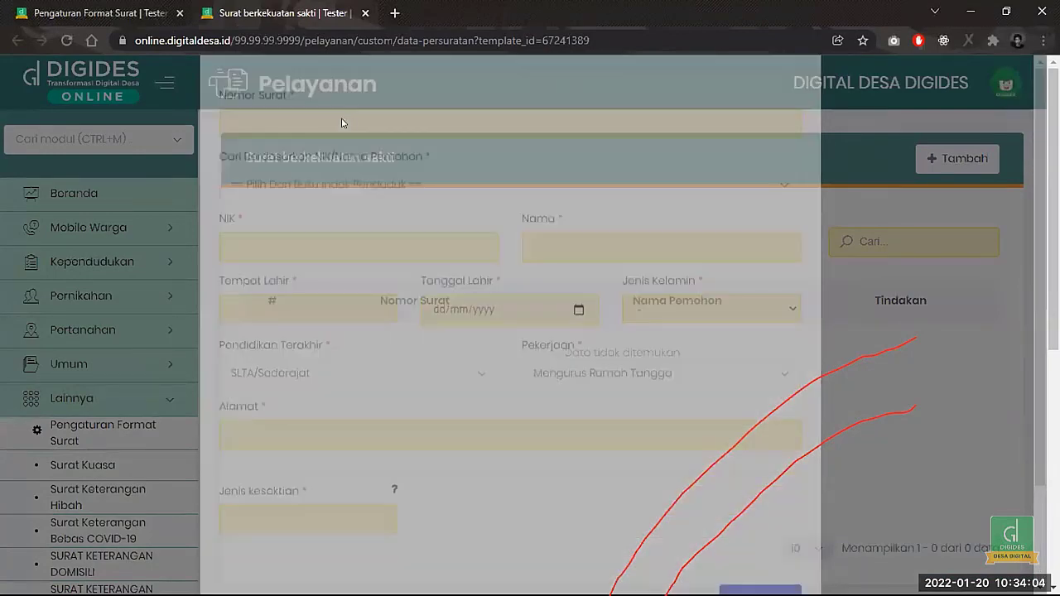
- Reopen the Surat berkekuatan sakti format for editing from the list of letter formats
left_click(131, 14)
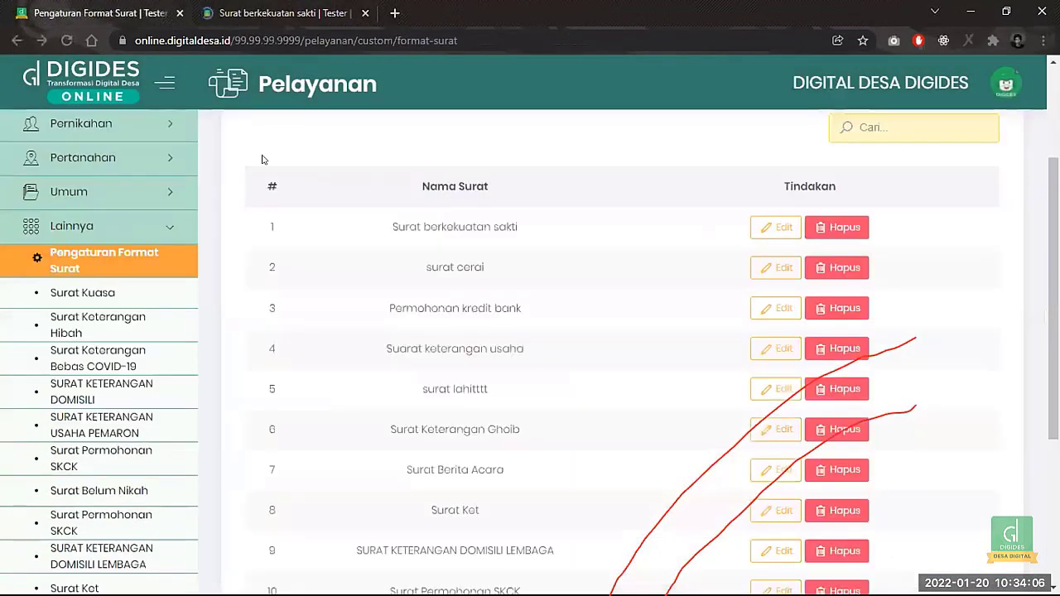
left_click(510, 243)
left_click(764, 232)
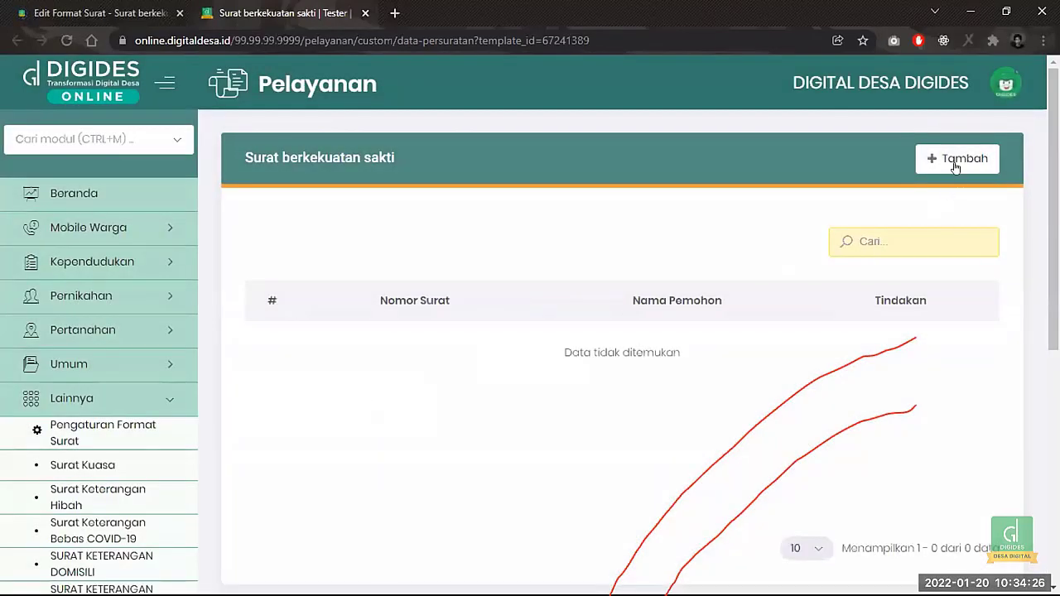
- Start a new Surat berkekuatan sakti record and check the Jenis kekuatan and Lama memiliki fields in its form
left_click(955, 161)
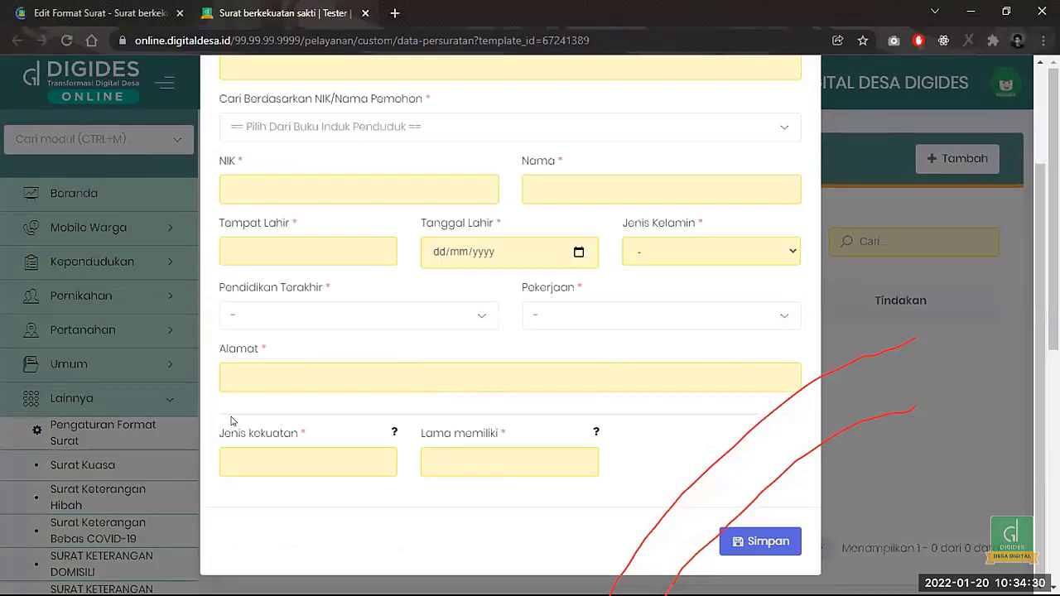
scroll(232, 422, "up", 3)
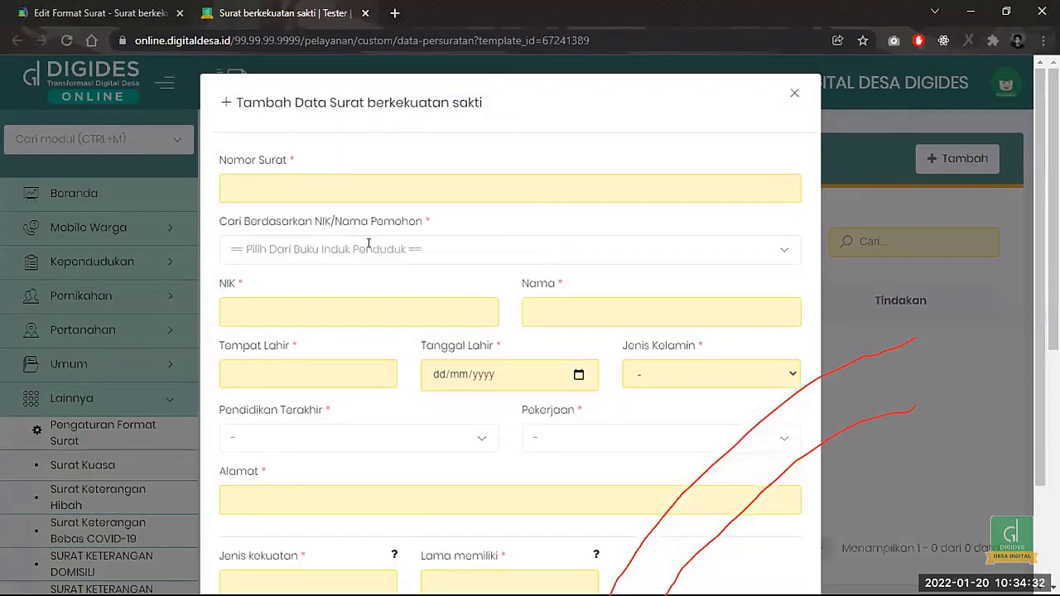
scroll(208, 439, "down", 3)
left_click_drag(216, 433, 507, 433)
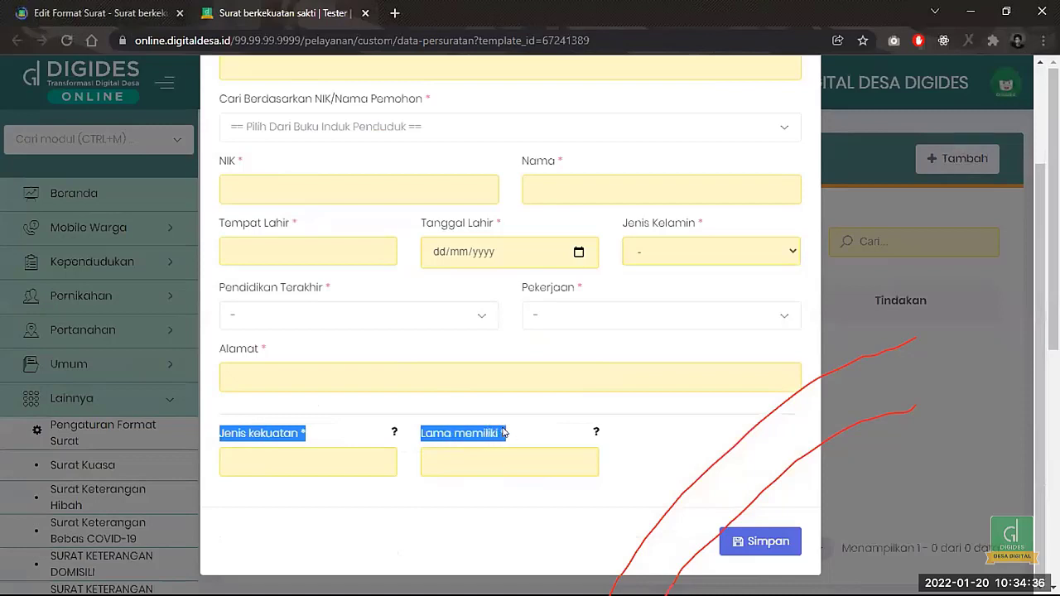
left_click(263, 439)
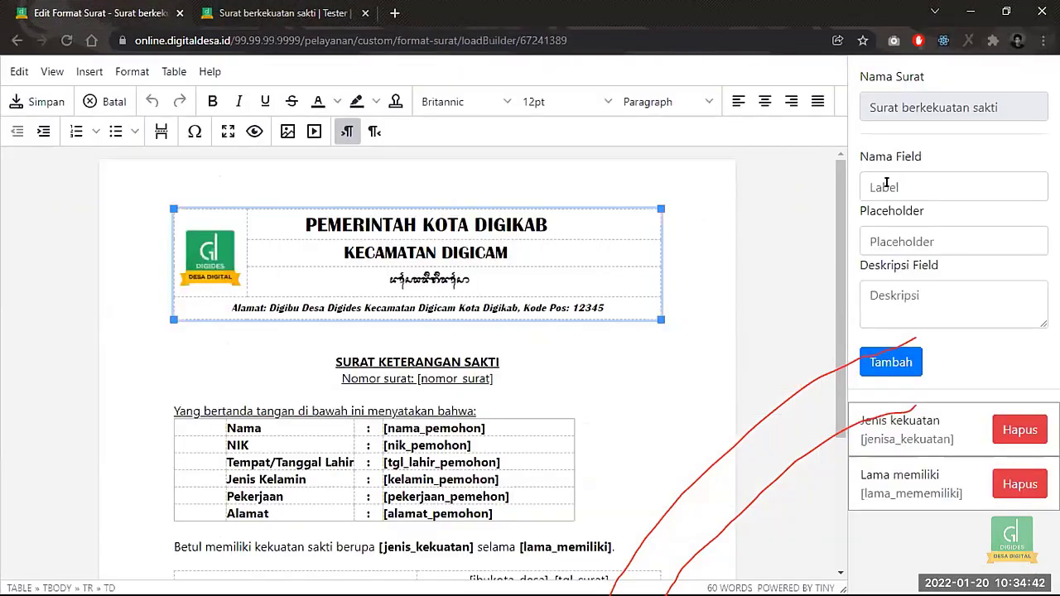
- Compare the format editor's Nama Field, Placeholder and Deskripsi Field inputs with the custom fields in the new record form
left_click(886, 182)
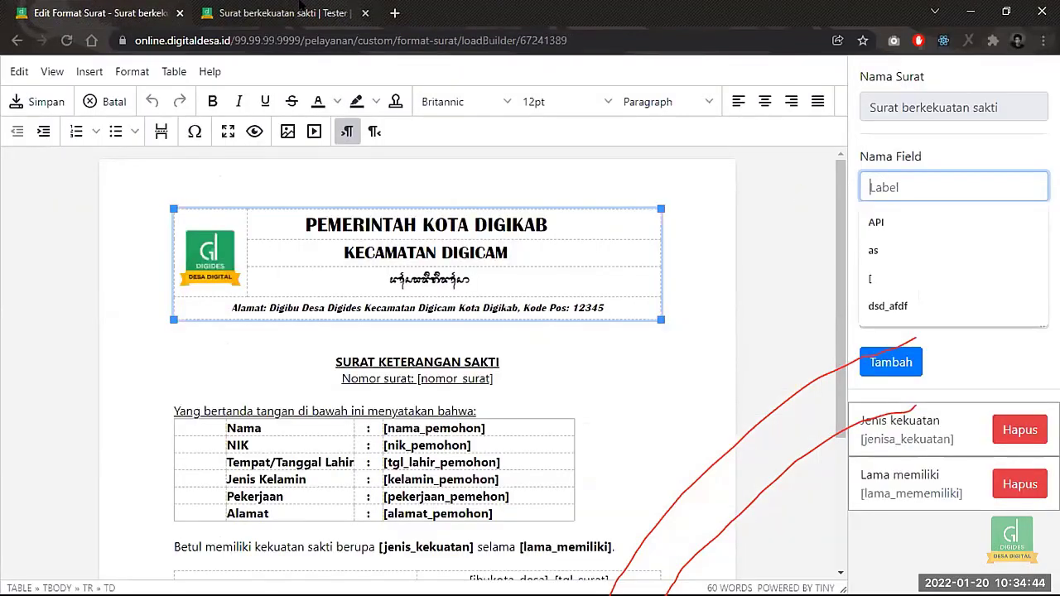
left_click(303, 13)
left_click_drag(222, 434, 300, 440)
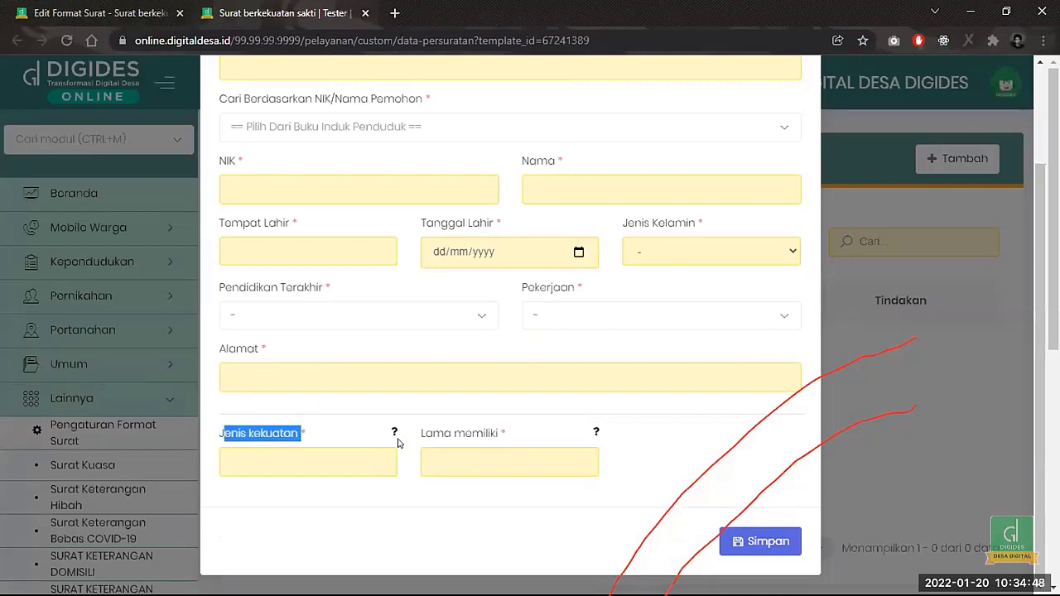
left_click(100, 12)
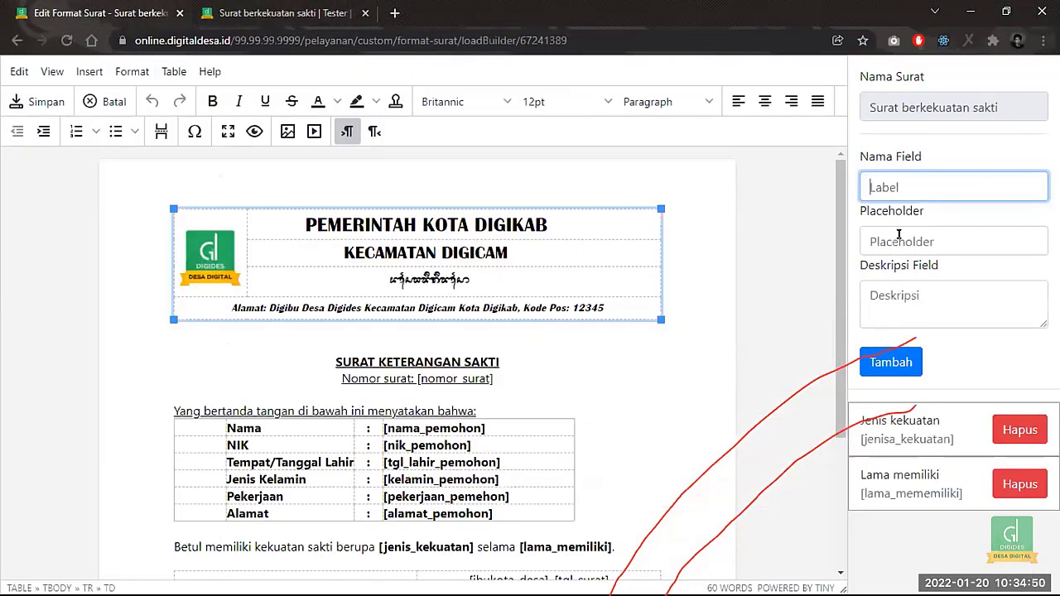
key("Tab")
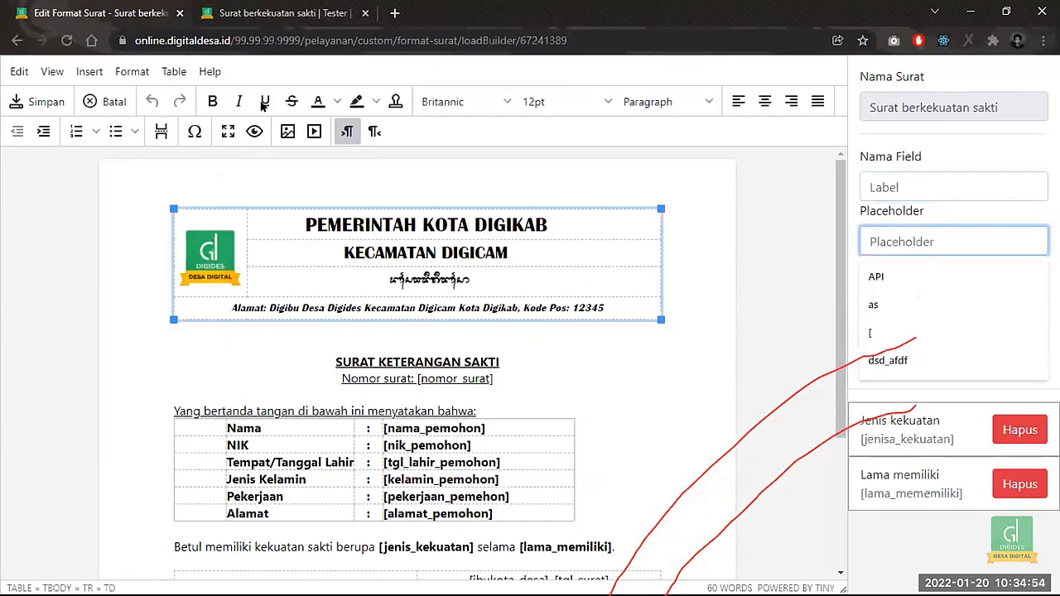
left_click(251, 12)
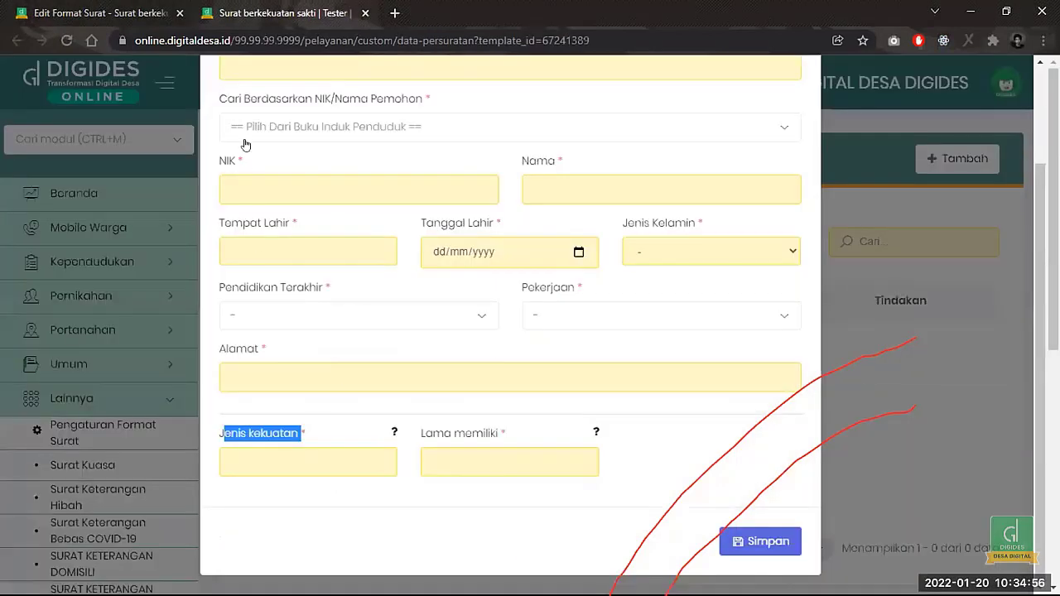
left_click(101, 8)
left_click(905, 286)
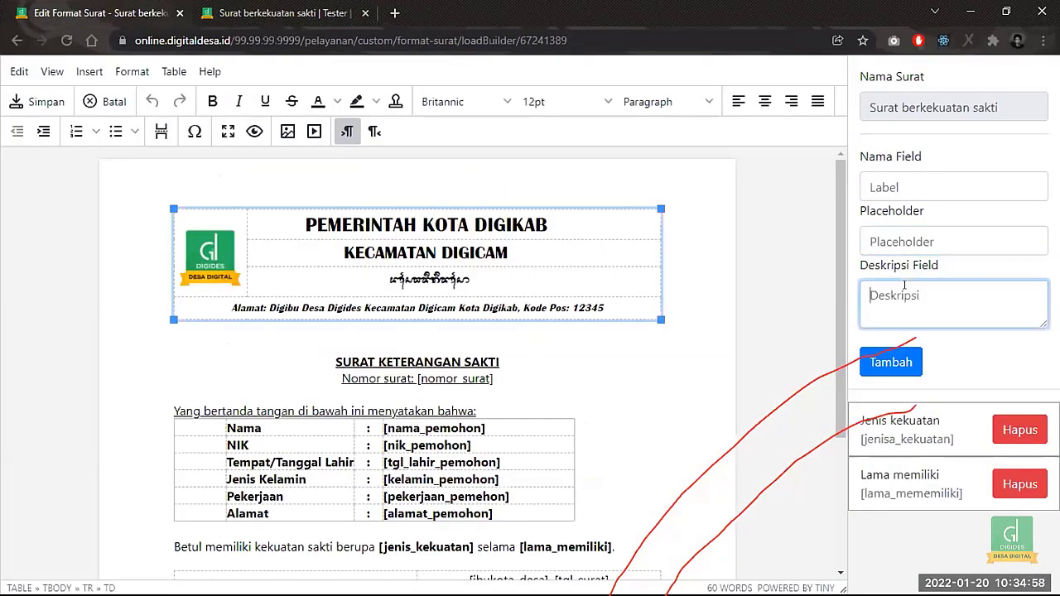
- View the help descriptions of the Jenis kekuatan and Lama memiliki fields in the new record form
left_click(251, 12)
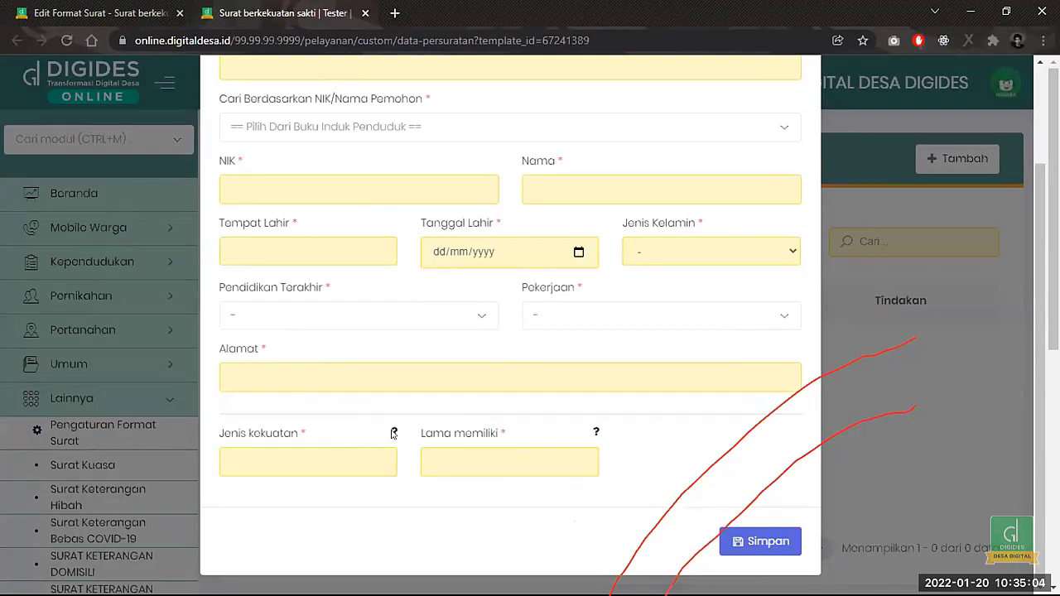
mouse_move(393, 434)
mouse_move(594, 432)
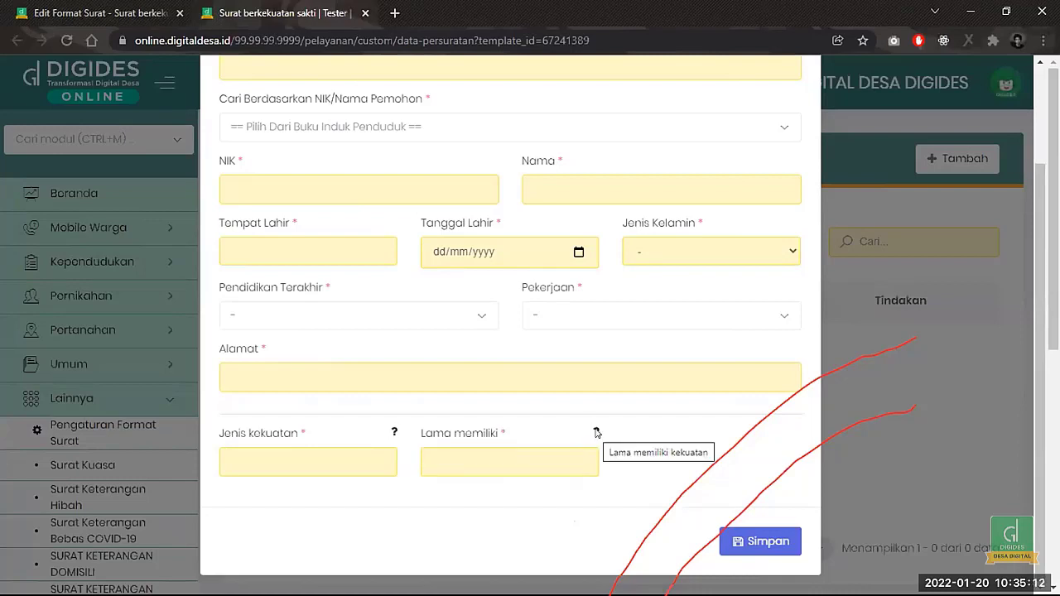
- Set the Nomor Surat to 198/2.01.5/DPO/TR/X/2020 and fill in the applicant's data by searching the resident register by name
scroll(466, 244, "up", 3)
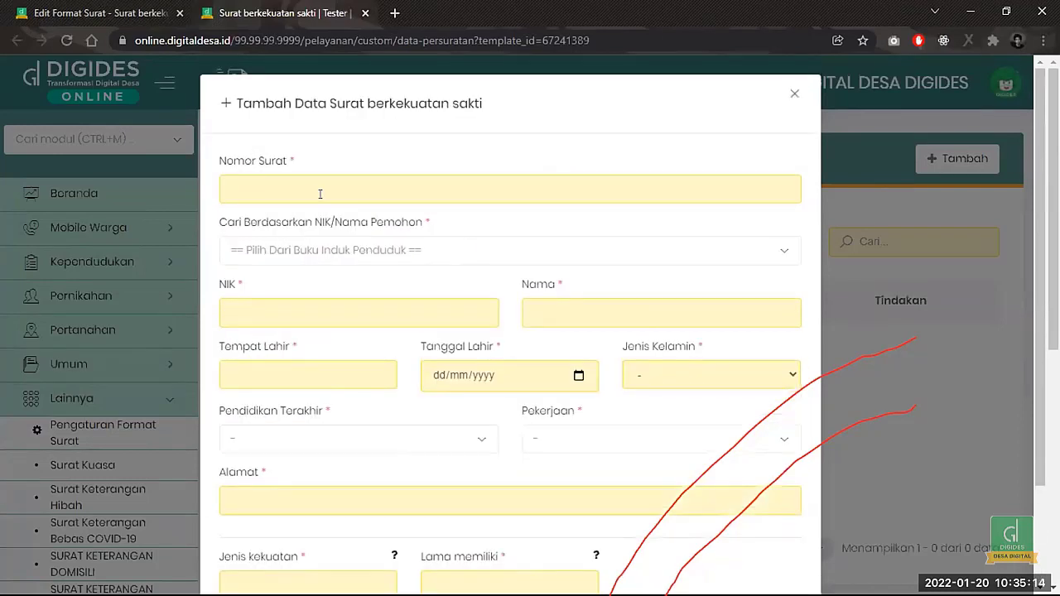
left_click(290, 195)
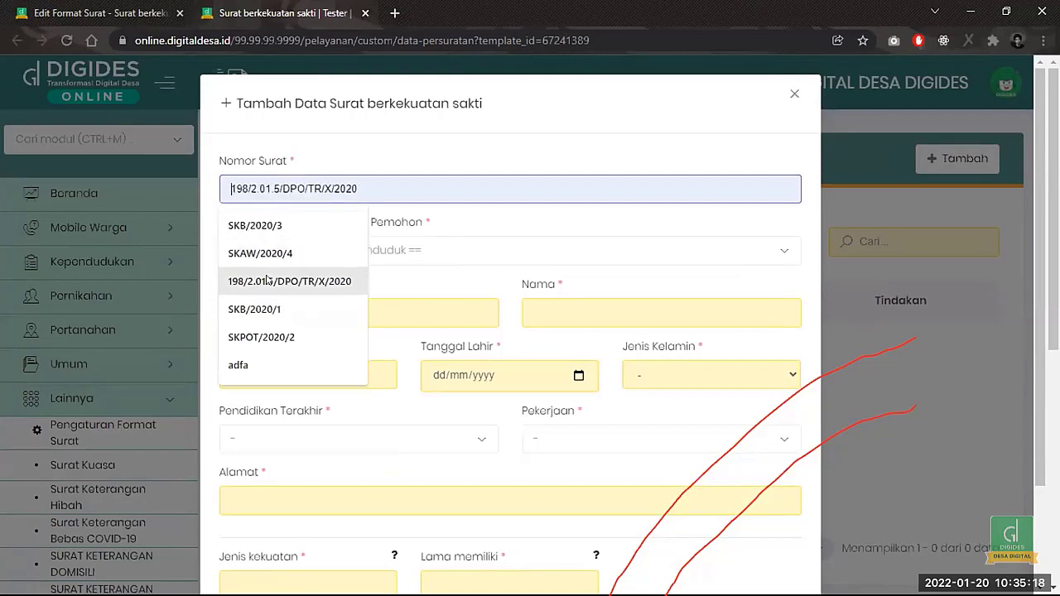
left_click(315, 282)
left_click(413, 268)
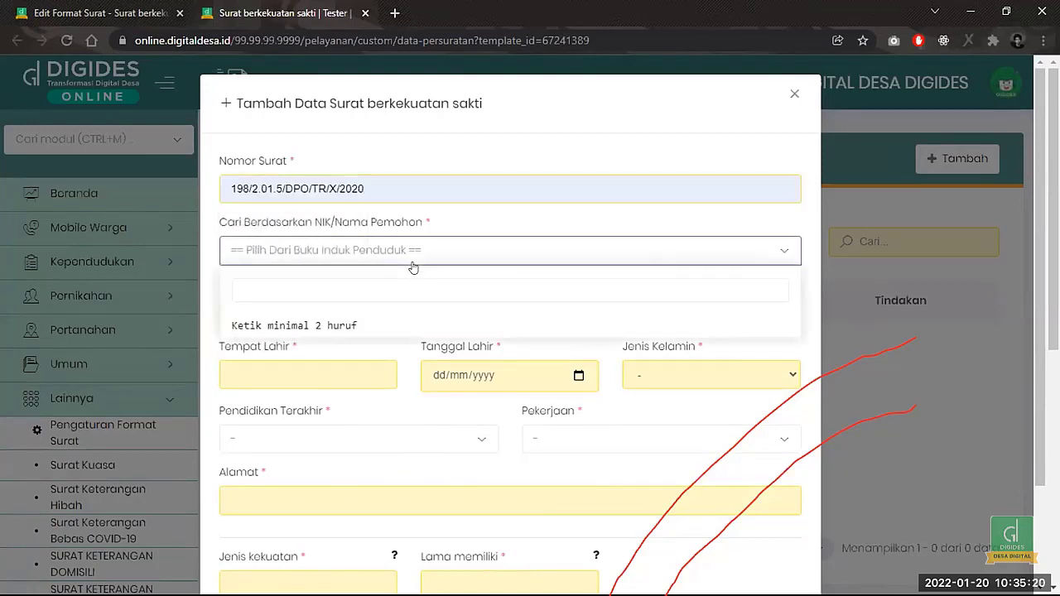
type("agus")
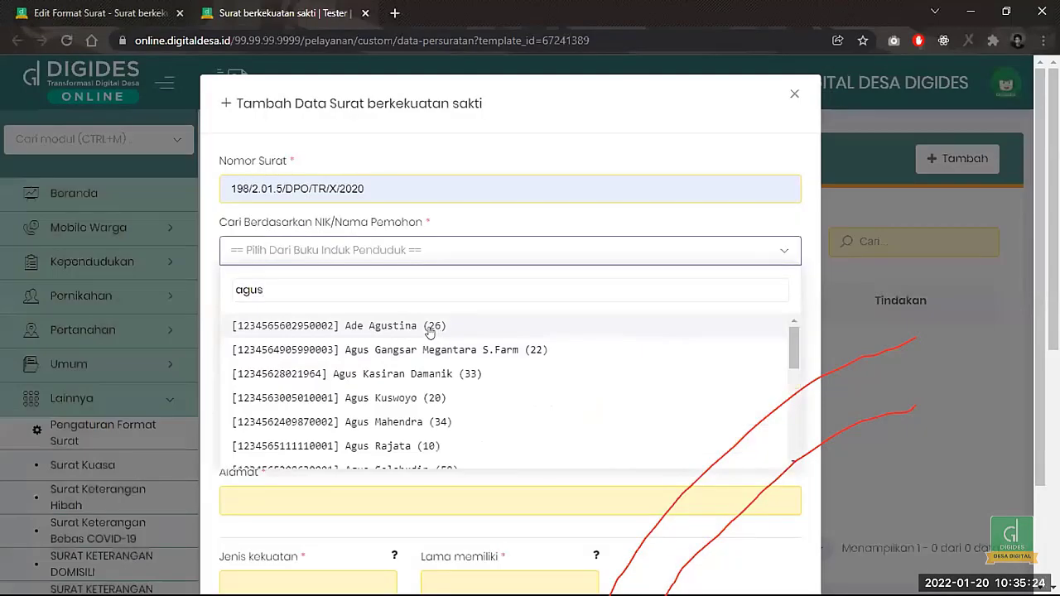
left_click(430, 327)
- Enter Terbang as Jenis kekuatan and 1 Tahun as Lama memiliki, and save the new record
scroll(430, 332, "down", 2)
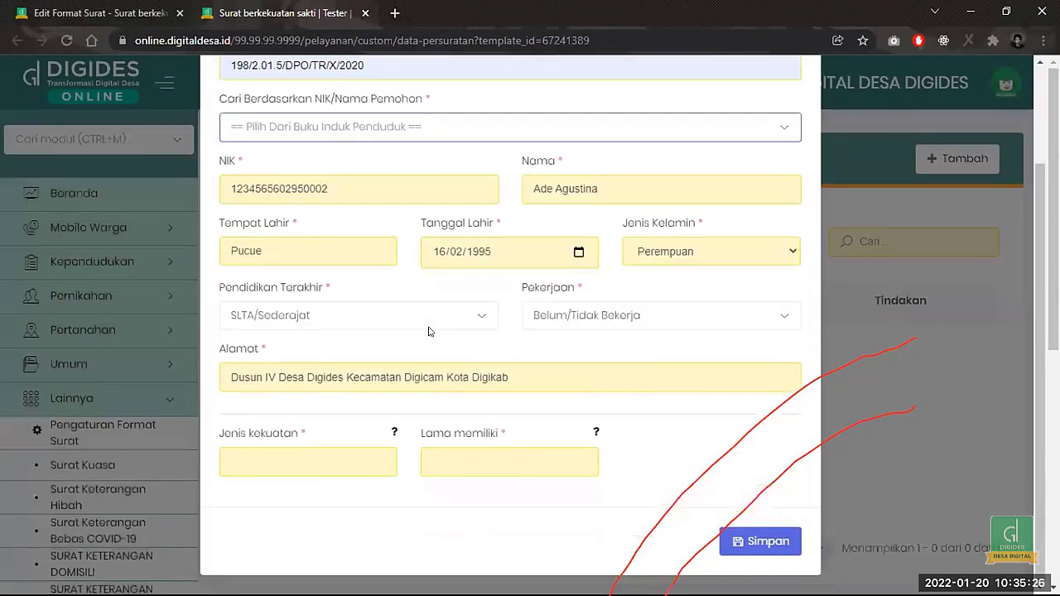
left_click(308, 454)
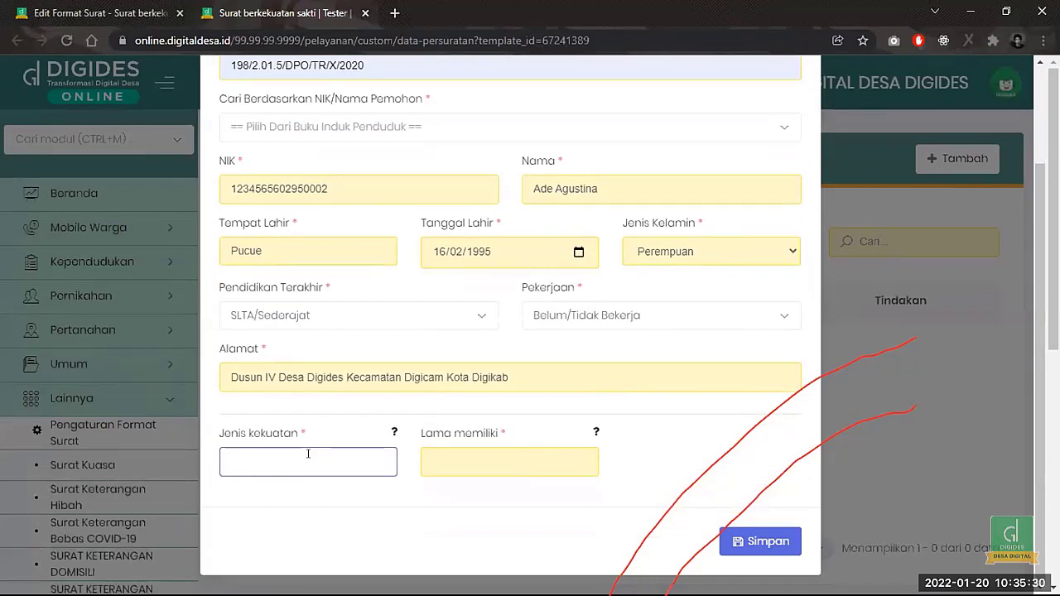
type("Terbang")
left_click(452, 456)
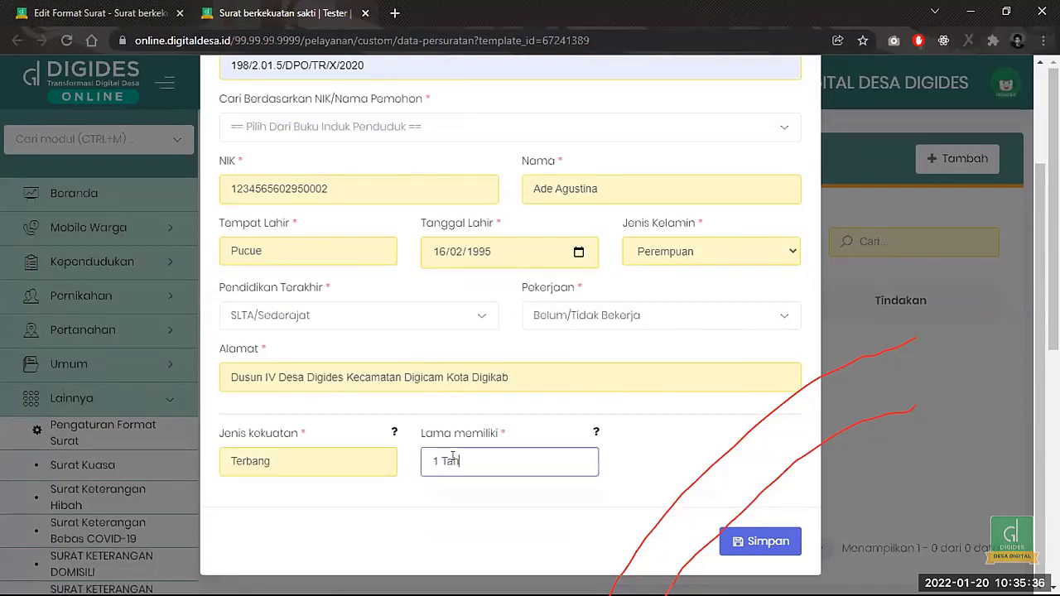
type("1 Tahnun")
key("BackSpace")
key("BackSpace")
key("BackSpace")
type("un")
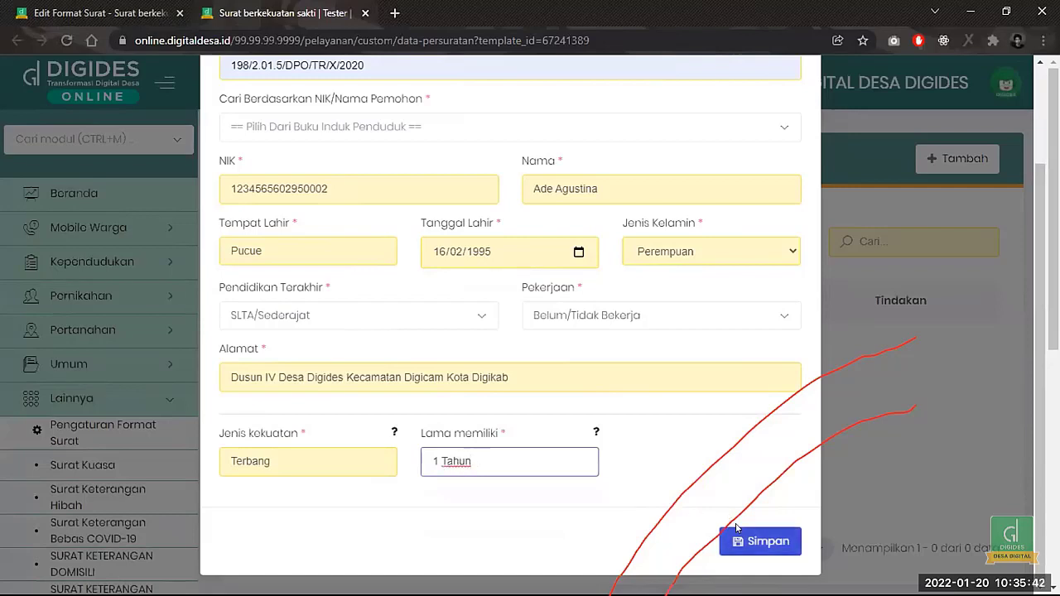
left_click(737, 527)
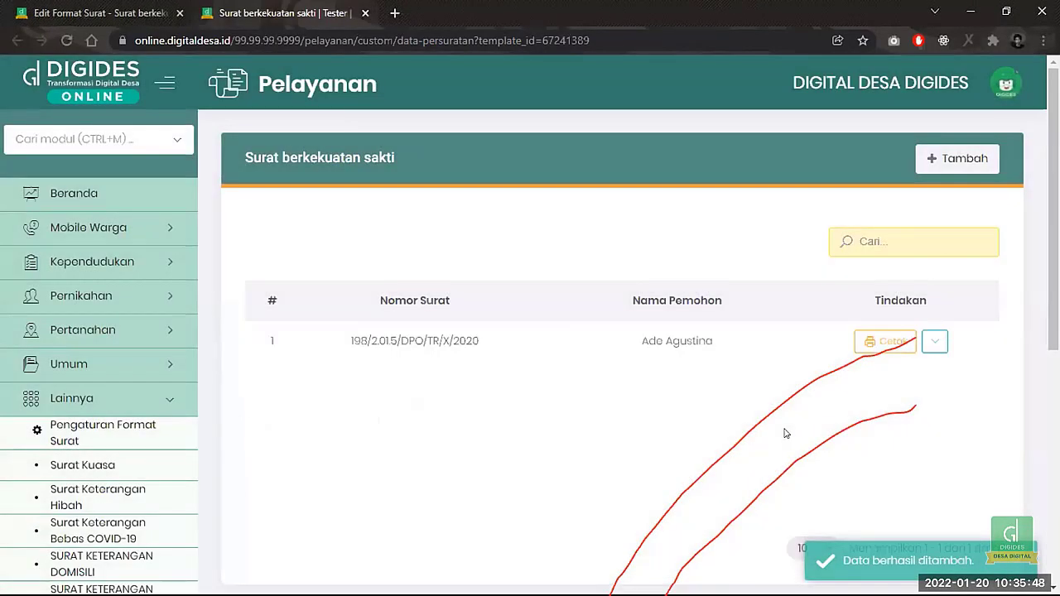
- Open the saved record's print preview beside the format editor and examine its Pekerjaan, jenis_kekuatan and lama_memiliki entries
left_click(871, 341)
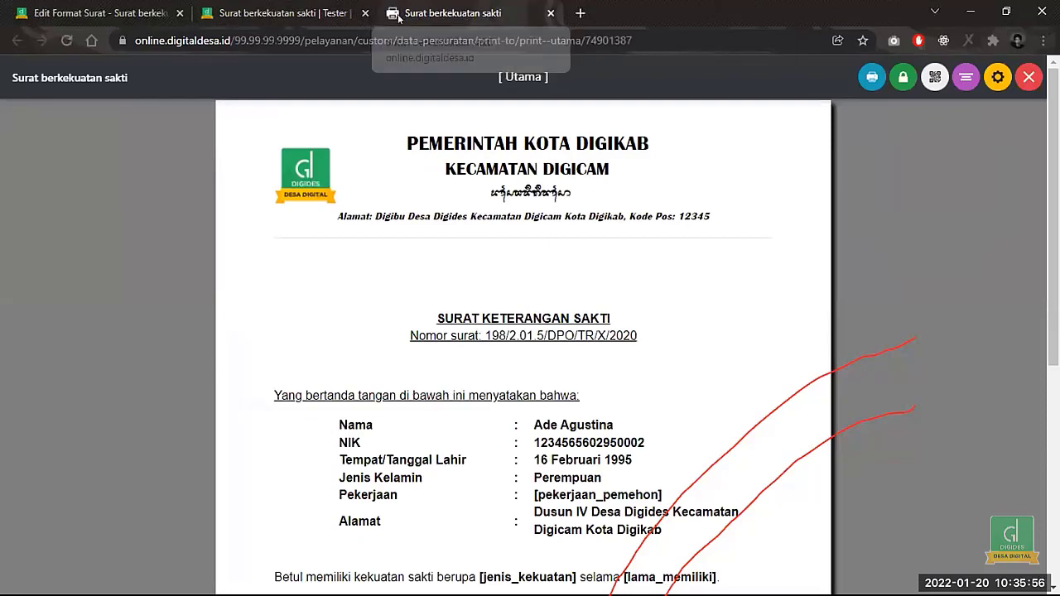
left_click_drag(398, 18, 219, 15)
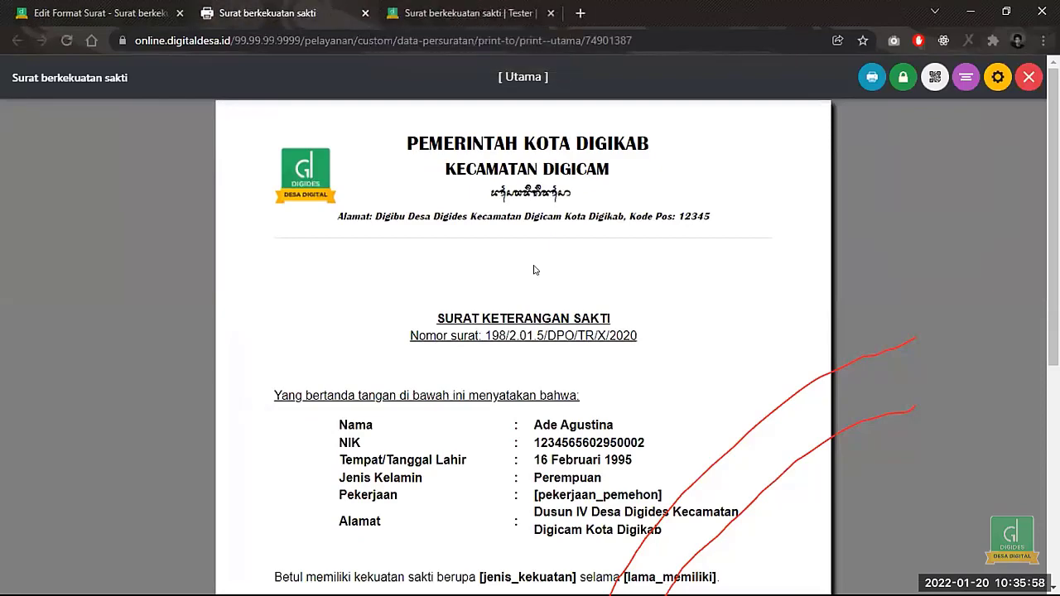
scroll(534, 270, "down", 5)
scroll(535, 270, "up", 4)
scroll(534, 270, "down", 3)
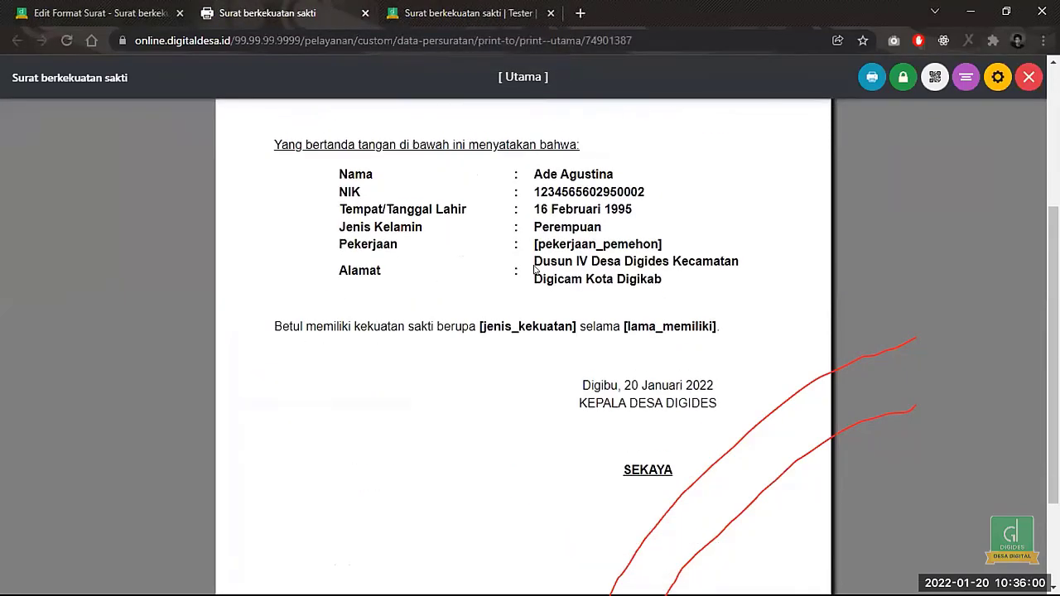
left_click_drag(476, 319, 637, 329)
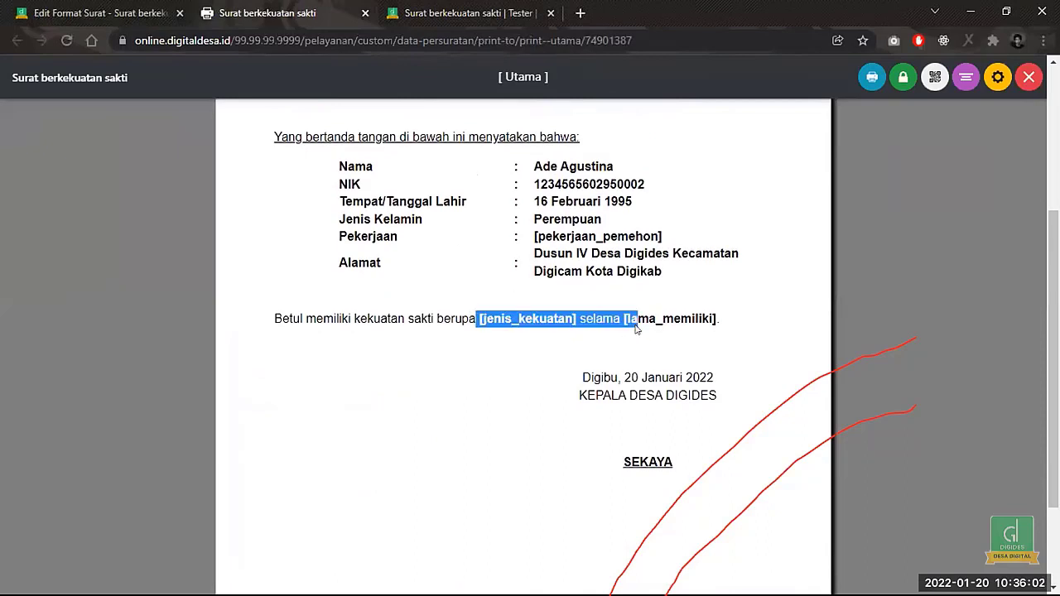
left_click(637, 329)
scroll(370, 256, "up", 1)
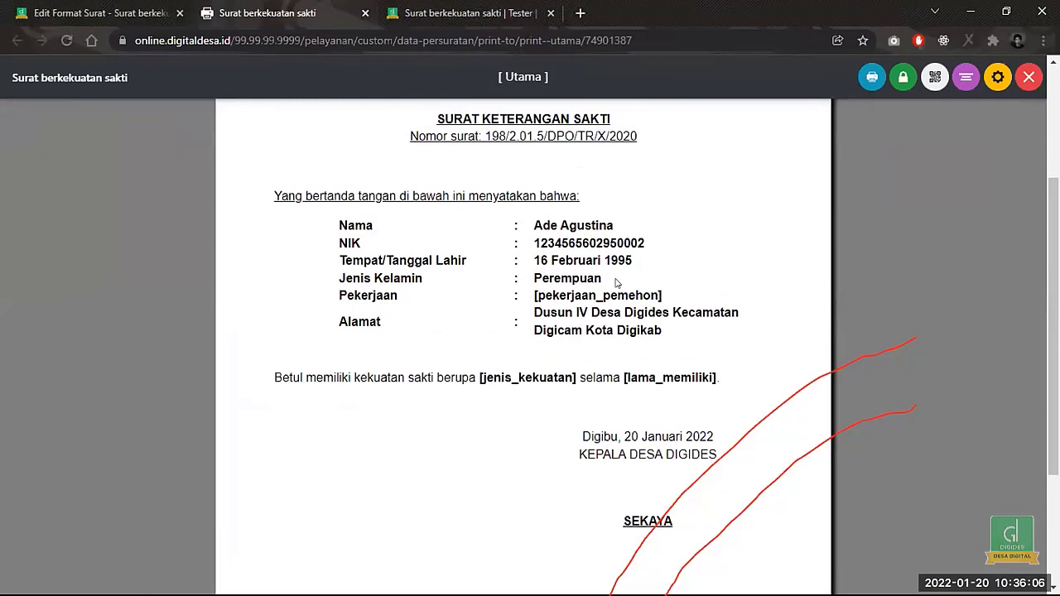
double_click(634, 295)
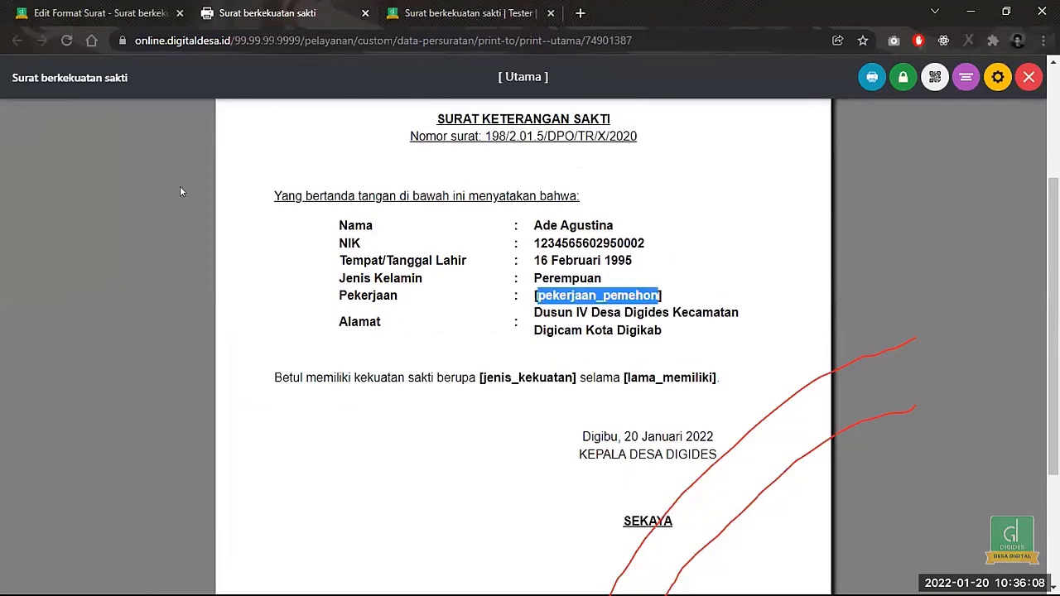
- Correct the placeholder in the Pekerjaan row of the letter format to [pekerjaan_pemohon]
left_click(96, 10)
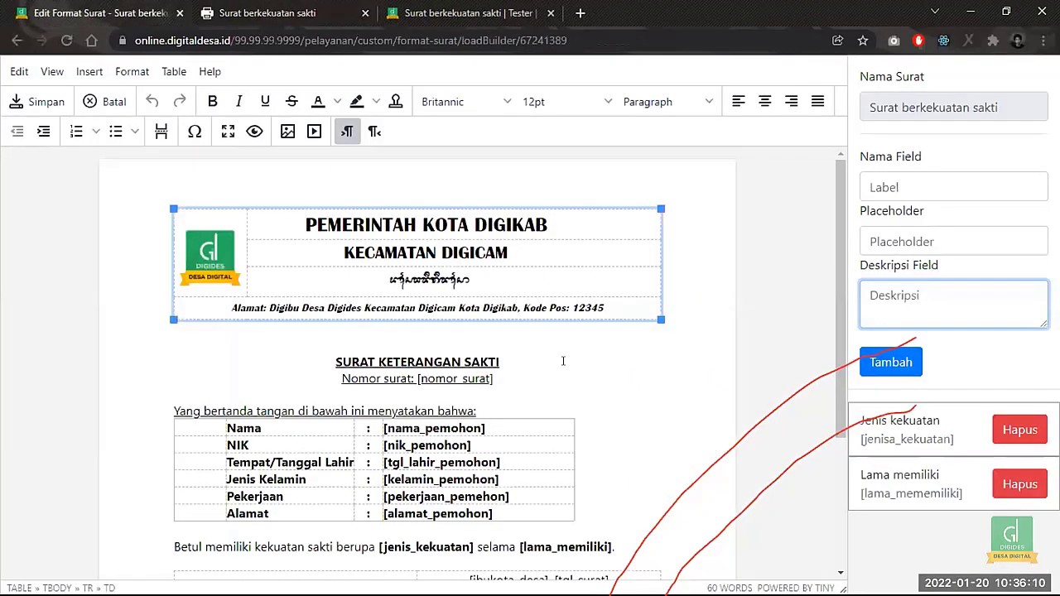
left_click(563, 362)
scroll(563, 361, "down", 3)
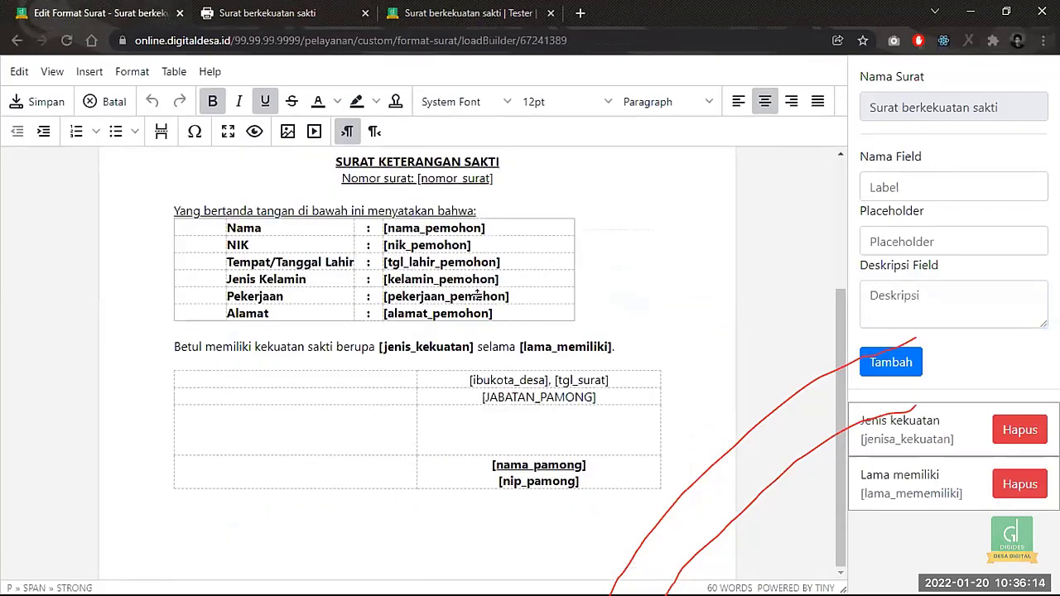
left_click_drag(478, 296, 479, 296)
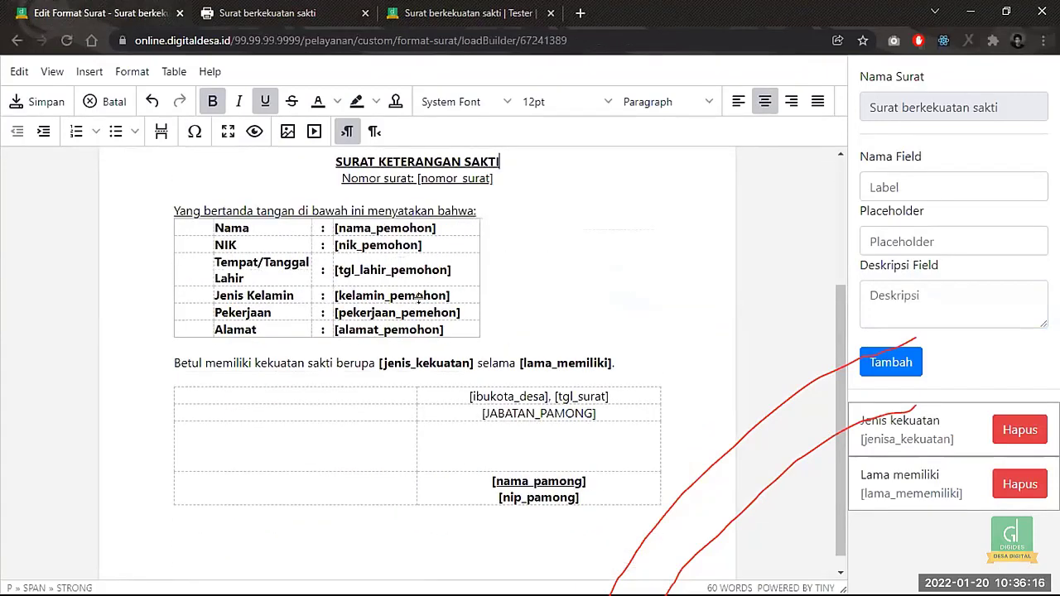
key("ctrl+z")
double_click(464, 294)
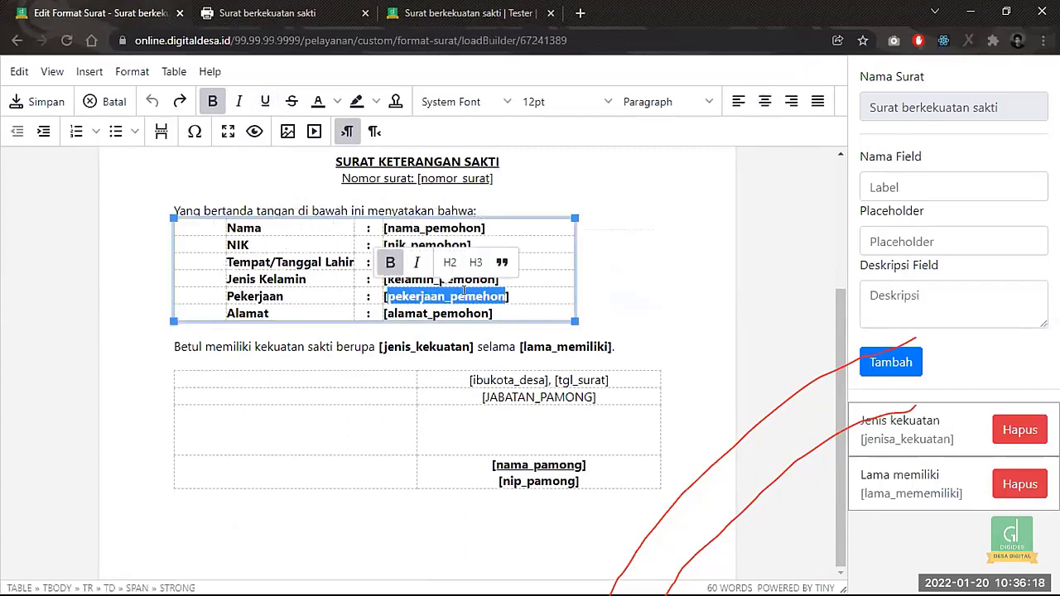
left_click(464, 291)
key("BackSpace")
type("o")
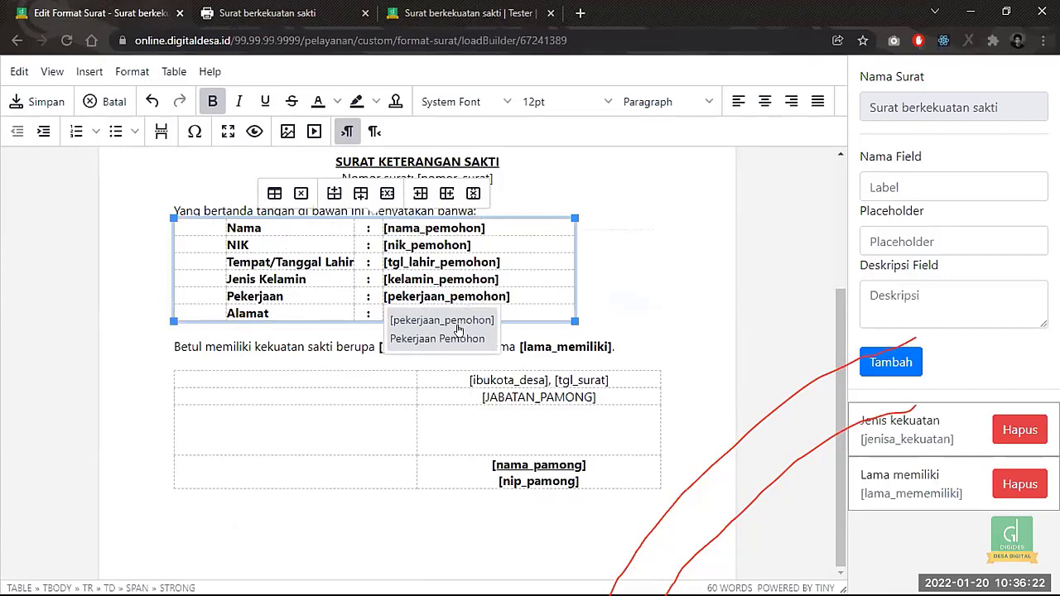
left_click(457, 329)
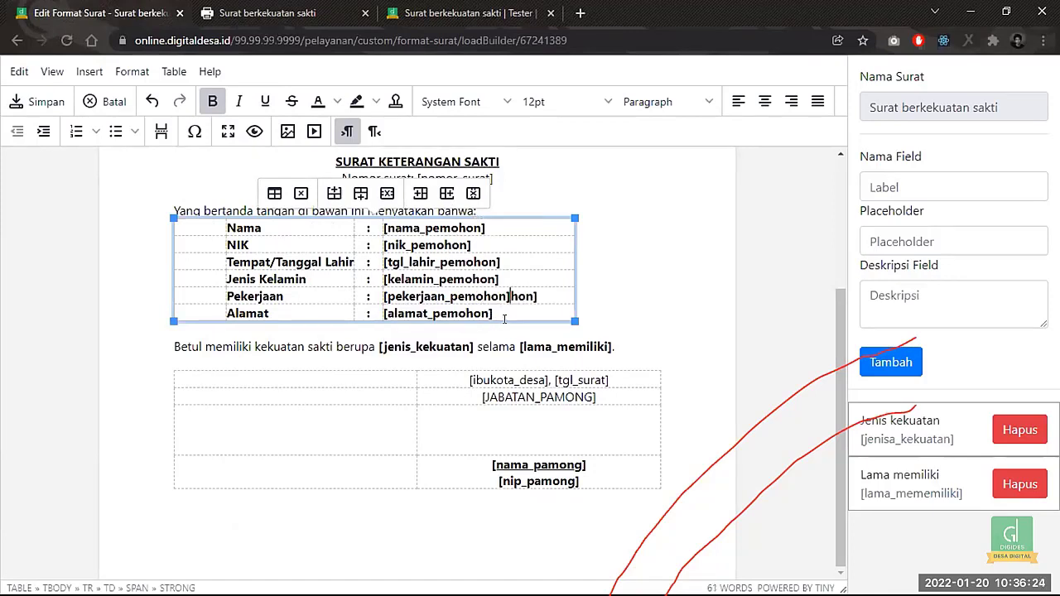
key("shift+End")
key("BackSpace")
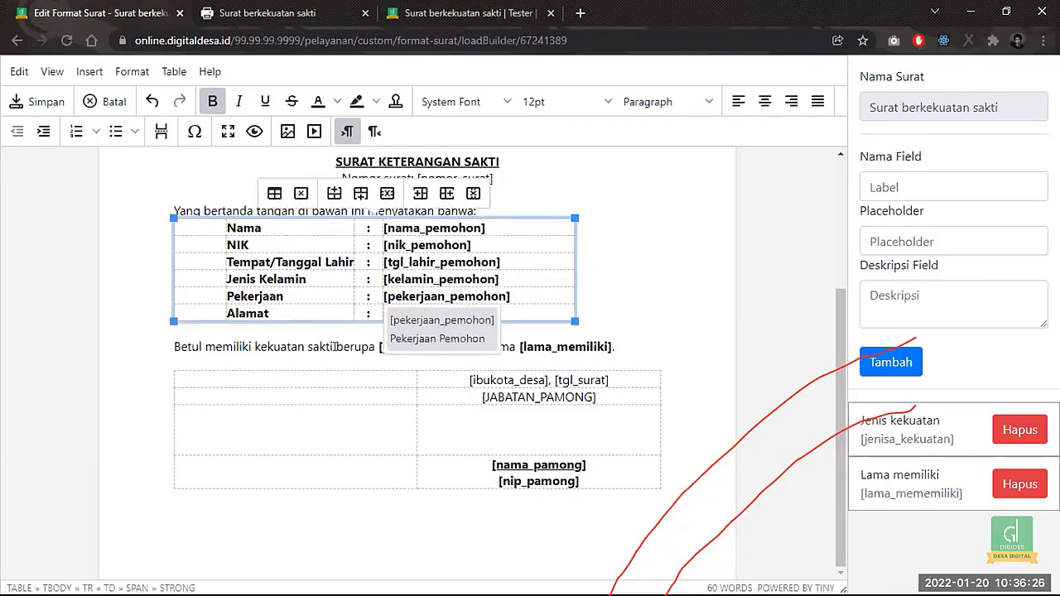
- Check the jenis_kekuatan and lama_memiliki placeholders in the closing sentence of the letter format
left_click(335, 347)
double_click(431, 347)
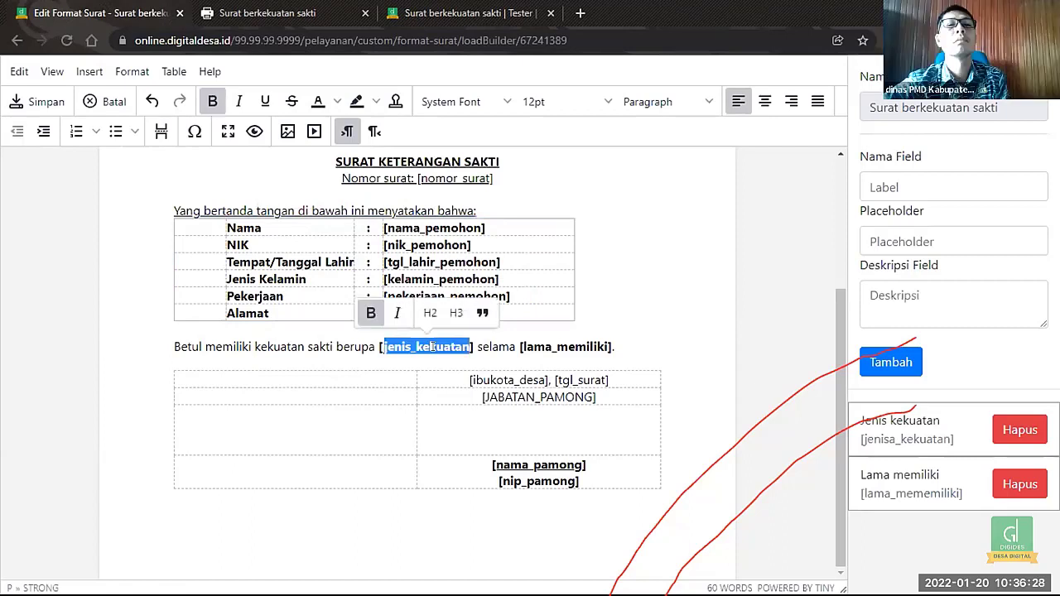
double_click(584, 346)
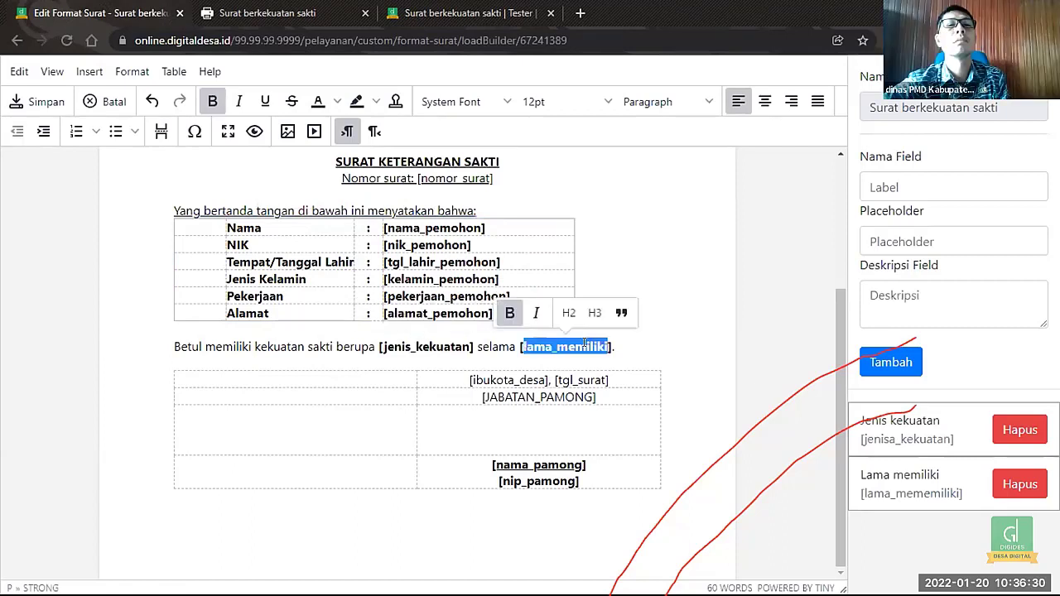
left_click(677, 359)
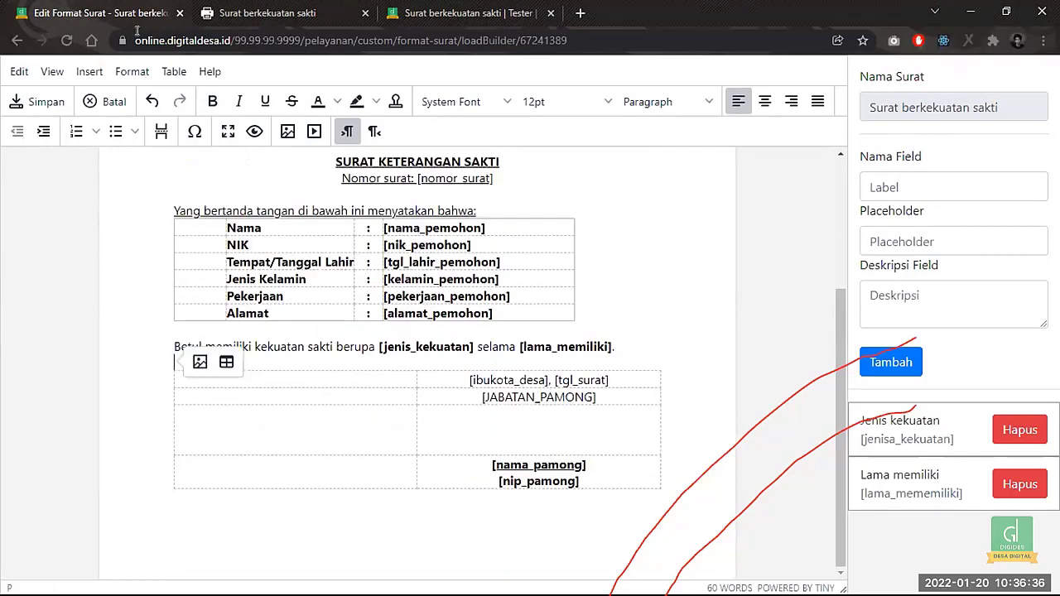
- Save the letter format and reload the letter's print preview
left_click(38, 101)
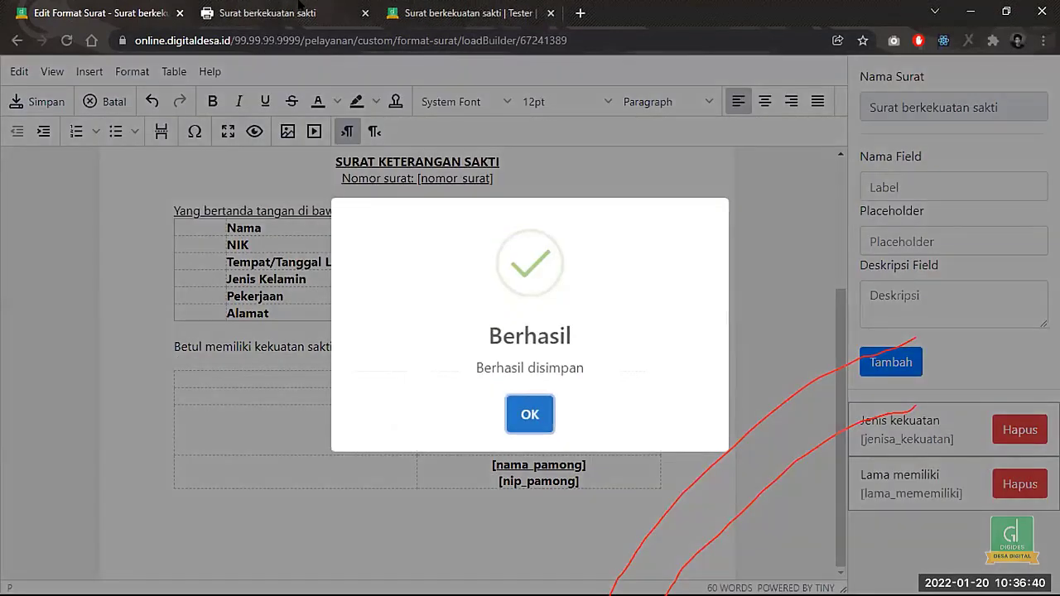
left_click(299, 8)
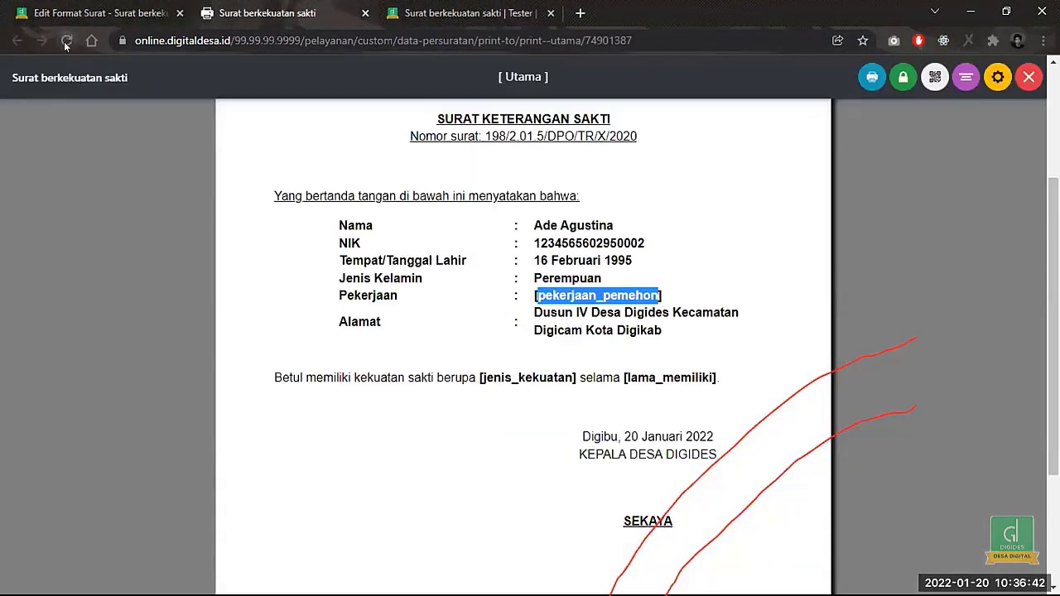
left_click(66, 41)
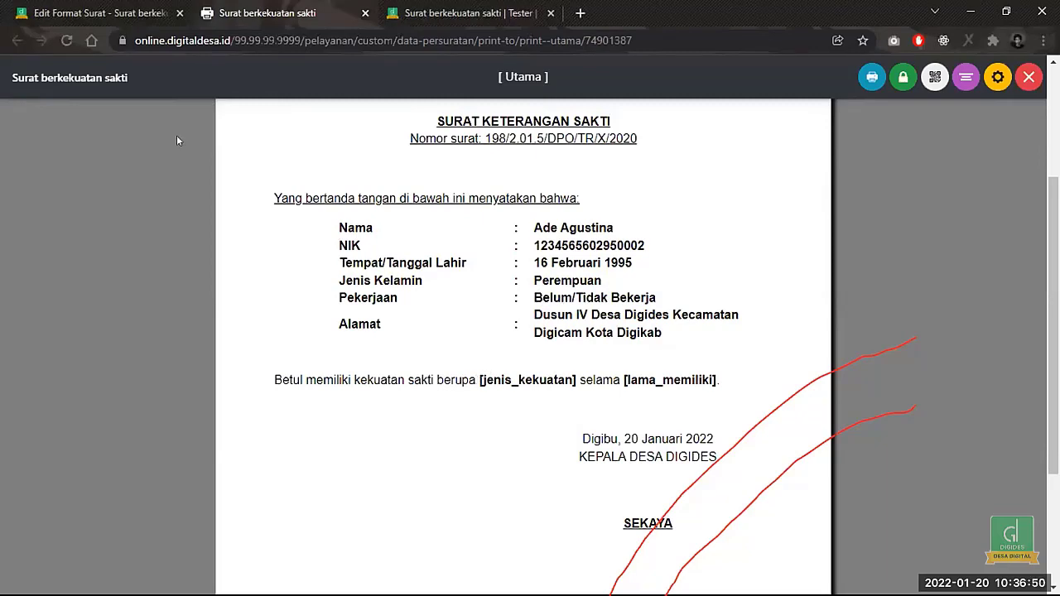
- Close the format's save confirmation and reopen the Surat berkekuatan sakti format for editing from the format list
left_click(78, 14)
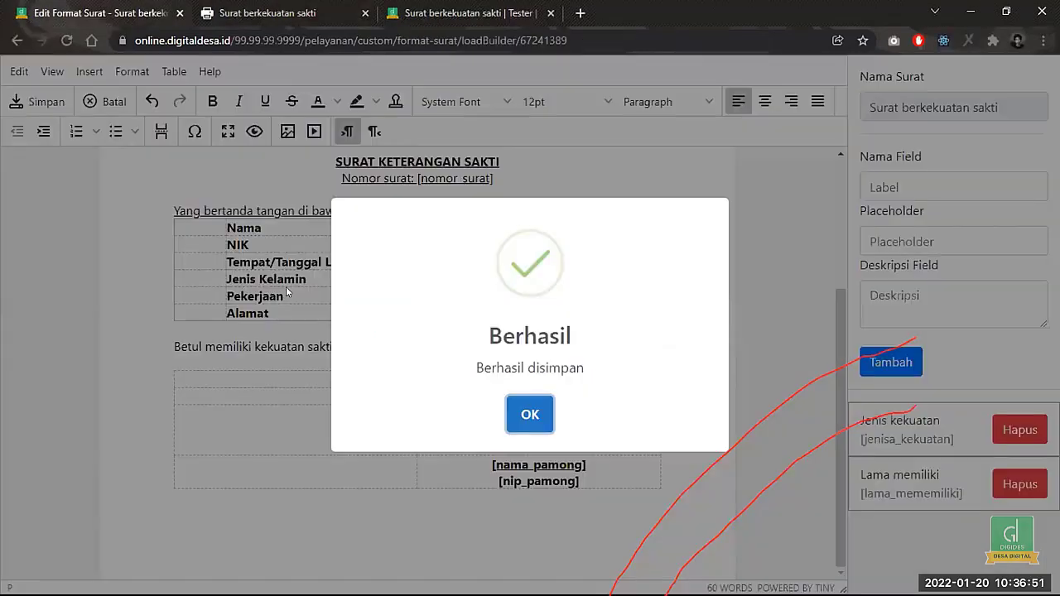
left_click(553, 418)
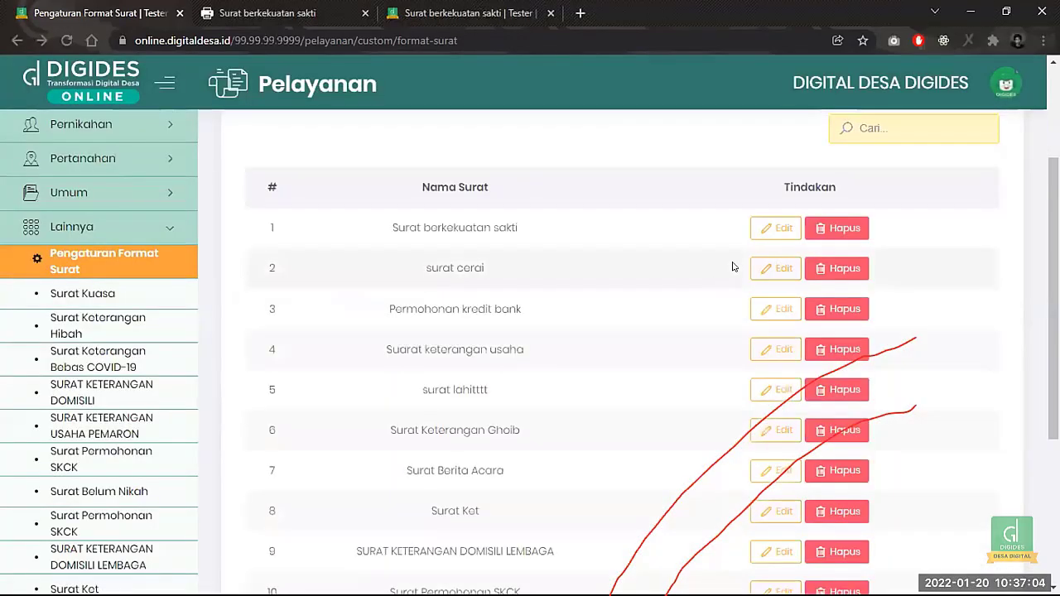
left_click(763, 234)
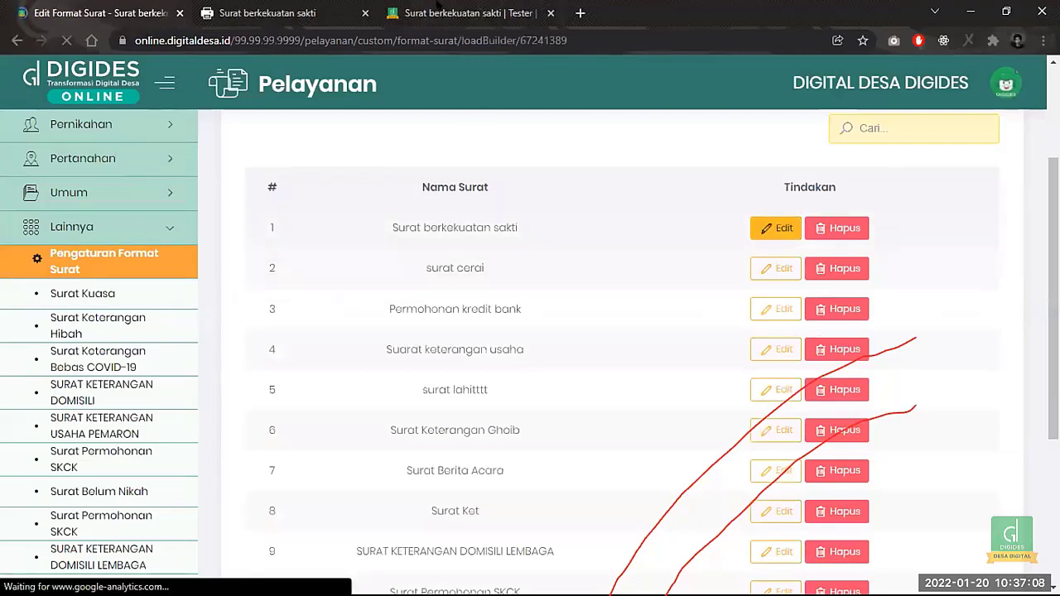
- Open the saved Surat berkekuatan sakti record for editing and view its Jenis kekuatan and Lama memiliki values
left_click(437, 10)
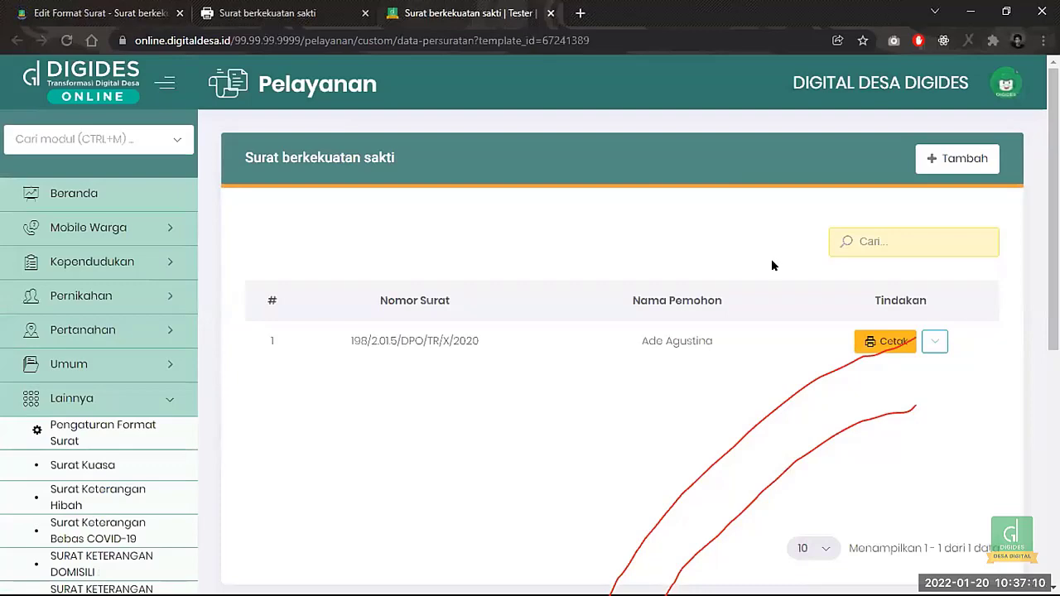
left_click(935, 342)
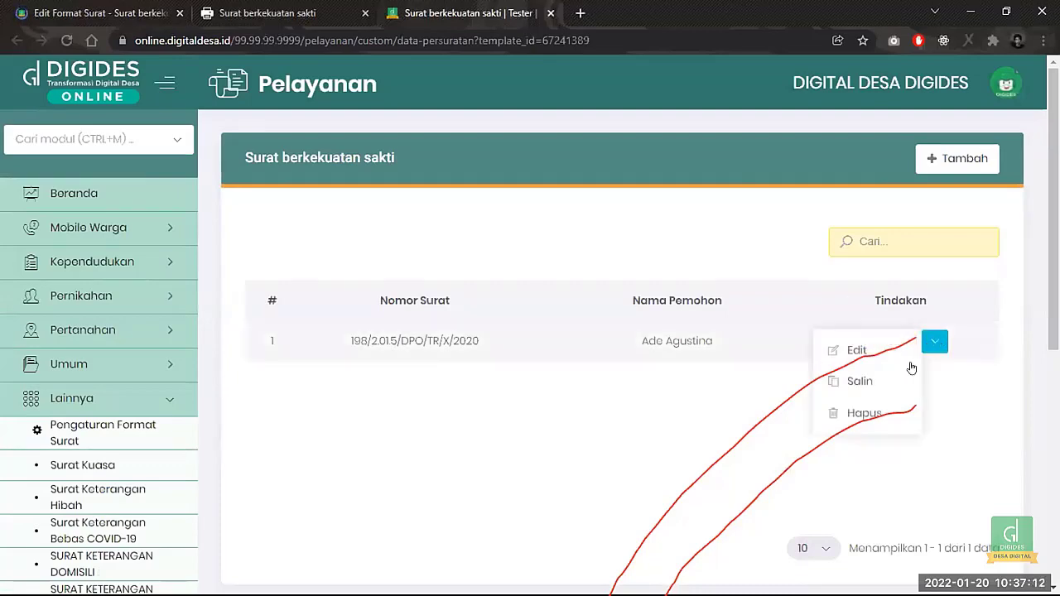
left_click(553, 346)
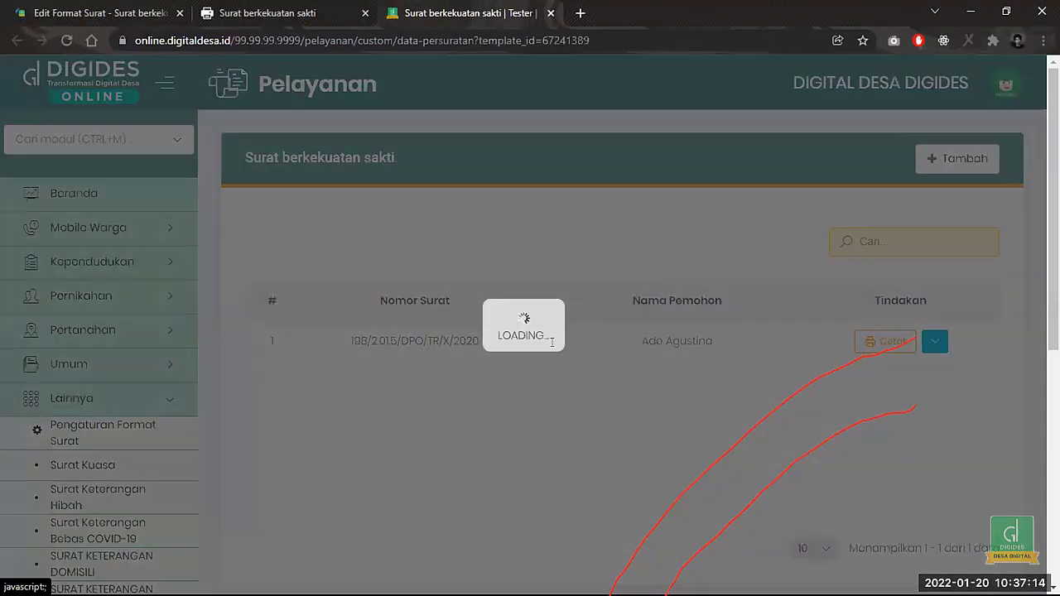
scroll(552, 346, "down", 2)
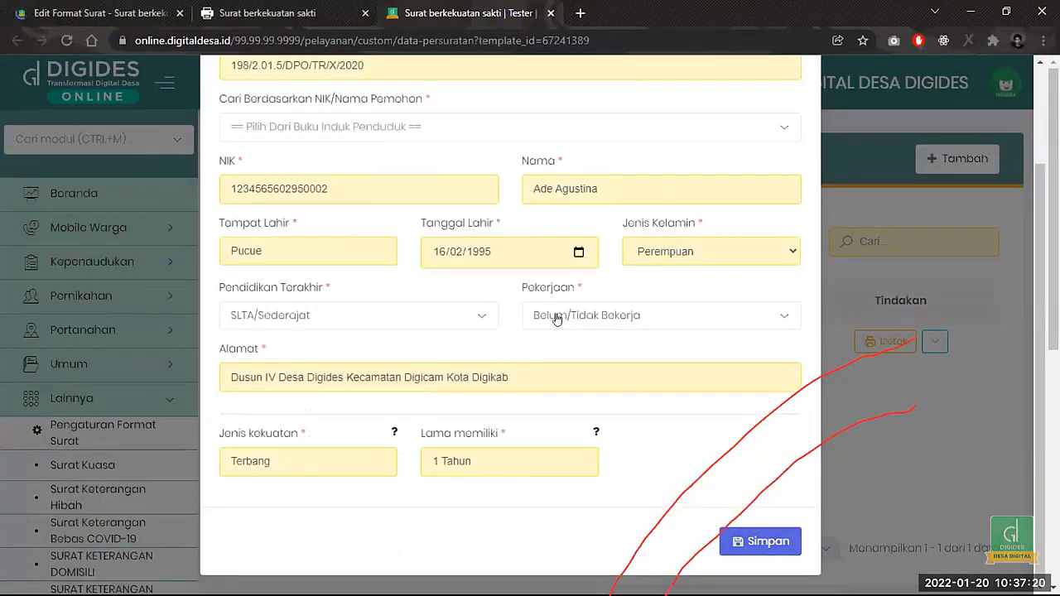
- Reload the letter's print preview and check the jenis_kekuatan and lama_memiliki fields in the closing sentence
left_click(279, 7)
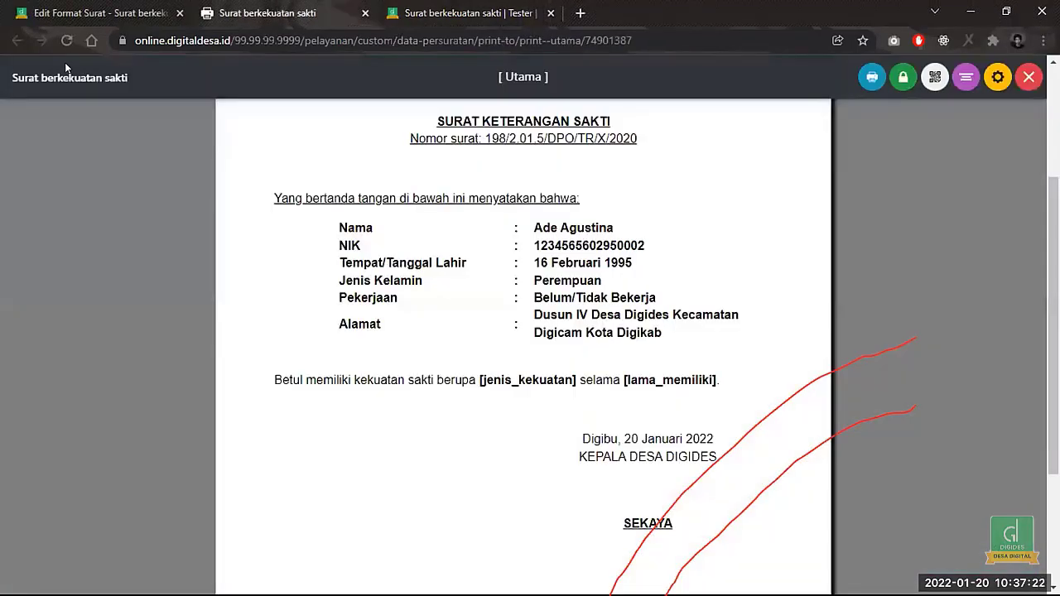
left_click(64, 43)
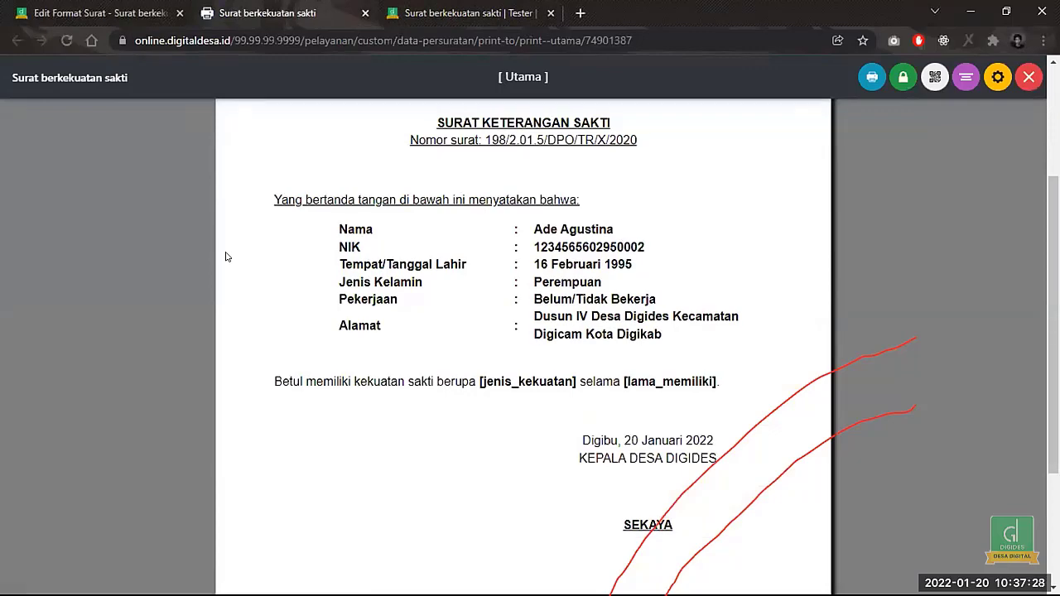
scroll(225, 256, "up", 2)
scroll(225, 256, "down", 3)
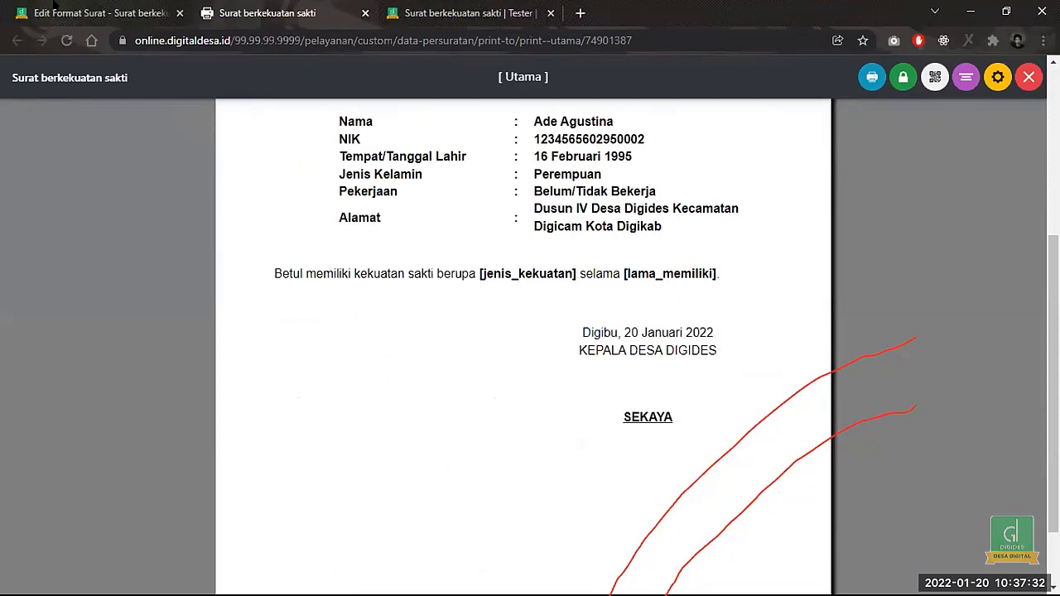
- Remove the blank line between the letterhead and the SURAT KETERANGAN SAKTI title in the letter format
left_click(57, 10)
left_click(243, 341)
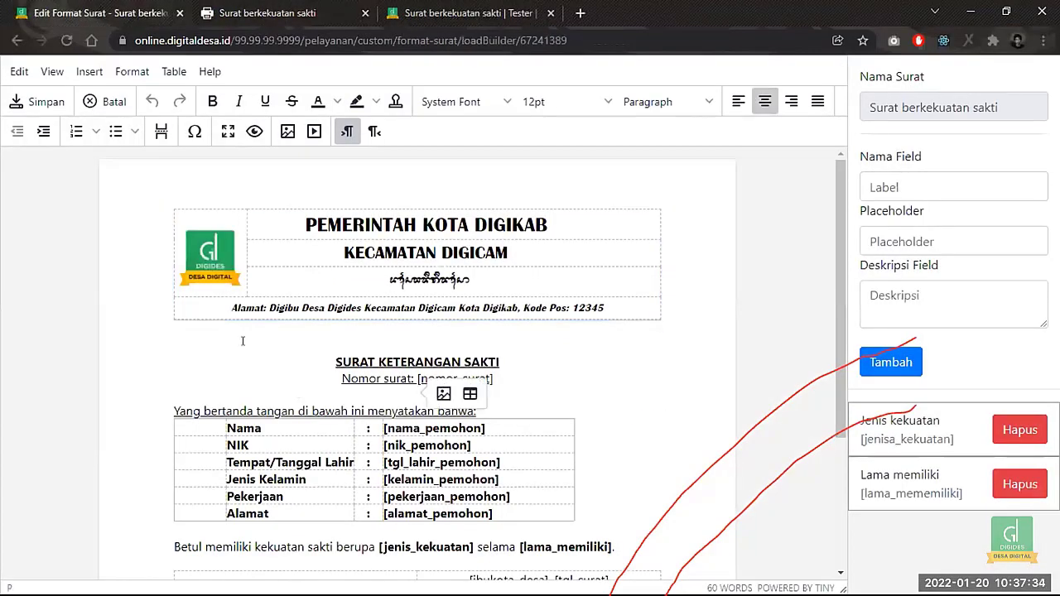
key("BackSpace")
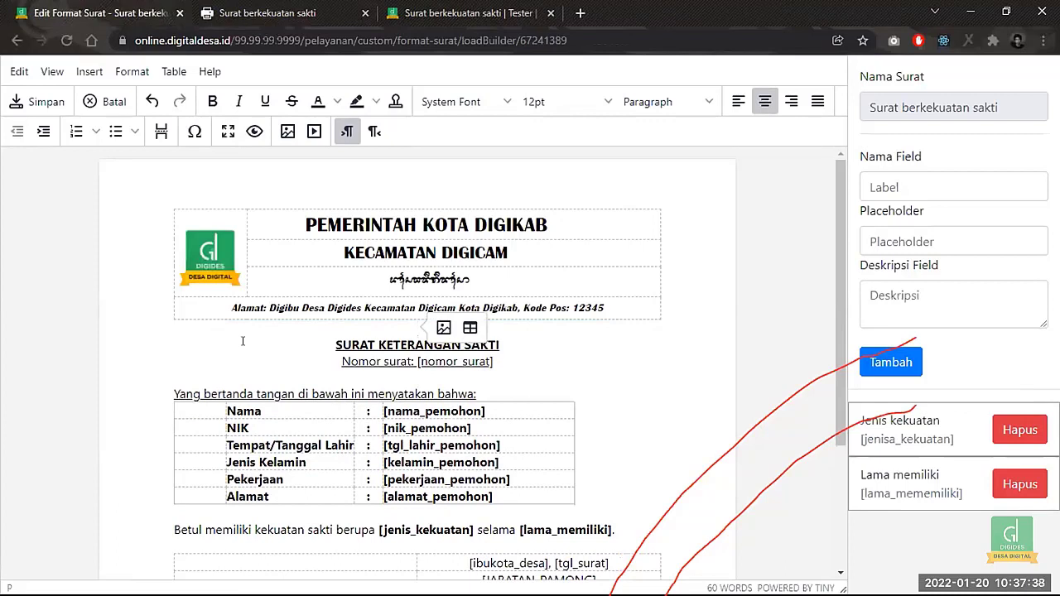
key("Down")
key("Left")
key("Left")
key("Left")
key("Left")
key("Left")
key("Left")
key("Left")
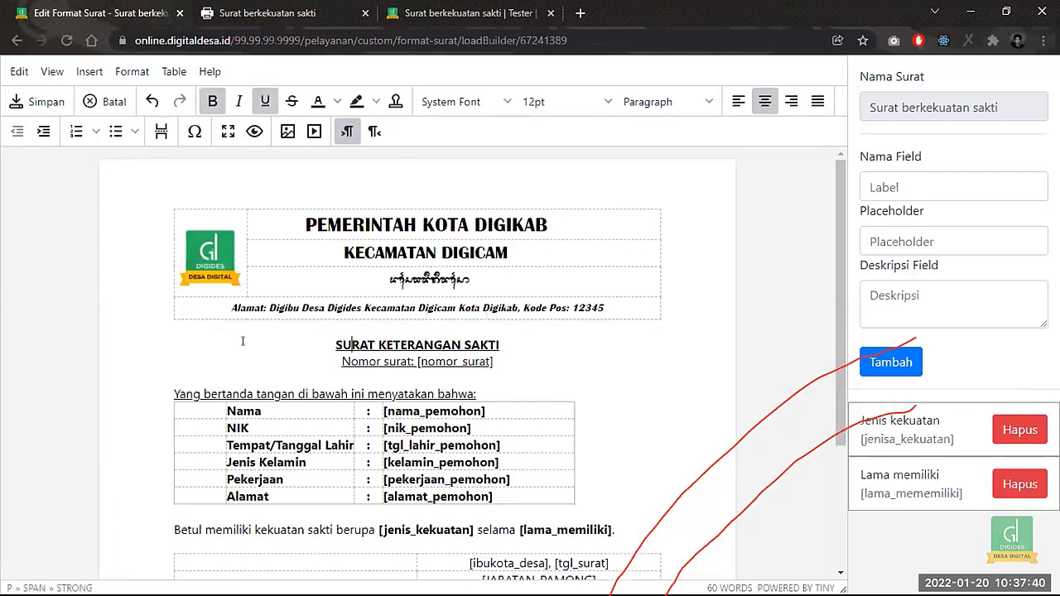
- Replace the letterhead table with the Kop Surat Utama template and remove the blank line left above the letter title
left_click(155, 205)
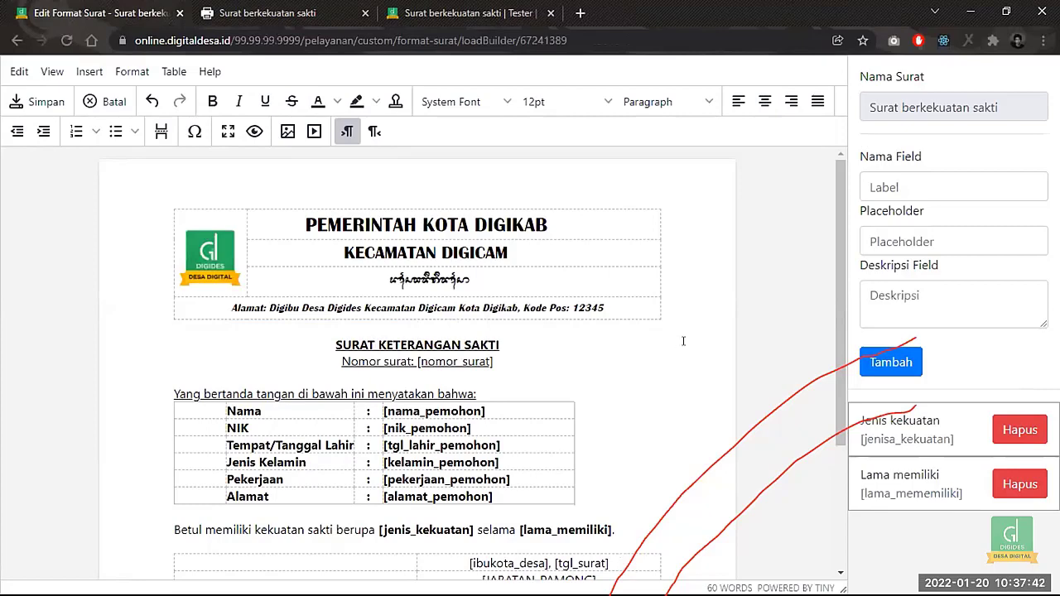
left_click_drag(156, 205, 653, 306)
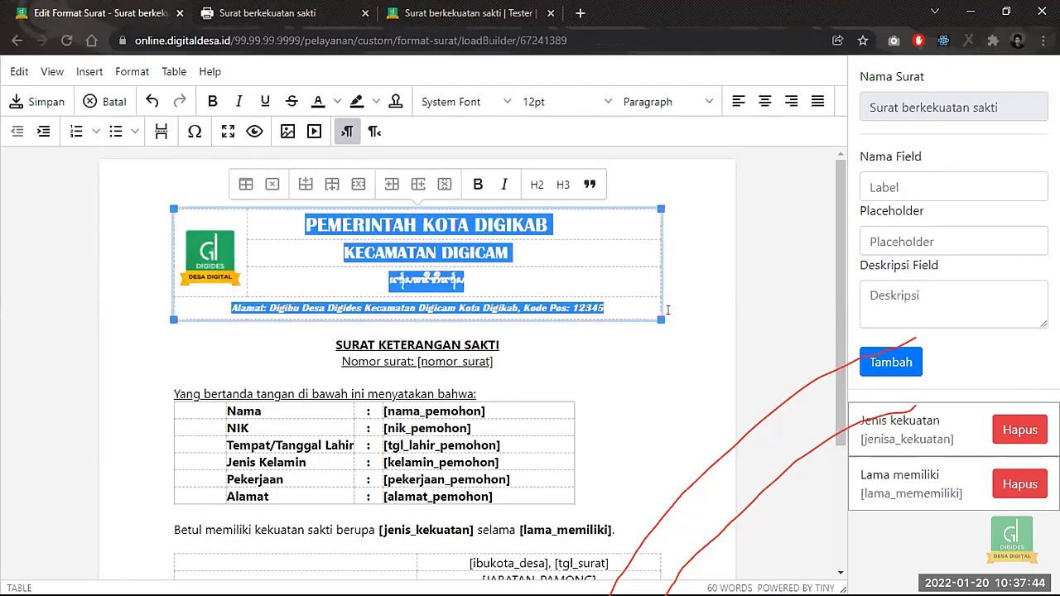
key("Delete")
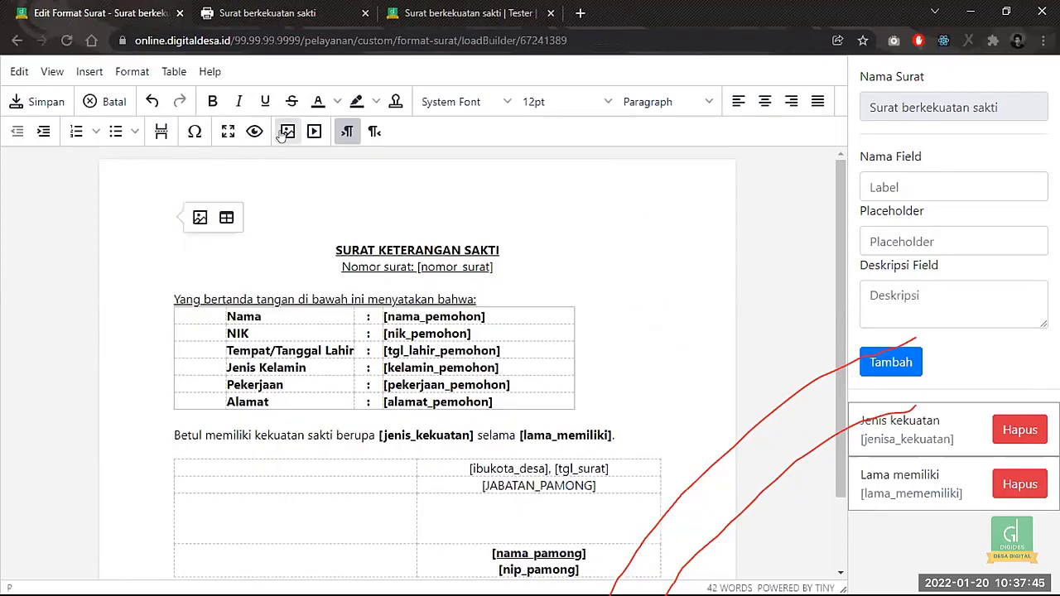
left_click(89, 71)
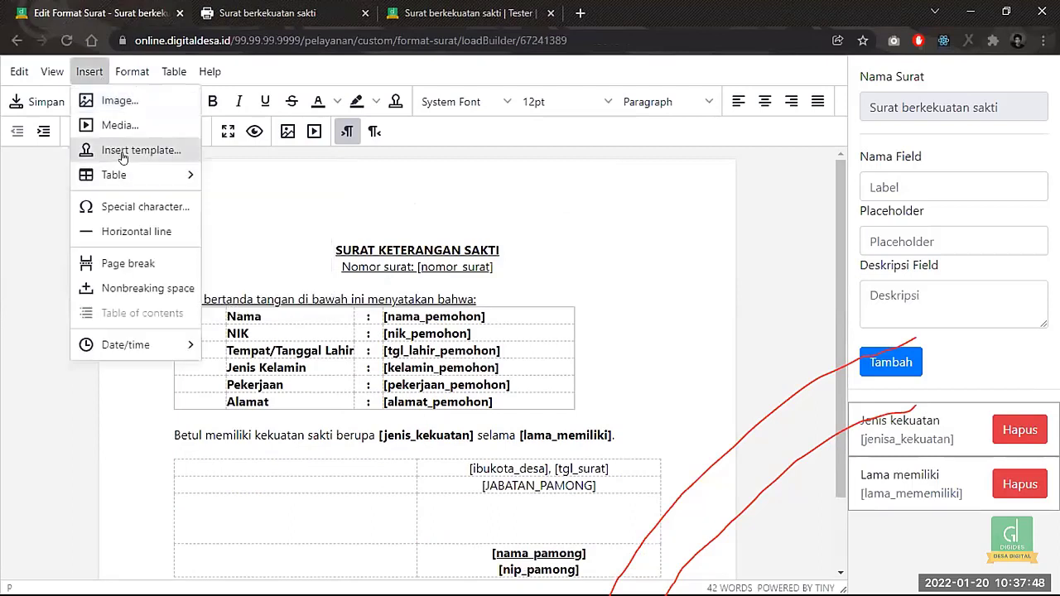
left_click(124, 152)
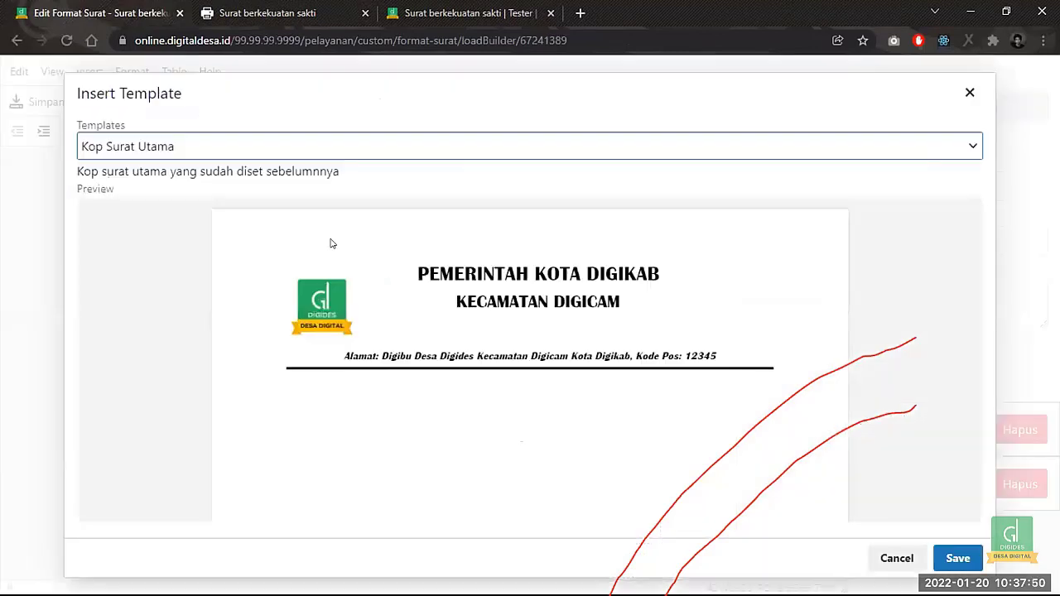
left_click(958, 559)
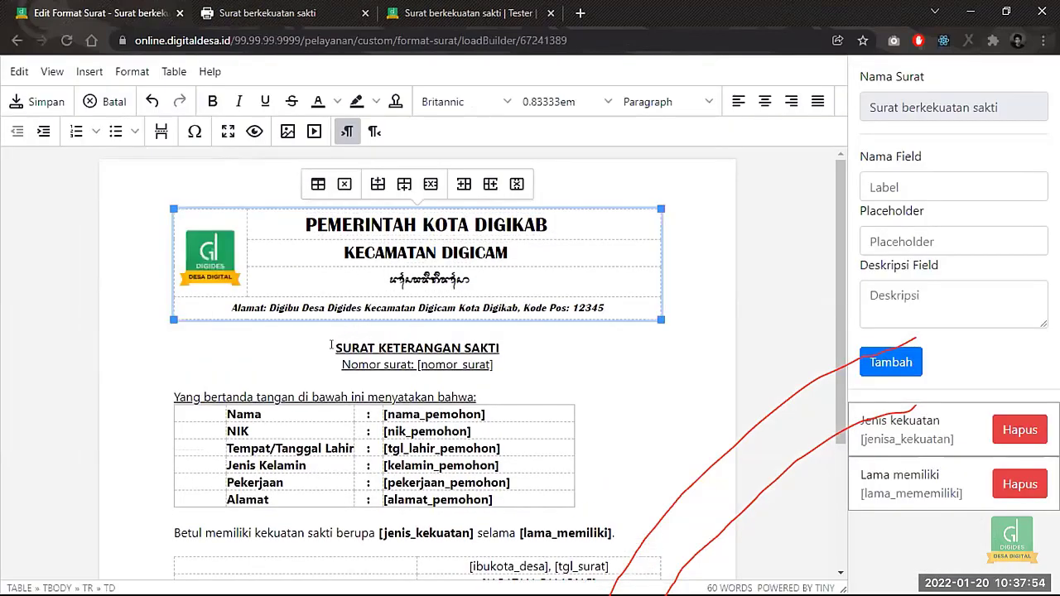
left_click(333, 346)
key("BackSpace")
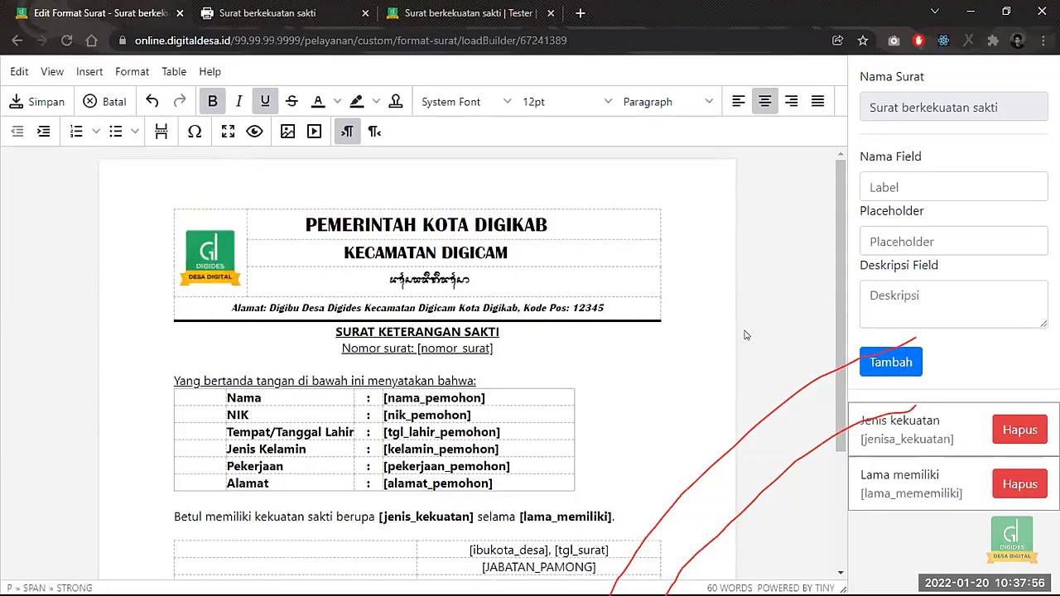
- Change the jenis_kekuatan placeholder in the closing sentence to [jenisa_kekuatan] to match the custom field's placeholder
scroll(762, 329, "down", 2)
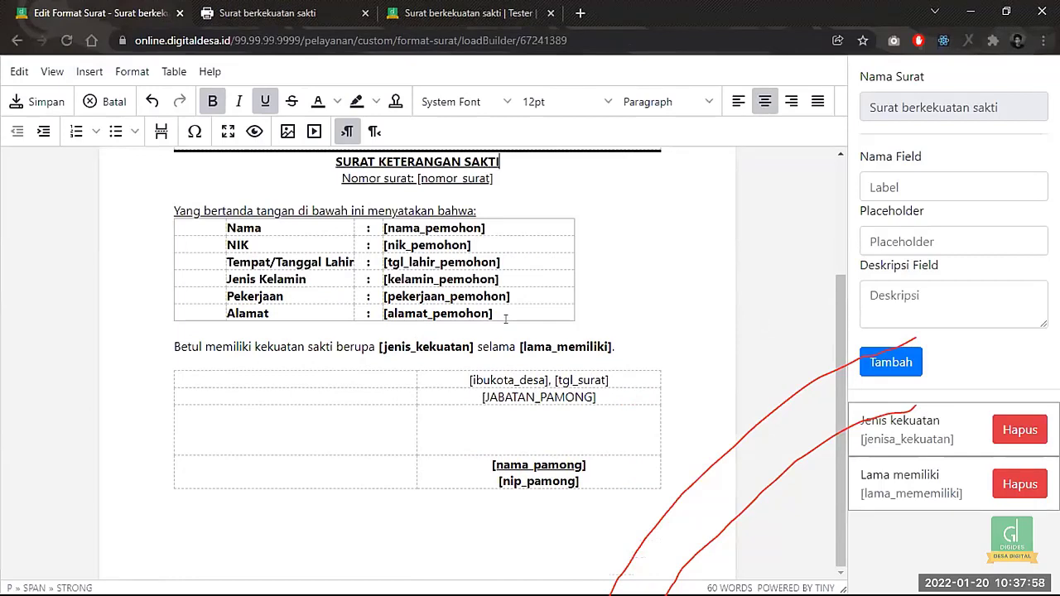
double_click(431, 343)
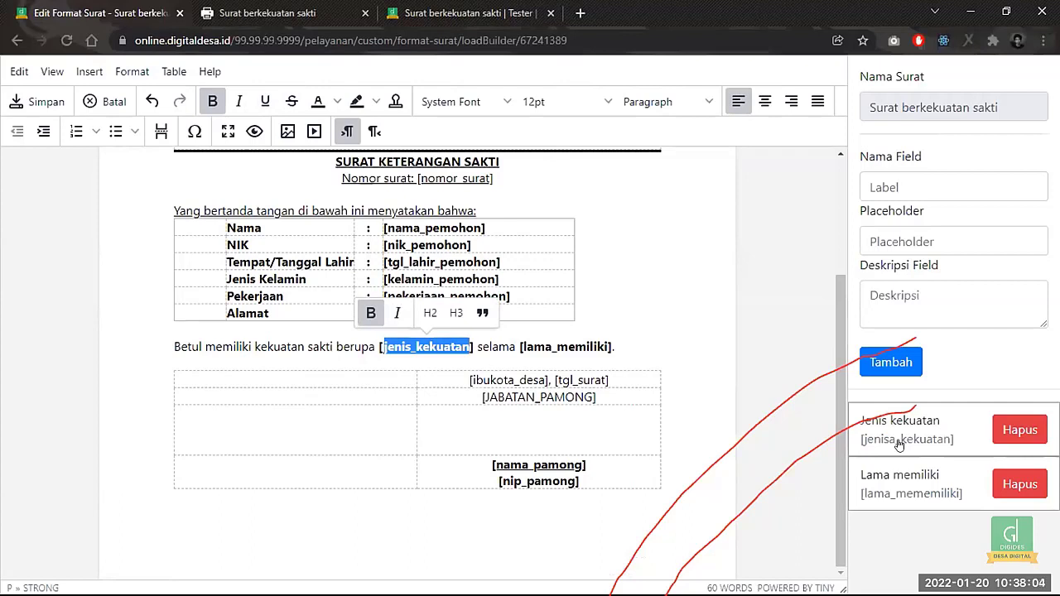
left_click(409, 343)
type("a")
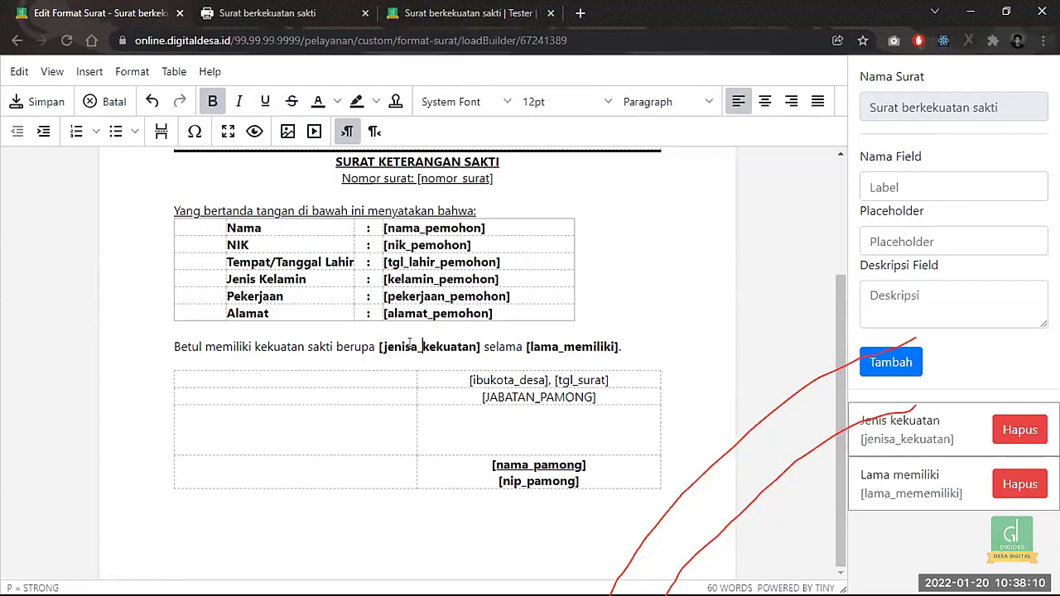
- Change the lama_memiliki placeholder in the closing sentence to [lama_mememiliki] to match the custom field's placeholder
key("Right")
key("Right")
key("Right")
key("Right")
key("Right")
key("Right")
key("Right")
key("Right")
key("Right")
key("Right")
key("Right")
key("Right")
key("Right")
key("Right")
key("Right")
key("Right")
key("Right")
key("Right")
key("Right")
key("Right")
key("Right")
key("Right")
key("Right")
key("Right")
key("Right")
type("em")
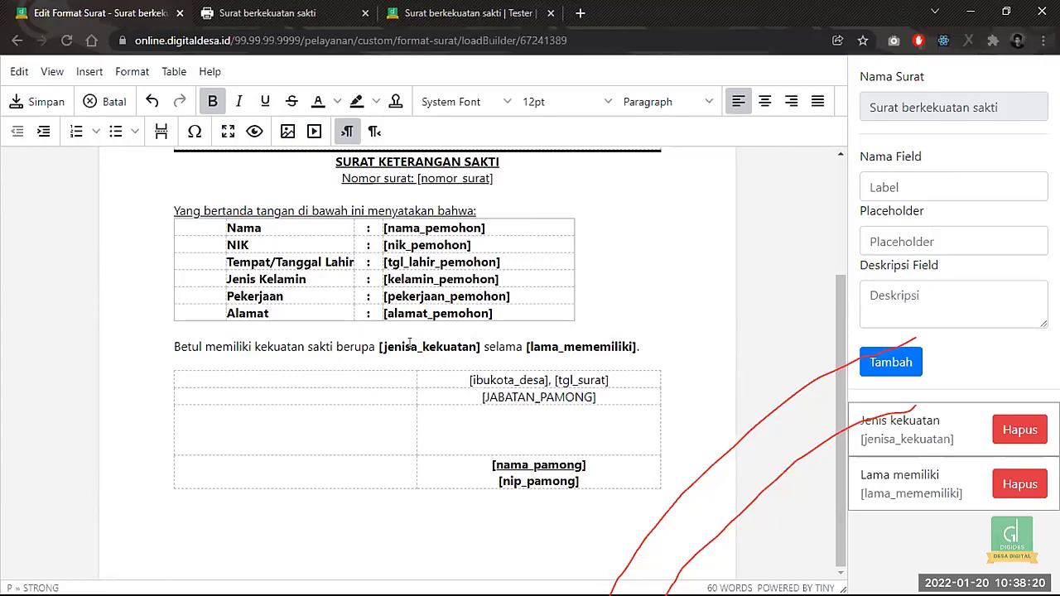
- Look over the corrected letter body and save the Surat berkekuatan sakti format
left_click(618, 323)
scroll(618, 323, "up", 3)
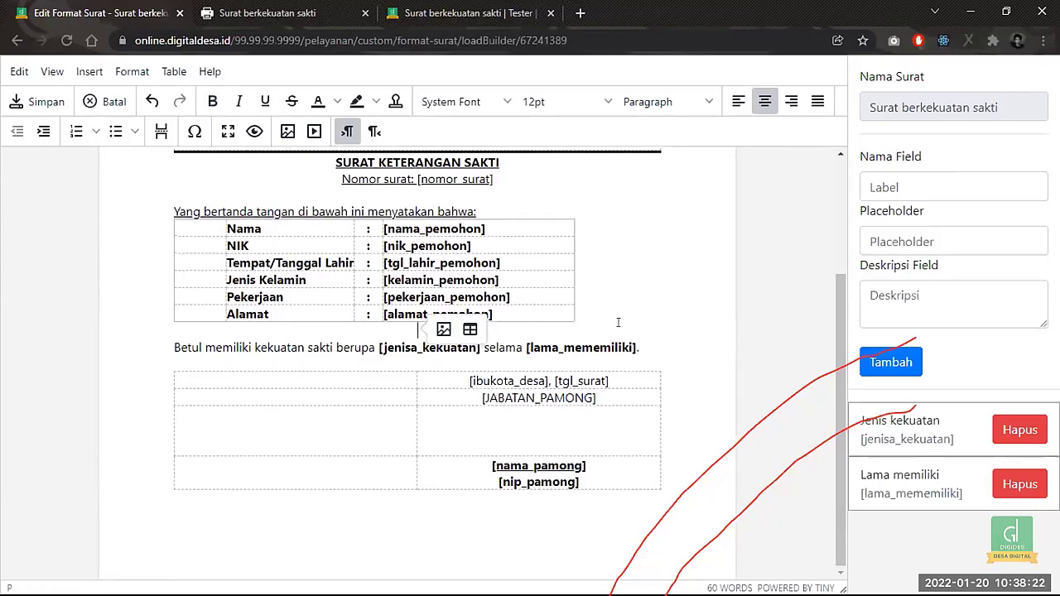
scroll(618, 323, "down", 2)
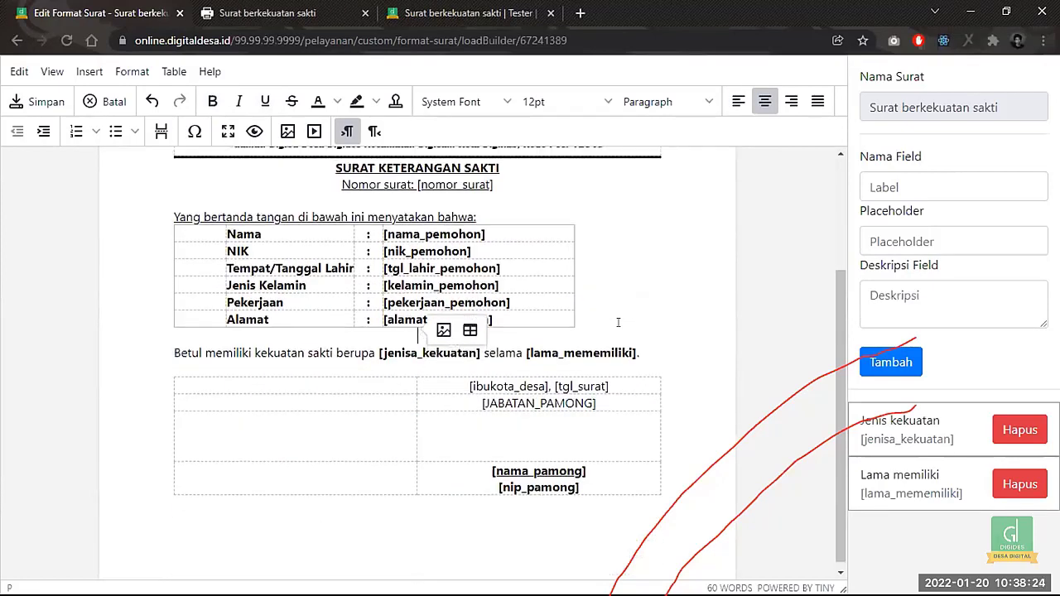
scroll(419, 282, "up", 2)
left_click(29, 103)
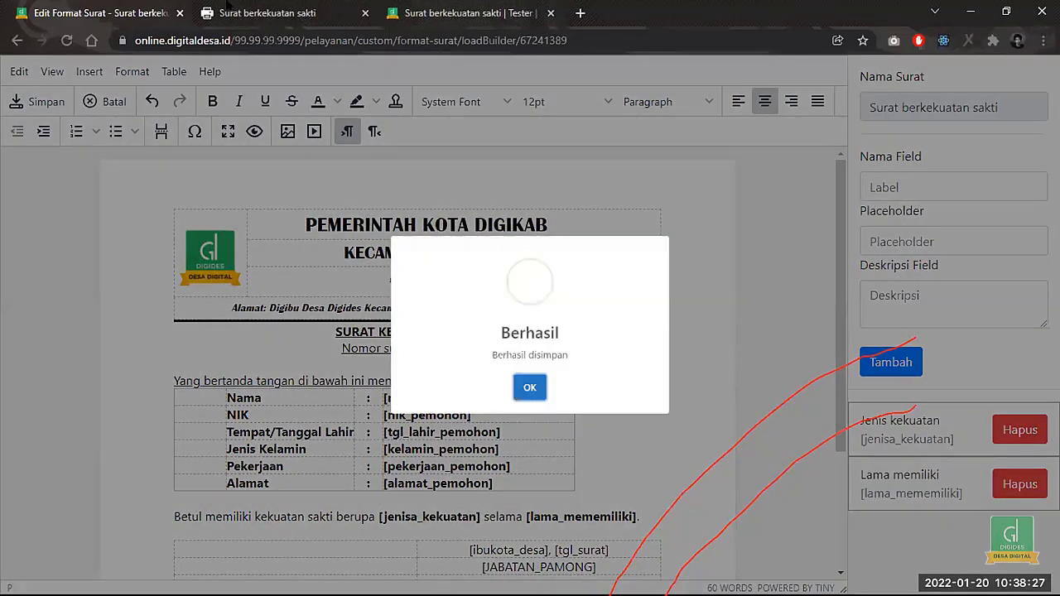
- Reload the print preview and check the letterhead and the Jenis kekuatan and Lama memiliki values in the closing sentence
left_click(228, 7)
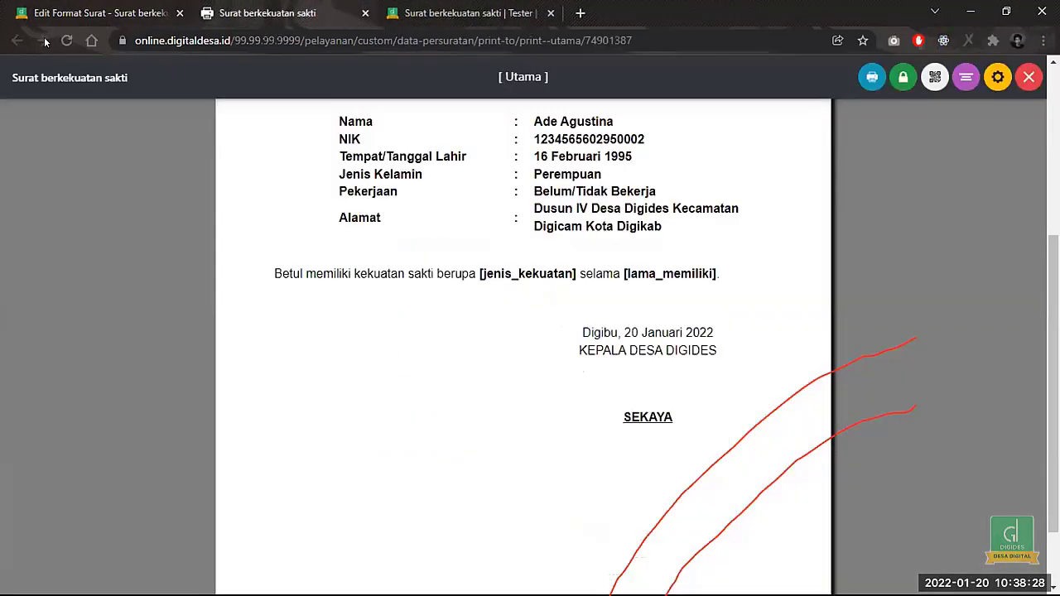
key("F5")
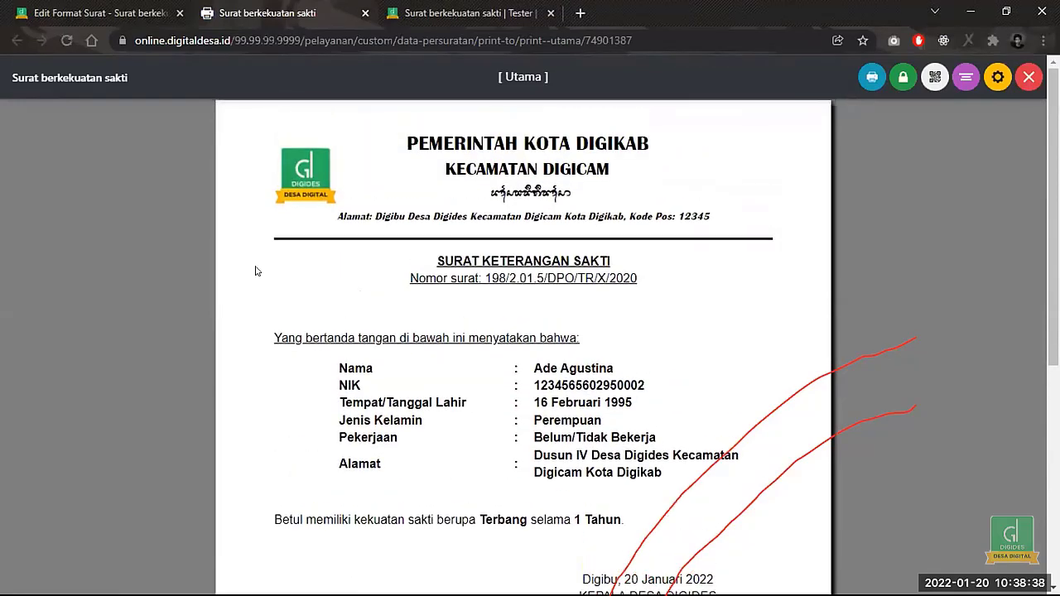
scroll(255, 271, "down", 3)
scroll(255, 270, "up", 3)
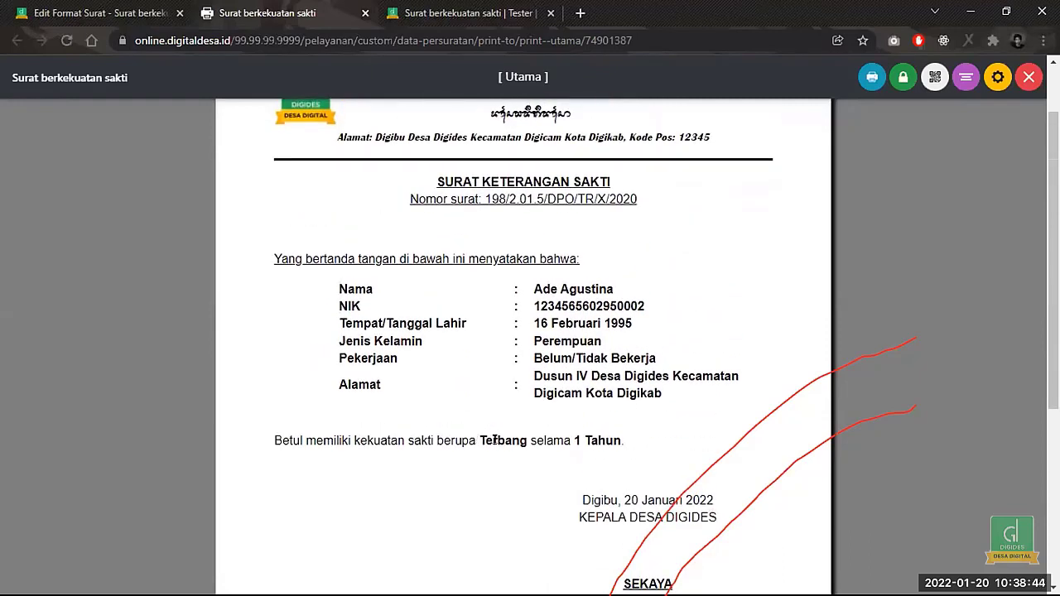
mouse_move(479, 441)
left_mouse_down()
mouse_move(520, 440)
mouse_move(481, 441)
mouse_move(497, 440)
mouse_move(481, 431)
left_mouse_up()
double_click(482, 432)
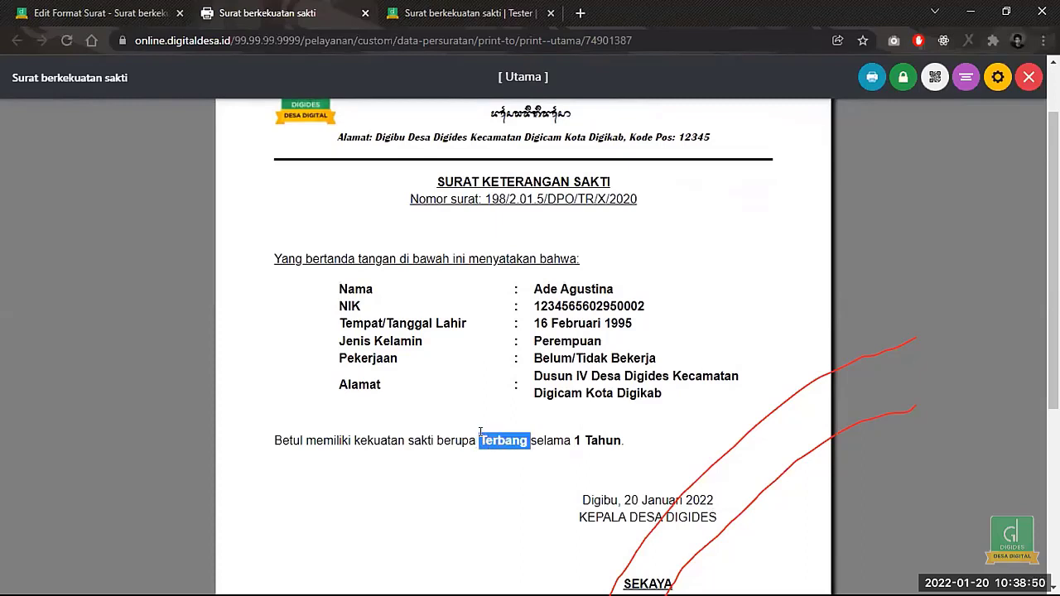
- Open a blank Surat berkekuatan sakti entry form and view its Jenis kekuatan and Lama memiliki fields
left_click(413, 14)
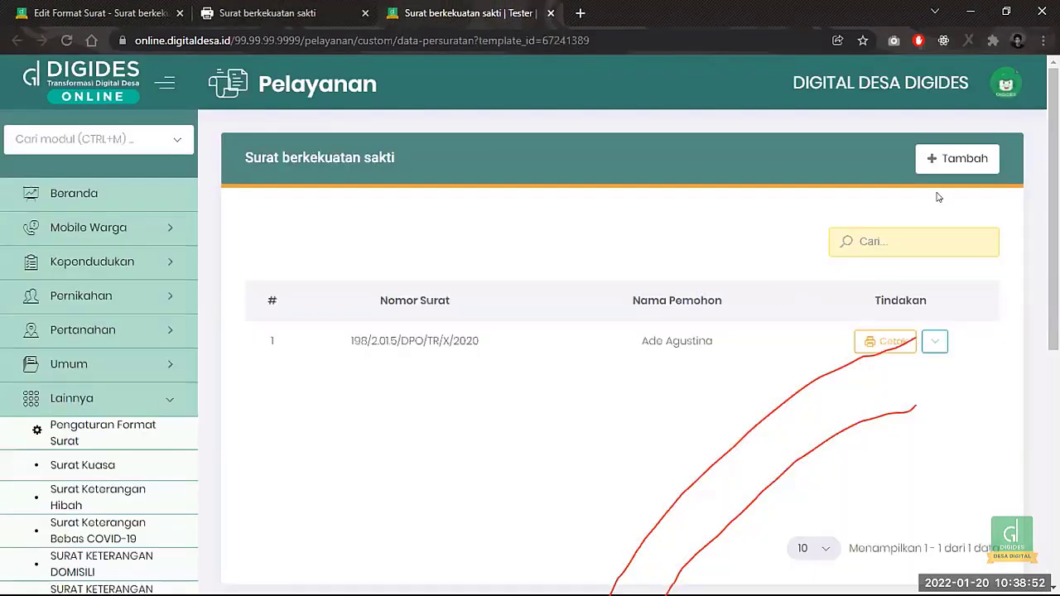
left_click(950, 159)
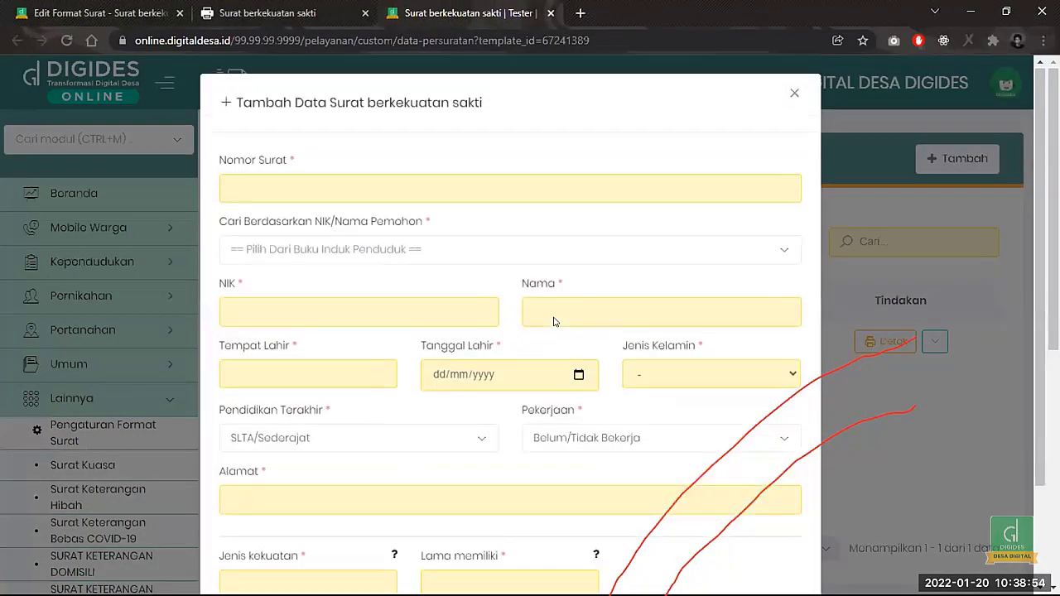
scroll(278, 447, "down", 2)
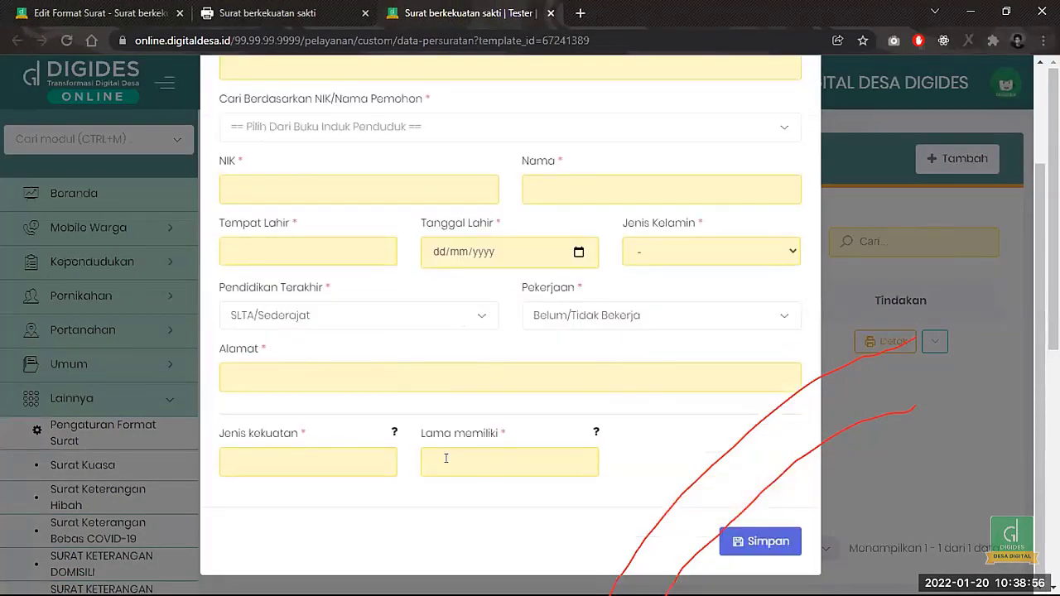
- Return to the print preview and review the whole letter from the letterhead to the signature block
left_click(323, 9)
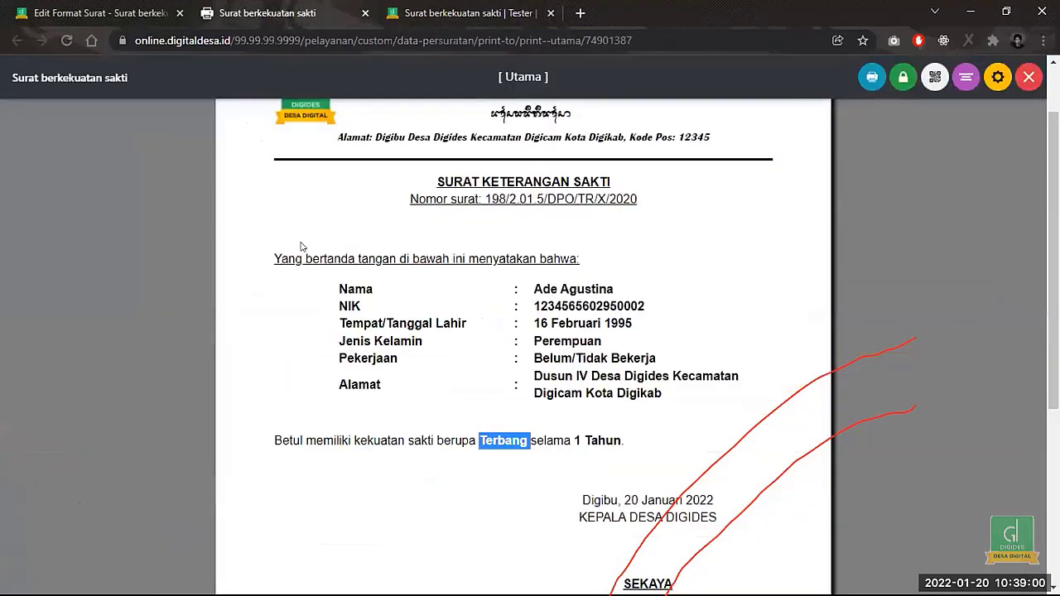
scroll(300, 245, "up", 2)
scroll(302, 246, "down", 5)
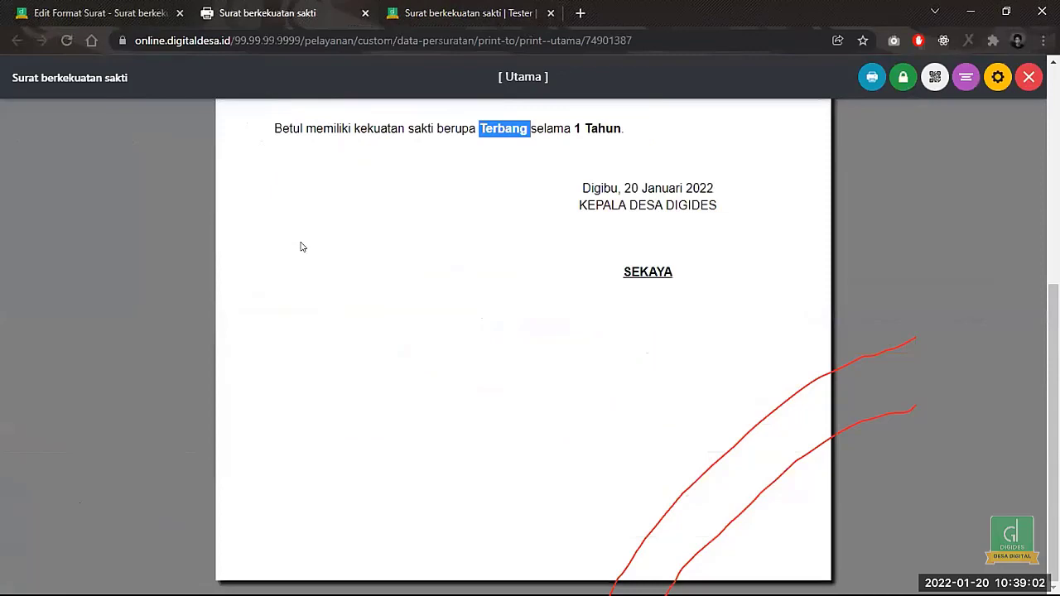
scroll(301, 246, "up", 5)
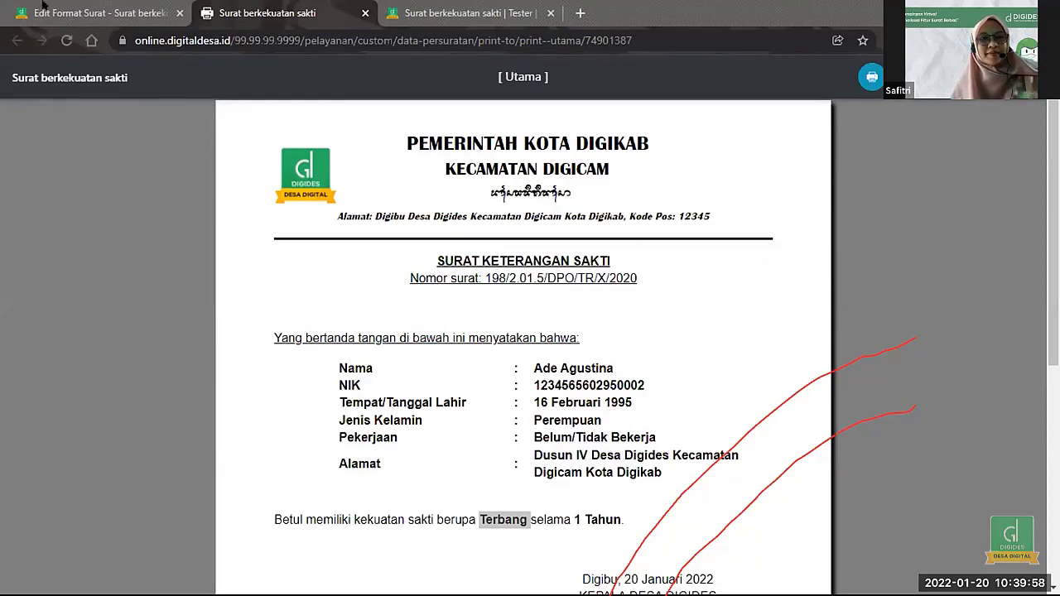
- Reopen the Surat berkekuatan sakti format for editing from the format list and review its letter body and placeholders
left_click(43, 6)
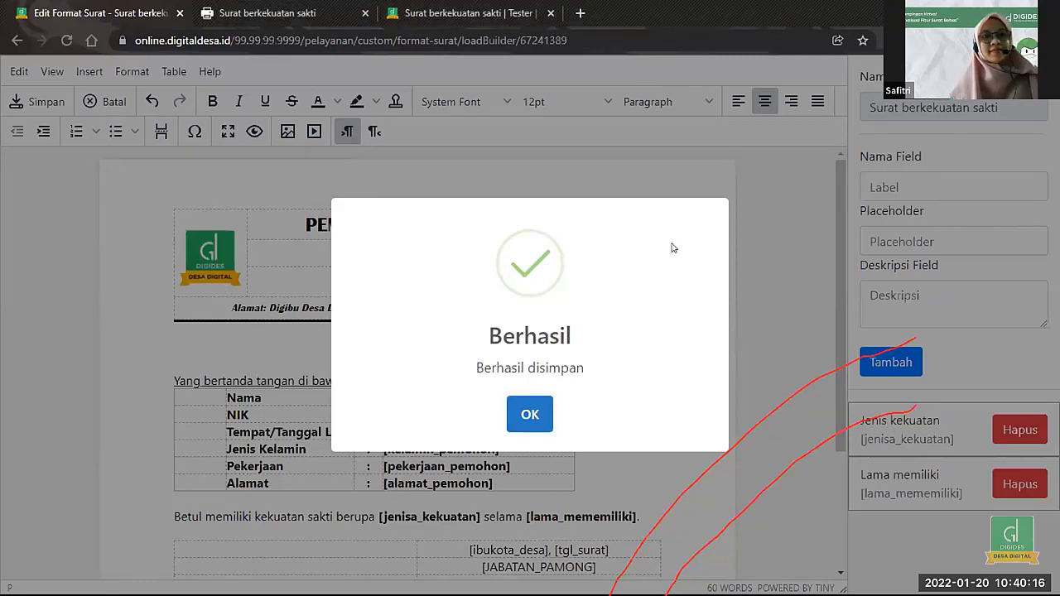
left_click(539, 410)
scroll(538, 398, "down", 2)
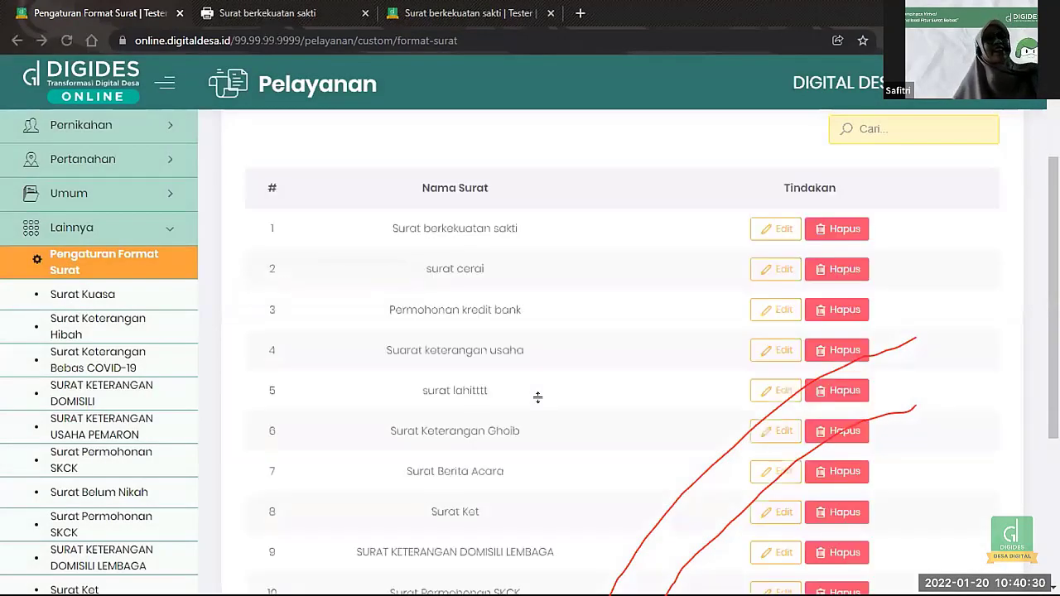
left_click(766, 226)
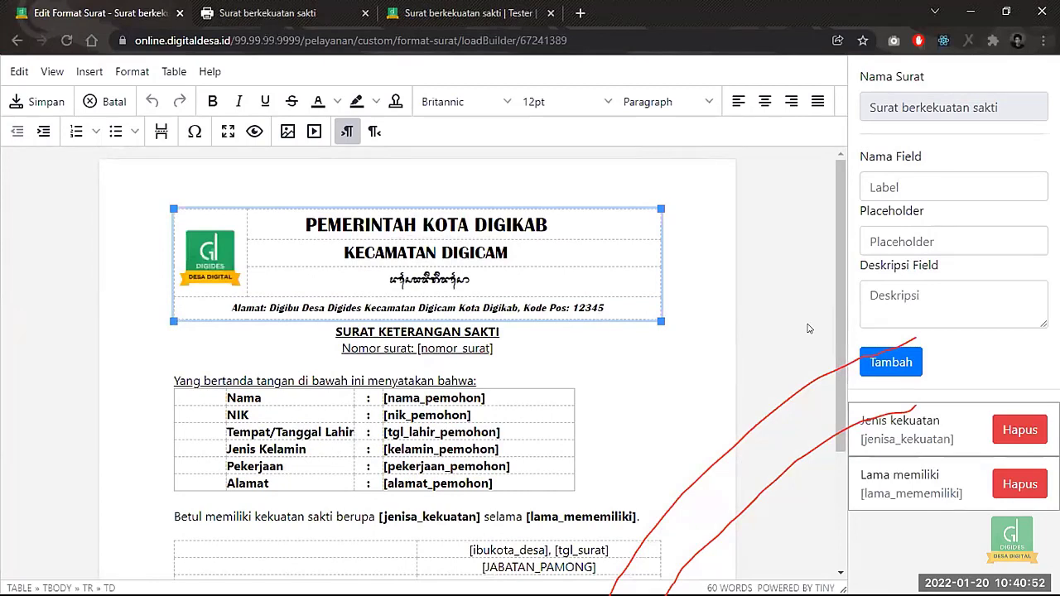
left_click(520, 370)
scroll(520, 369, "down", 2)
scroll(520, 370, "up", 1)
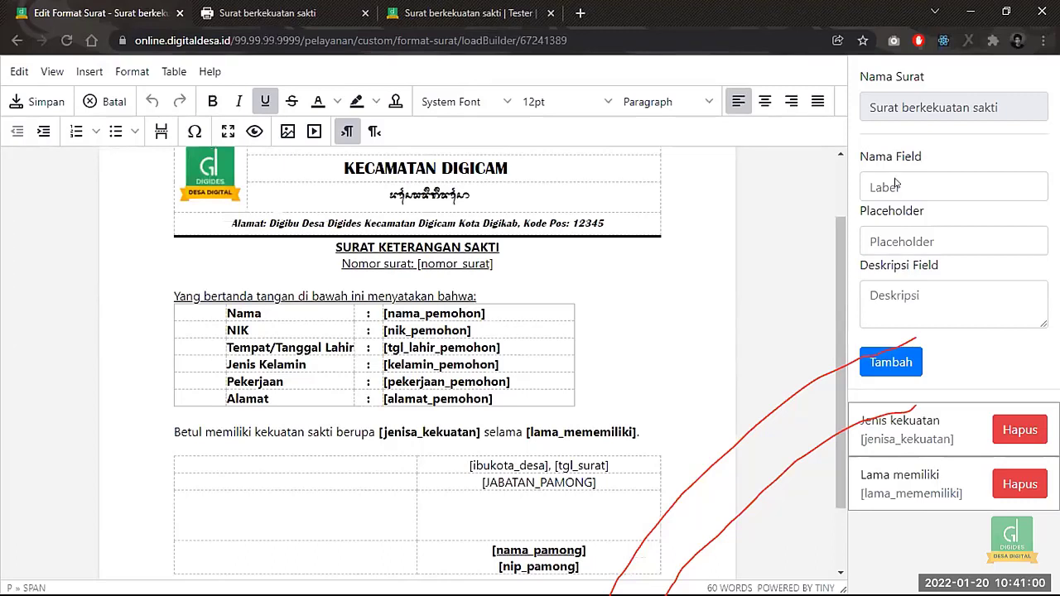
left_click(783, 219)
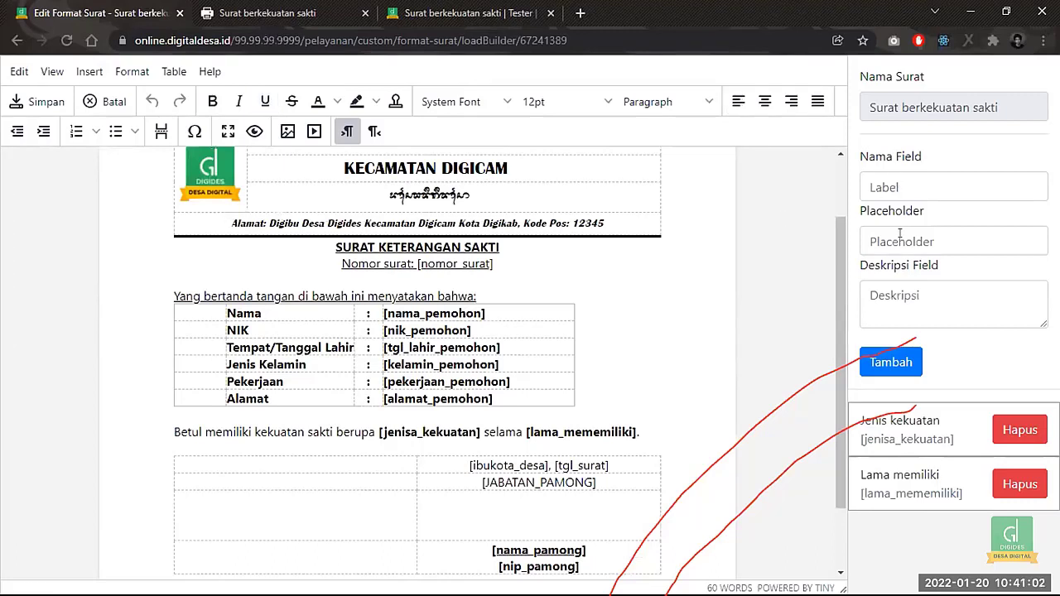
left_click(895, 240)
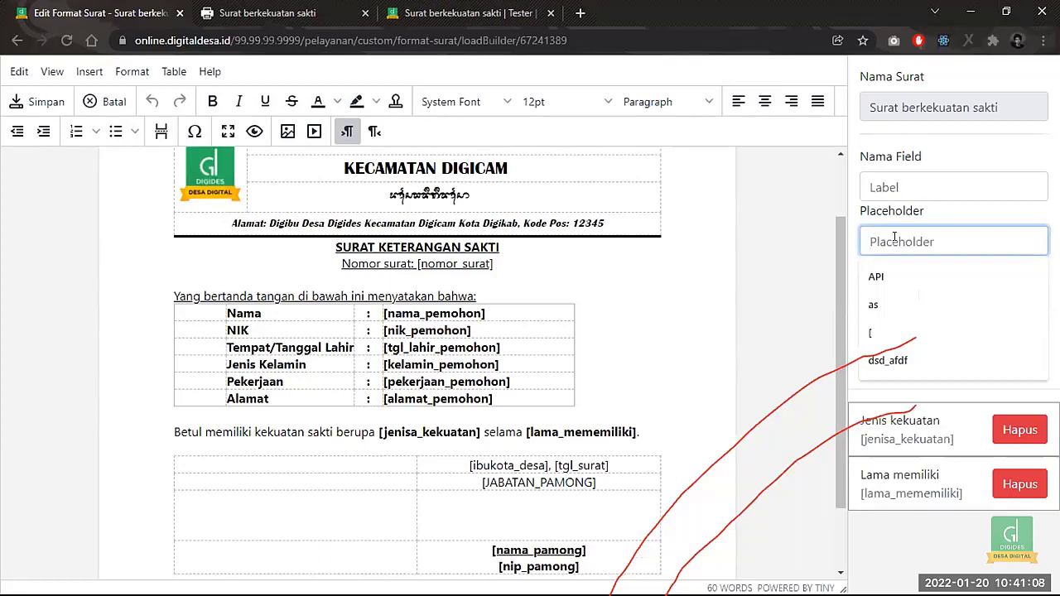
type("[")
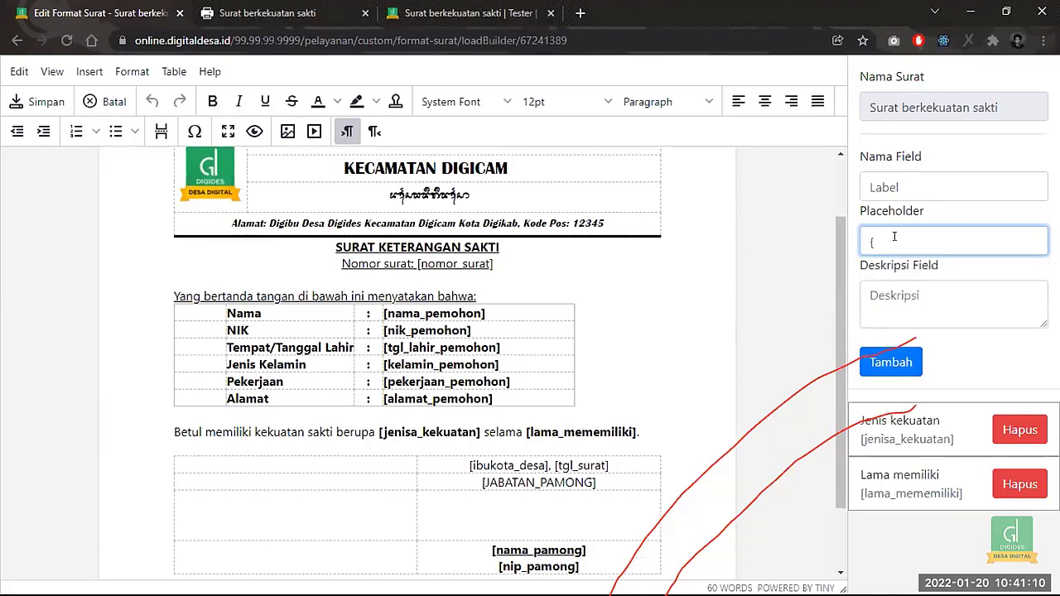
key("BackSpace")
type("[")
key("BackSpace")
type("jenis")
type("kekuatasn")
key("BackSpace")
key("BackSpace")
key("BackSpace")
key("BackSpace")
key("BackSpace")
key("BackSpace")
key("BackSpace")
key("BackSpace")
key("BackSpace")
key("BackSpace")
key("BackSpace")
key("BackSpace")
key("BackSpace")
key("BackSpace")
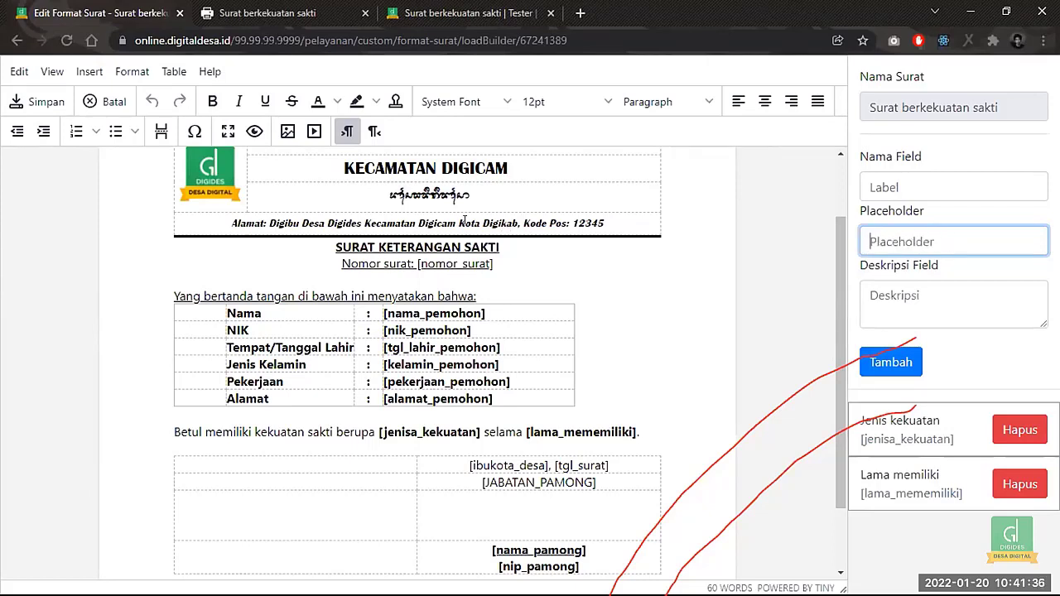
left_click(912, 179)
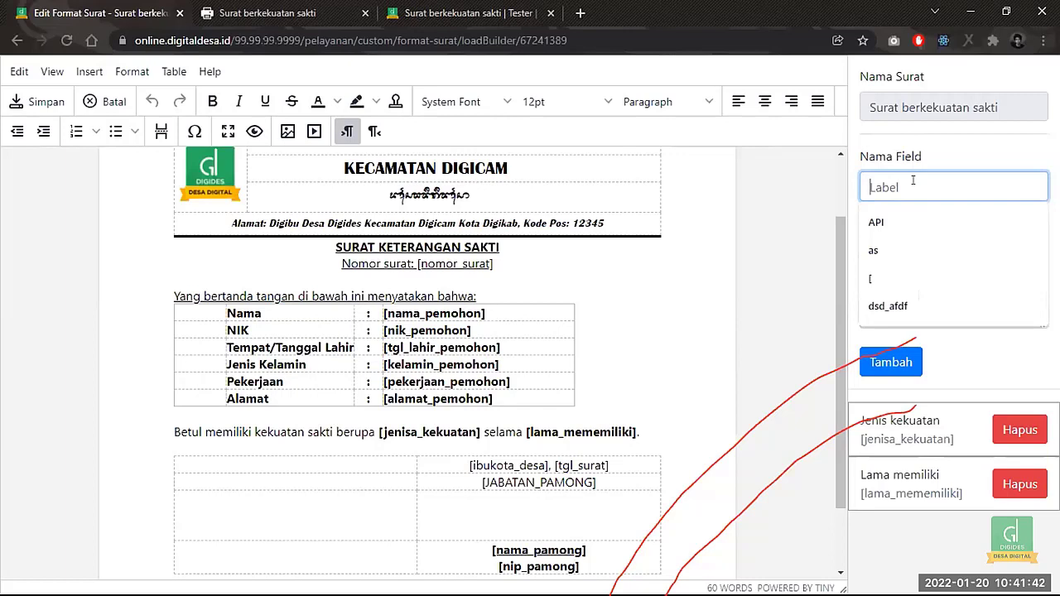
left_click(809, 216)
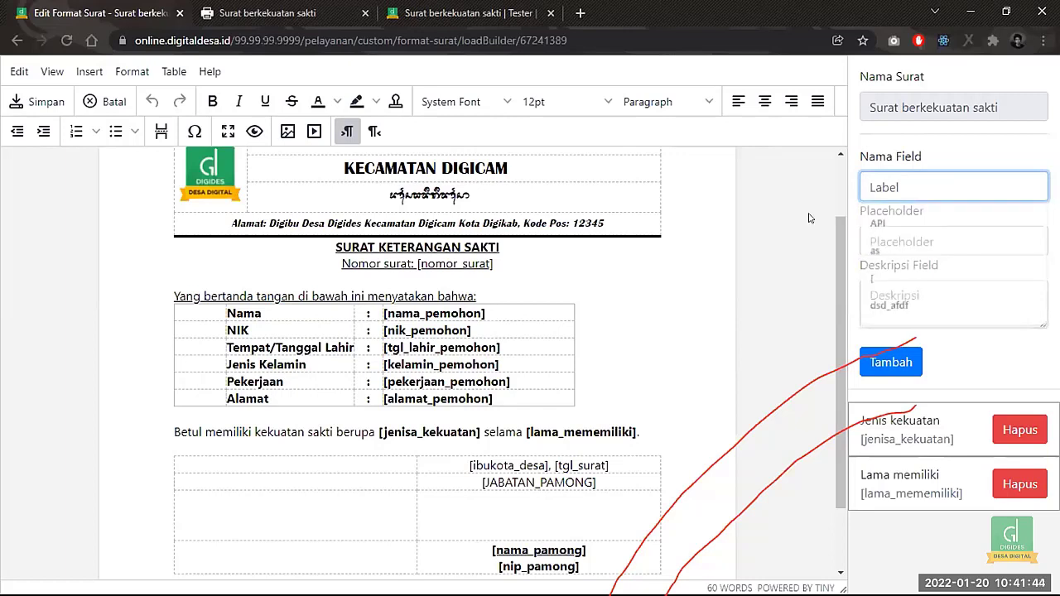
left_click(892, 236)
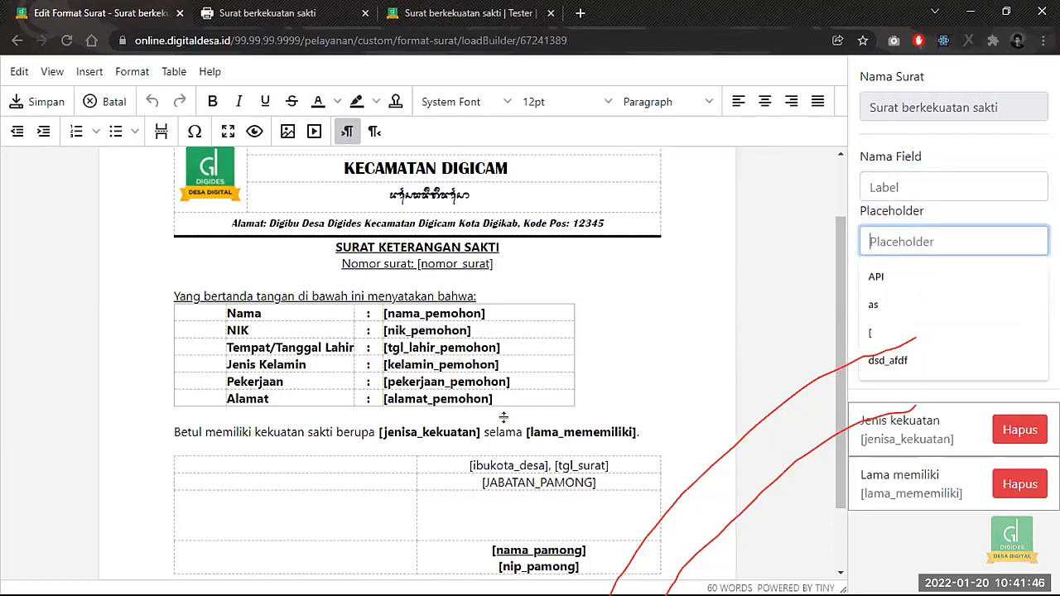
left_click(620, 364)
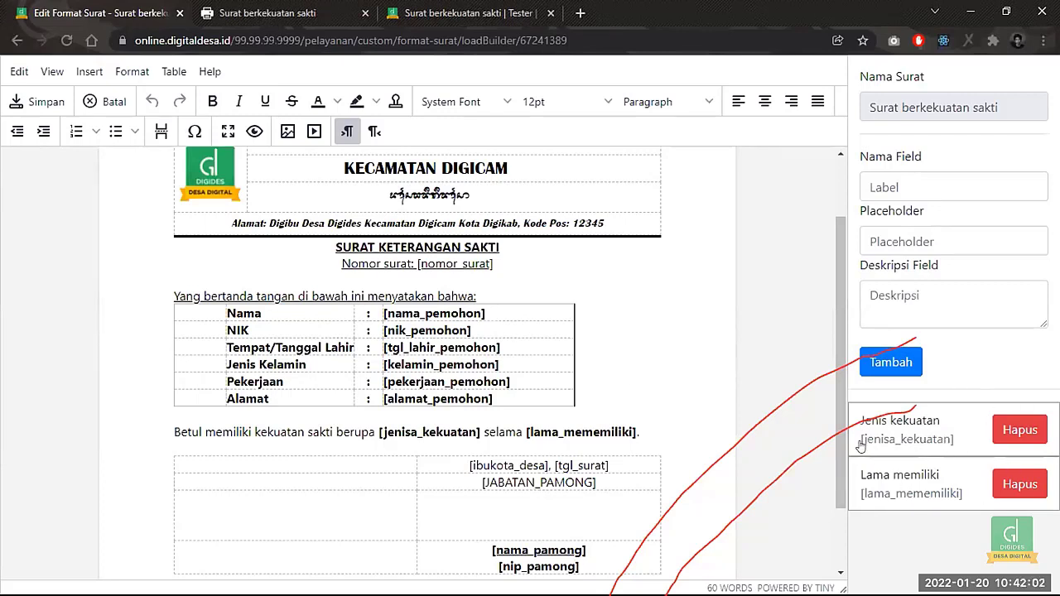
- Locate both custom placeholders in the closing sentence and delete the Jenis kekuatan and Lama memiliki custom fields from the format
left_click(601, 426)
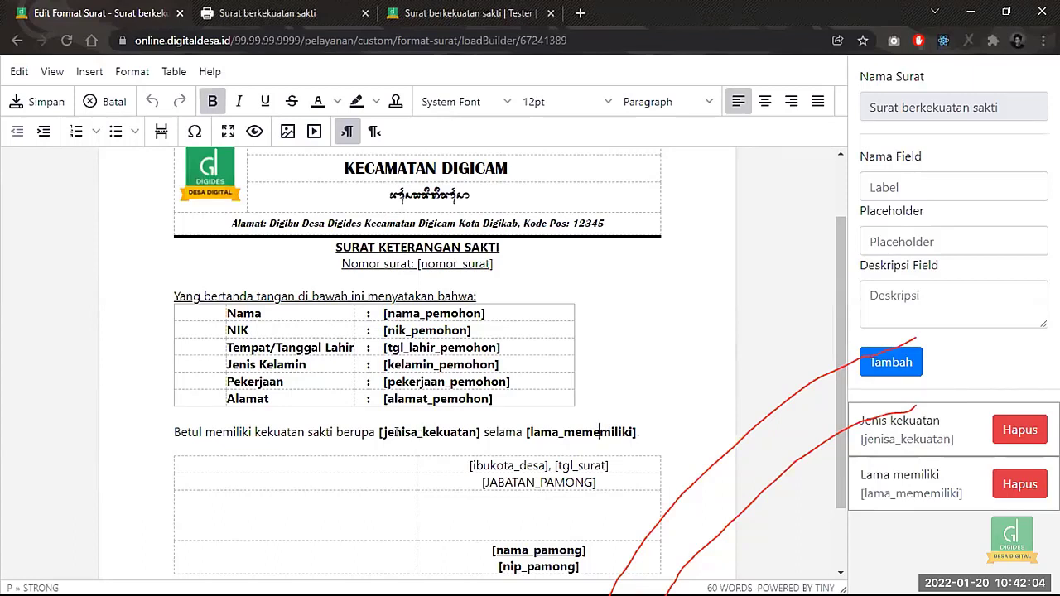
double_click(399, 432)
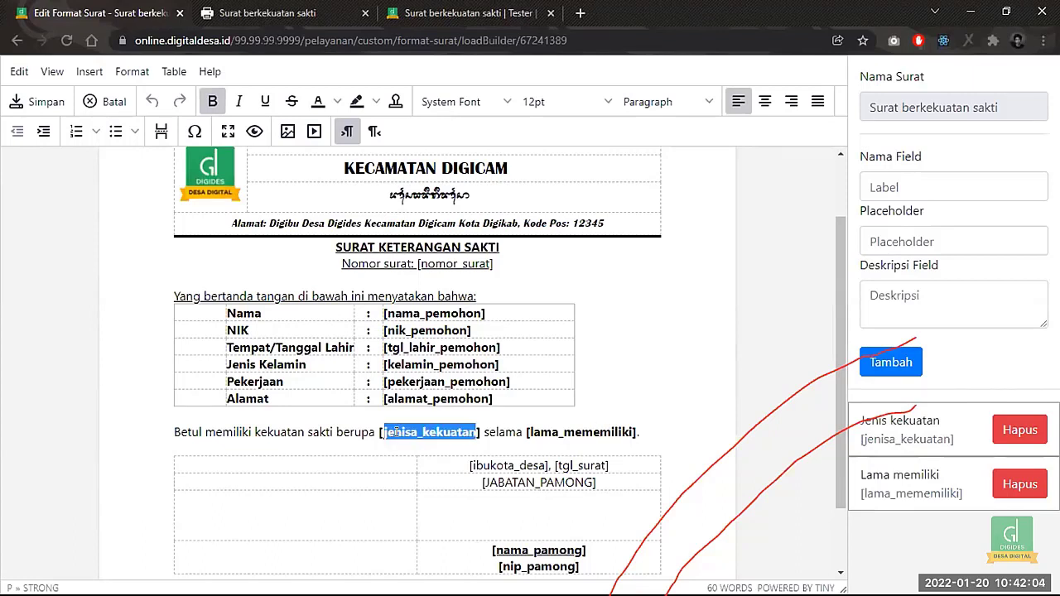
double_click(589, 431)
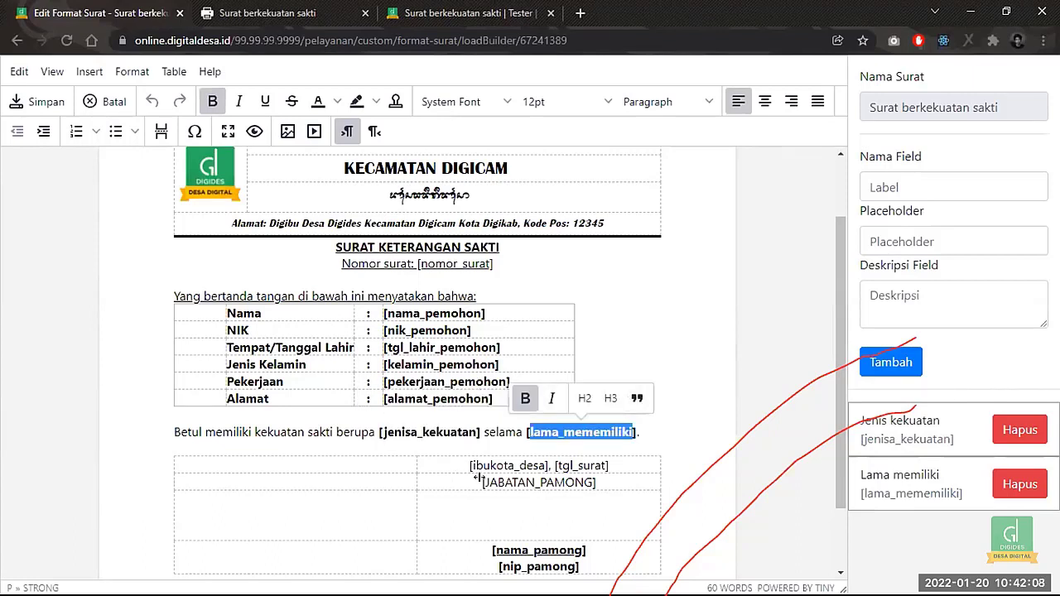
left_click(1020, 430)
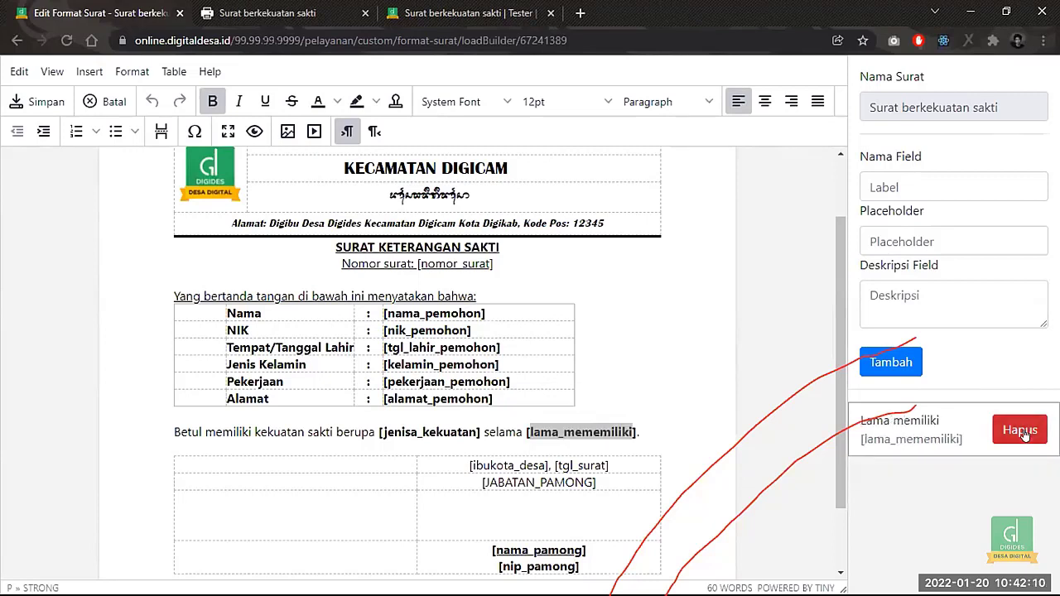
left_click(1020, 430)
- Define a custom field named Jenis kekuatan with the placeholder jenis_kekuatan and the description Jenis kekuatan
left_click(911, 186)
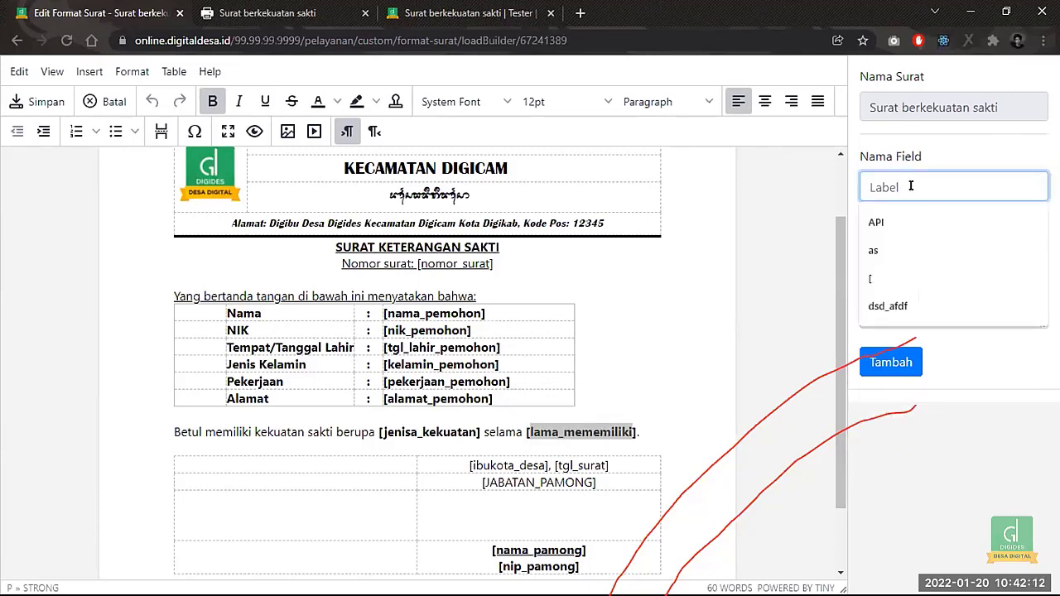
type("Jenis kekuatan")
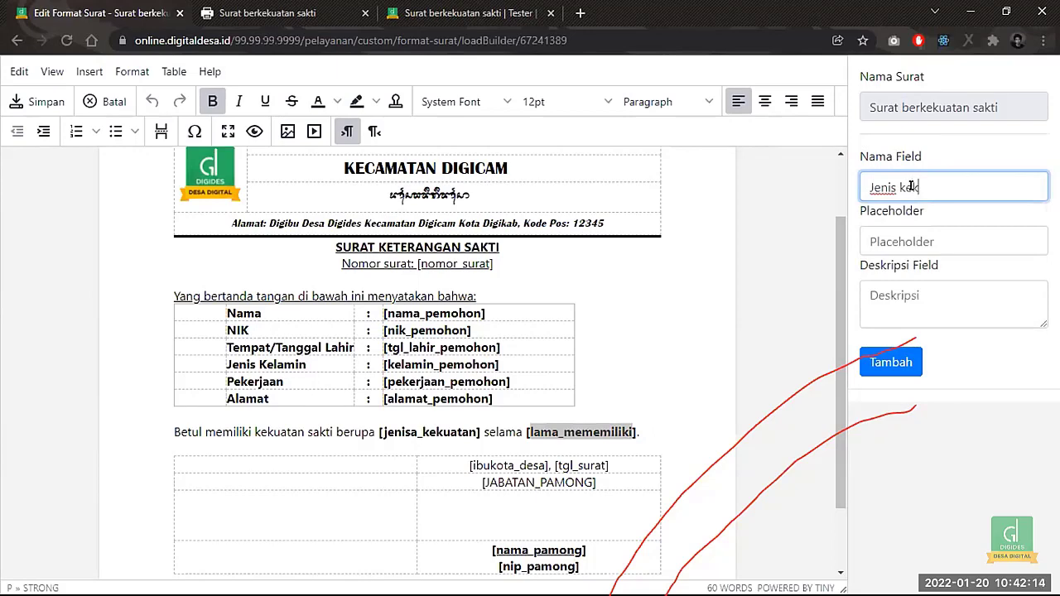
left_click(900, 234)
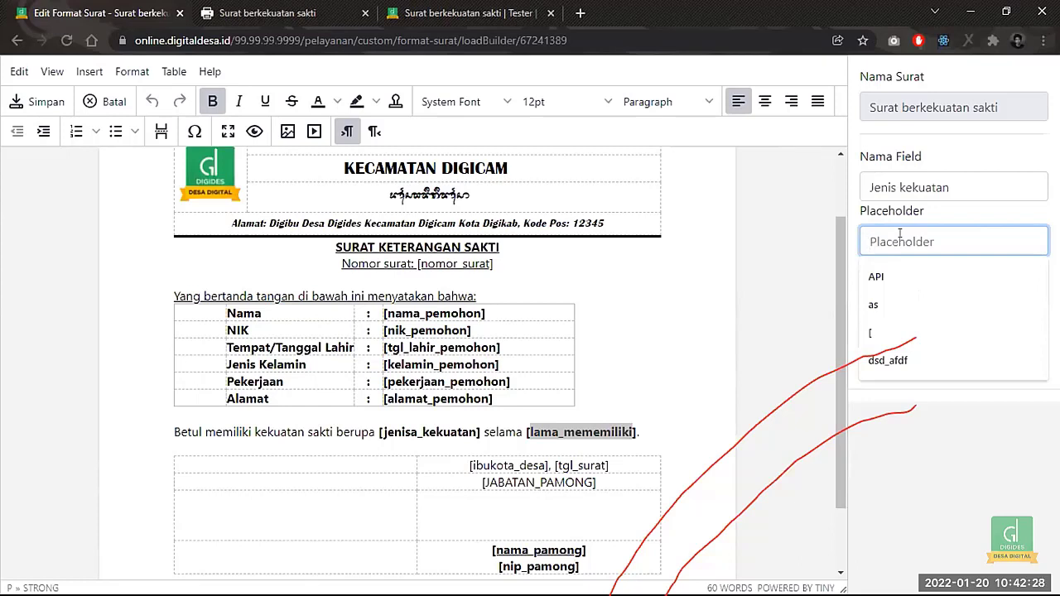
type("jenis")
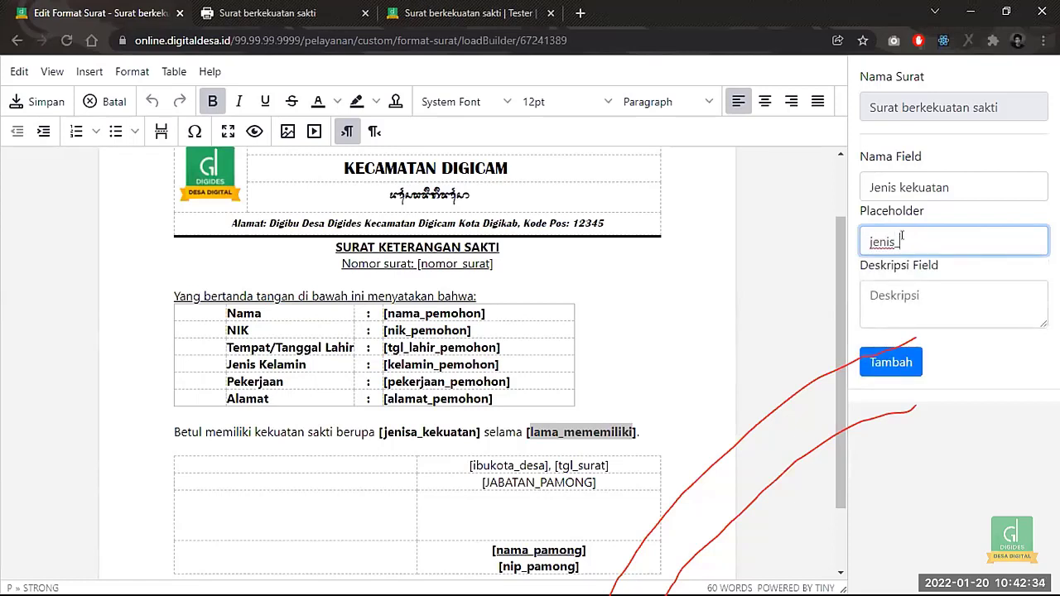
type("_kekuatan")
left_click(918, 291)
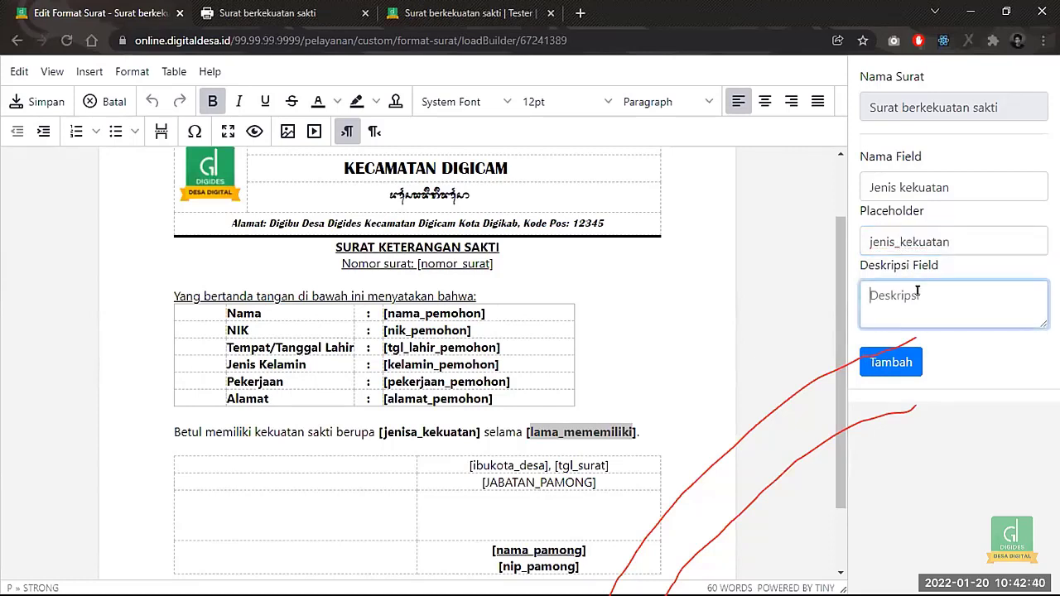
type("Jenis kekuatan")
- View the Jenis kekuatan field's help text in the letter entry form, and add the filled-in custom field to the format
left_click_drag(431, 10, 249, 10)
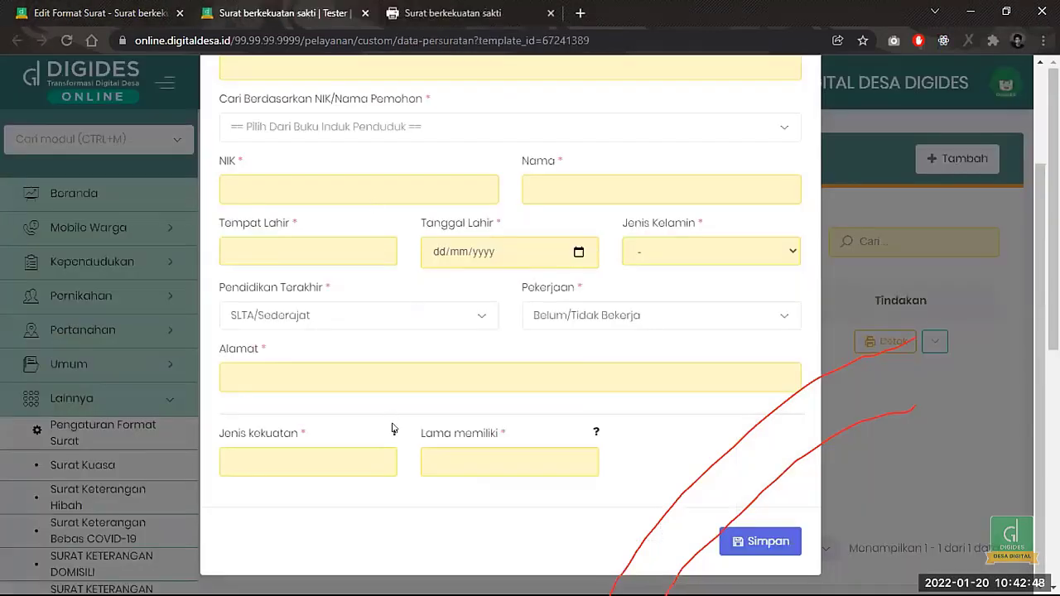
mouse_move(394, 433)
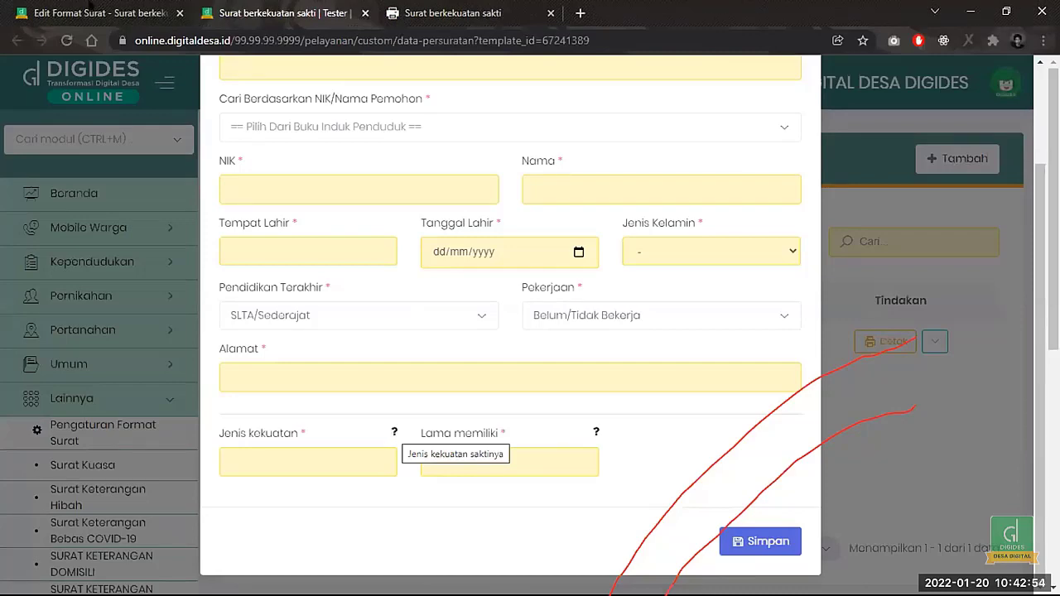
left_click(100, 8)
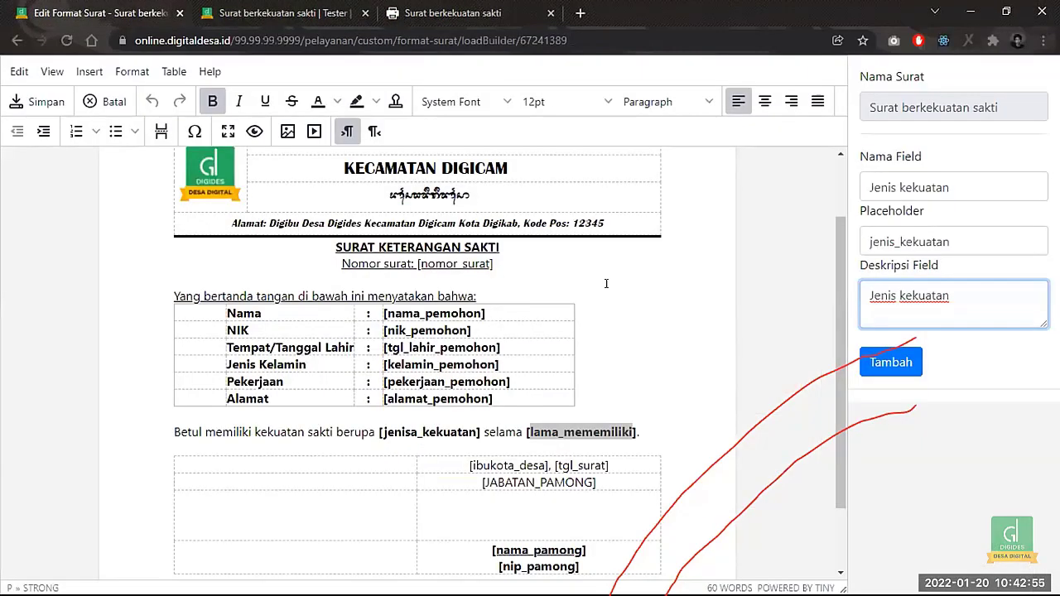
left_click(892, 363)
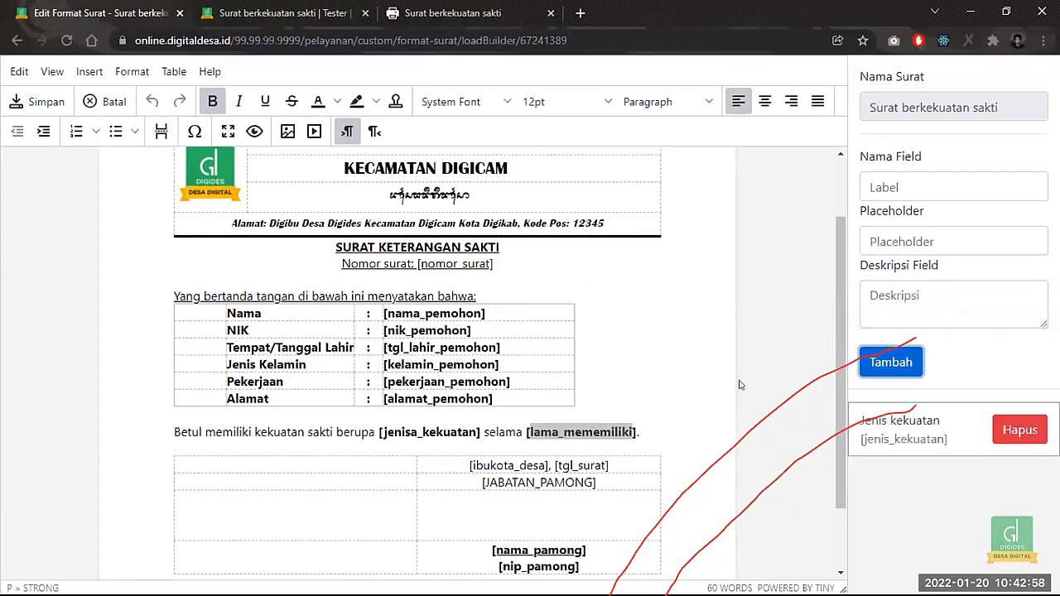
- Add a custom field named Lama memiliki with the placeholder lama_memiliki and the description Lama memiliki
left_click(875, 184)
type("Lama")
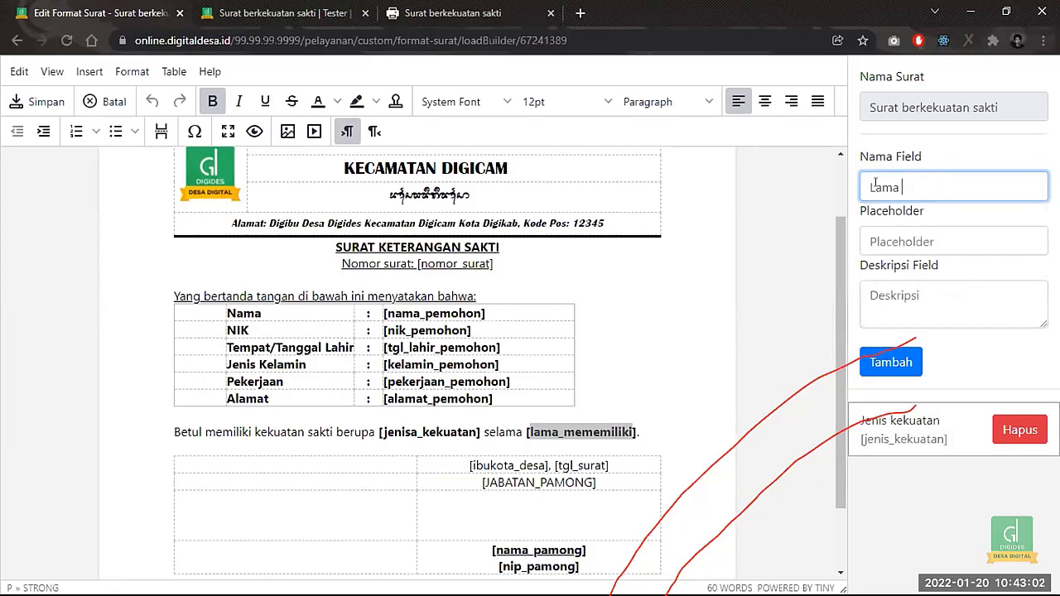
type(" memiliki")
left_click(878, 241)
type("la")
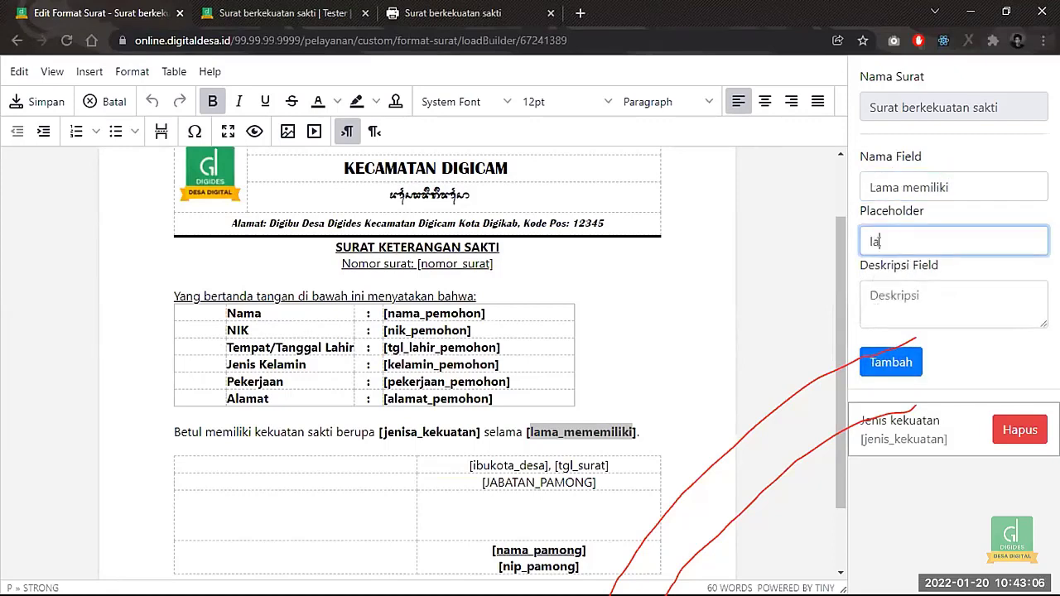
type("ma_memiliki")
left_click(887, 294)
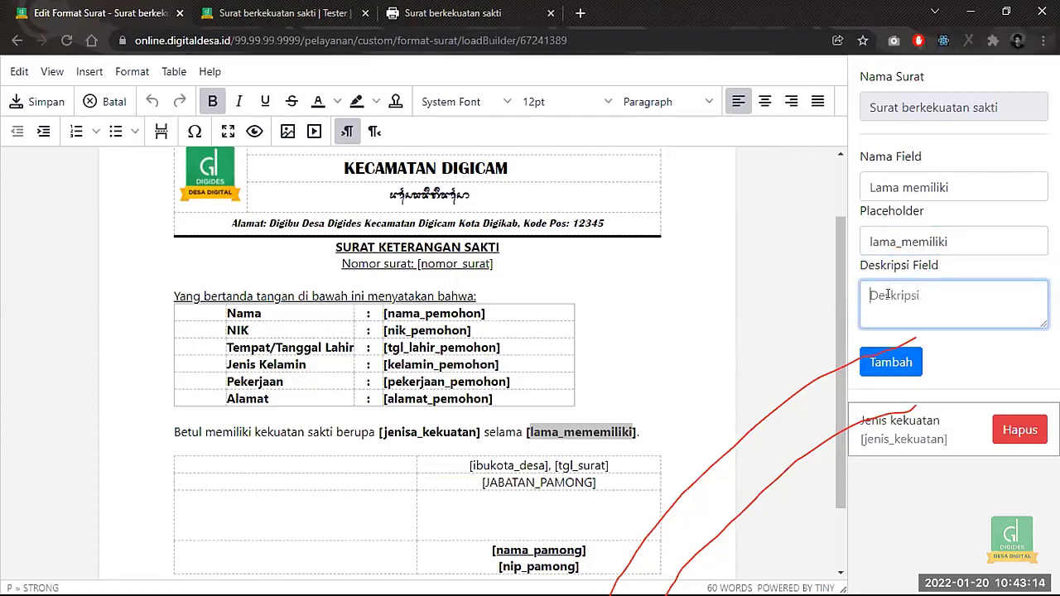
type("Lama memiliki")
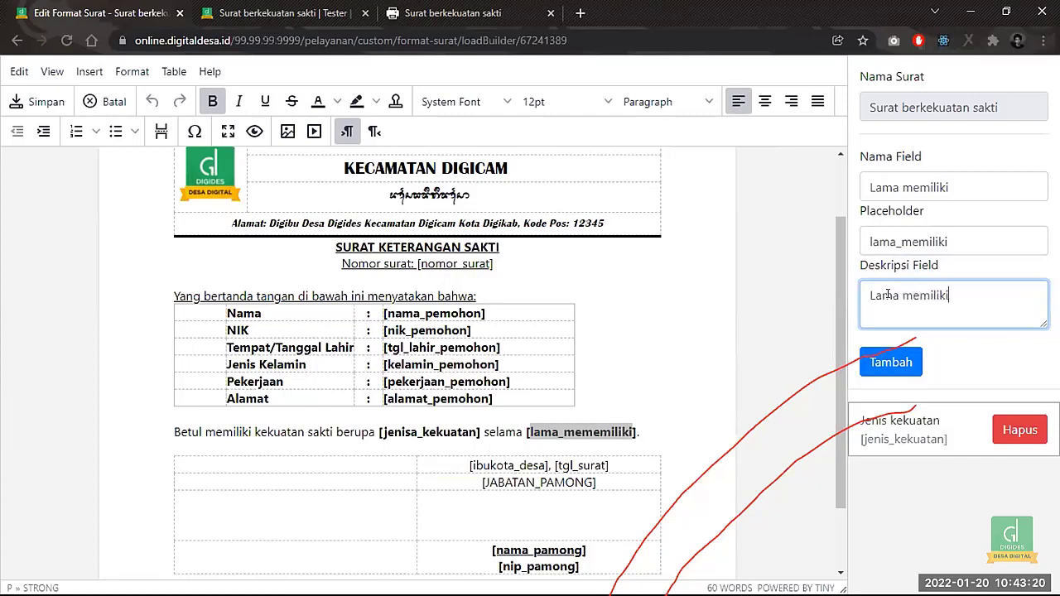
left_click(909, 361)
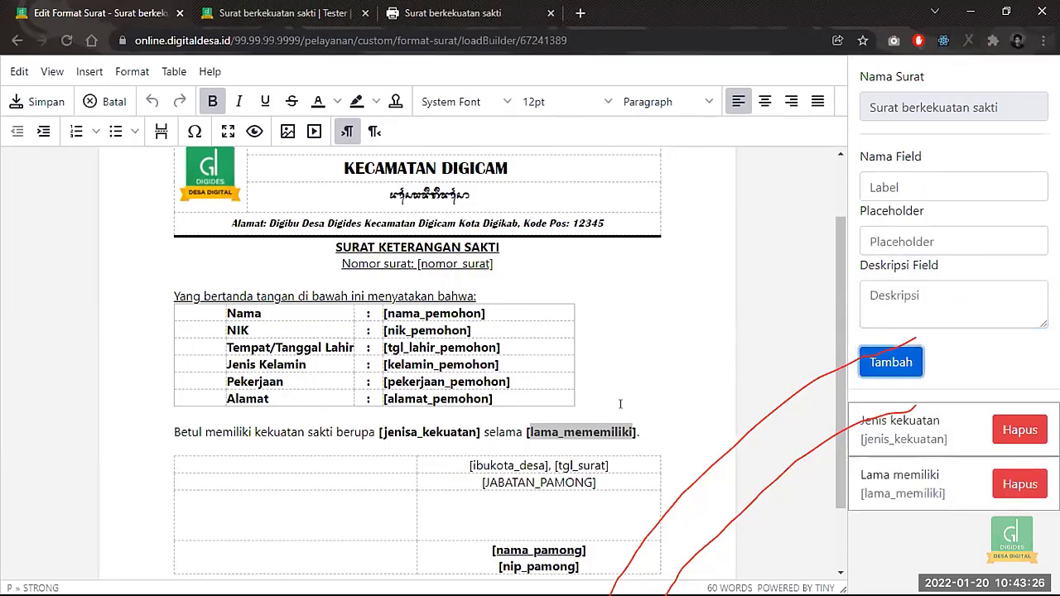
- Change the two bracketed placeholders in the closing sentence to [jenis_kekuatan] and [lama_memiliki]
double_click(445, 432)
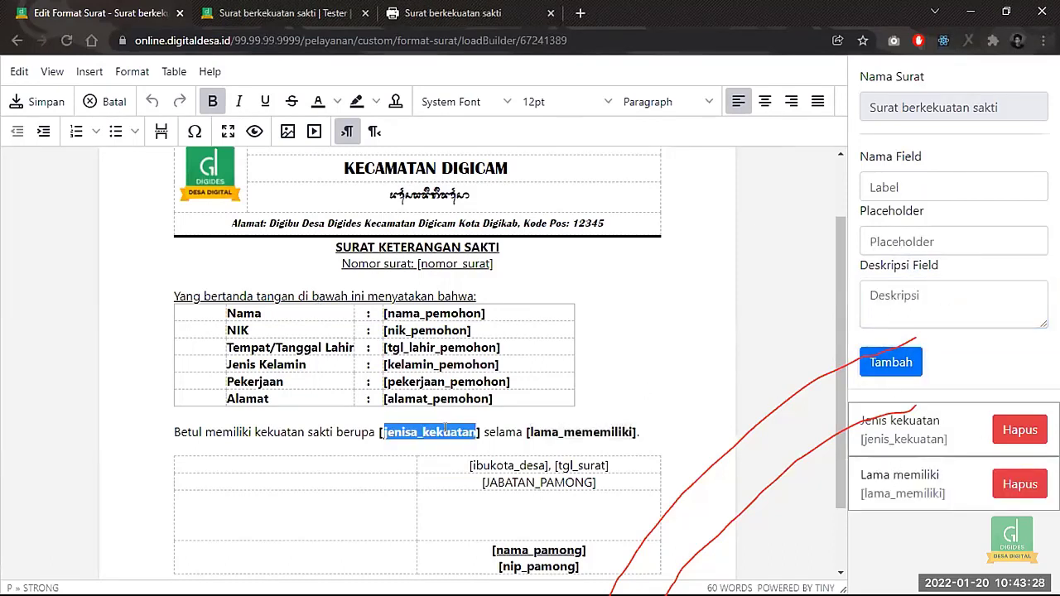
key("BackSpace")
type("jenis")
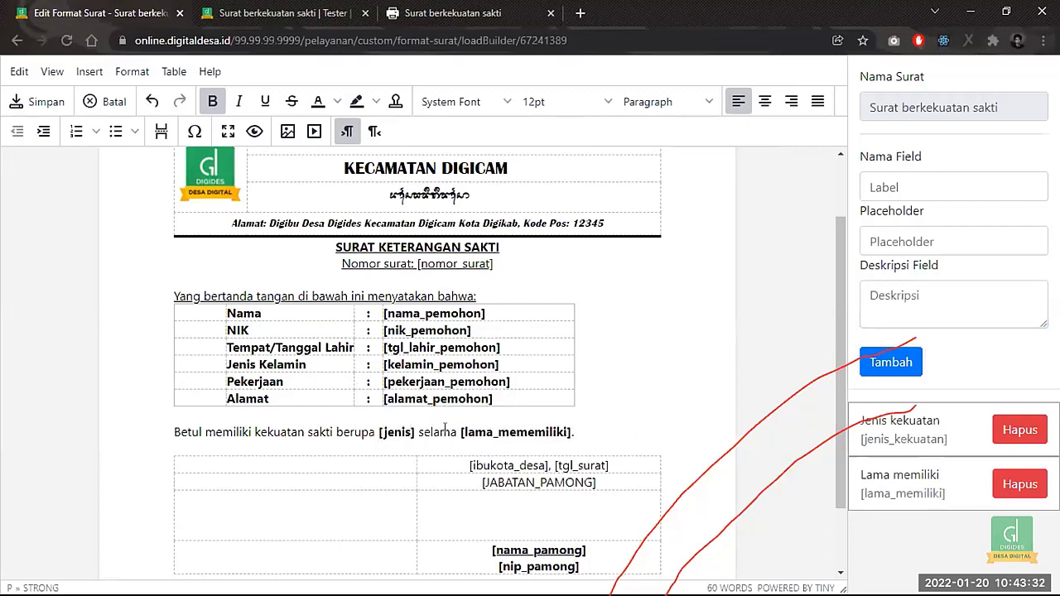
type("_kekuatan")
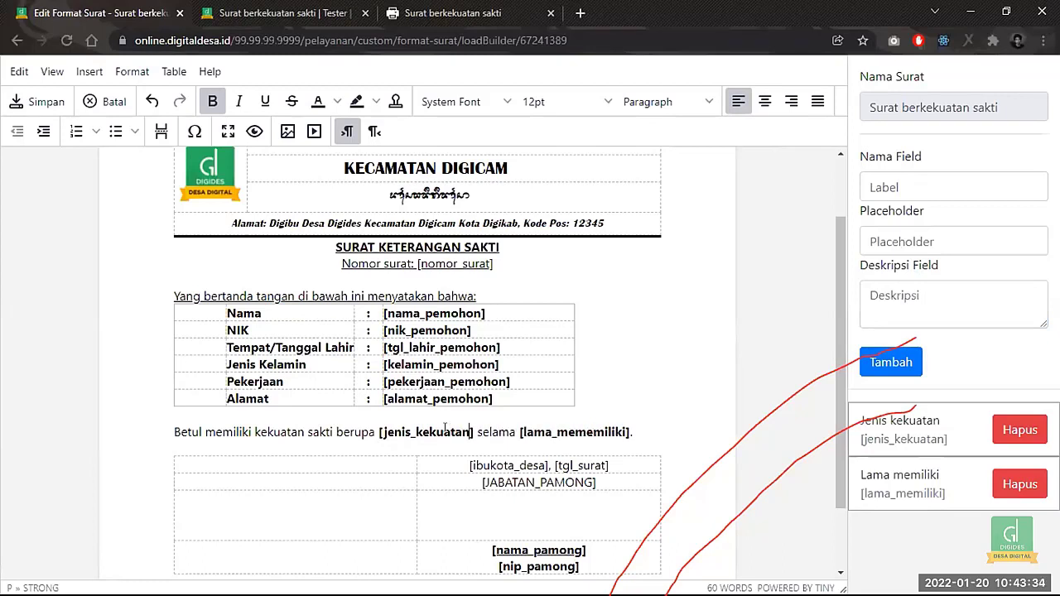
double_click(585, 431)
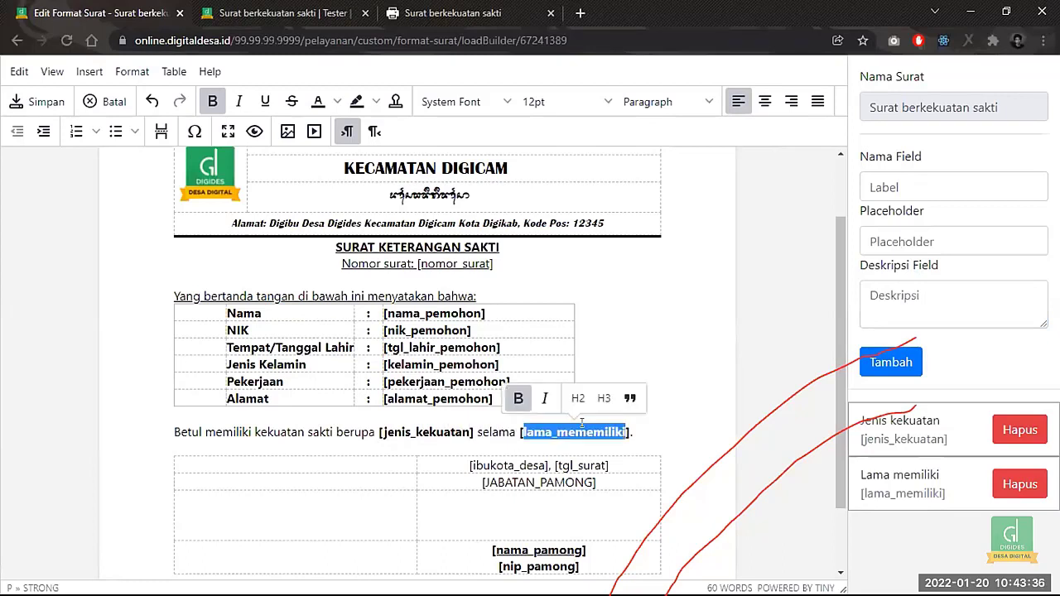
type("lama_mem")
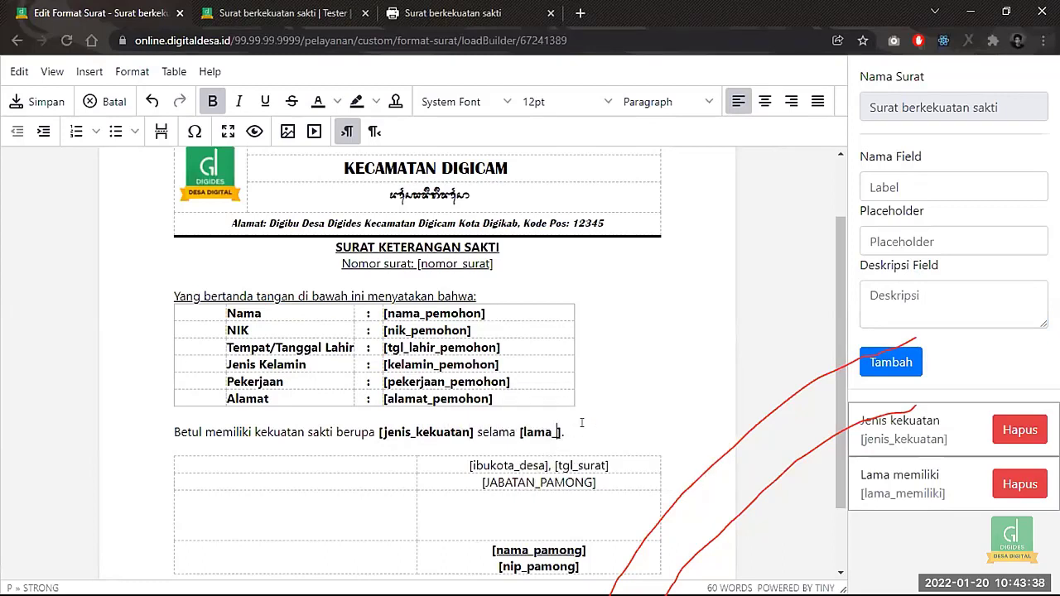
type("iliki")
- Look over the edited letter and save the Surat berkekuatan sakti format
scroll(628, 372, "down", 2)
scroll(628, 371, "up", 3)
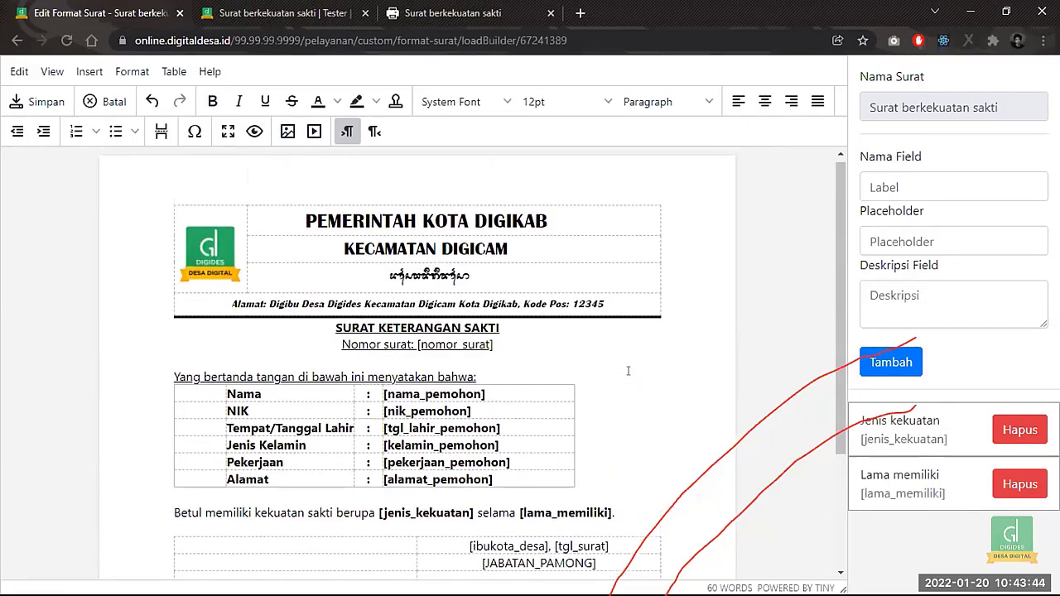
left_click(39, 98)
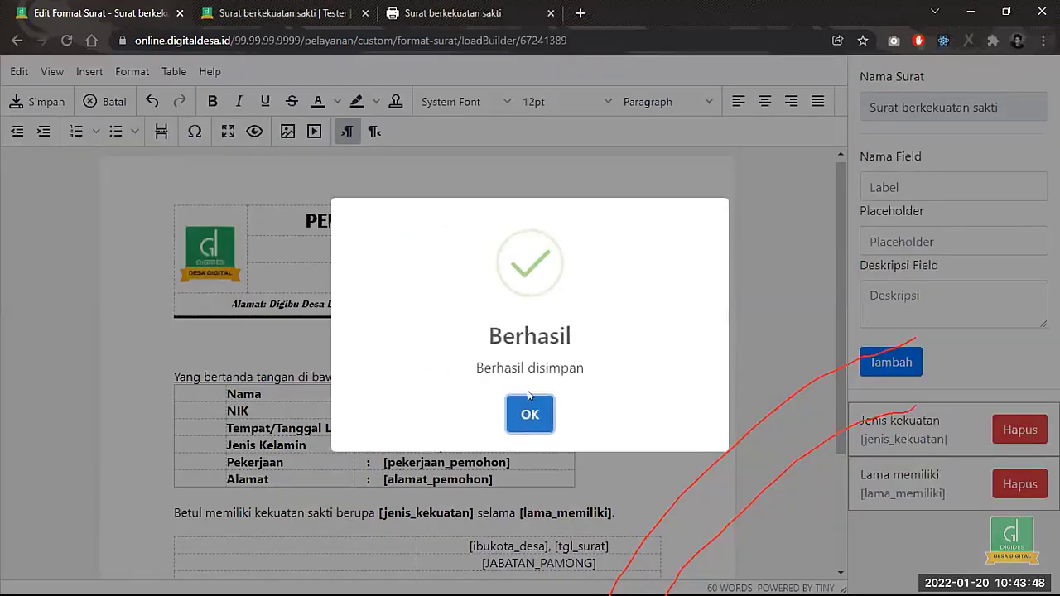
left_click(530, 414)
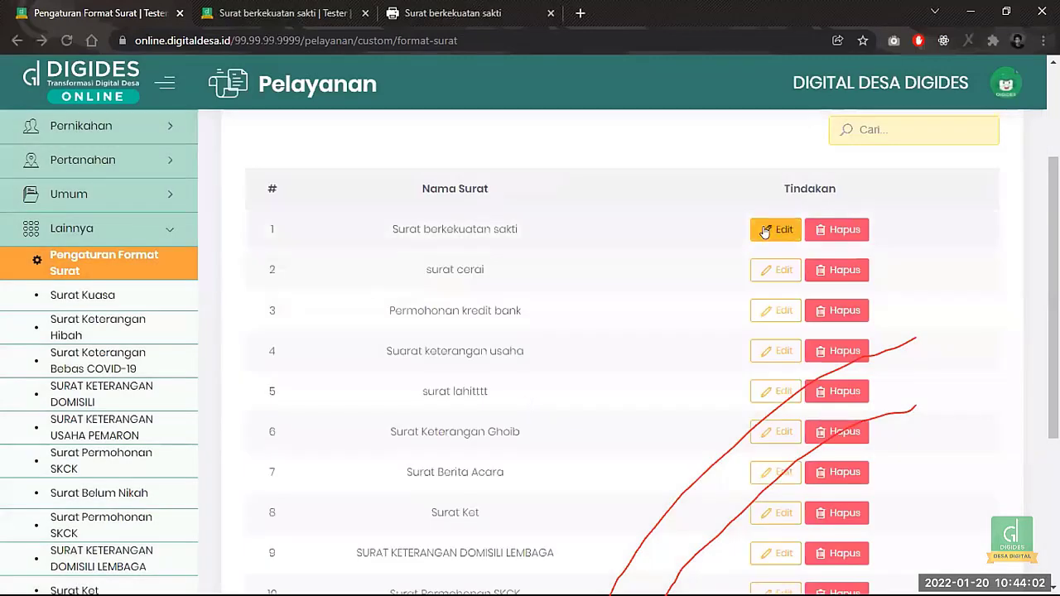
- Reopen the Surat berkekuatan sakti format for editing and switch to the letter's print preview
left_click(764, 232)
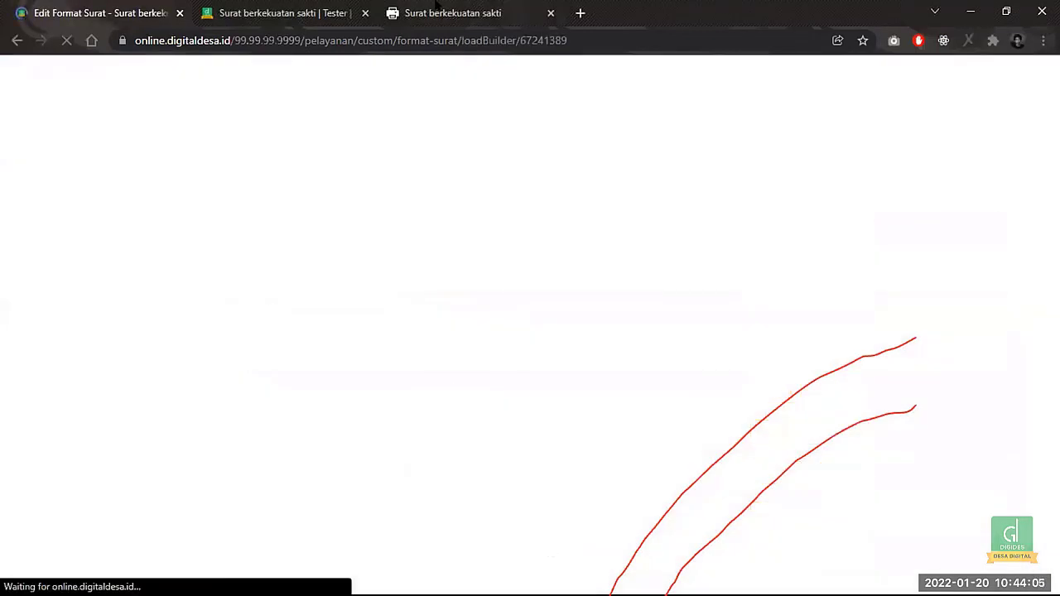
left_click(436, 7)
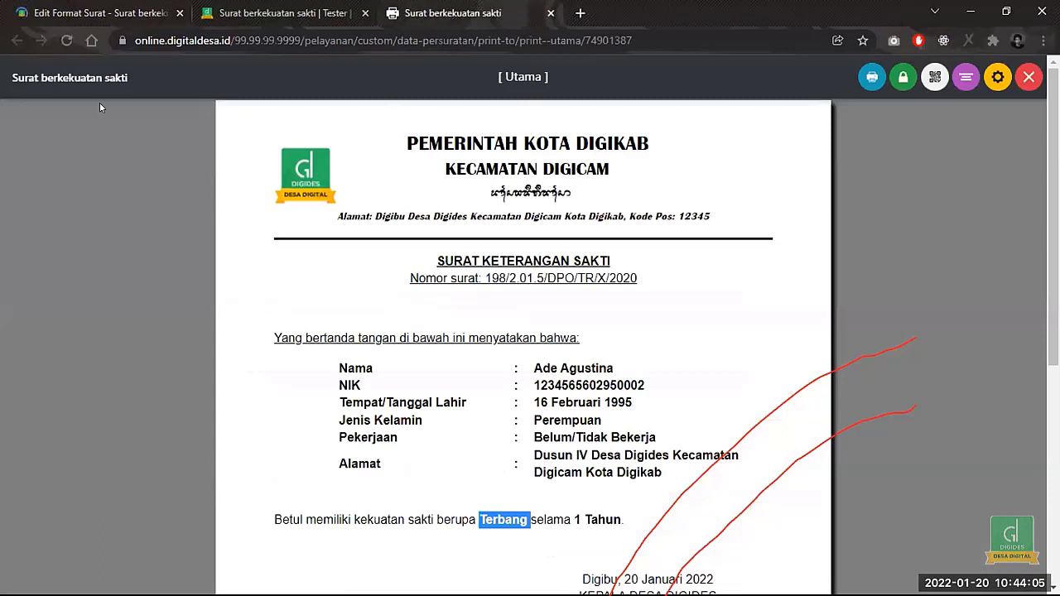
- Reload the letter's print preview and check how the placeholders in the closing sentence are filled in
left_click(66, 40)
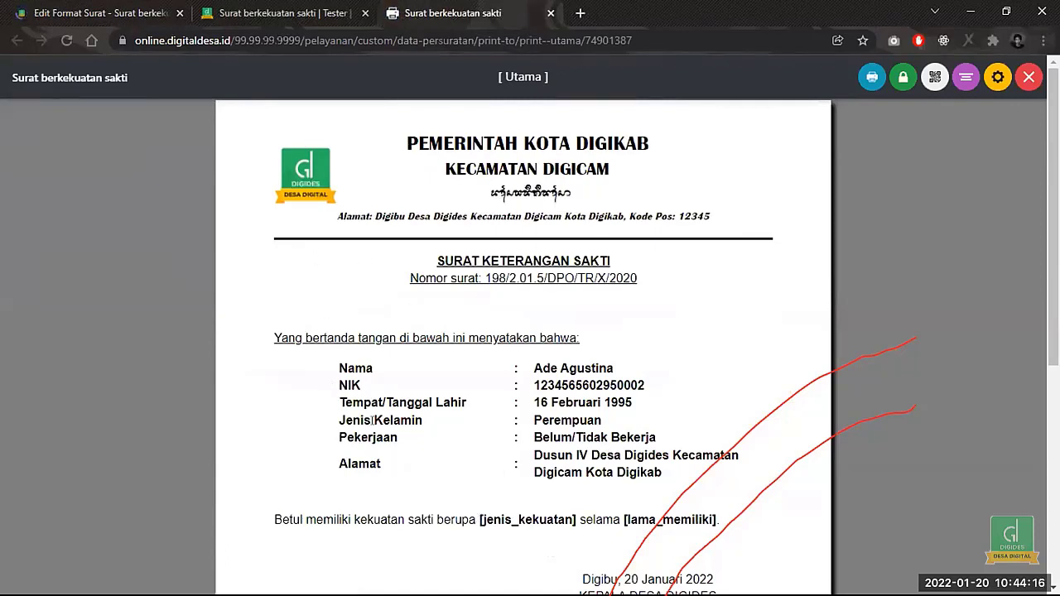
left_click_drag(479, 520, 621, 520)
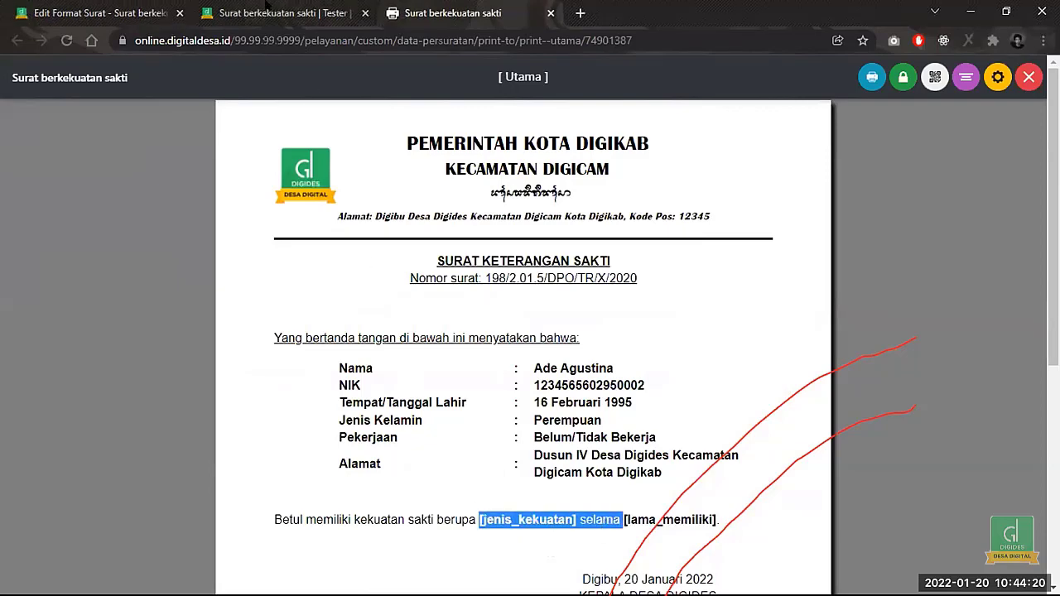
- Return to the Surat berkekuatan sakti records and inspect the blank form for a new record without filling it in
left_click(265, 10)
scroll(630, 315, "up", 2)
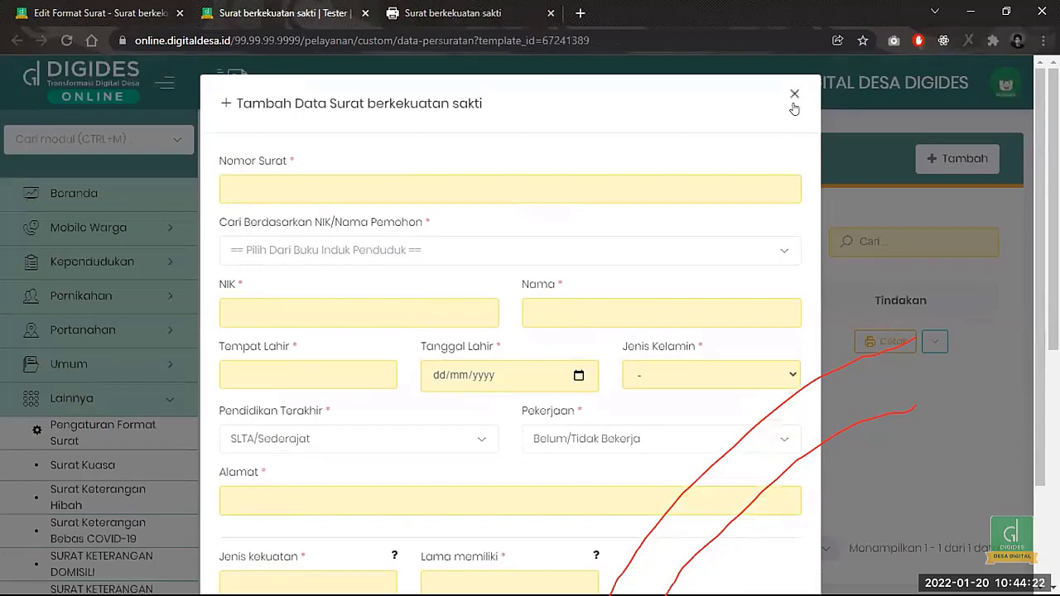
left_click(793, 104)
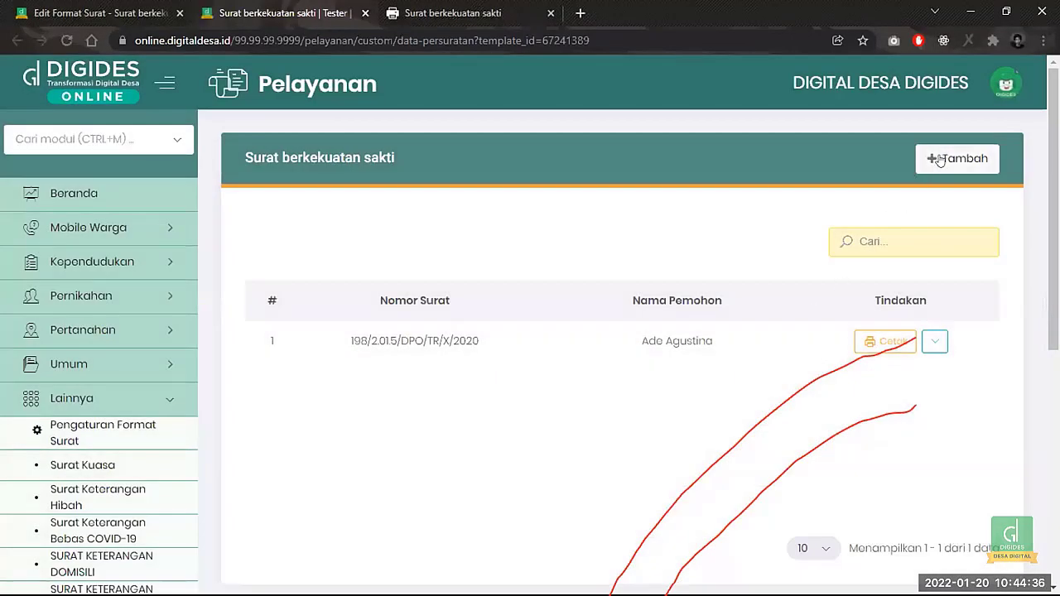
left_click(940, 160)
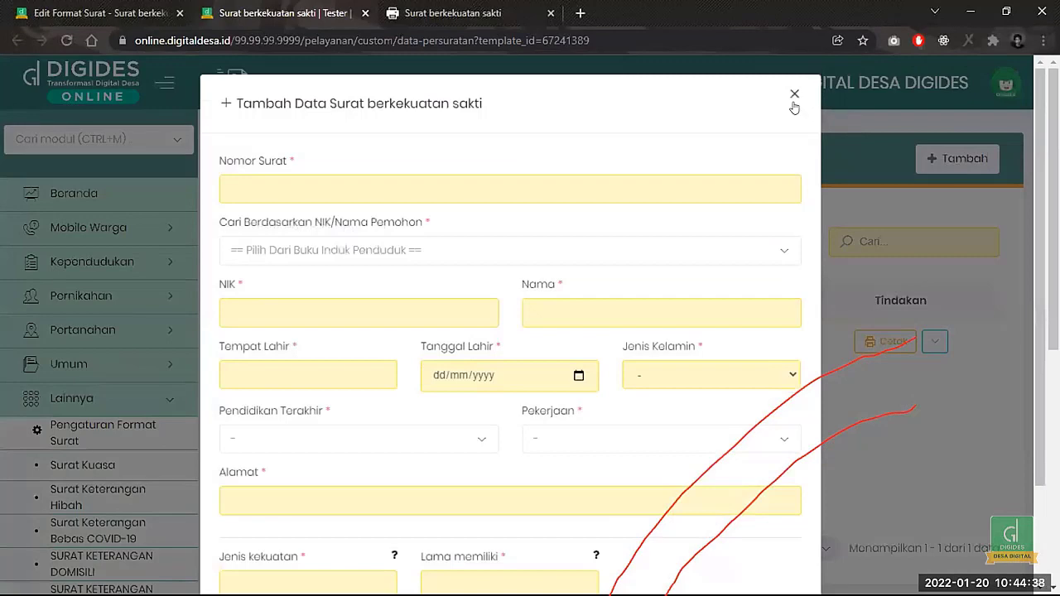
left_click(794, 101)
- Edit the existing record, setting Jenis kekuatan to Terbang and Lama memiliki to 1 Tahun, and save it
left_click(931, 346)
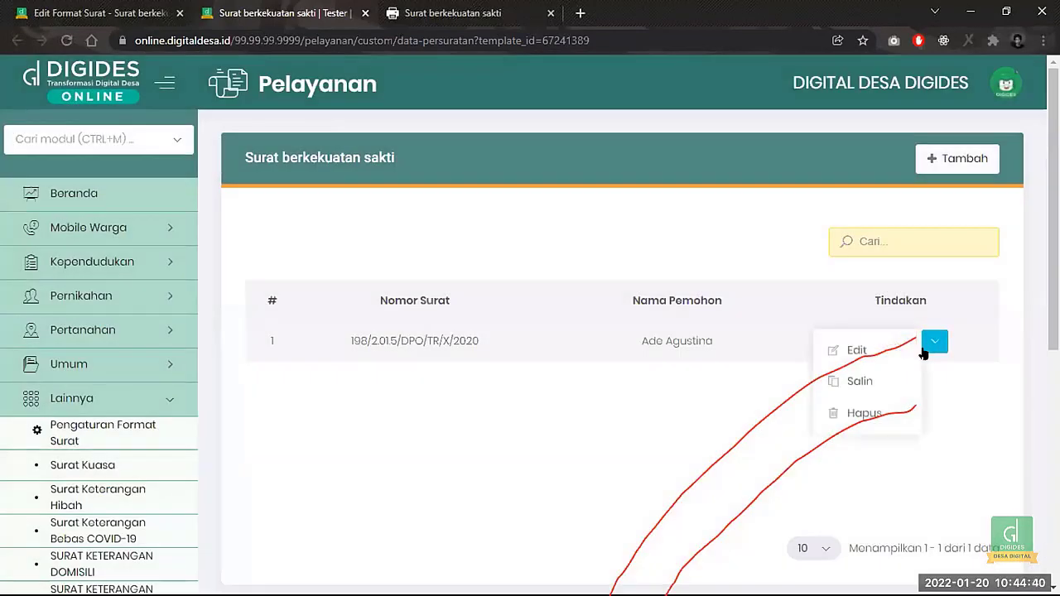
left_click(878, 354)
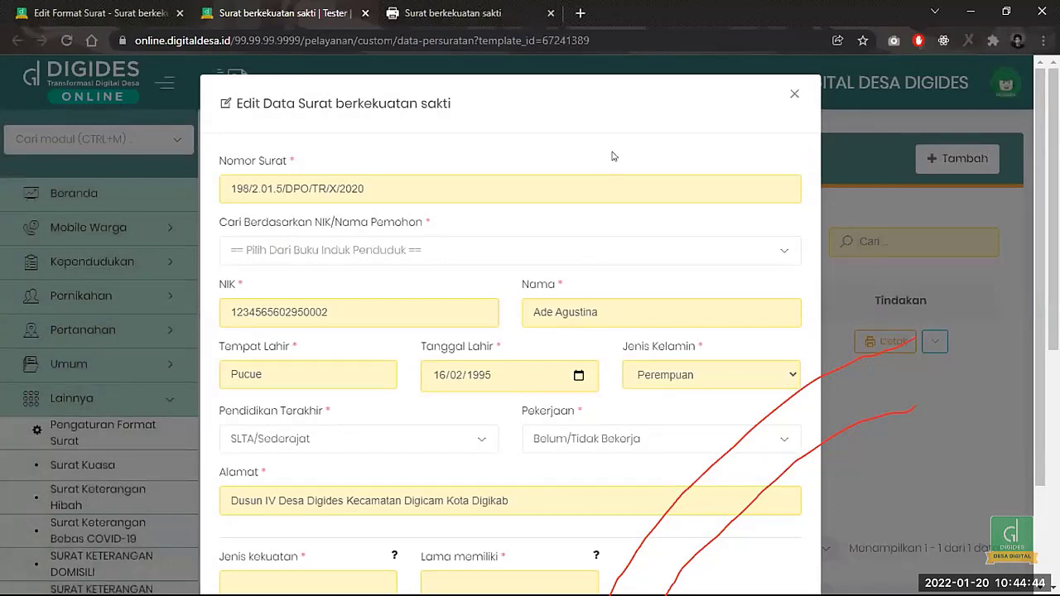
scroll(613, 156, "down", 2)
left_click(309, 454)
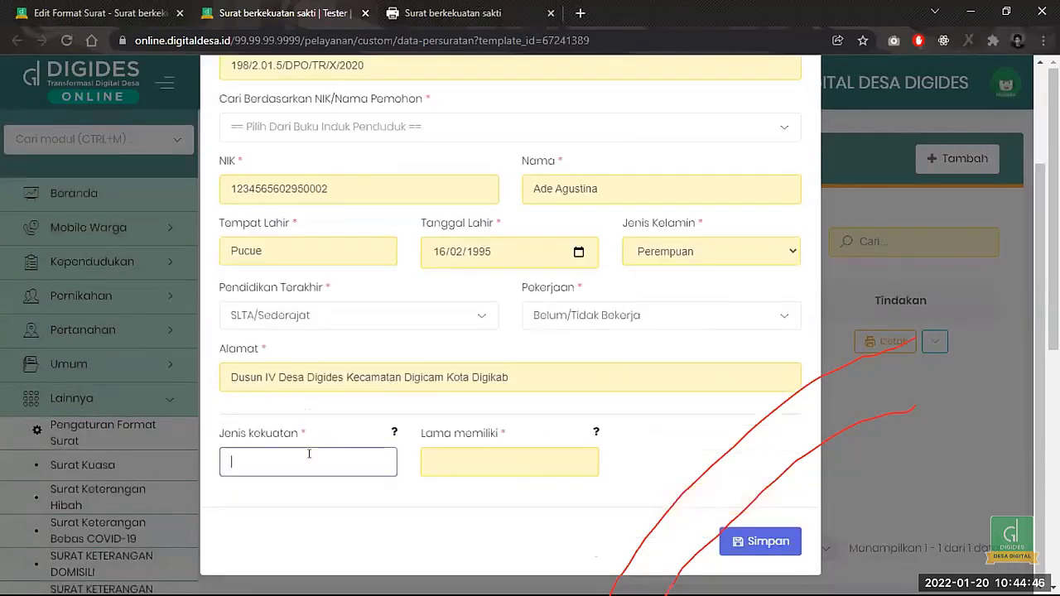
type("Terbang")
left_click(465, 466)
type("1")
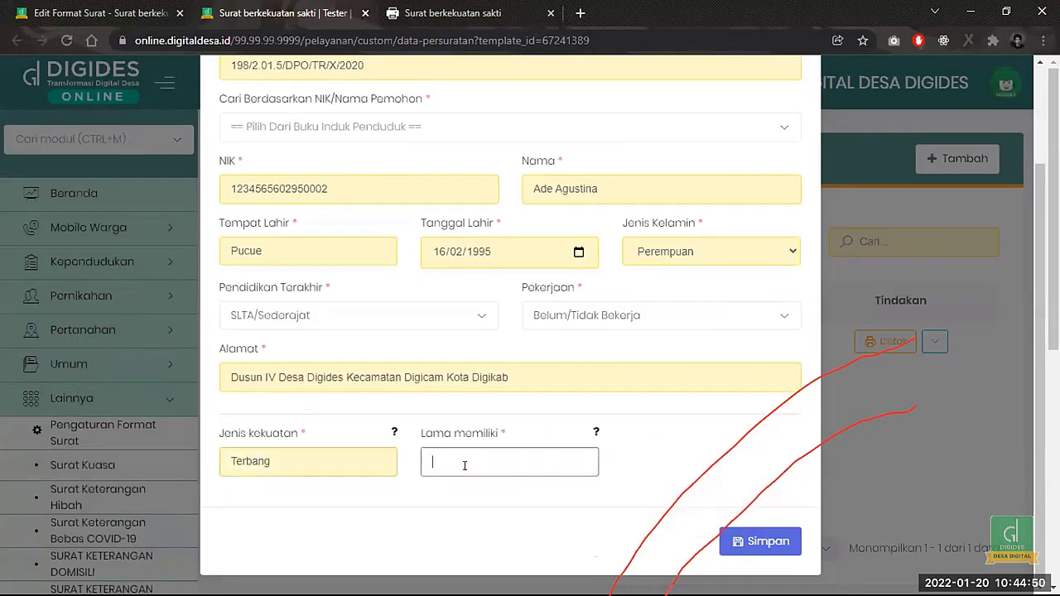
type(" Tahun")
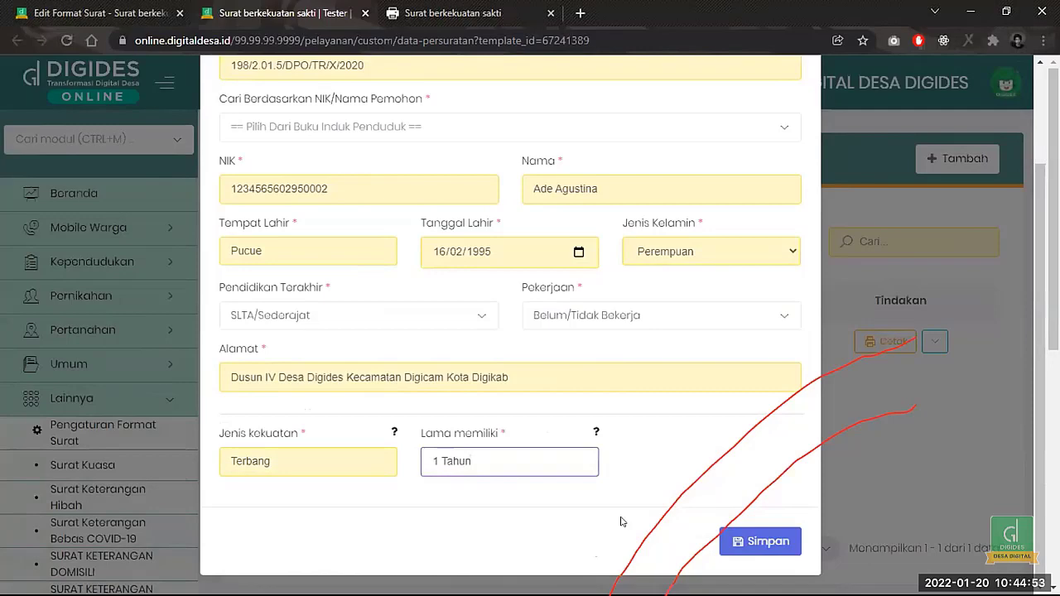
left_click(745, 541)
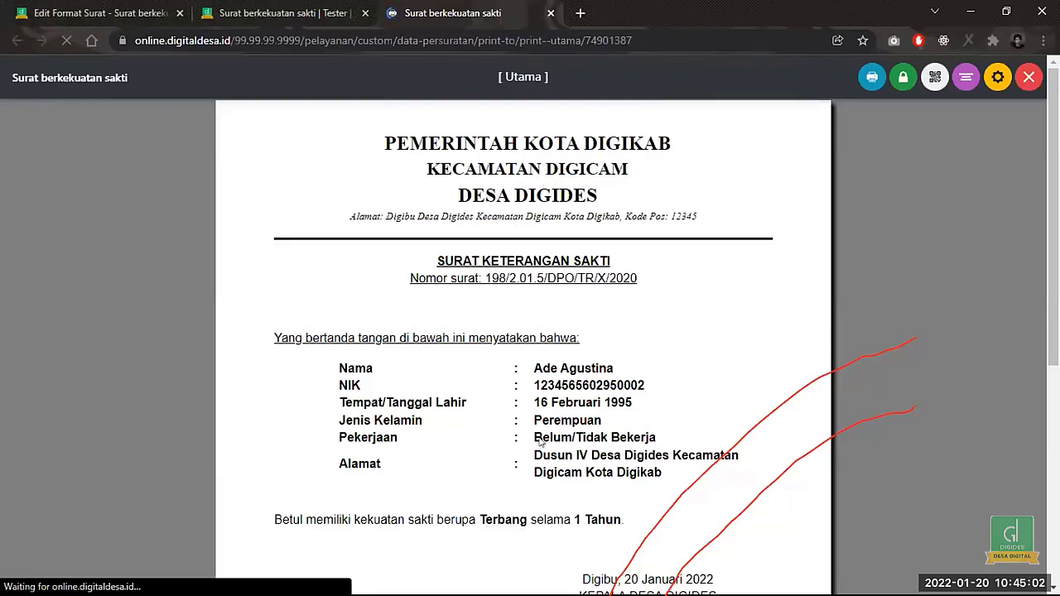
- Compare the refreshed print preview with the tables and the [jenis_kekuatan] placeholder in the letter format editor
scroll(709, 296, "down", 5)
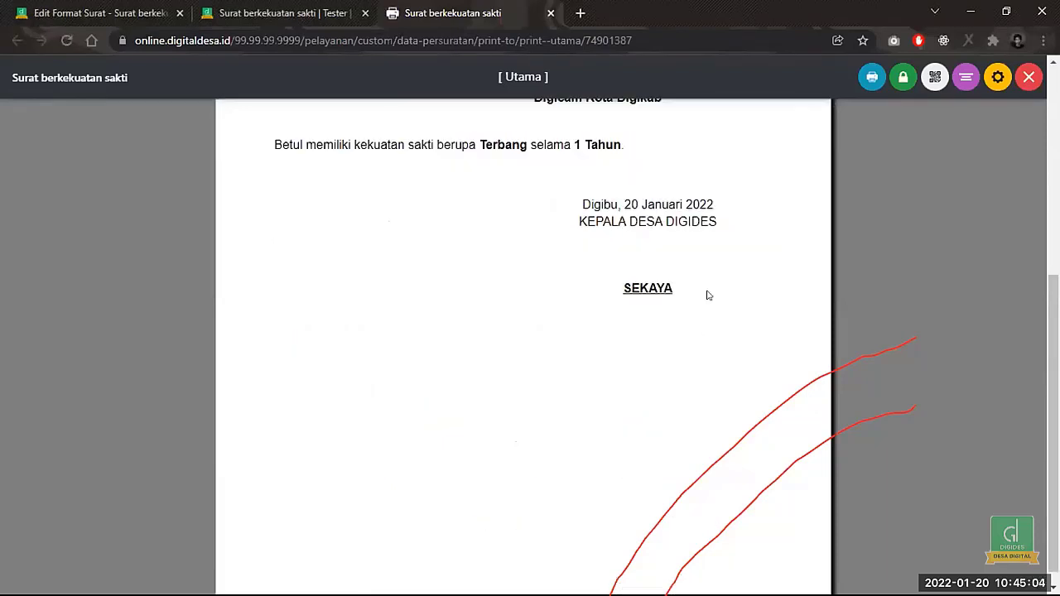
scroll(705, 296, "up", 5)
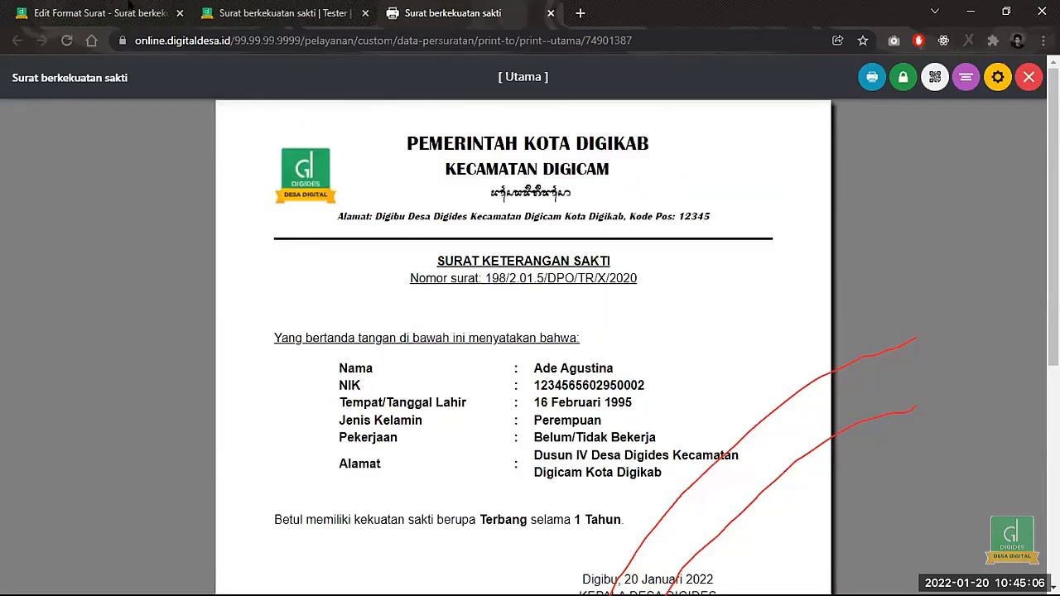
left_click(129, 5)
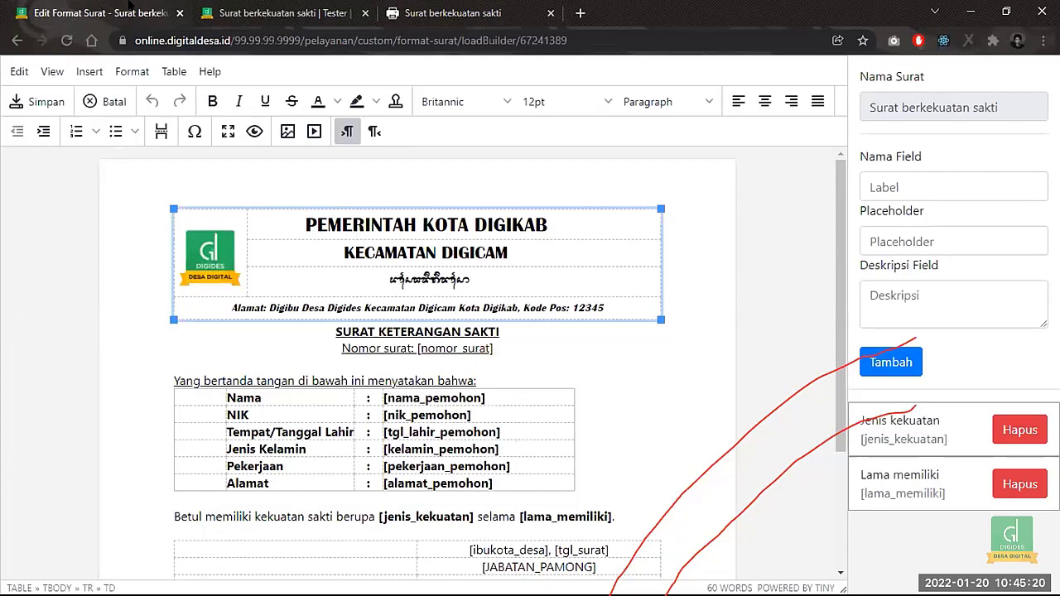
left_click(109, 269)
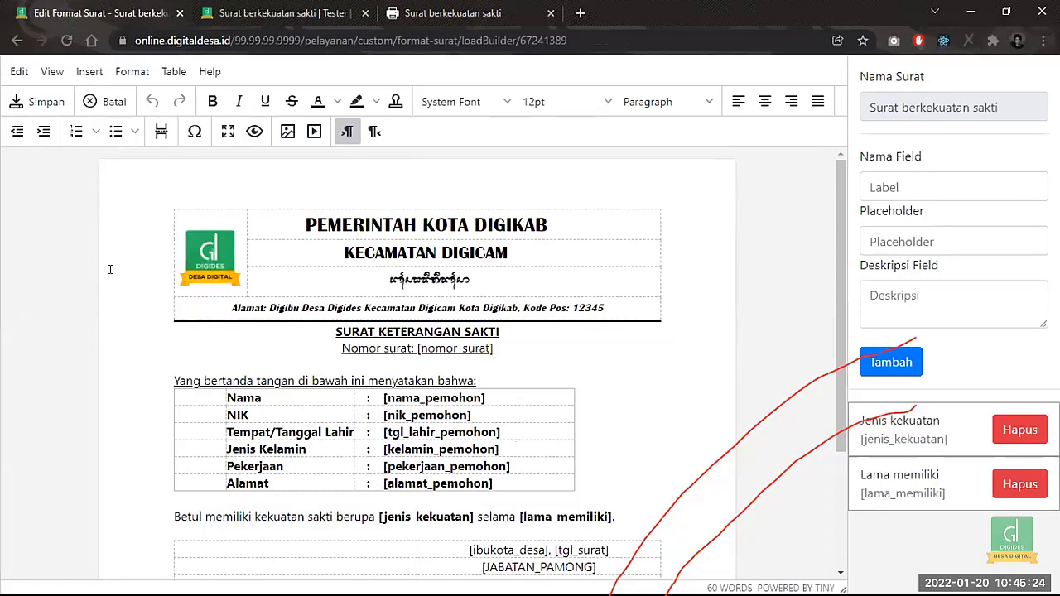
scroll(110, 269, "down", 3)
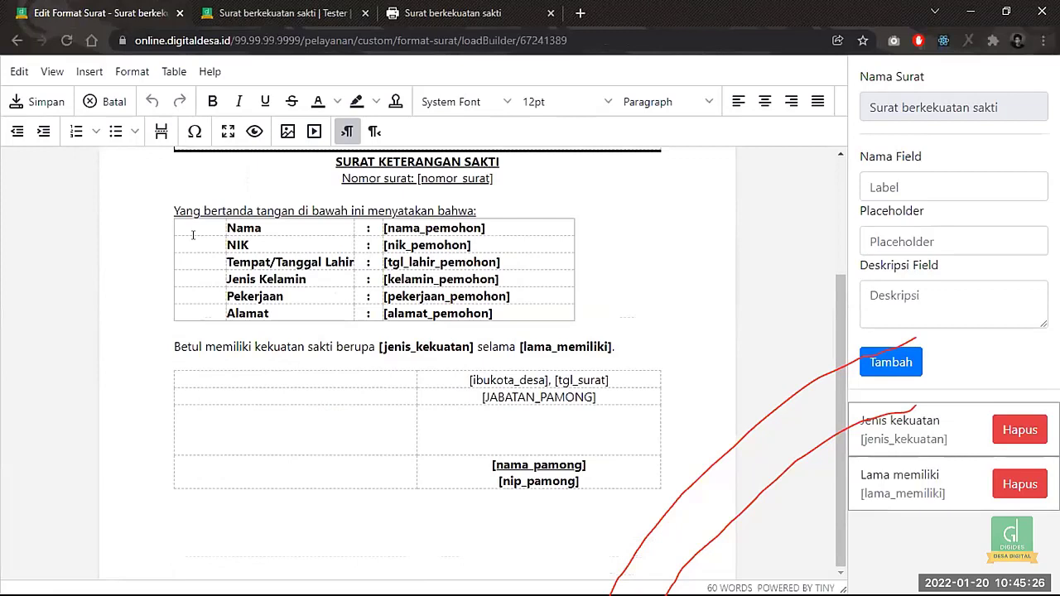
left_click(193, 235)
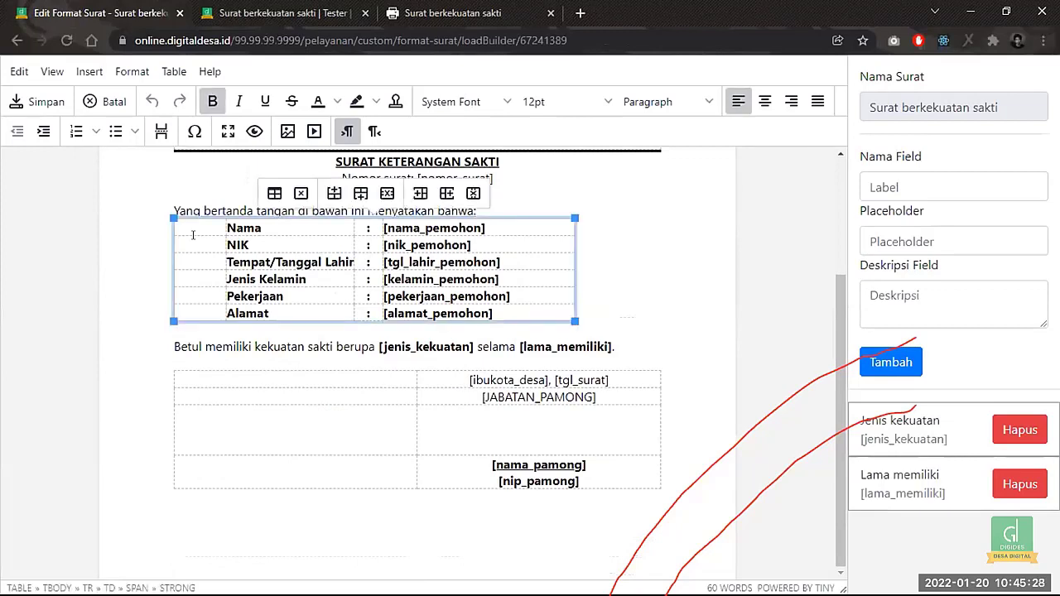
left_click(158, 216)
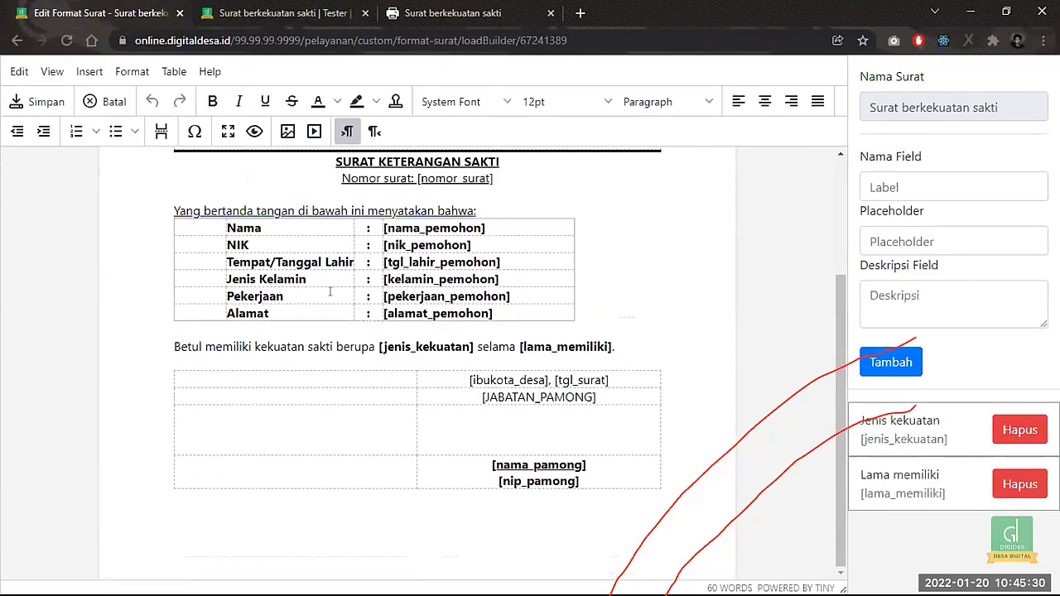
left_click(380, 348)
left_click_drag(444, 341, 461, 348)
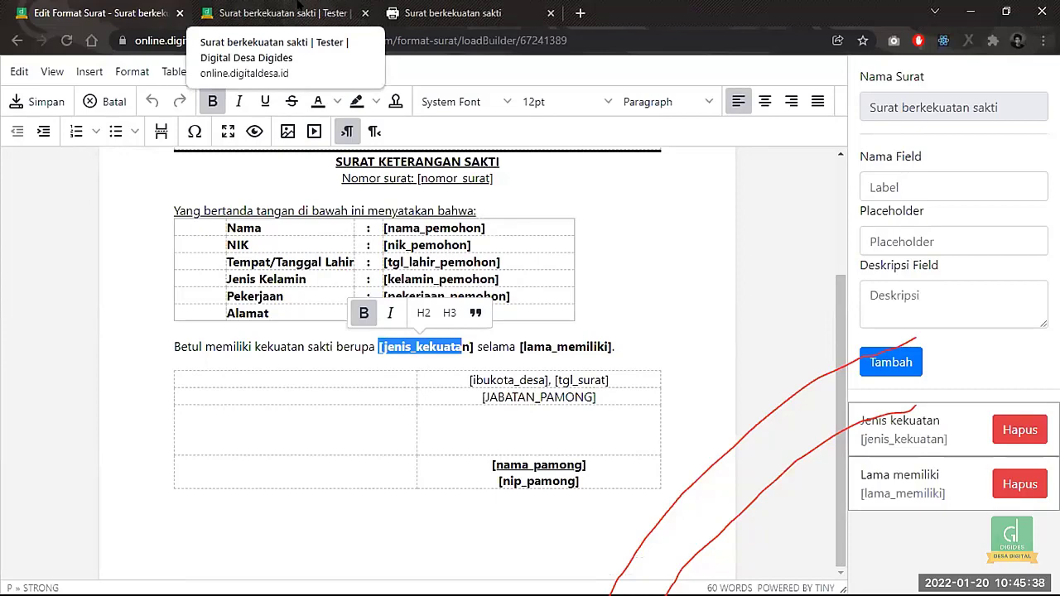
- From the records page, open the Formulir Kartu Keluarga (Pengganti F-1.01) service in the Biodata group of Kependudukan
left_click(298, 7)
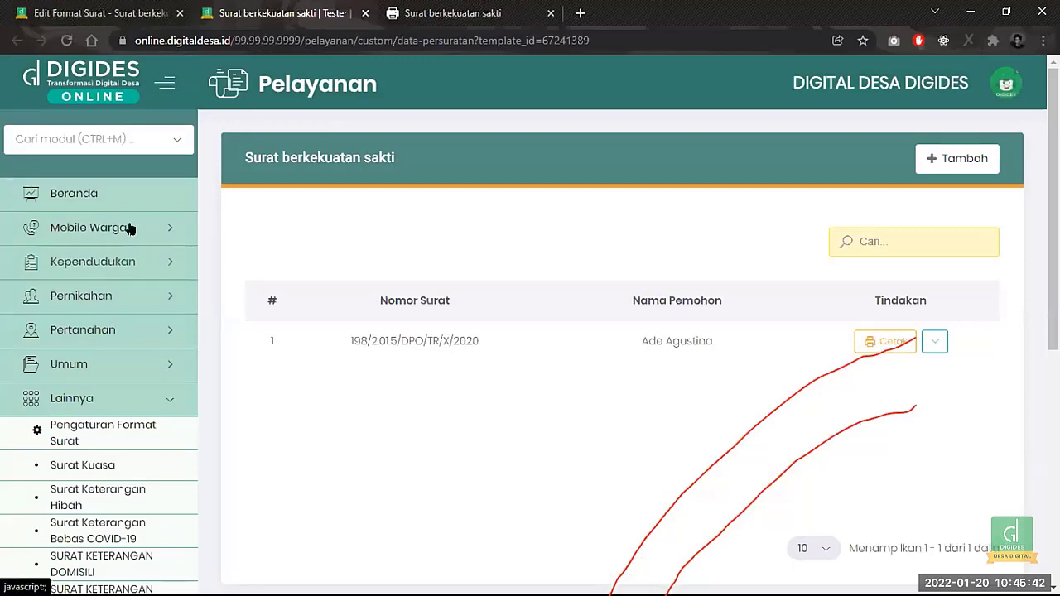
left_click(122, 264)
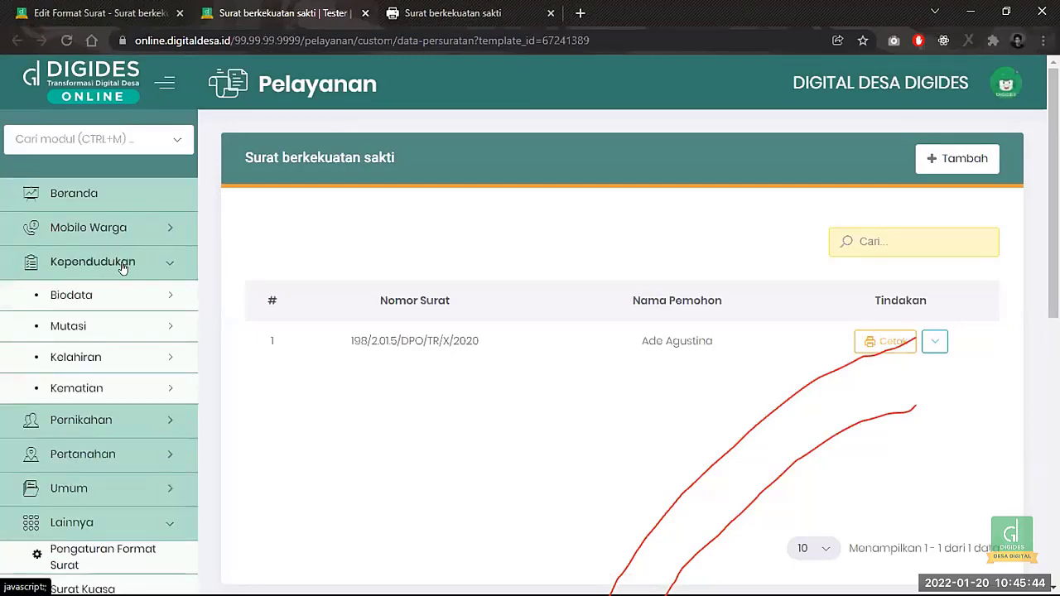
left_click(119, 297)
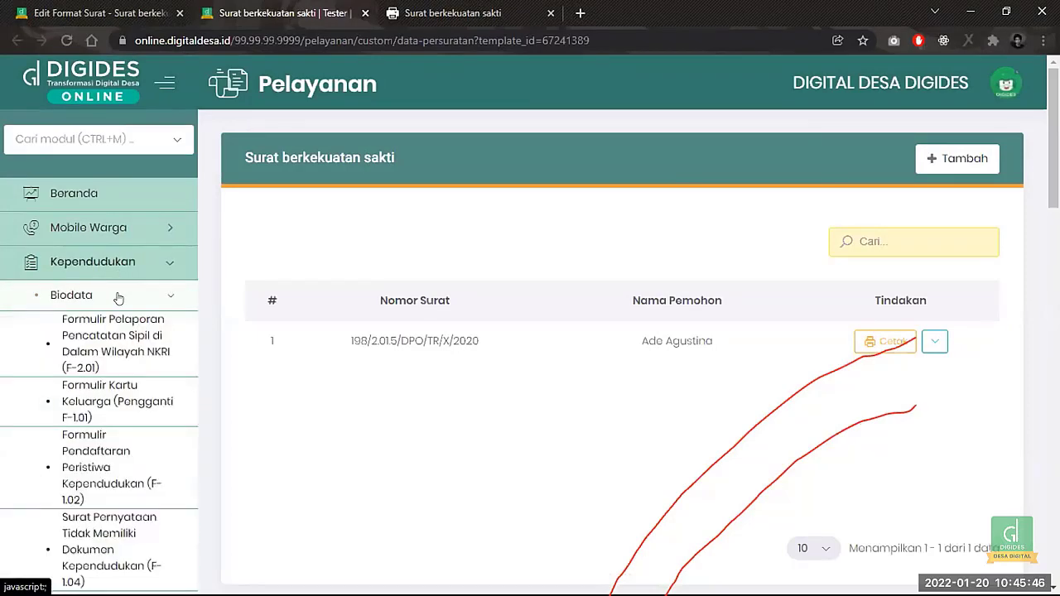
scroll(118, 298, "down", 3)
left_click(83, 195)
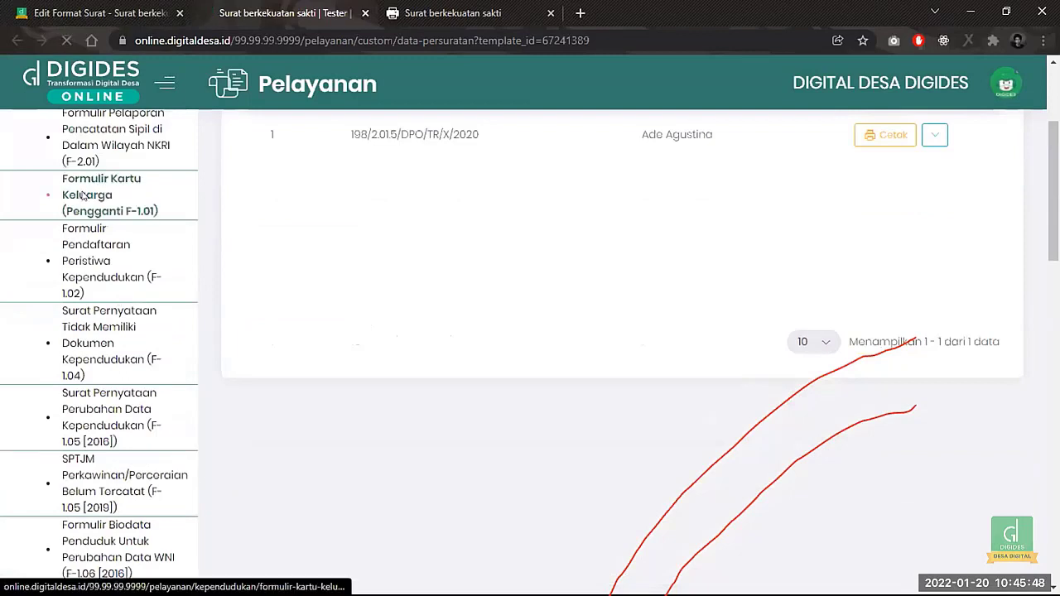
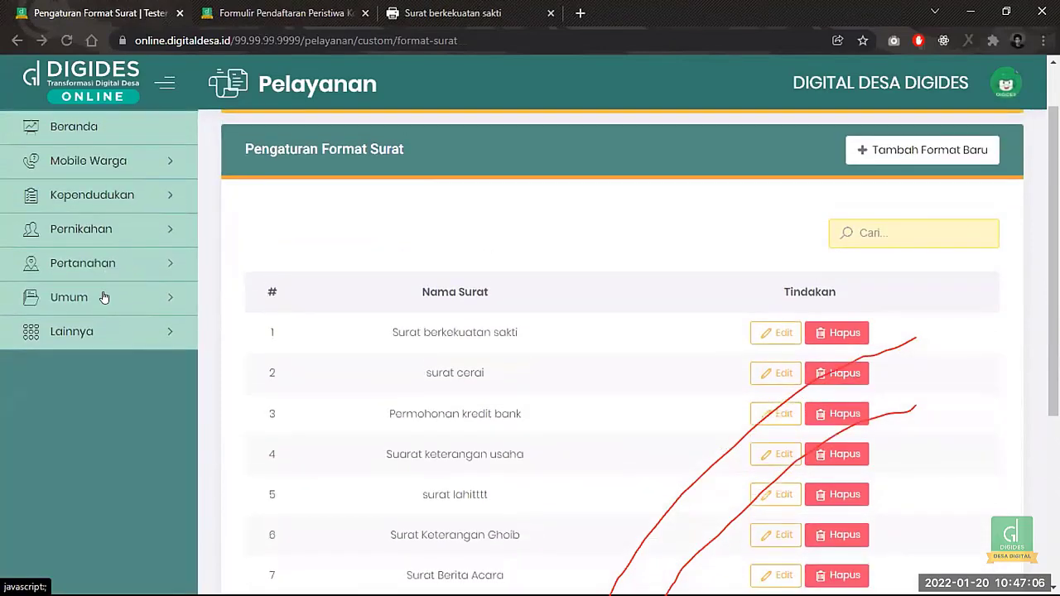
- From the letter format settings page, open the Surat Keterangan Pengantar Ternak service in the Umum group
left_click(104, 298)
scroll(106, 417, "down", 1)
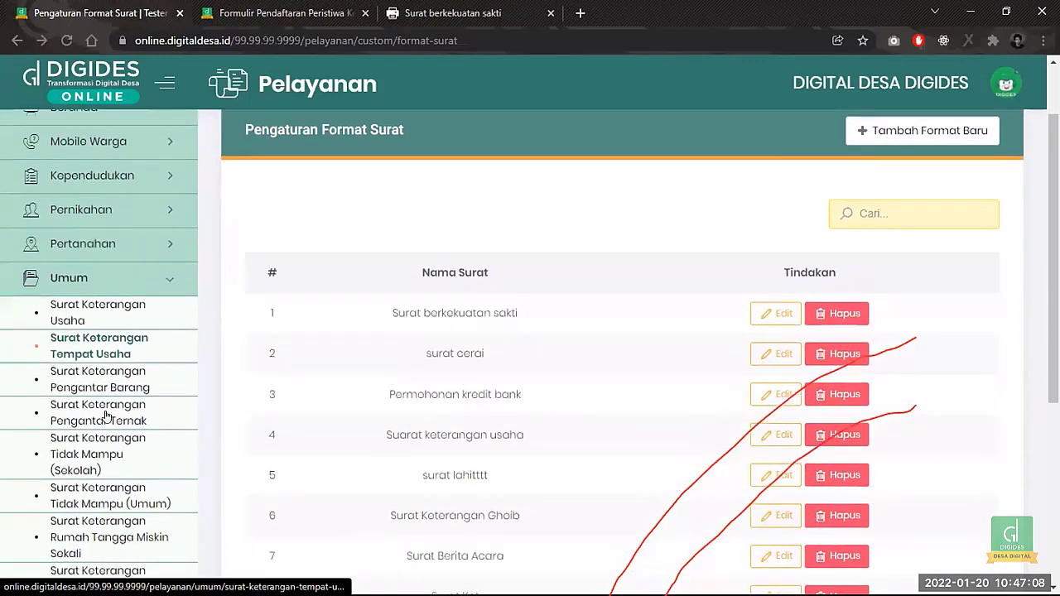
scroll(106, 417, "down", 1)
left_click(104, 334)
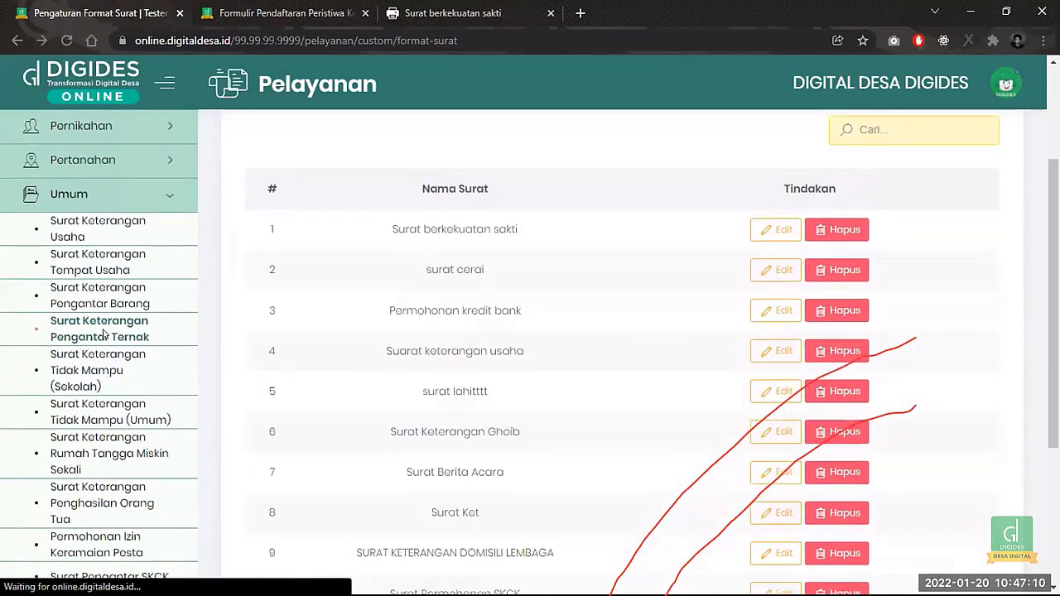
- Switch to Formulir Pendaftaran Peristiwa Kependudukan, inspect its blank entry form and close it without adding a record
left_click(263, 14)
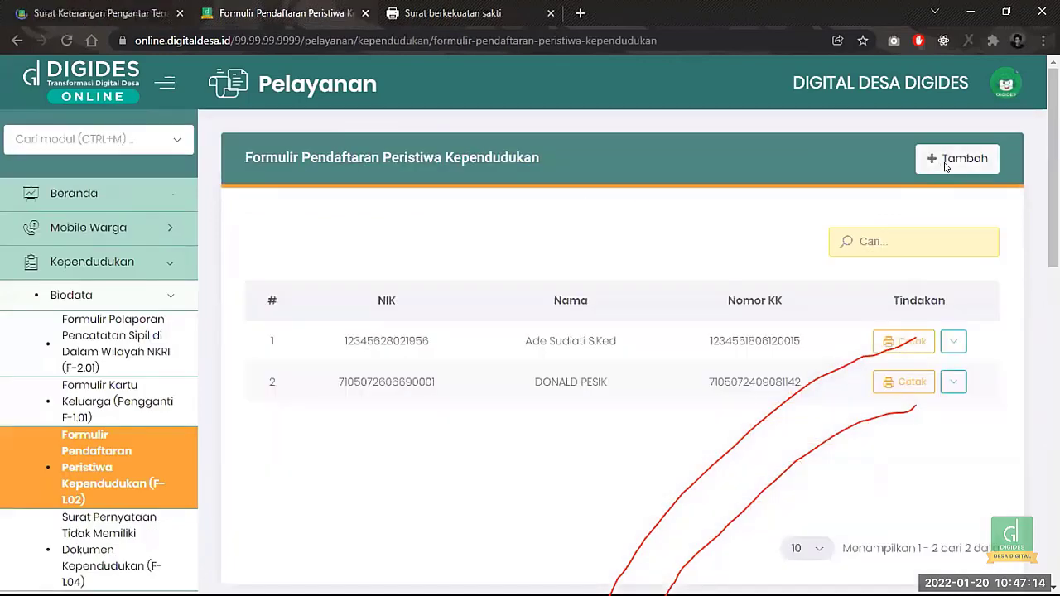
left_click(946, 164)
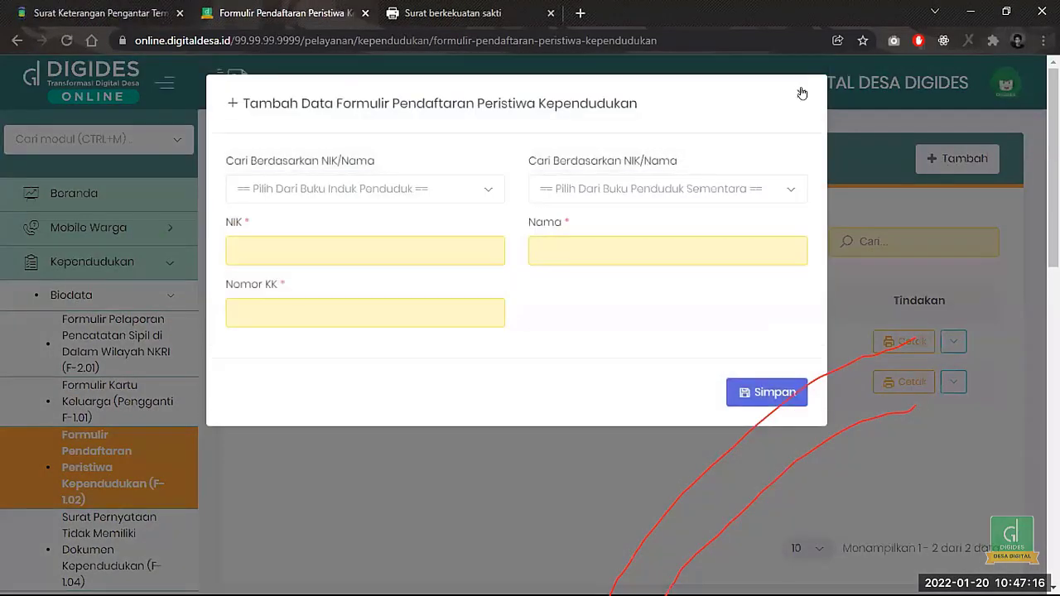
left_click(838, 155)
- Open the first Formulir Pendaftaran Peristiwa Kependudukan record's print preview and read through the F-1.02 form down to the signatures
left_click(904, 341)
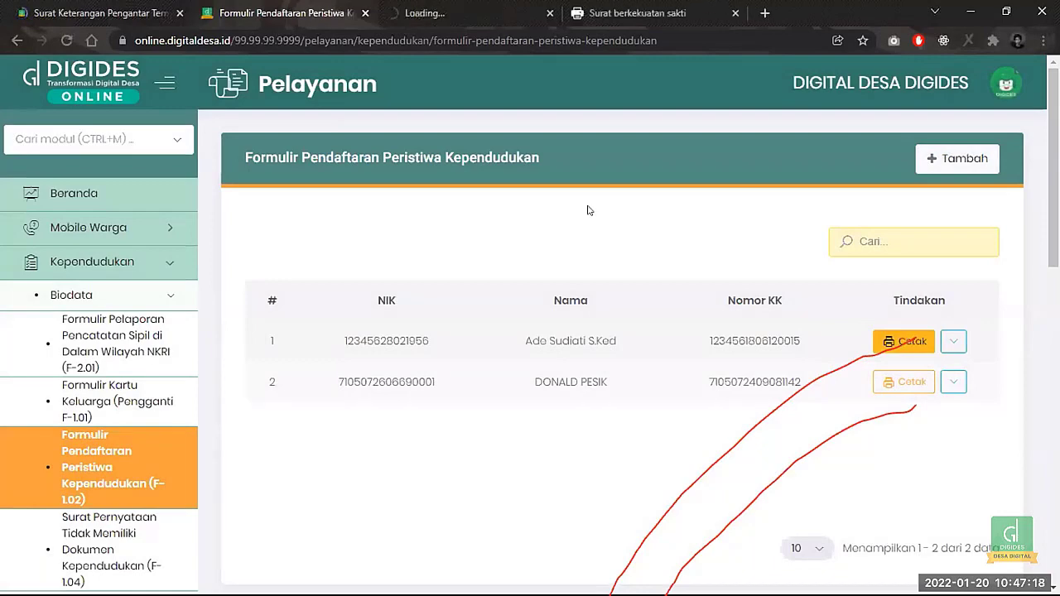
left_click(149, 8)
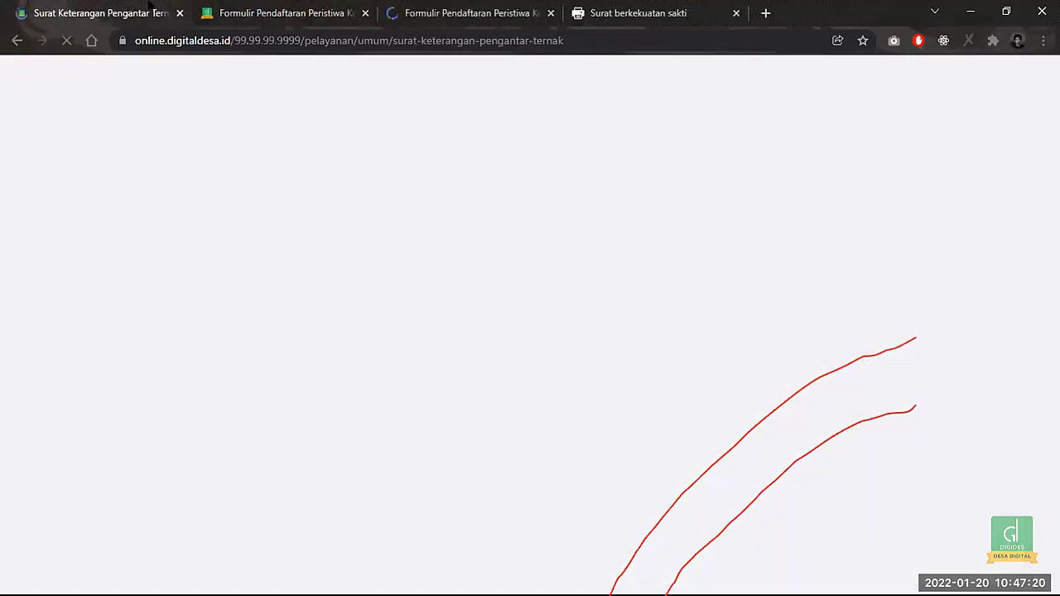
left_click(422, 8)
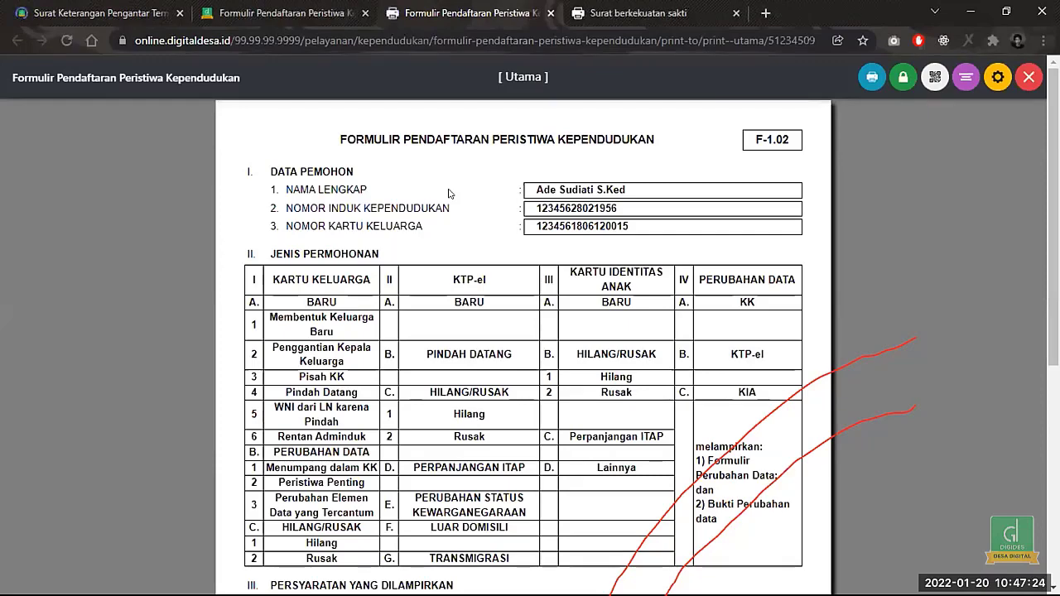
scroll(448, 193, "down", 3)
scroll(448, 193, "up", 3)
scroll(448, 193, "down", 5)
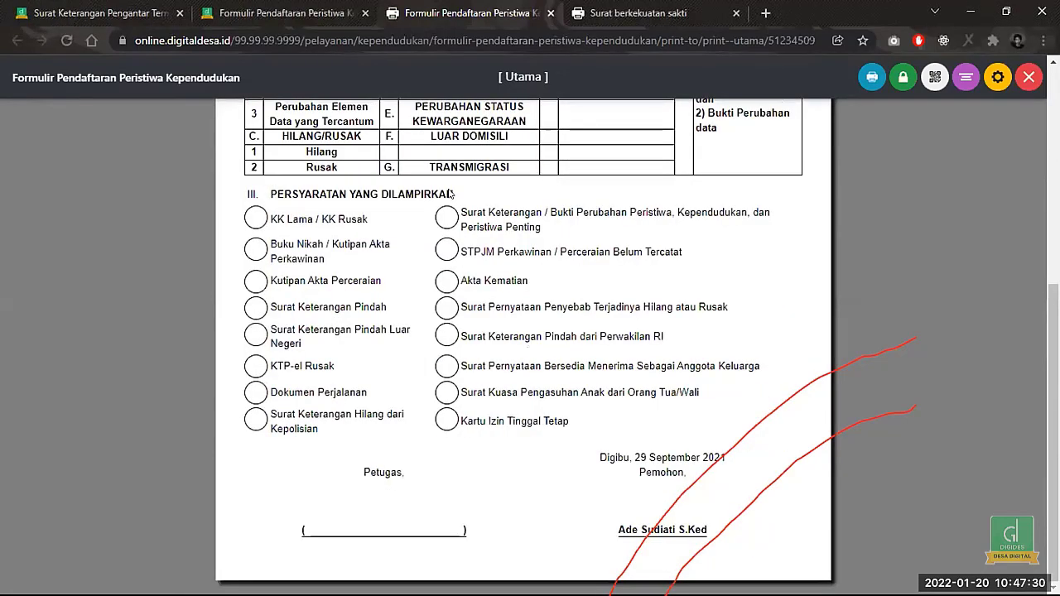
scroll(452, 193, "up", 5)
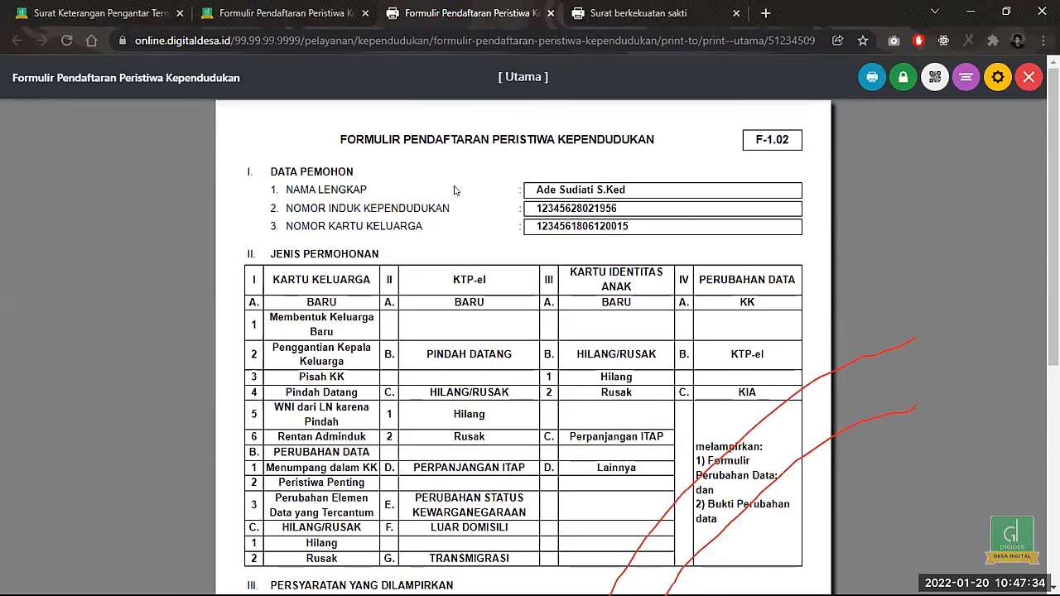
scroll(363, 179, "down", 2)
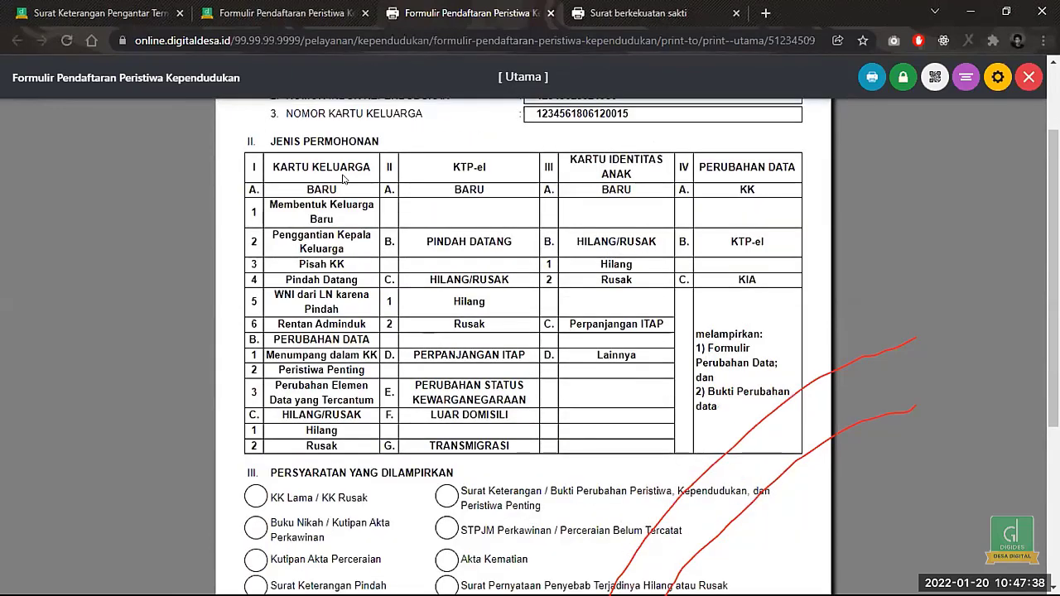
scroll(344, 179, "down", 5)
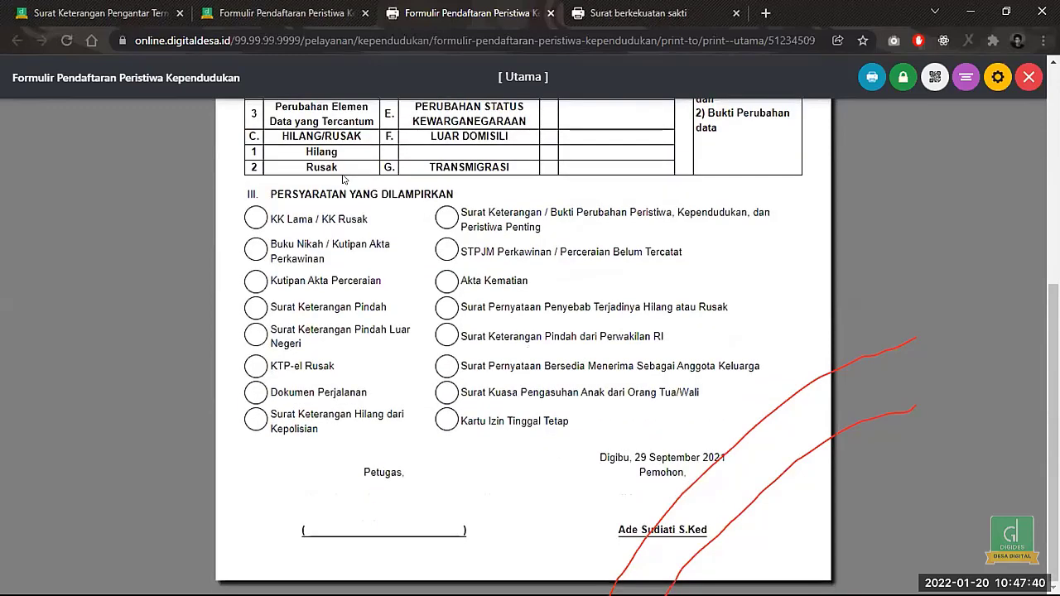
- Return to the Surat Keterangan Pengantar Ternak records and open the print preview of the first record
scroll(344, 179, "up", 2)
scroll(344, 179, "up", 1)
scroll(344, 179, "up", 2)
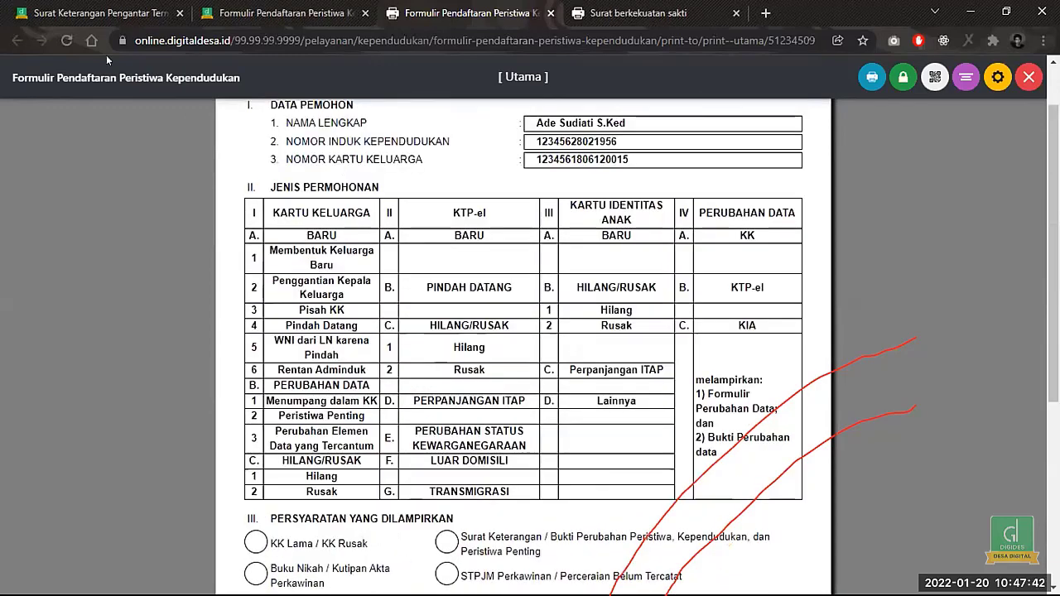
left_click(91, 12)
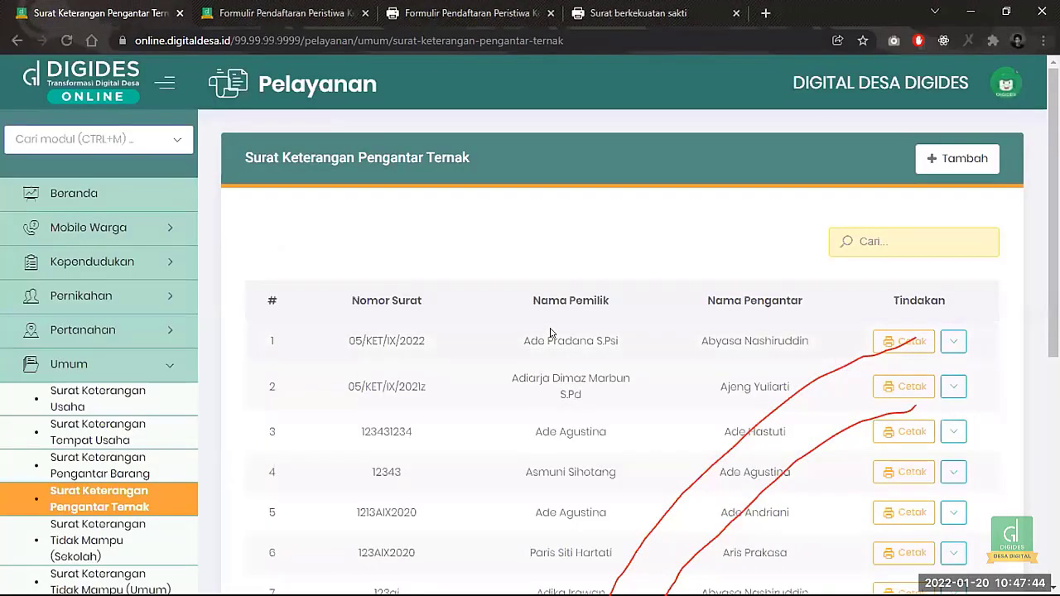
scroll(550, 314, "down", 2)
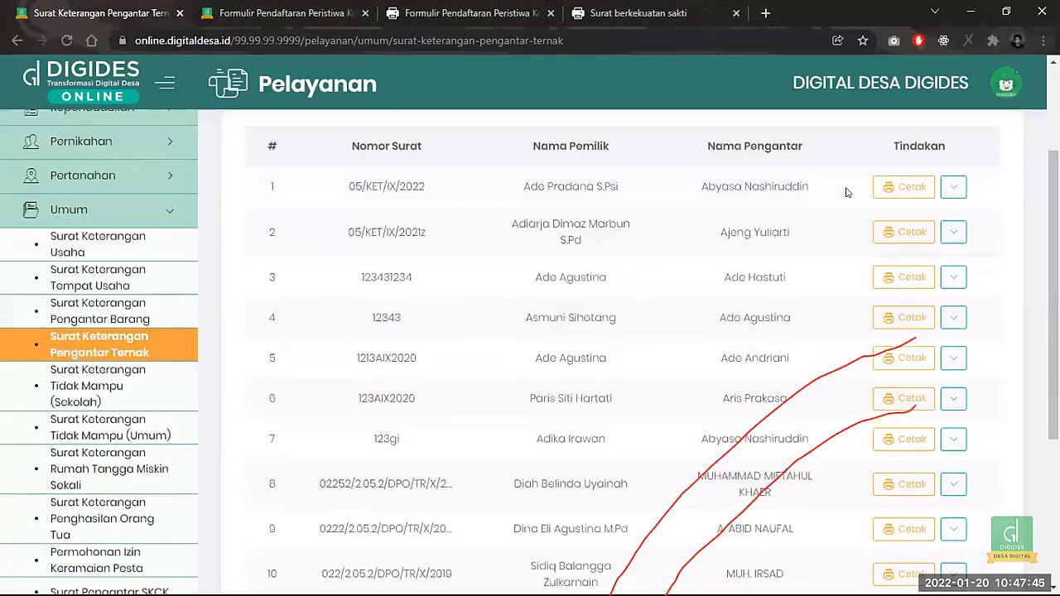
left_click(902, 184)
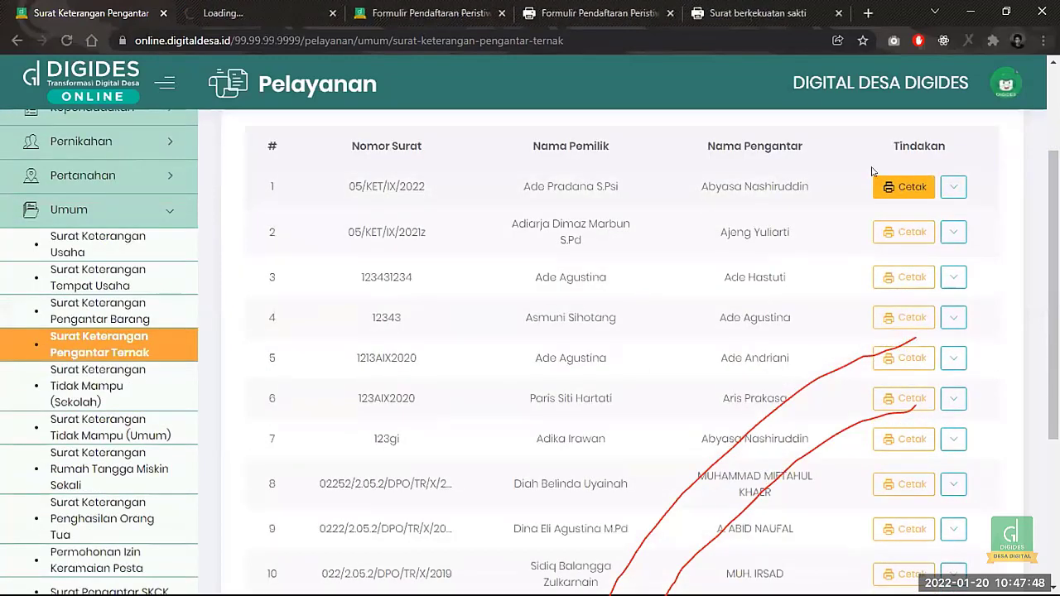
- Start a new Surat Keterangan Pengantar Ternak record, add three livestock entries under Detail Ternak, and close the form without saving
scroll(911, 170, "up", 2)
left_click(954, 162)
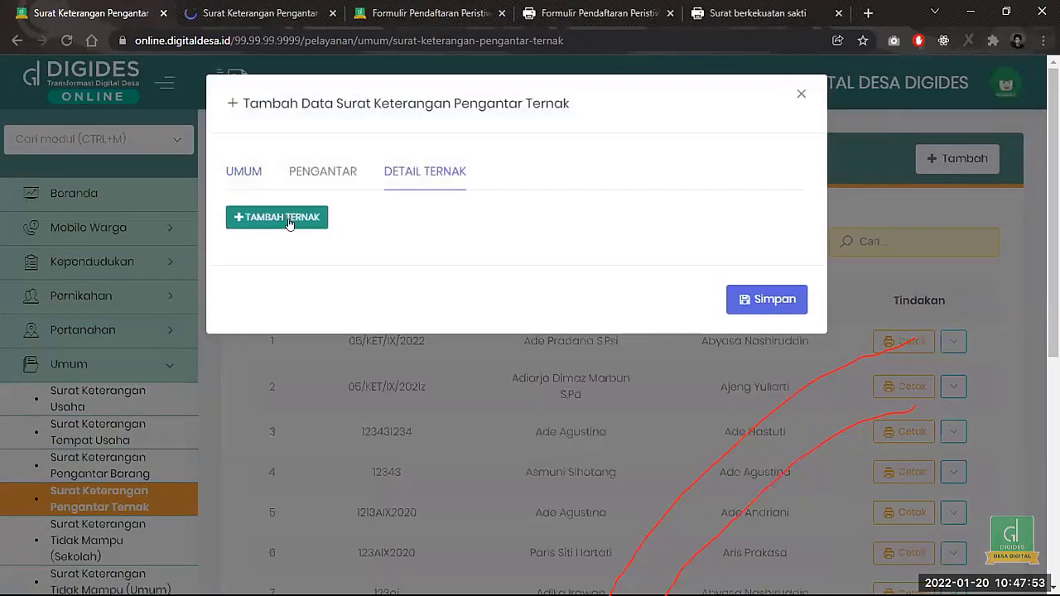
left_click(284, 217)
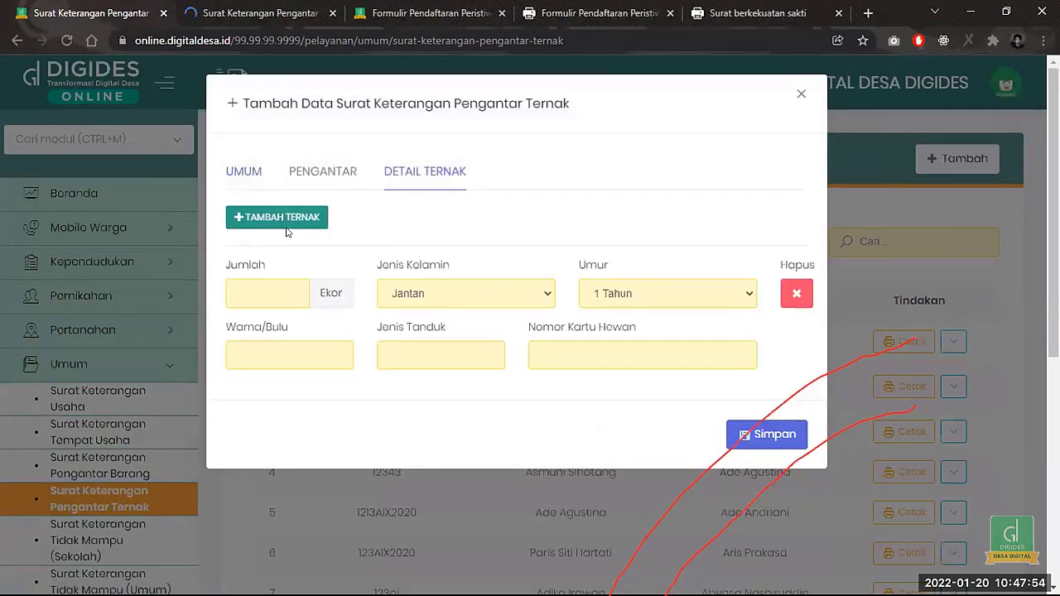
left_click(284, 218)
left_click(284, 218)
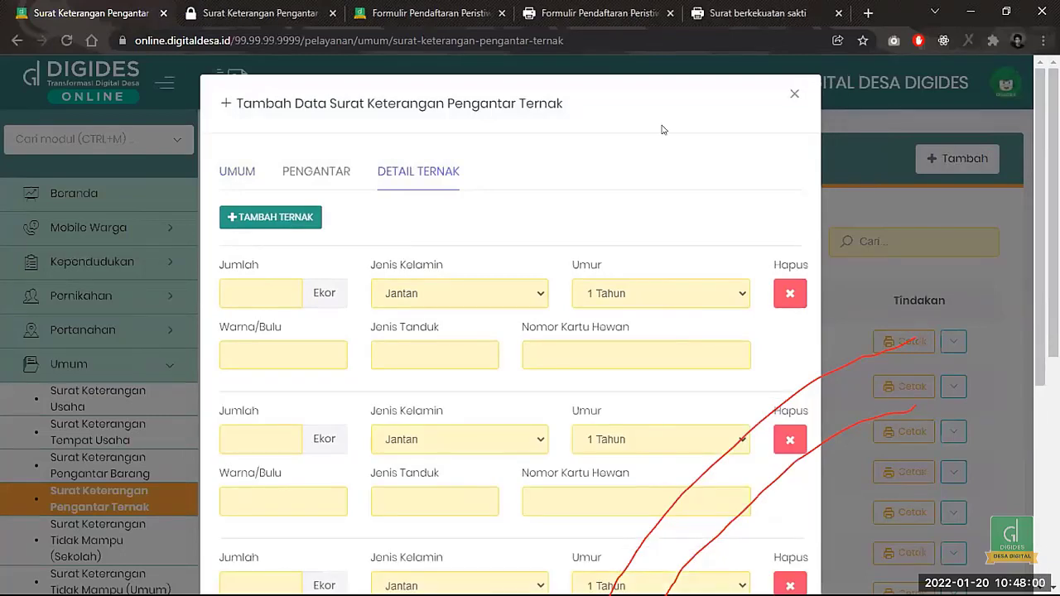
left_click(796, 95)
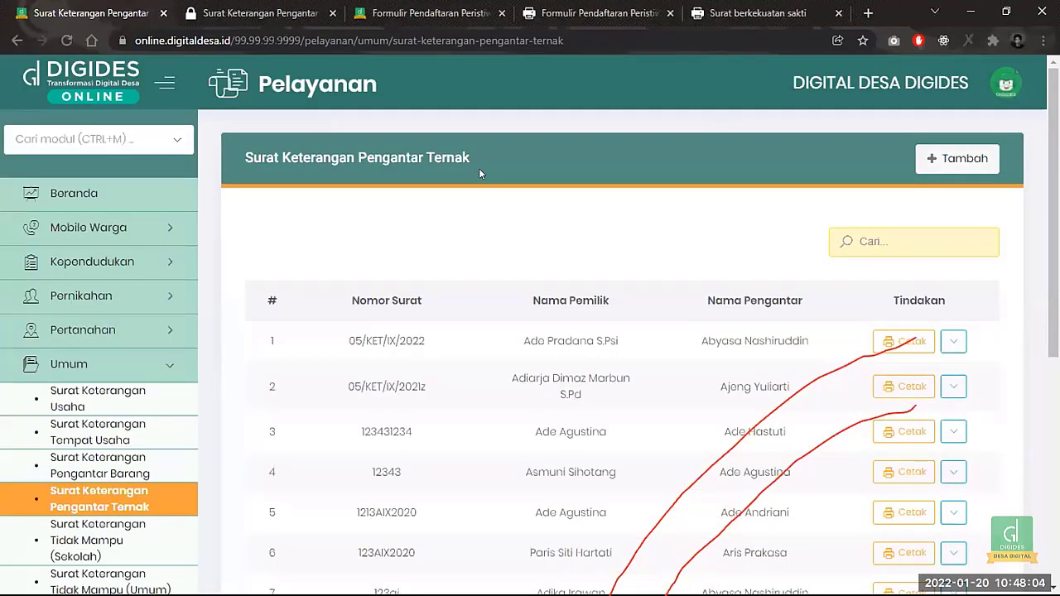
- View the Surat Keterangan Pengantar Ternak print preview, glance at the other open pages and return to the livestock letter records
left_click(248, 6)
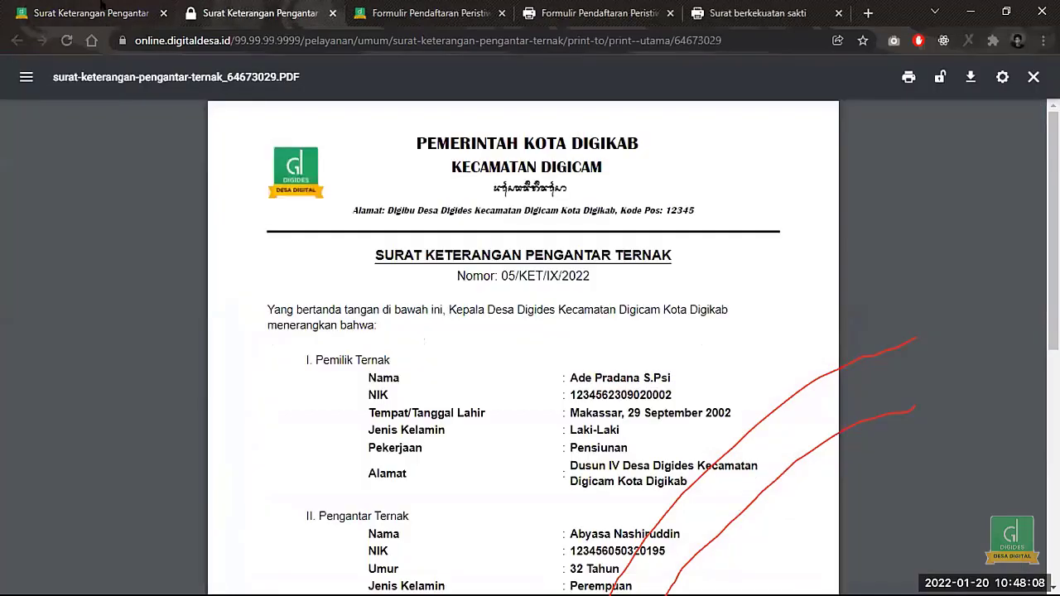
left_click(84, 8)
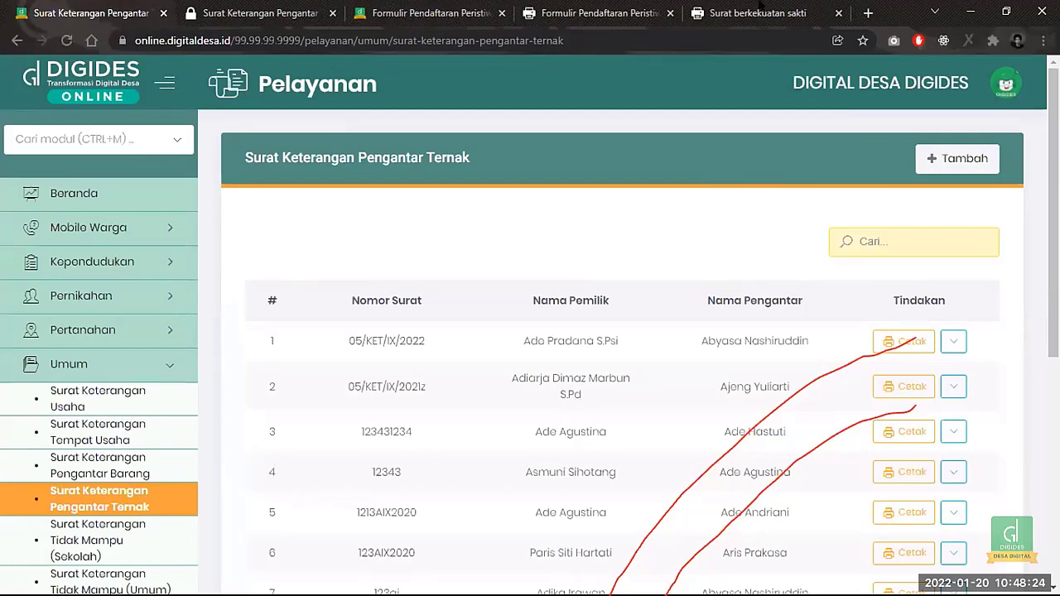
left_click(759, 7)
left_click(442, 8)
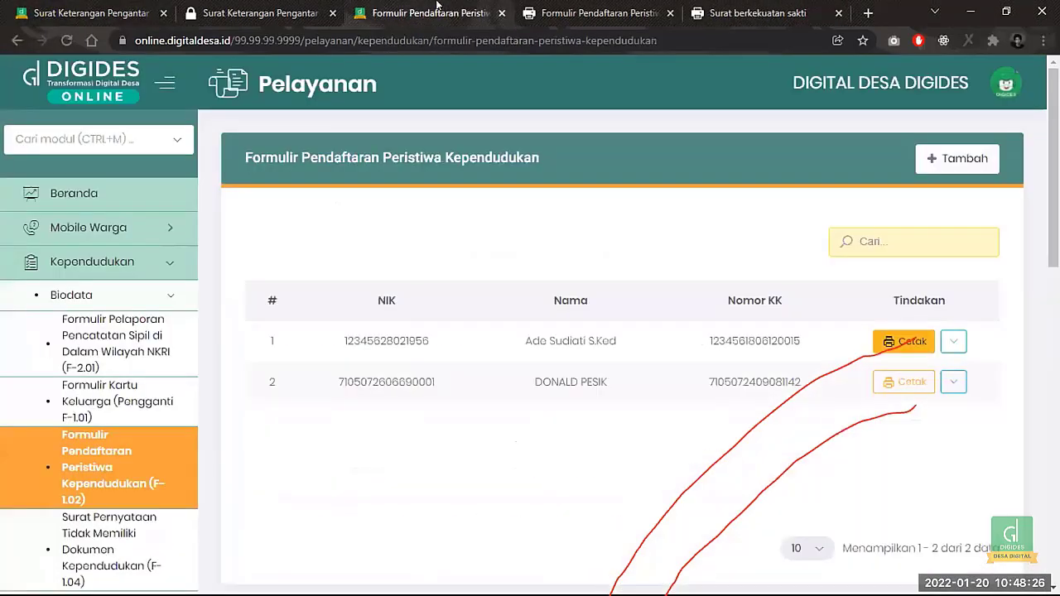
left_click(116, 7)
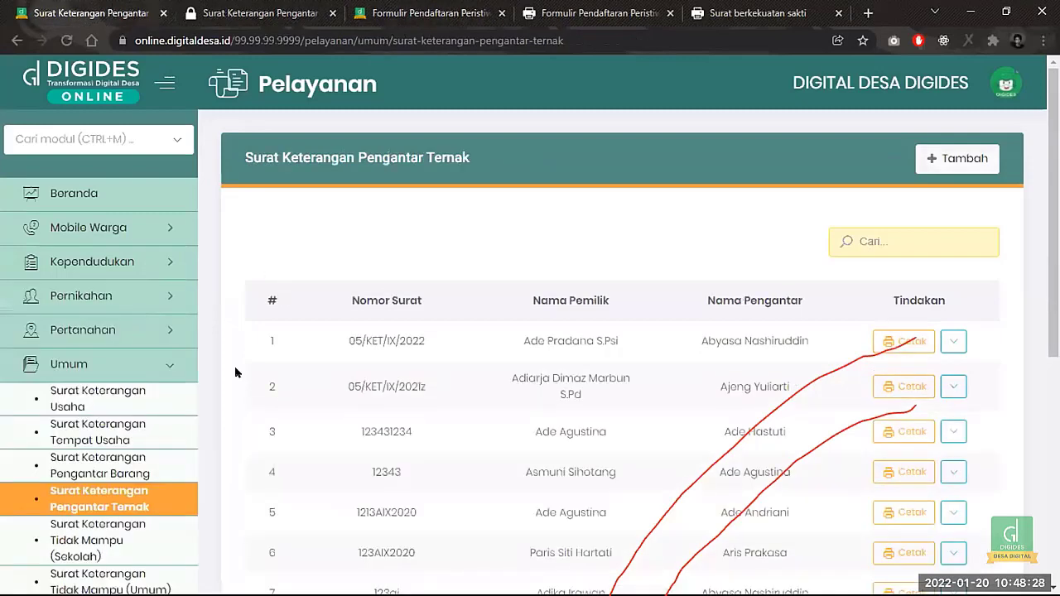
- Open Pengaturan Format Surat in the Lainnya group of services
left_click(166, 366)
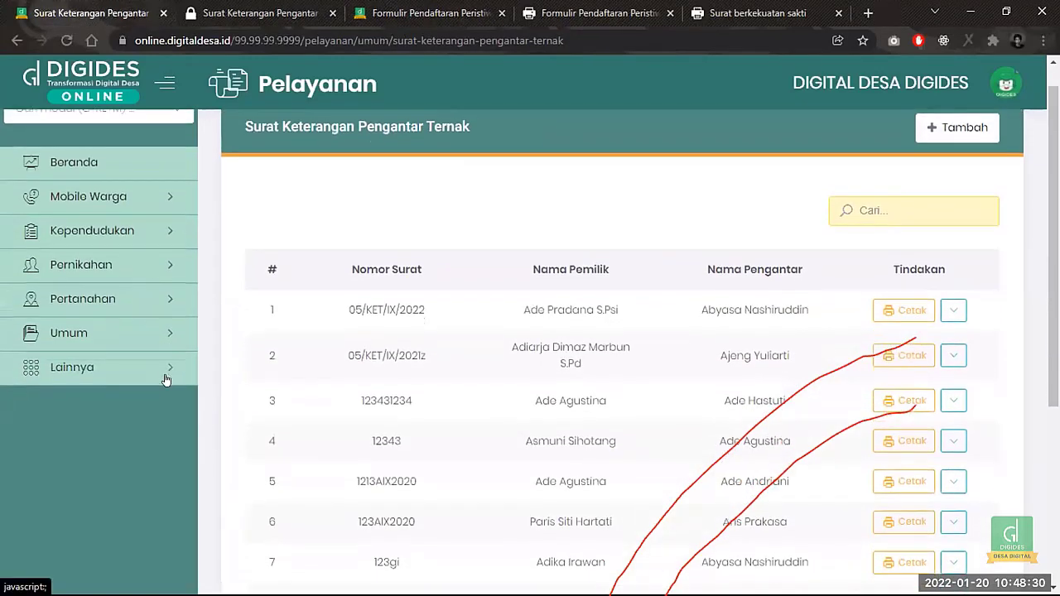
left_click(166, 374)
scroll(172, 520, "down", 1)
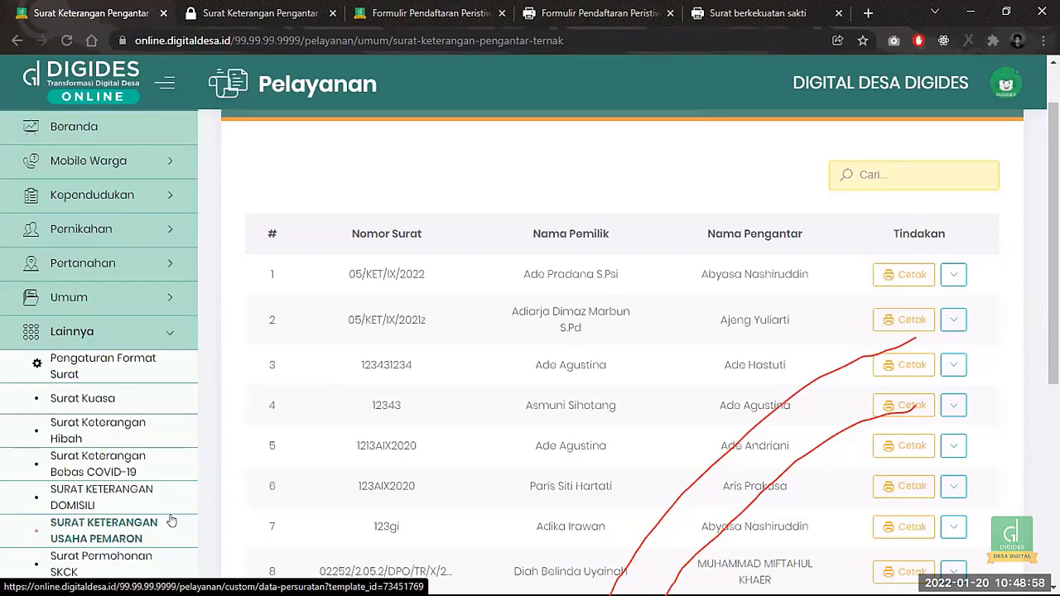
scroll(110, 356, "down", 2)
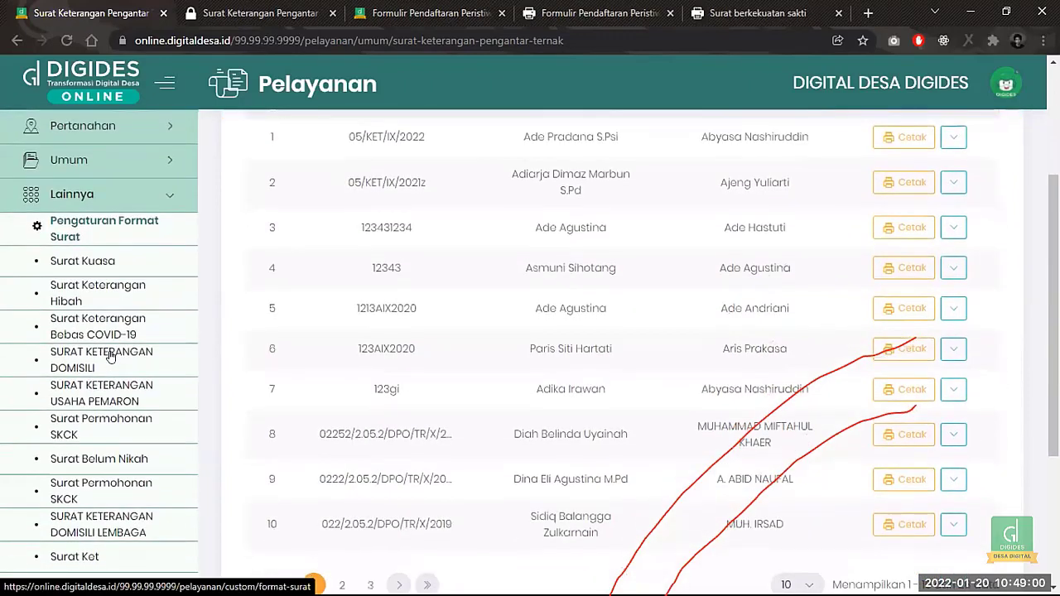
left_click(128, 224)
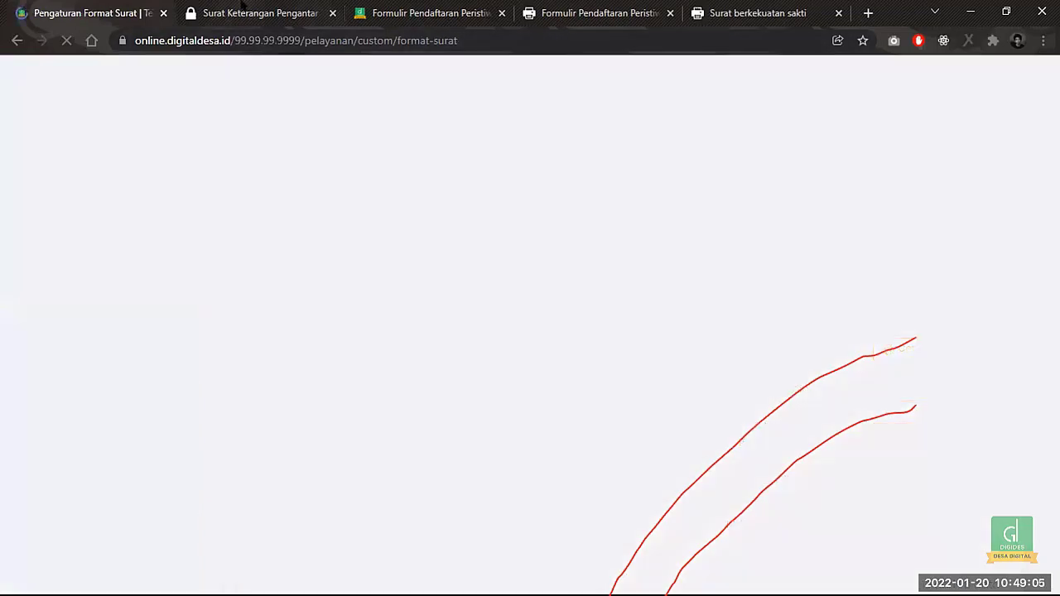
- Close the print previews of Surat Keterangan Pengantar Ternak and Formulir Pendaftaran Peristiwa Kependudukan
left_click(265, 13)
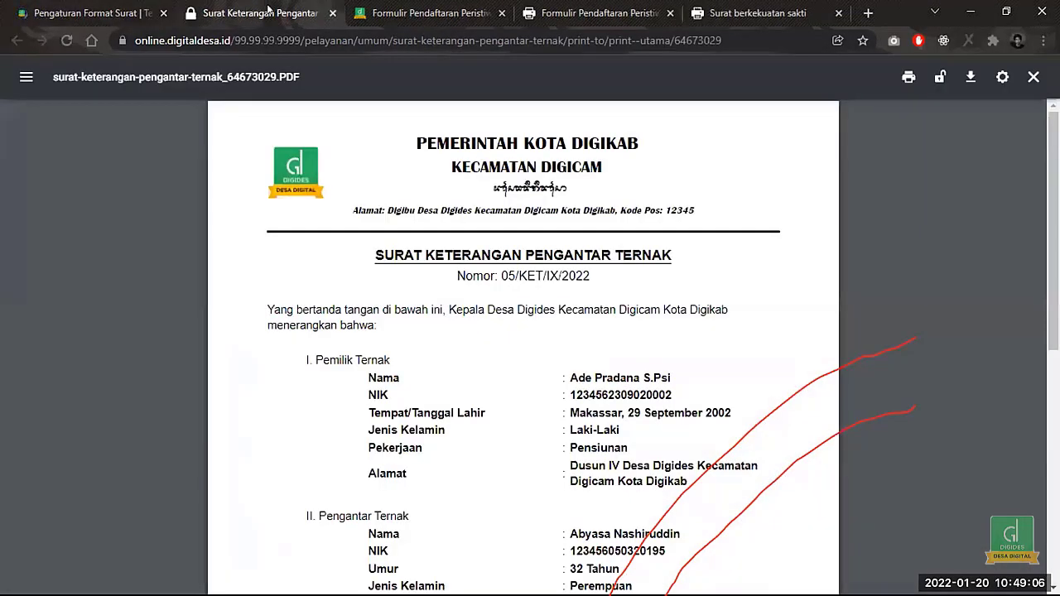
left_click(460, 13)
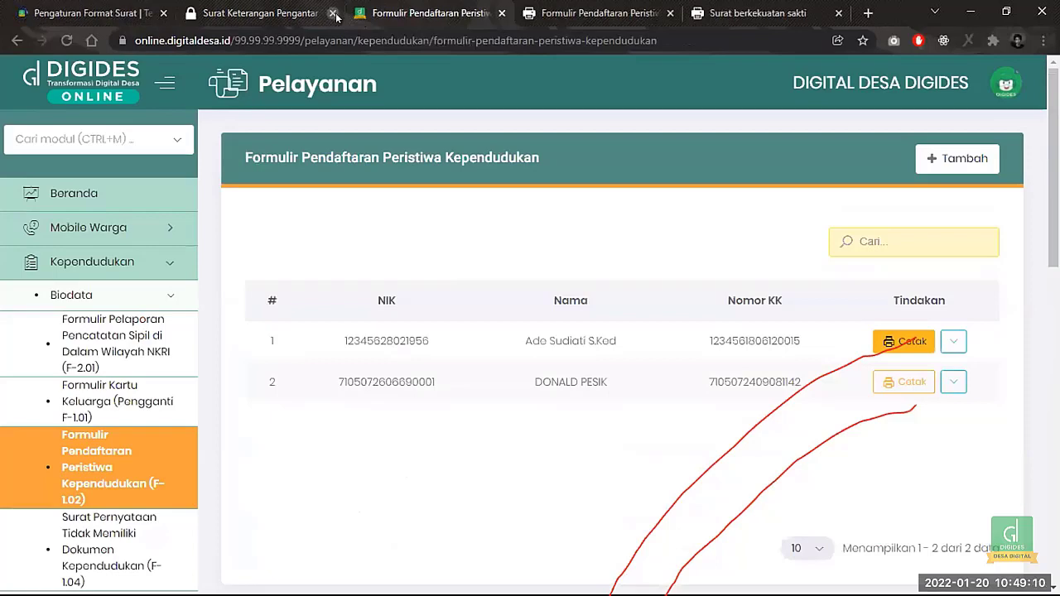
left_click(333, 14)
left_click(484, 14)
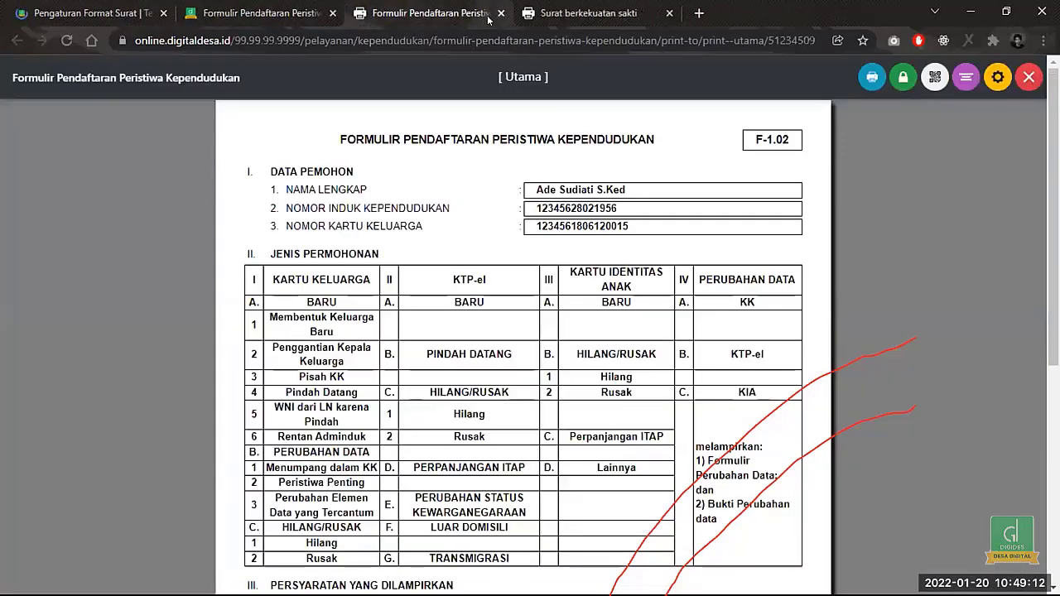
left_click(499, 14)
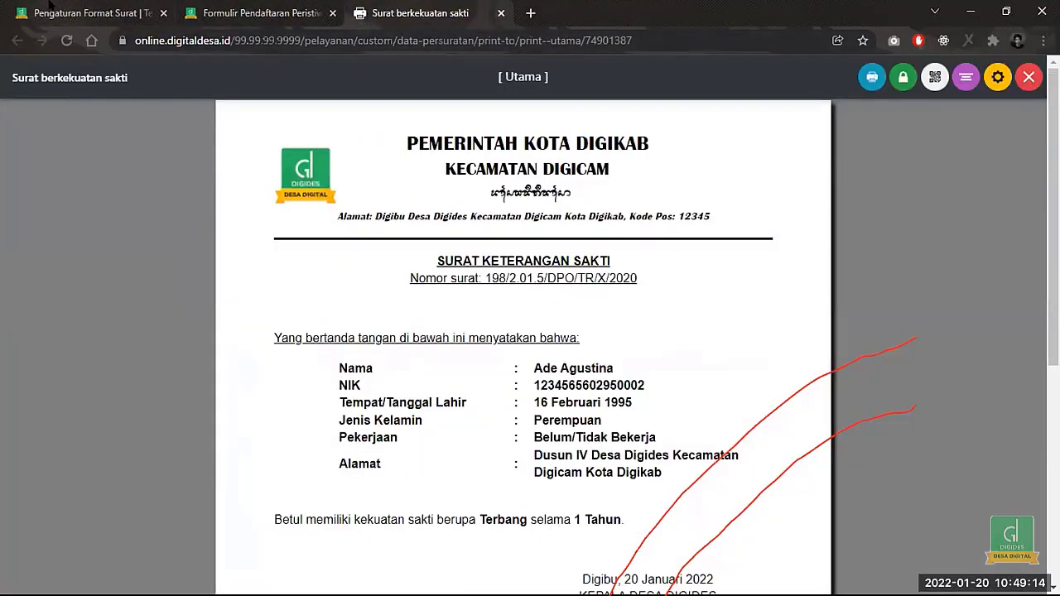
- From the letter format list, open the Surat berkekuatan sakti format for editing
left_click(78, 15)
scroll(327, 279, "down", 3)
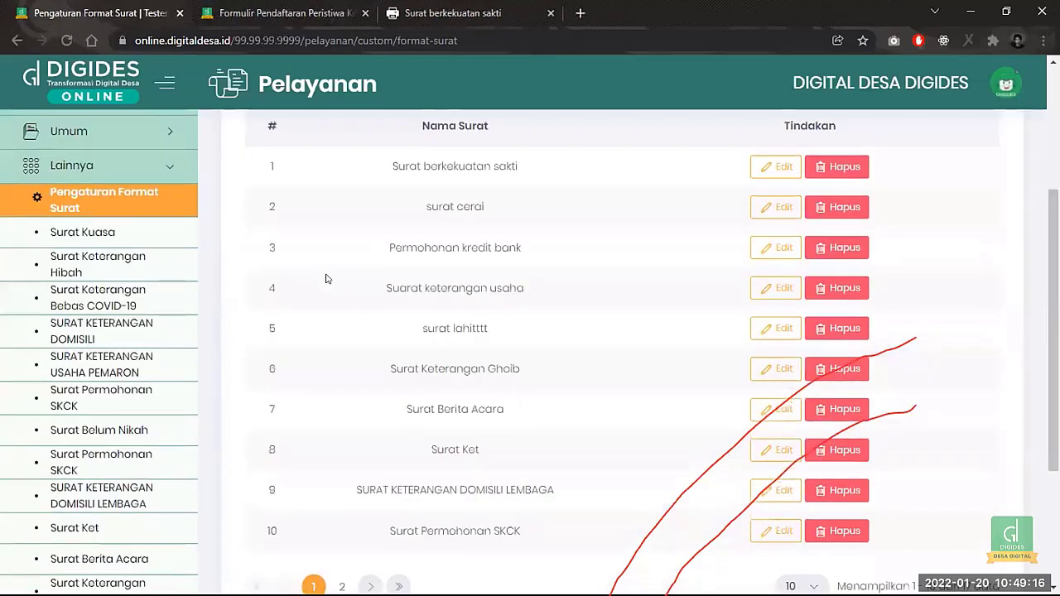
left_click(774, 168)
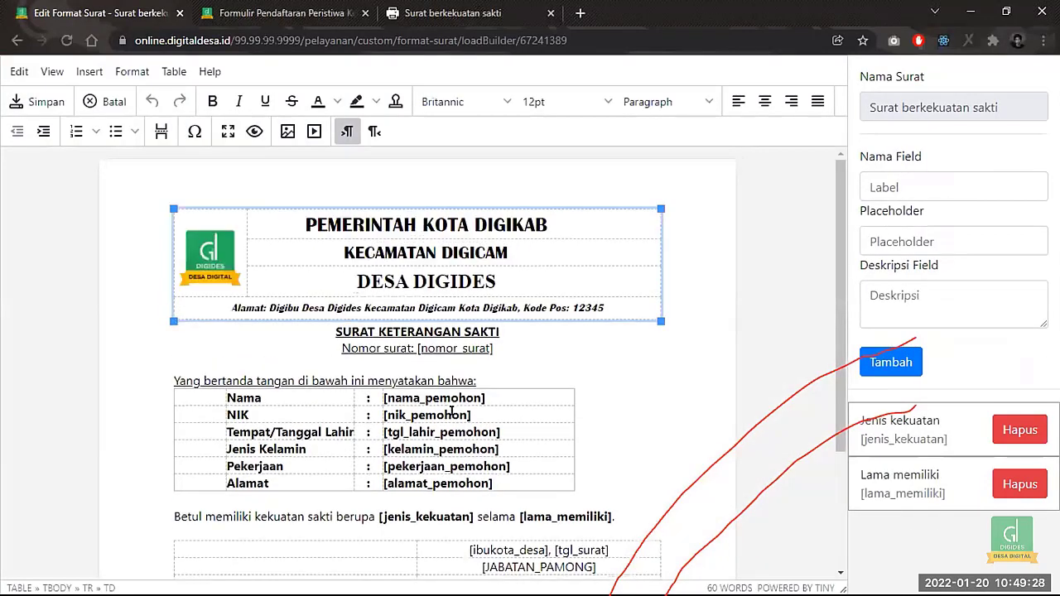
- Look at the available insert options, and add a blank line between the "Betul memiliki kekuatan sakti" sentence and the signature table
scroll(452, 411, "down", 2)
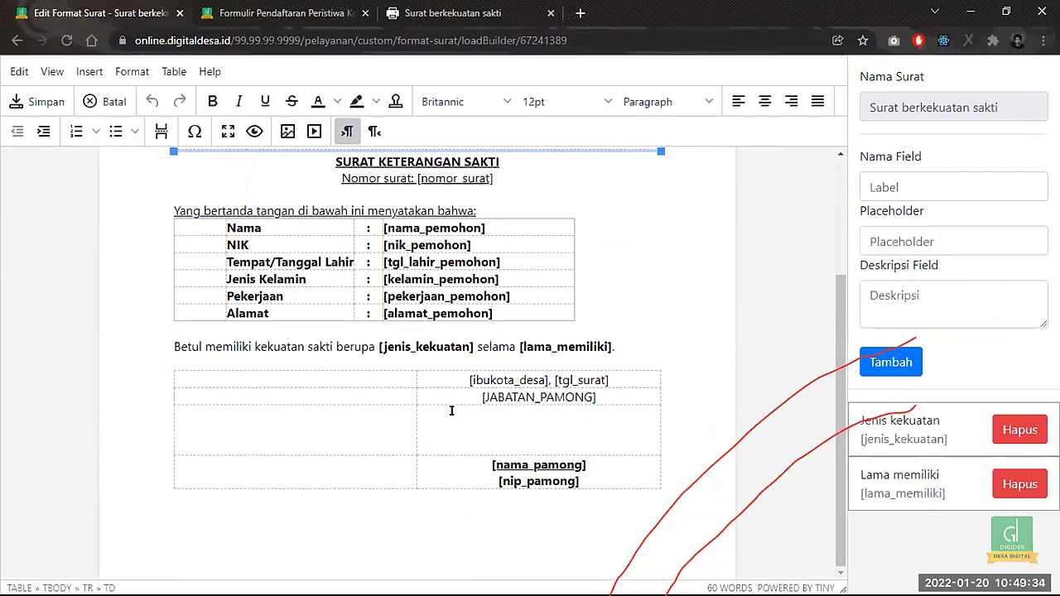
left_click(306, 395)
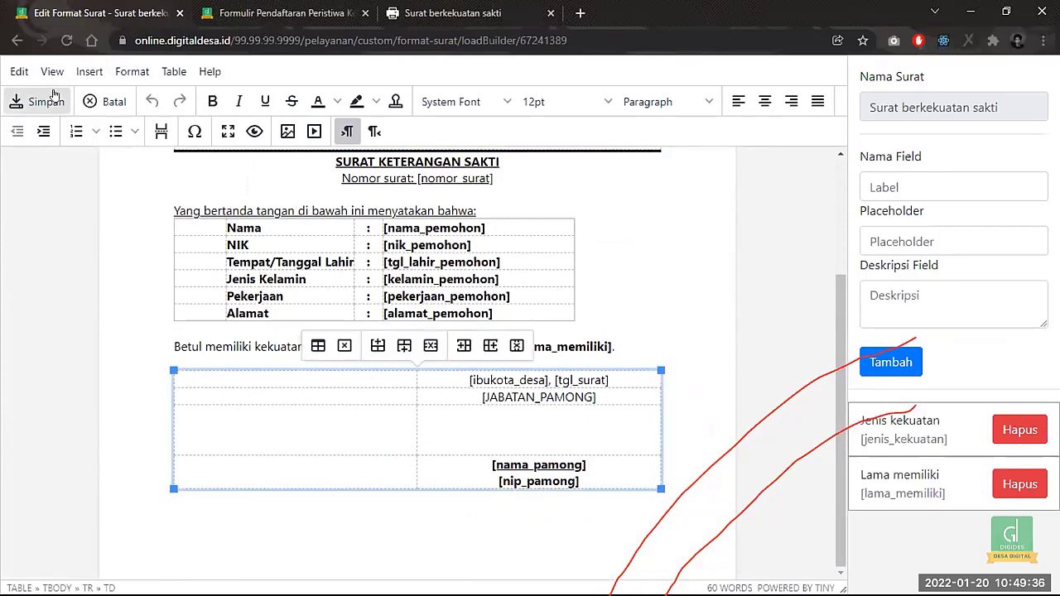
left_click(91, 73)
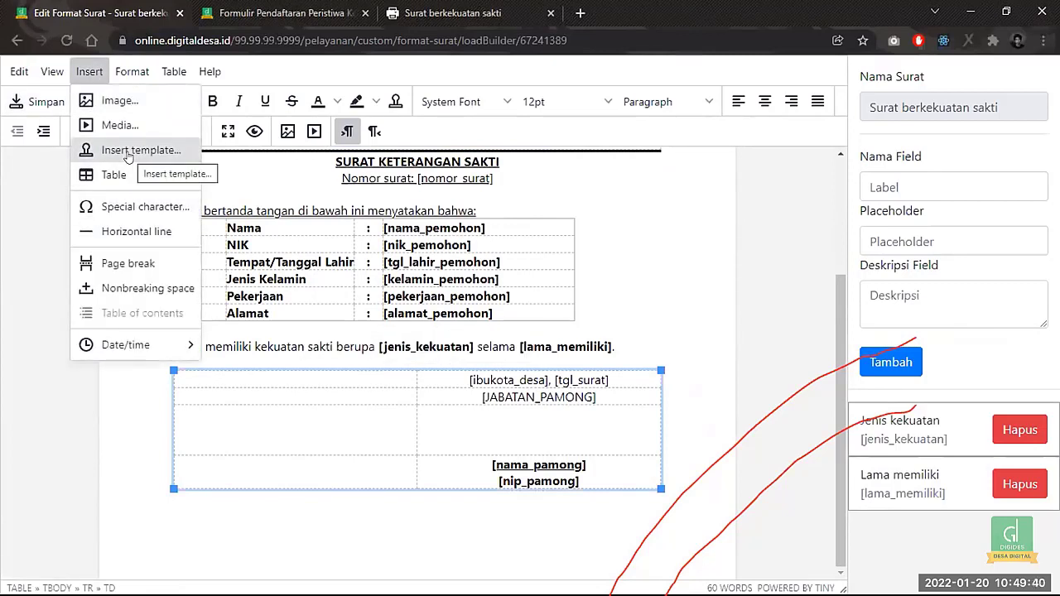
key("Escape")
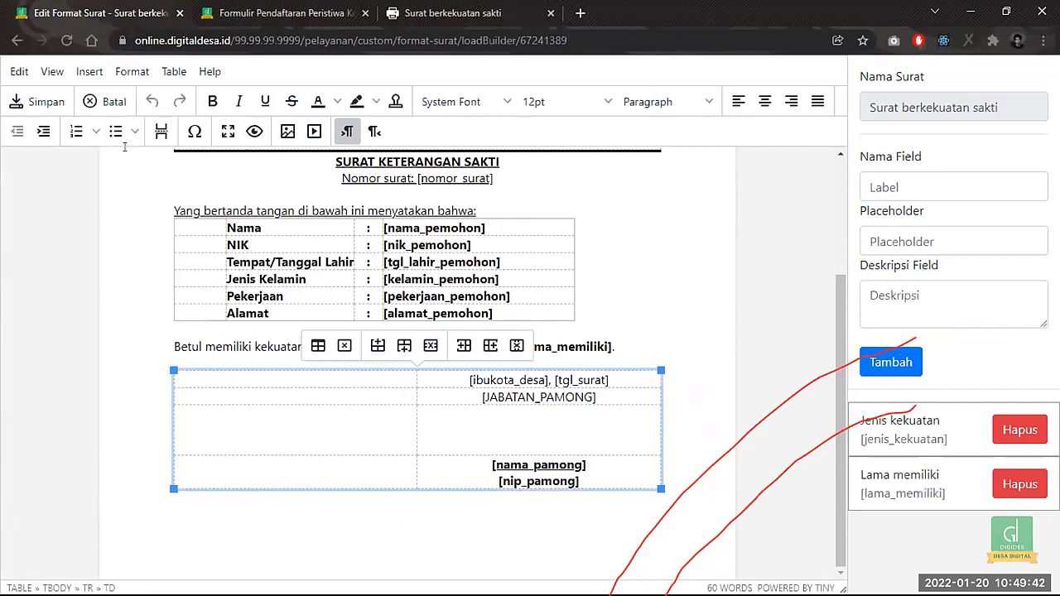
left_click(635, 343)
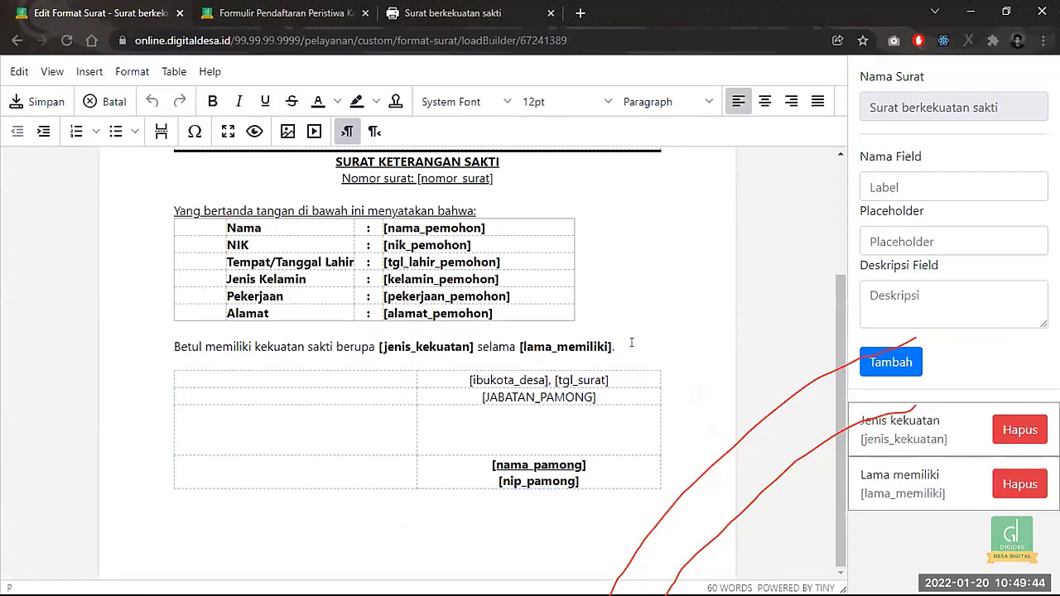
key("Return")
scroll(631, 342, "down", 1)
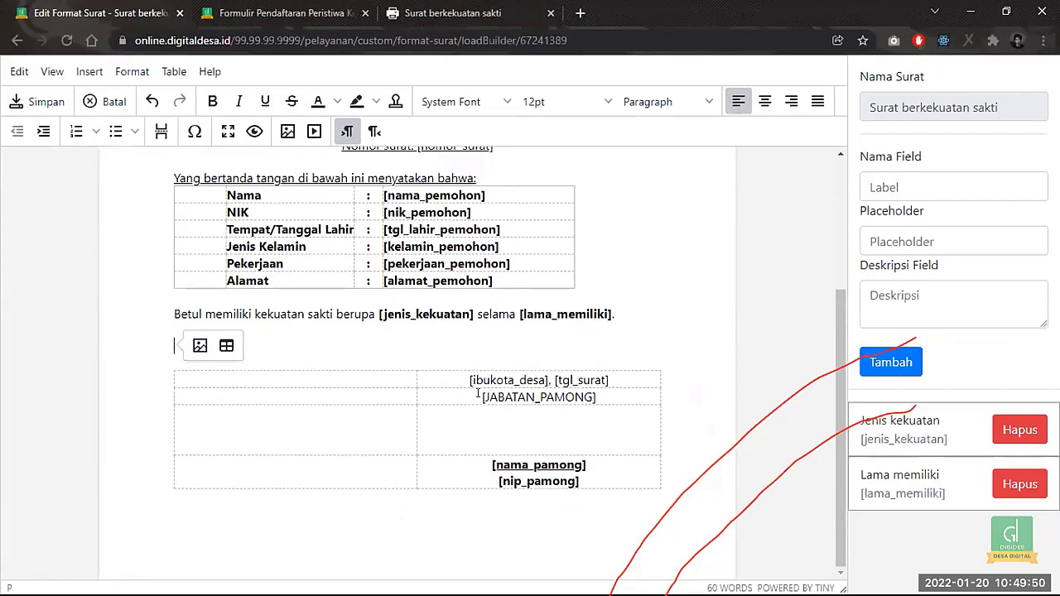
- Locate the [JABATAN_PAMONG] placeholder and view the signing officer choices in the print settings of the Surat berkekuatan sakti preview
left_click(481, 396)
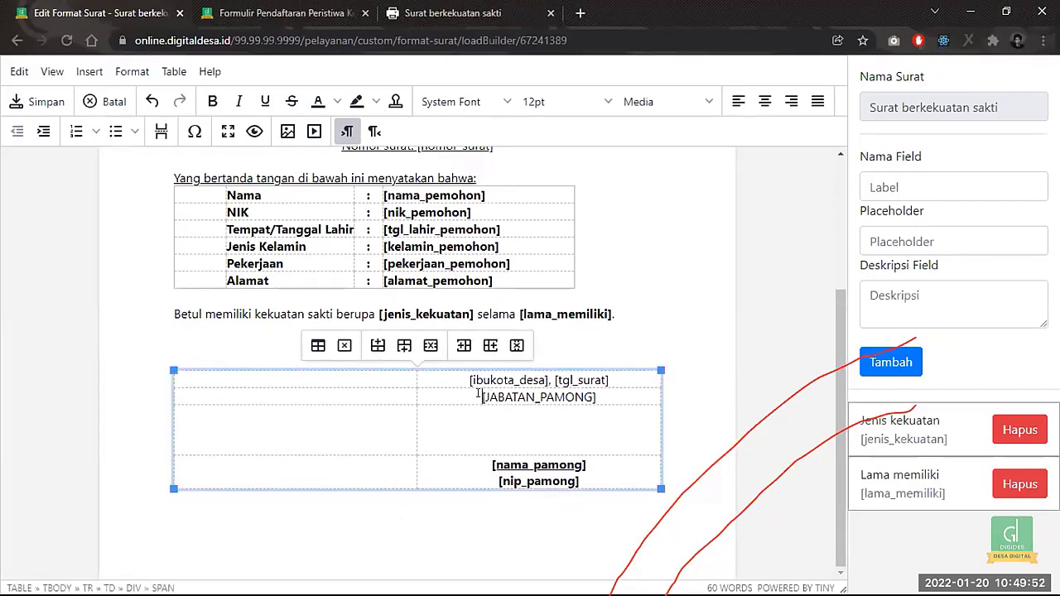
left_click(448, 13)
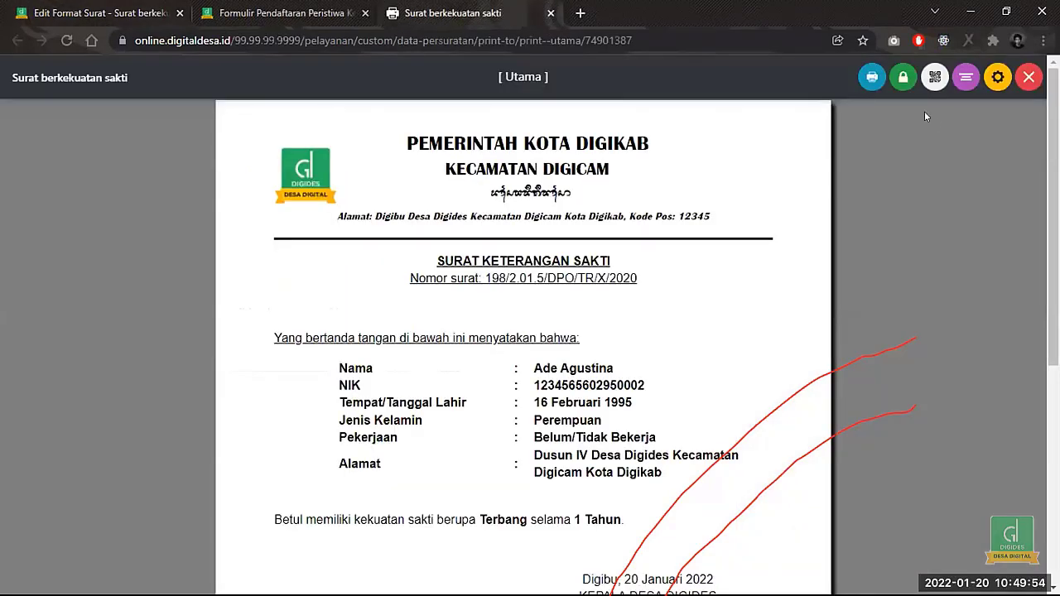
left_click(998, 77)
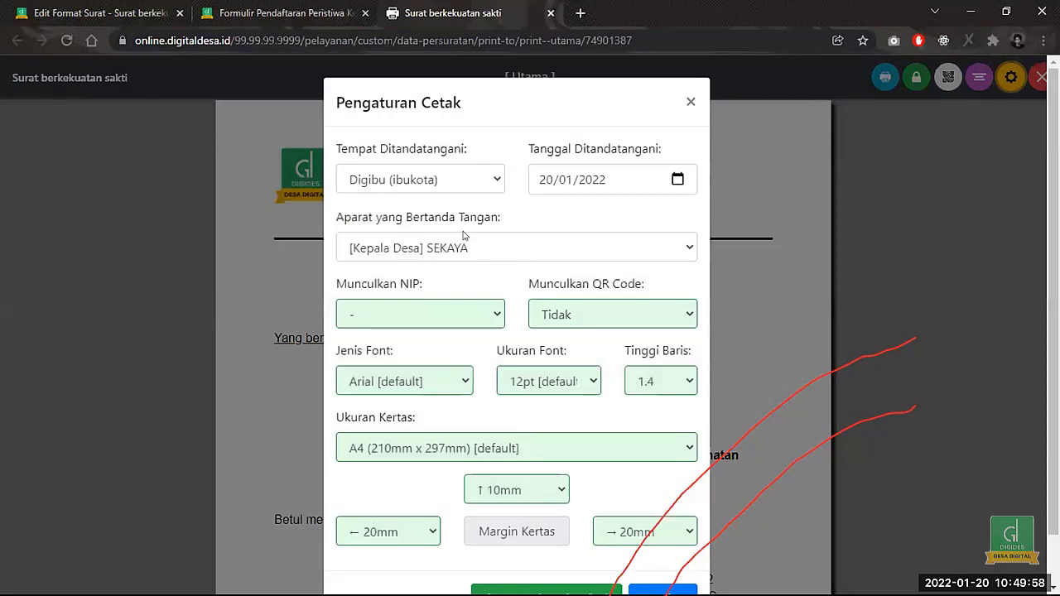
left_click(467, 239)
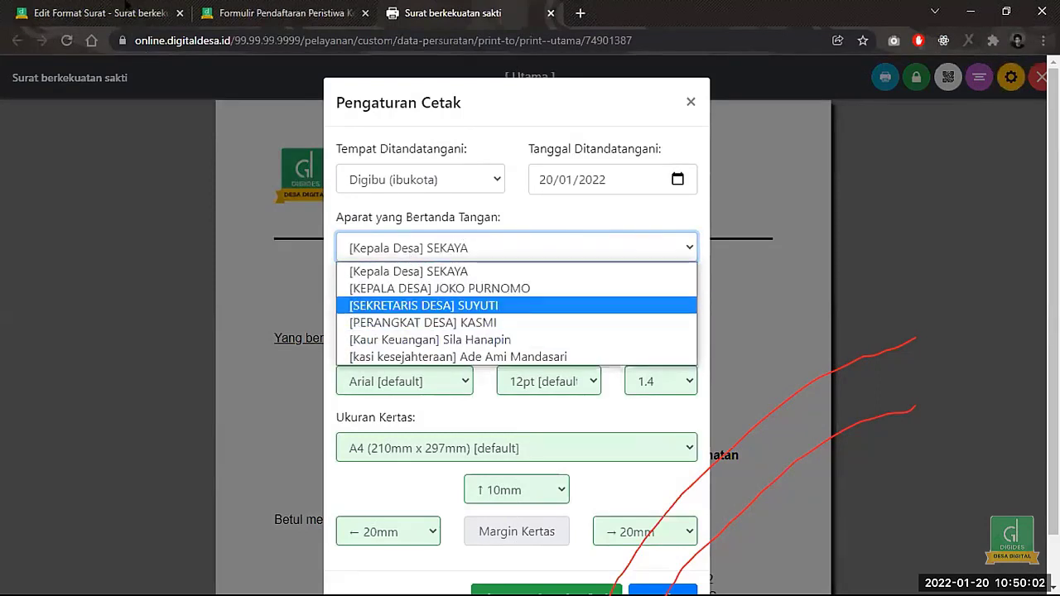
- Return to the format editor and examine the [JABATAN_PAMONG] and [nip_pamong] placeholders in the signature table
left_click(125, 8)
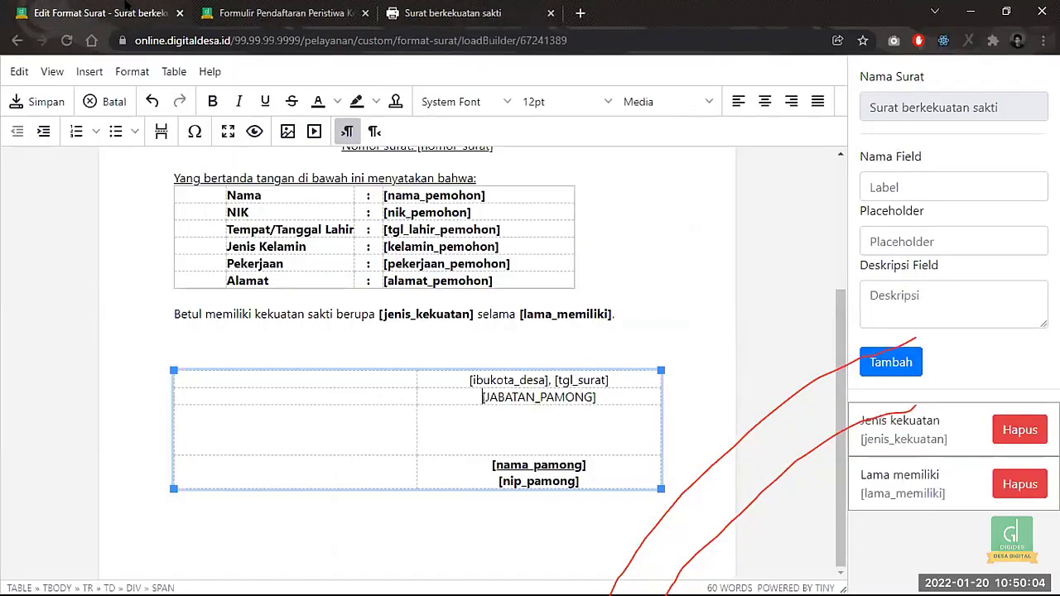
triple_click(471, 403)
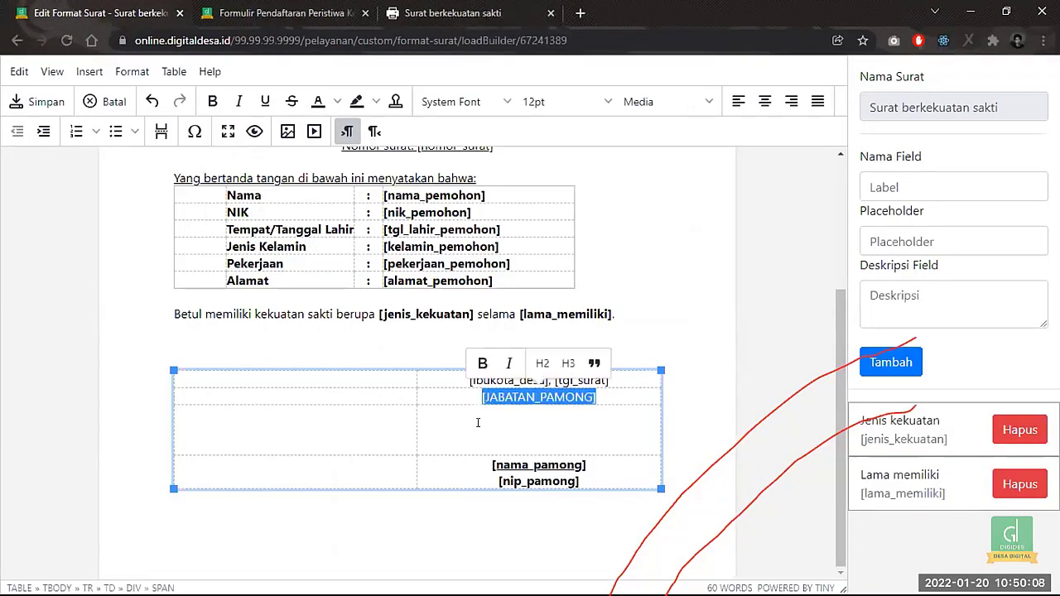
left_click(507, 492)
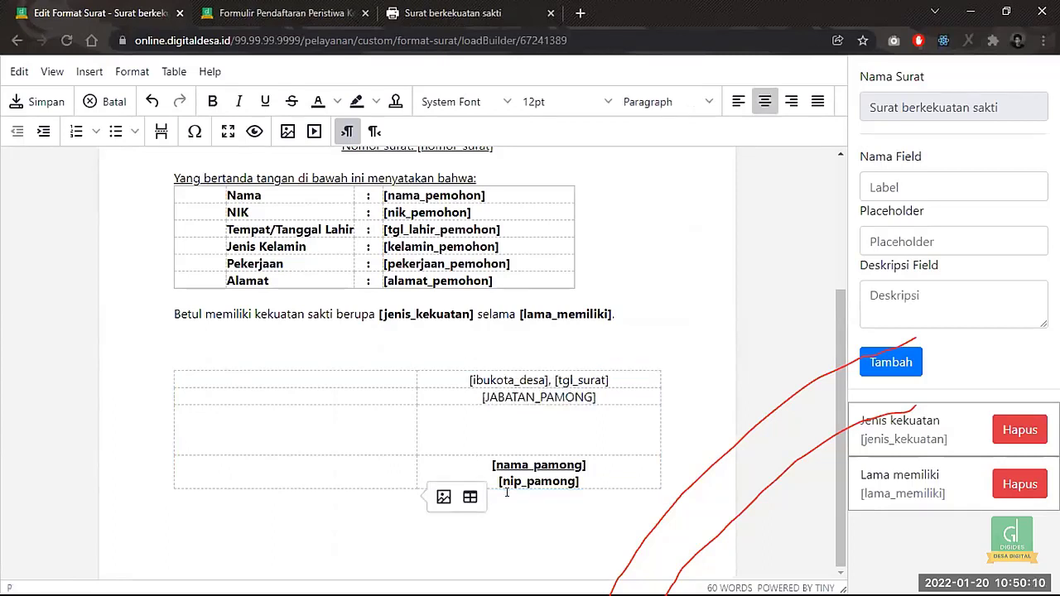
left_click(197, 344)
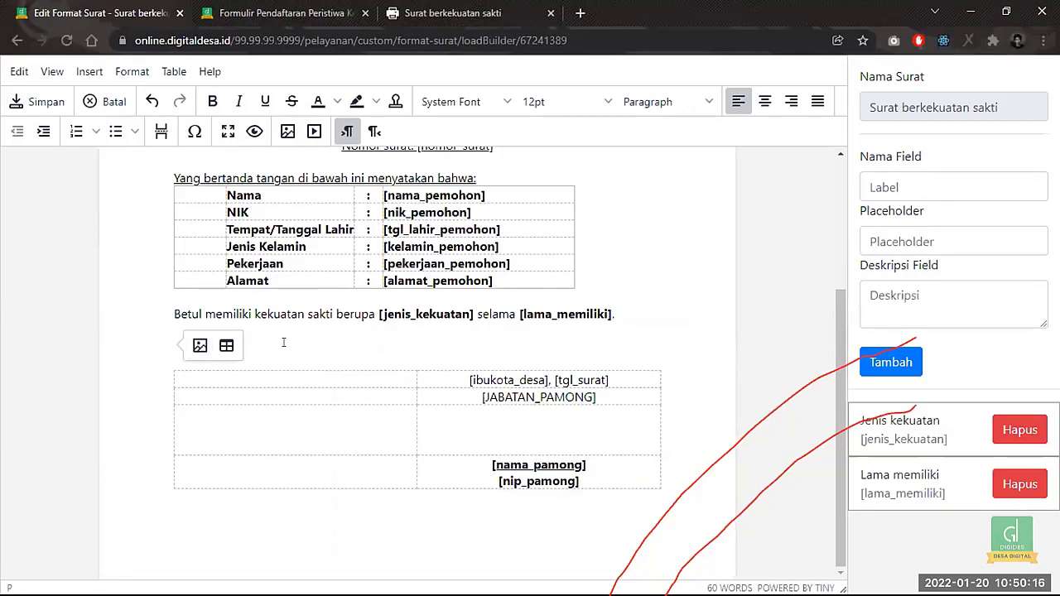
left_click(271, 374)
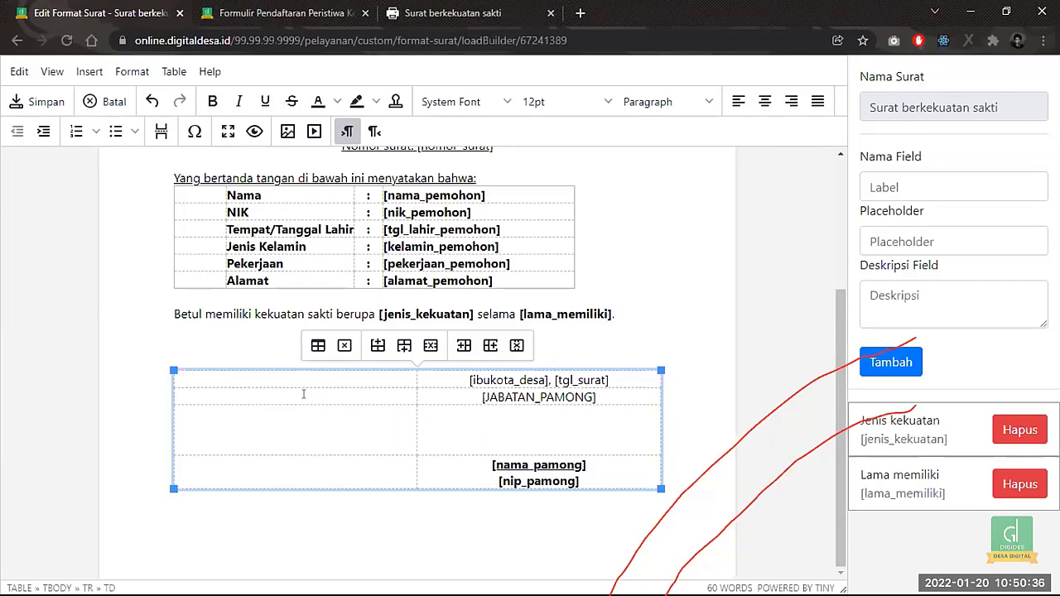
type("[")
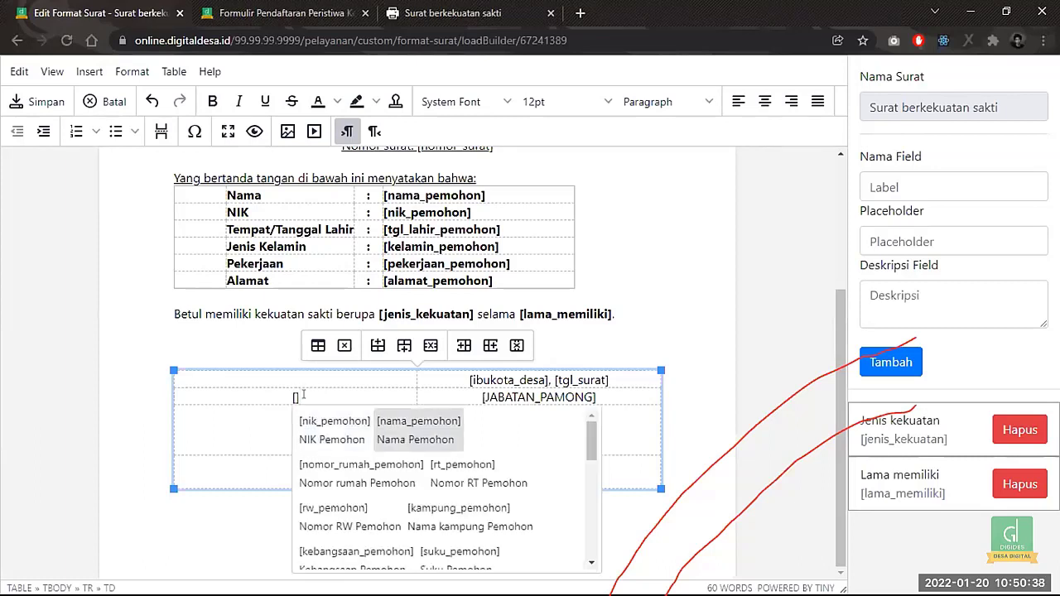
key("Escape")
type("nam")
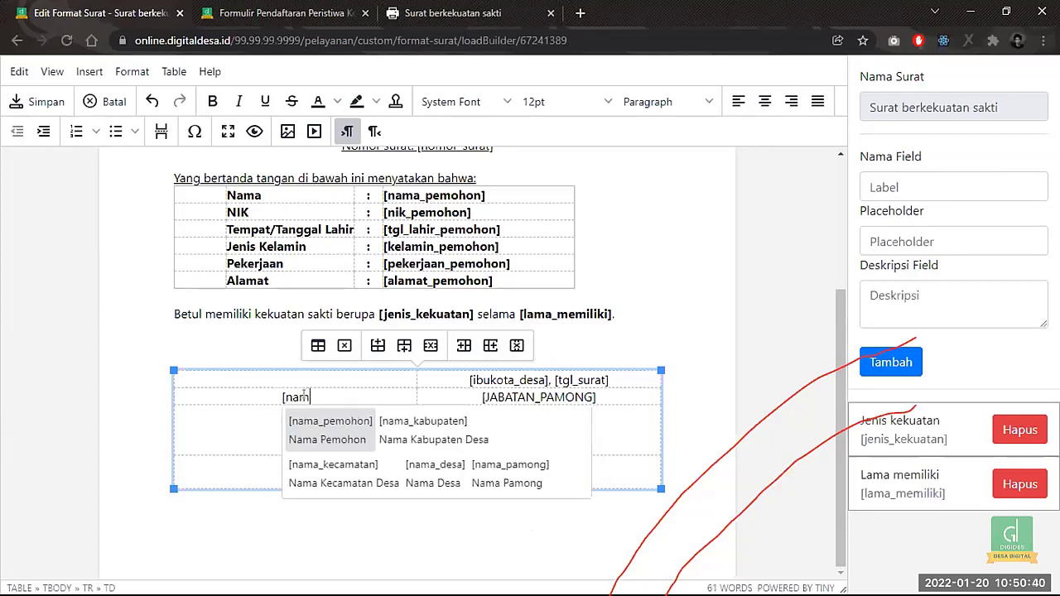
type("a_dukung")
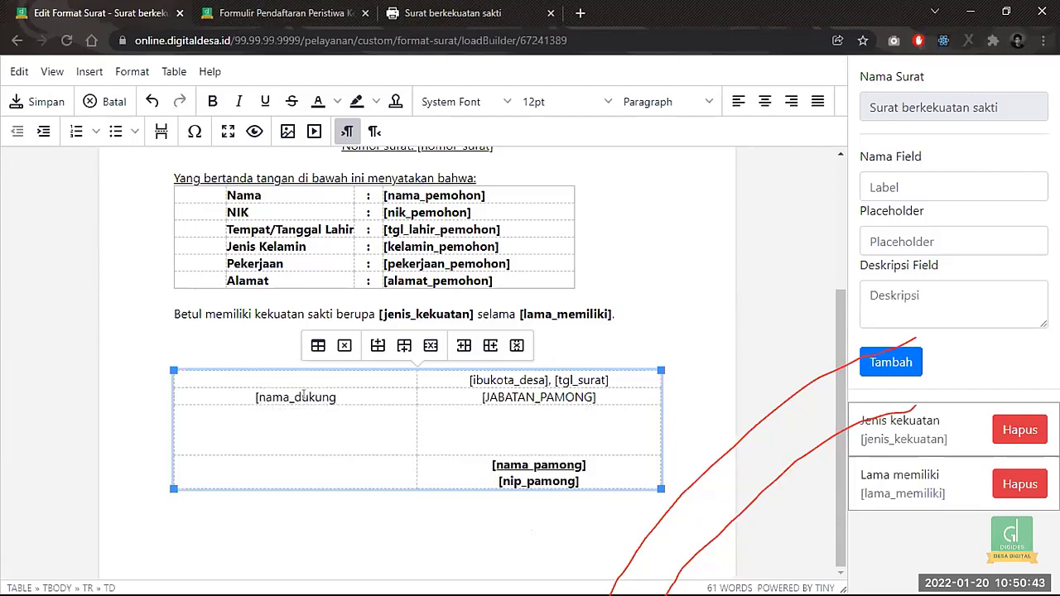
key("BackSpace")
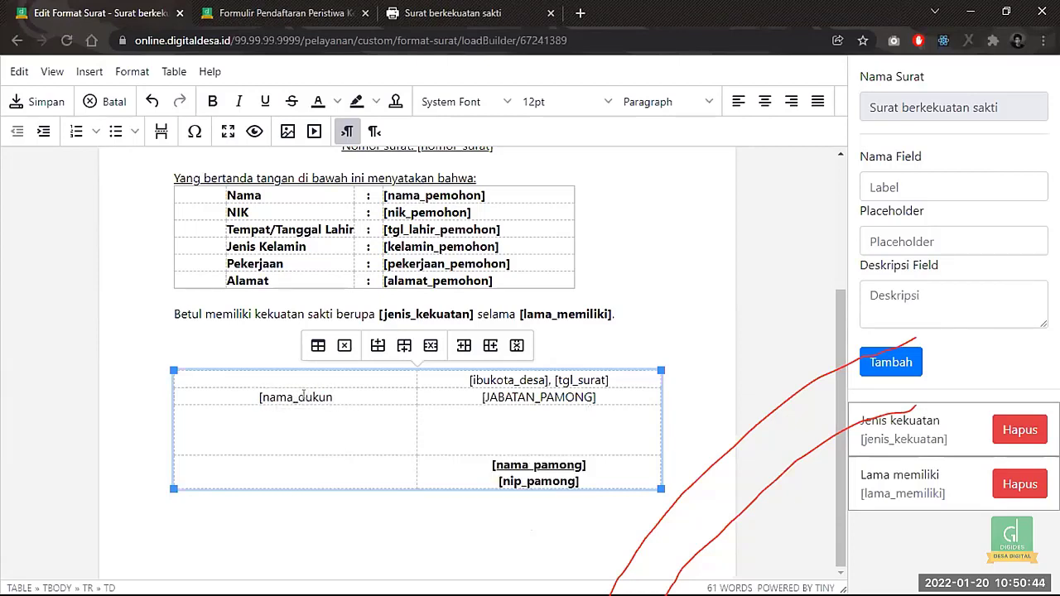
type("]")
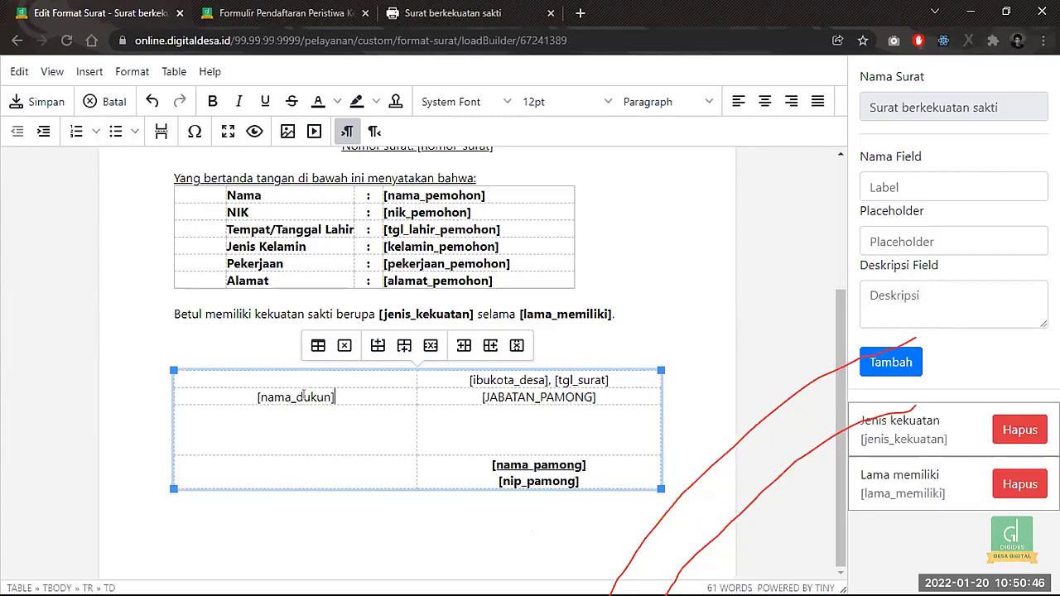
key("BackSpace")
type("]")
key("shift+Home")
key("BackSpace")
- In the signature table's empty column, enter "Dukun" beside [JABATAN_PAMONG] and the placeholder [nama_dukun] beside [nama_pamong]
type("Du")
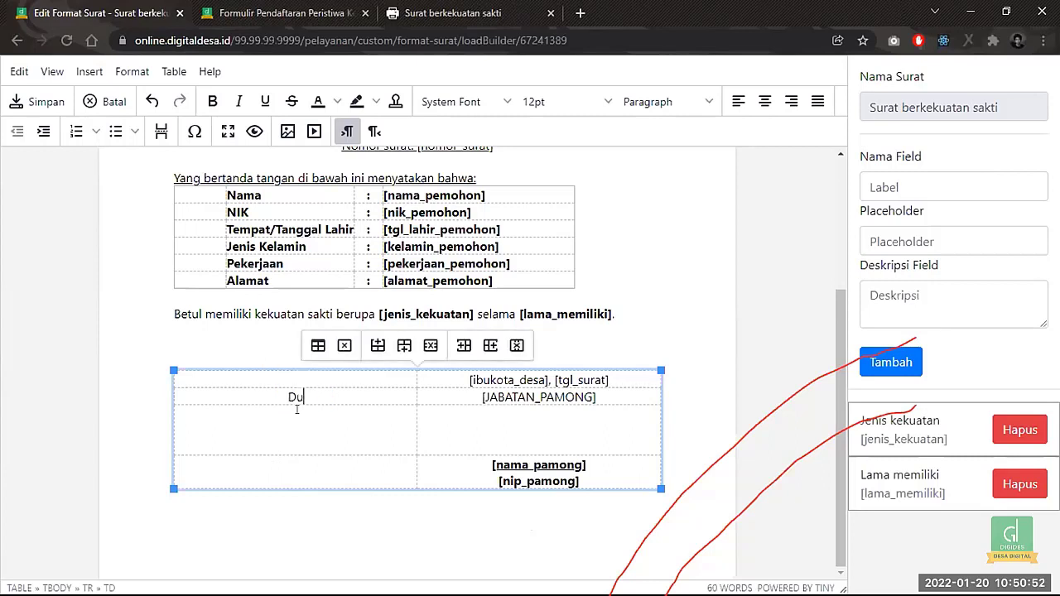
type("kun")
left_click(282, 458)
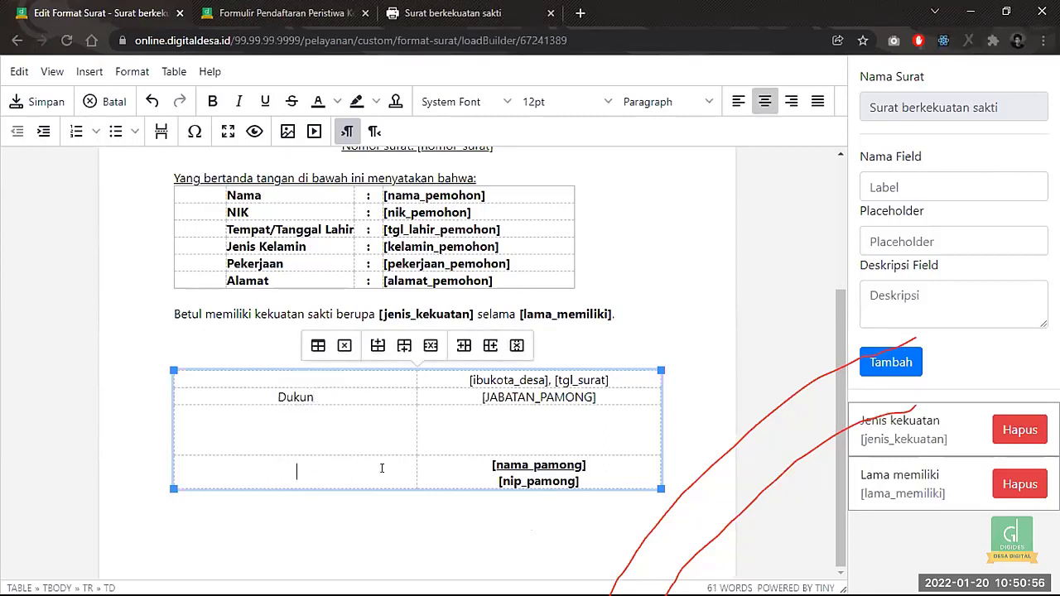
type("[nama")
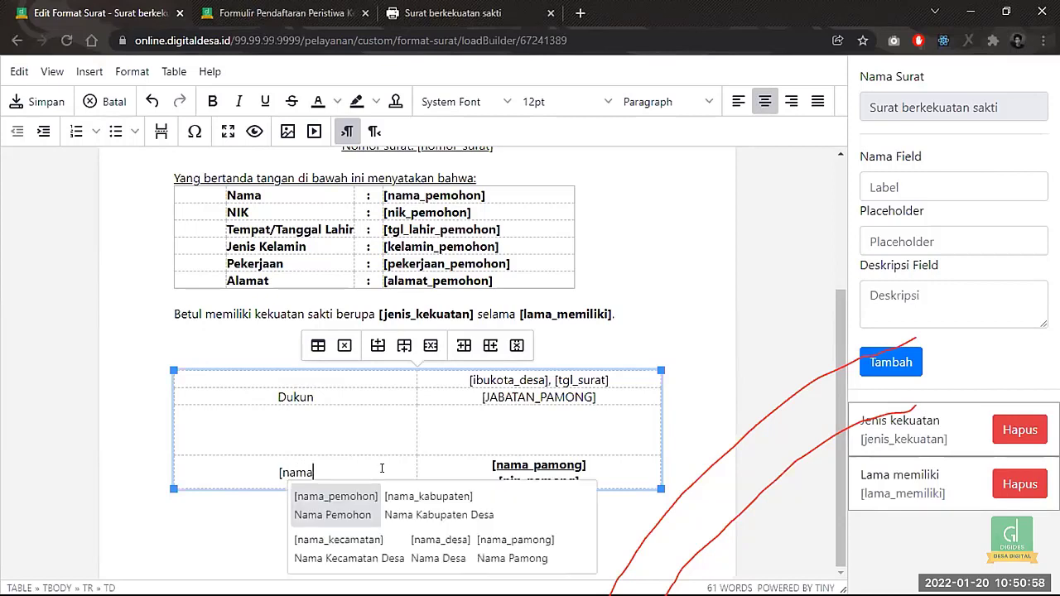
type("_dukun")
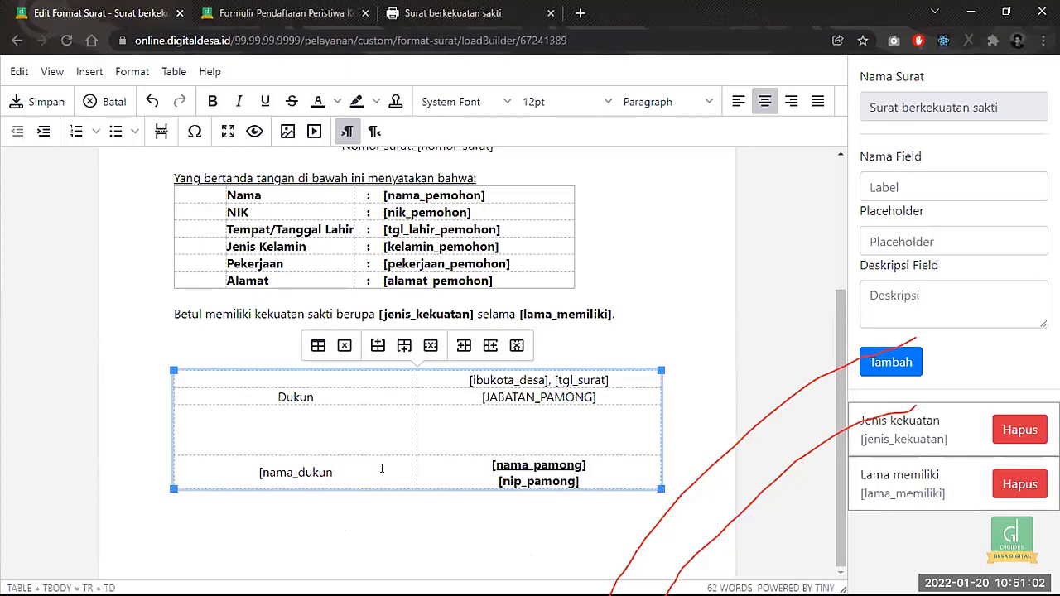
type("]")
- Extend the "Dukun" heading in the signature table to read "Dukun yang menjadi guru"
left_click(330, 392)
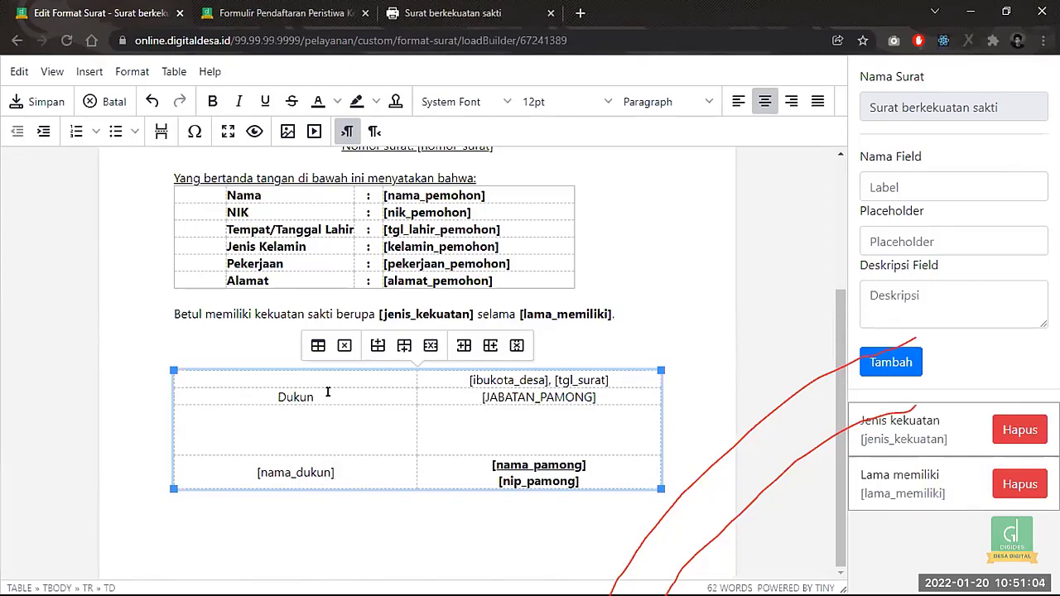
type("yang men")
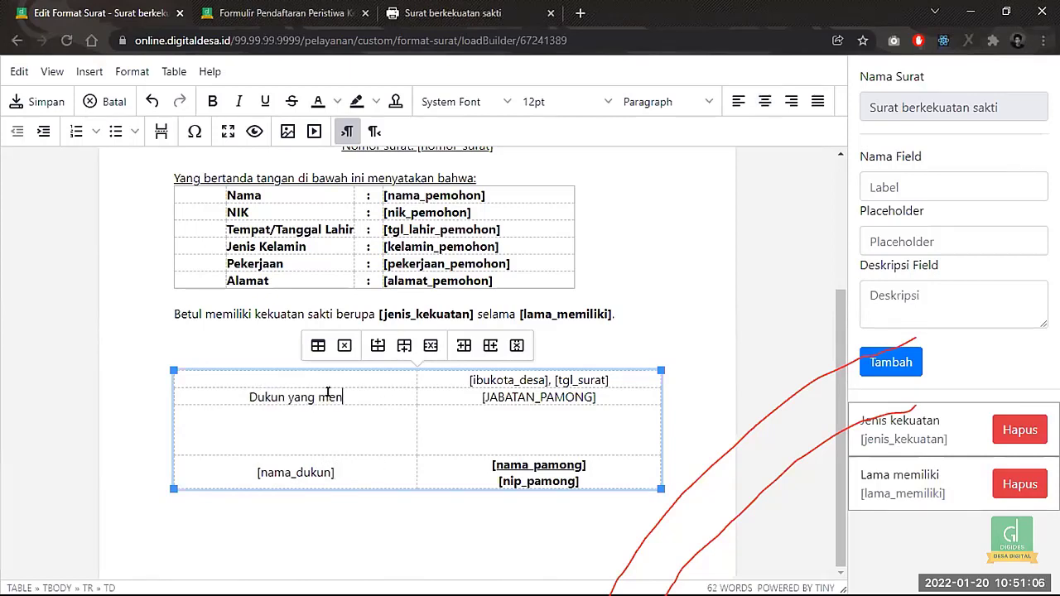
type("jadi guur")
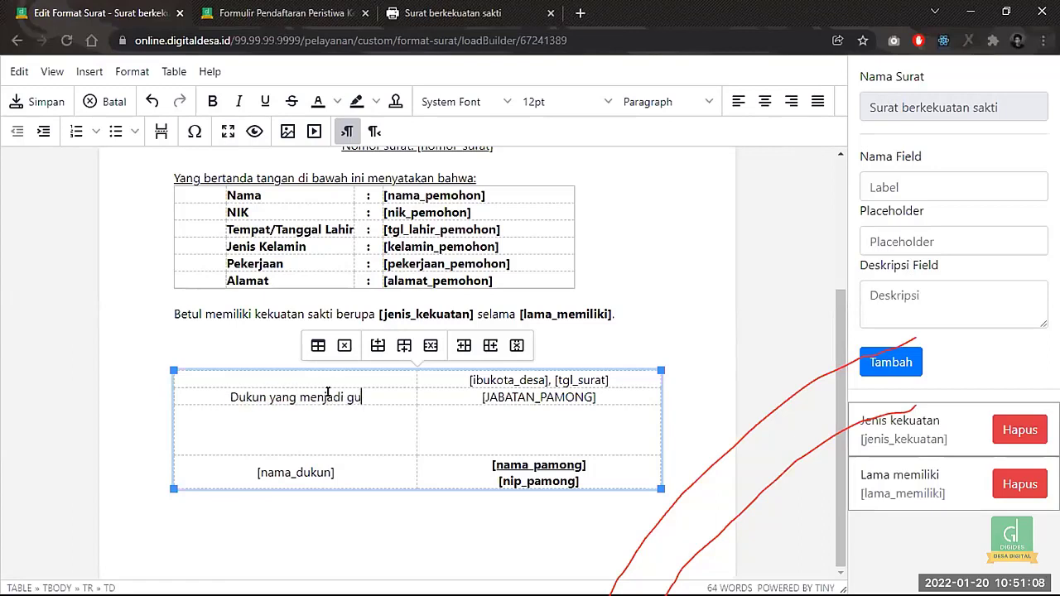
key("BackSpace")
key("BackSpace")
type("ru")
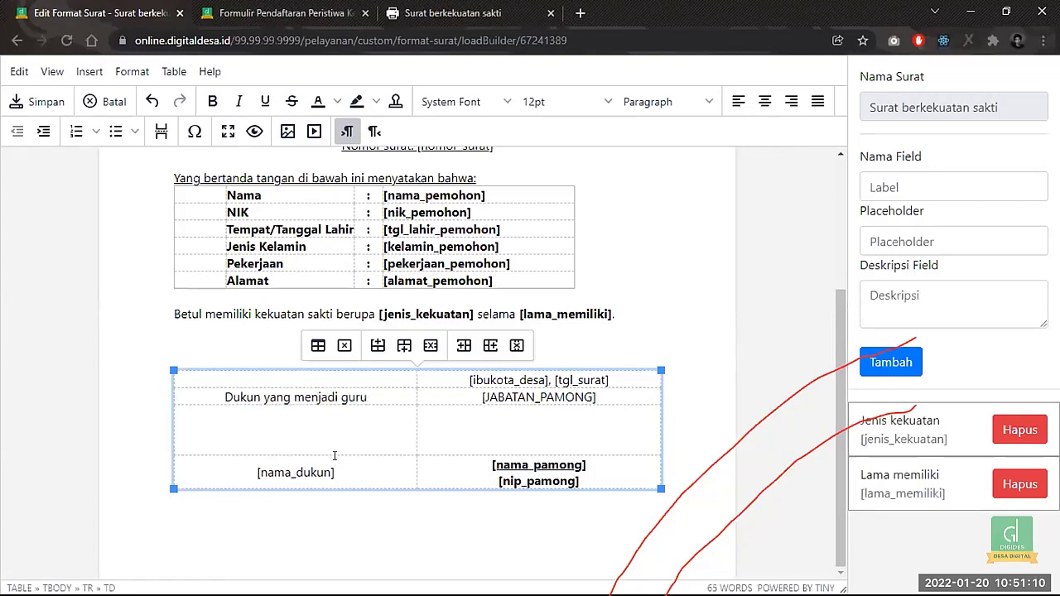
- Add a custom field named "Nama dukun" with placeholder nama_dukun and description "Dukun yang jadi gurunya"
left_click(338, 472)
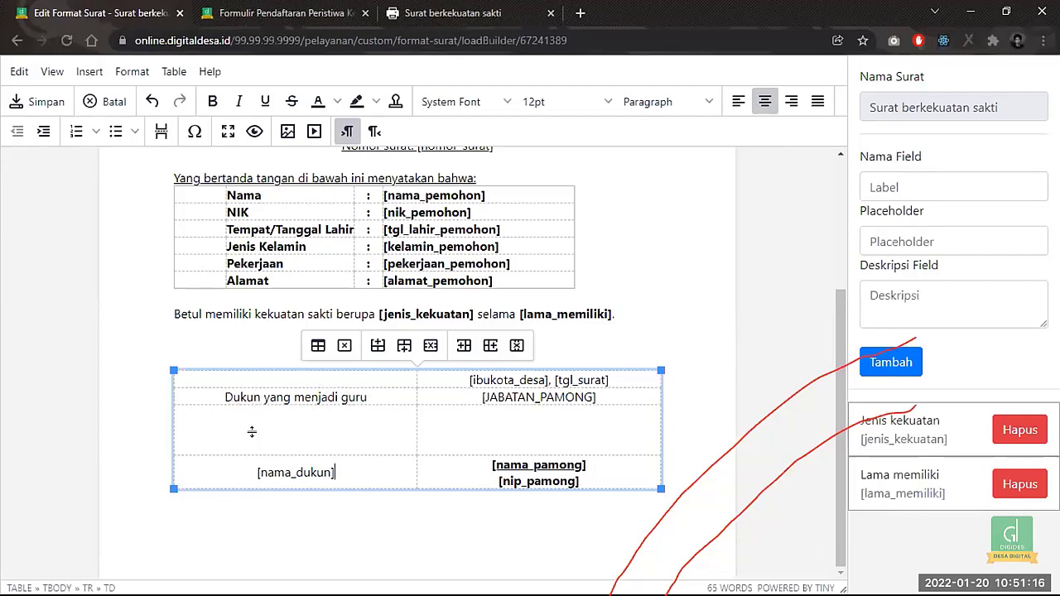
double_click(281, 472)
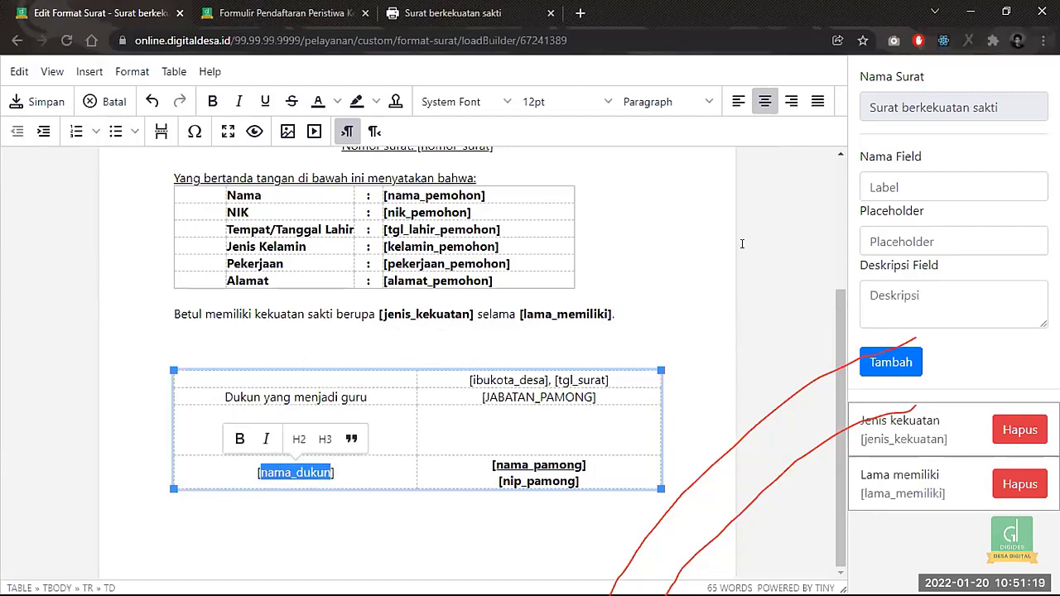
left_click(900, 187)
type("Nama ")
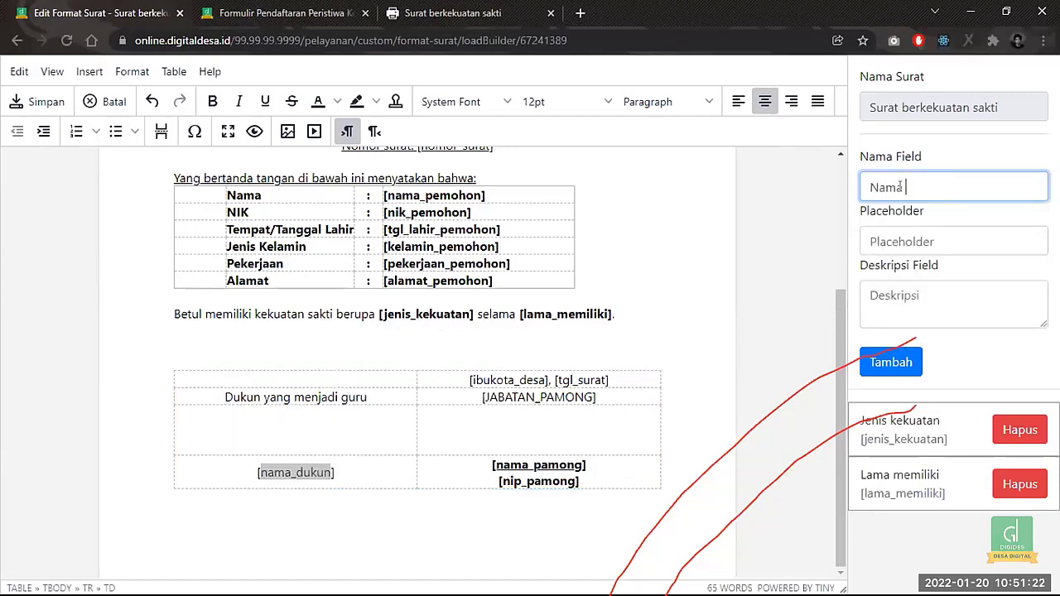
type("dukun")
left_click(890, 241)
type("nama")
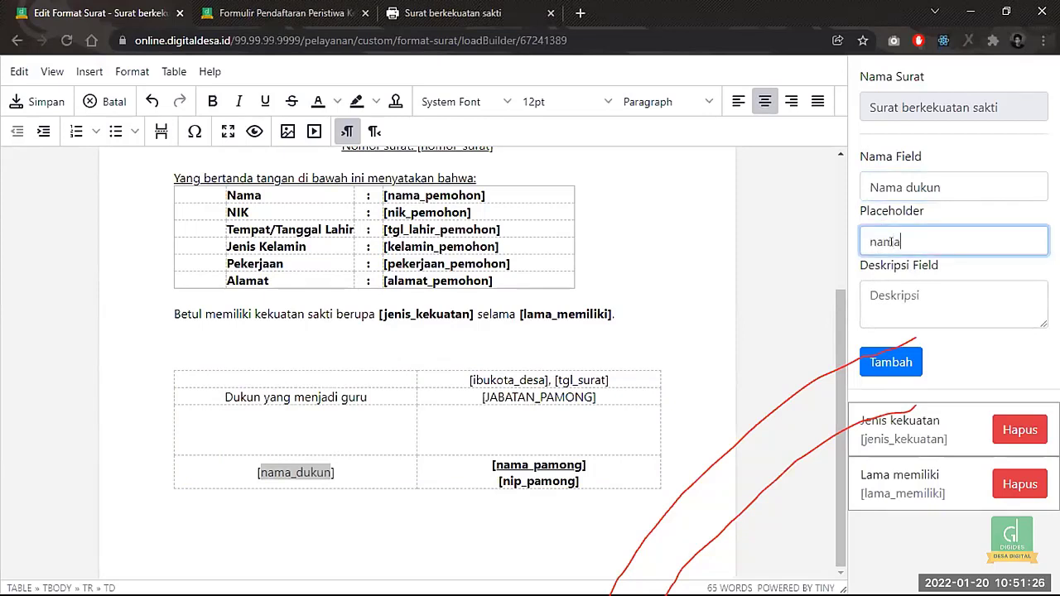
type("_dukun")
left_click(902, 310)
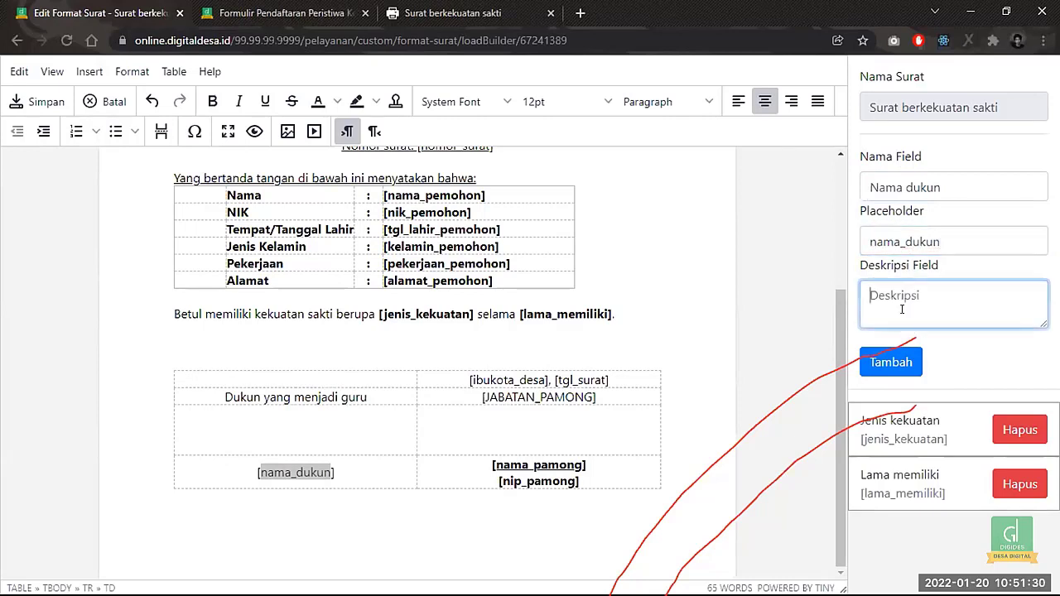
type("Dukun yang jadi gurunya")
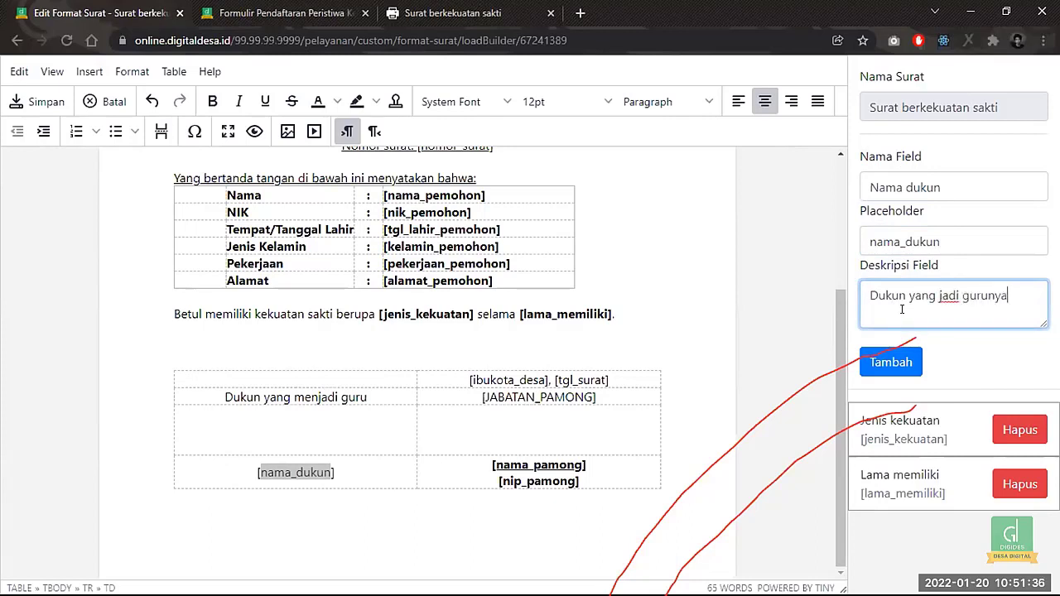
left_click(899, 362)
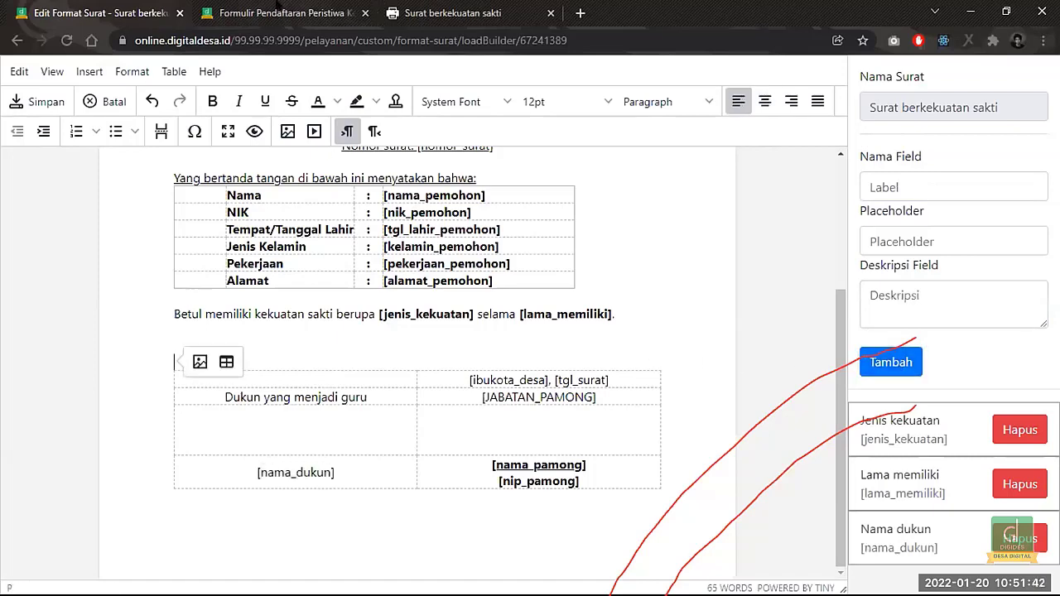
- Save the Surat berkekuatan sakti format and dismiss the confirmation
left_click(279, 12)
left_click(122, 11)
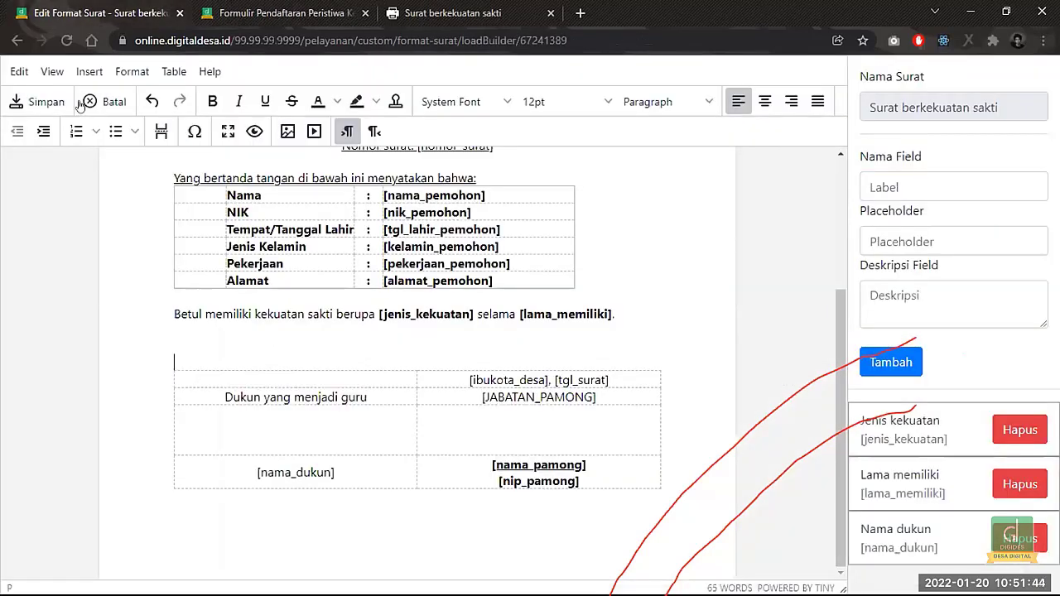
left_click(40, 105)
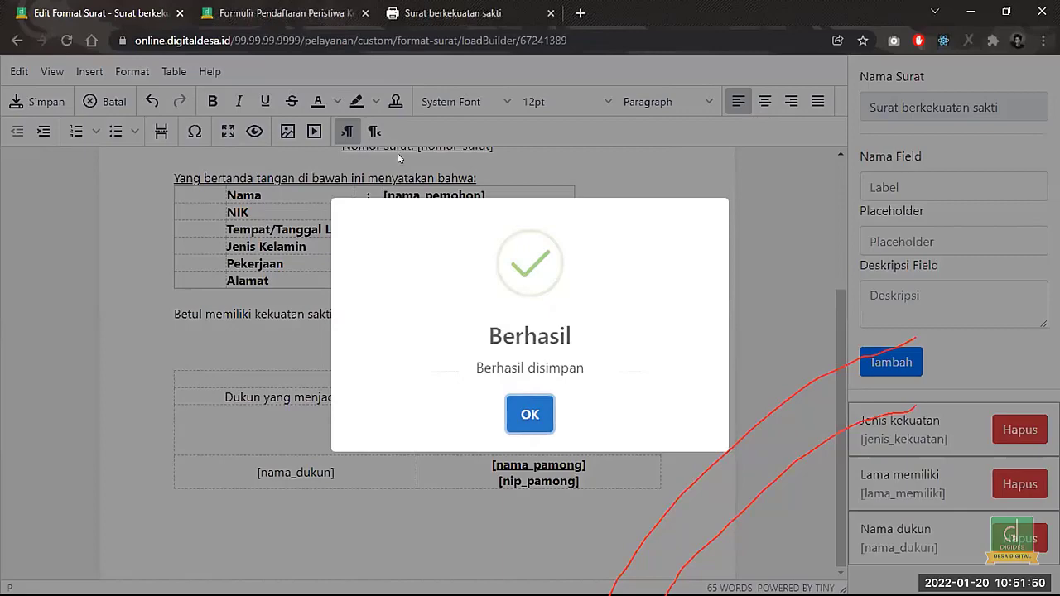
left_click(530, 414)
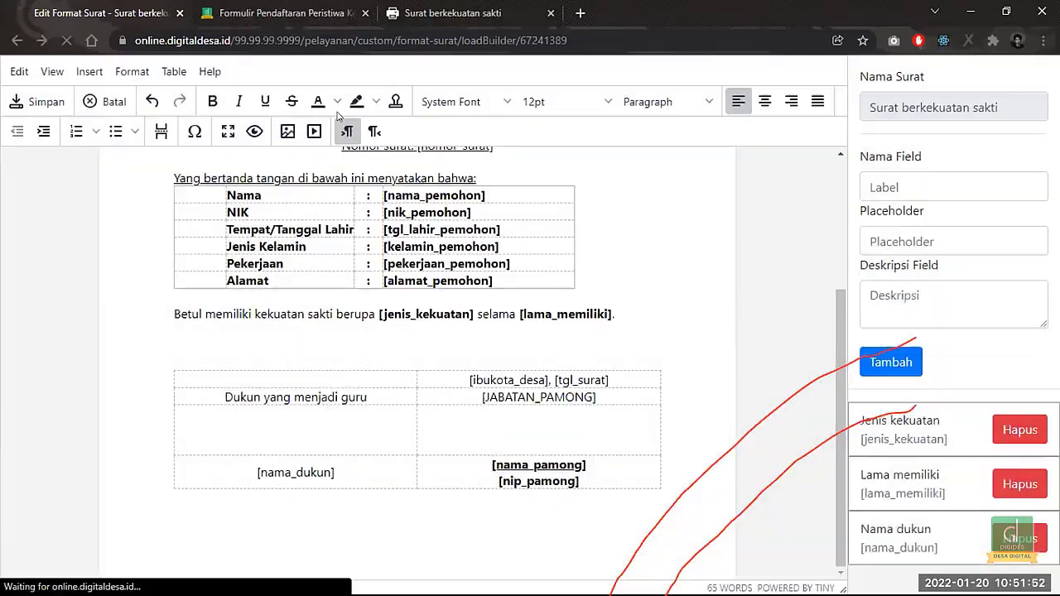
- Switch to the Pelayanan page and open the Surat berkekuatan sakti service in the Lainnya group
left_click(262, 11)
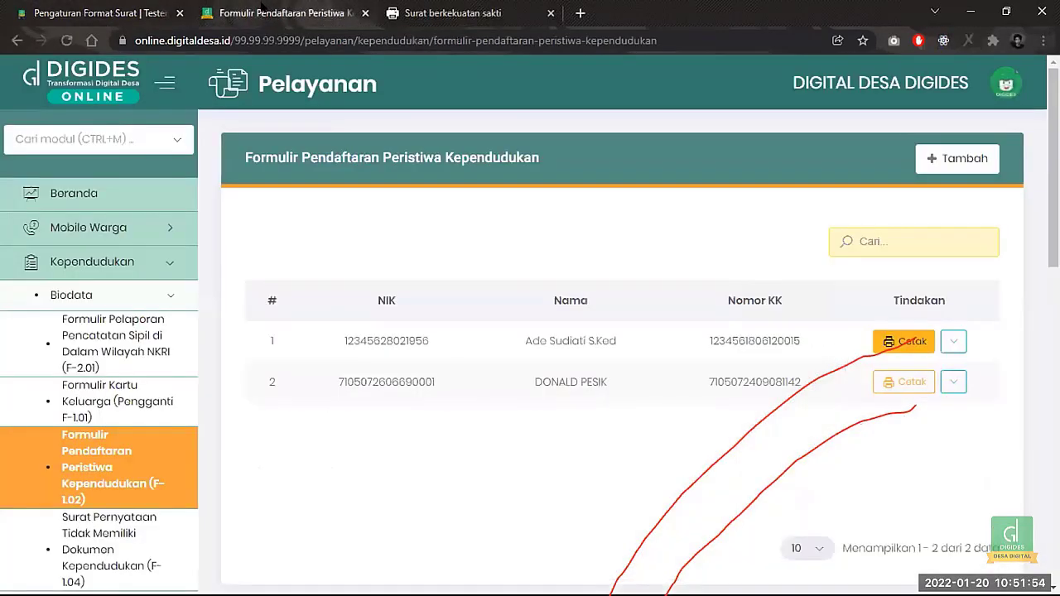
left_click(147, 295)
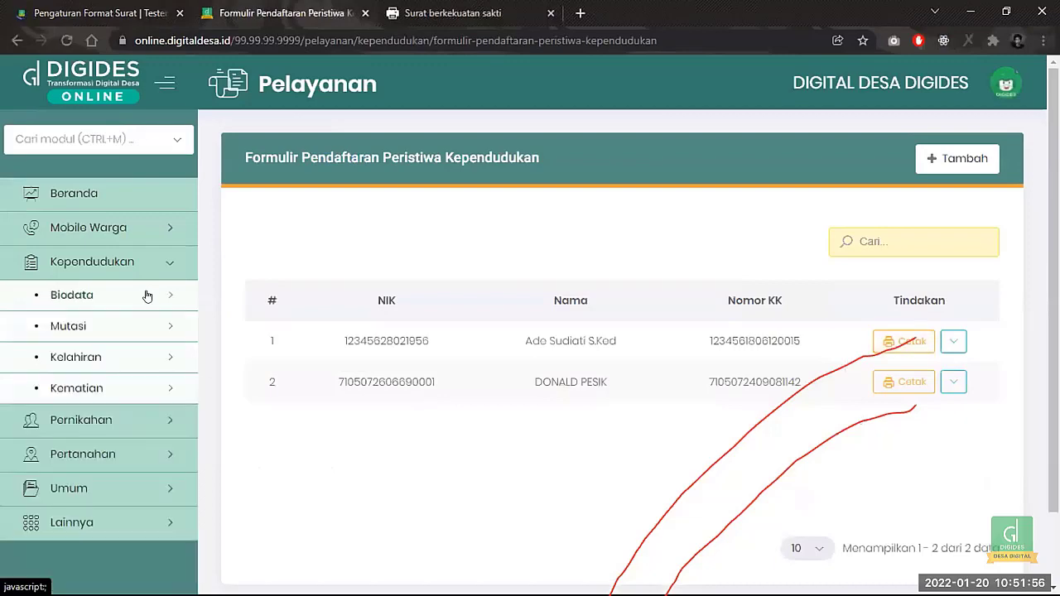
scroll(133, 373, "down", 1)
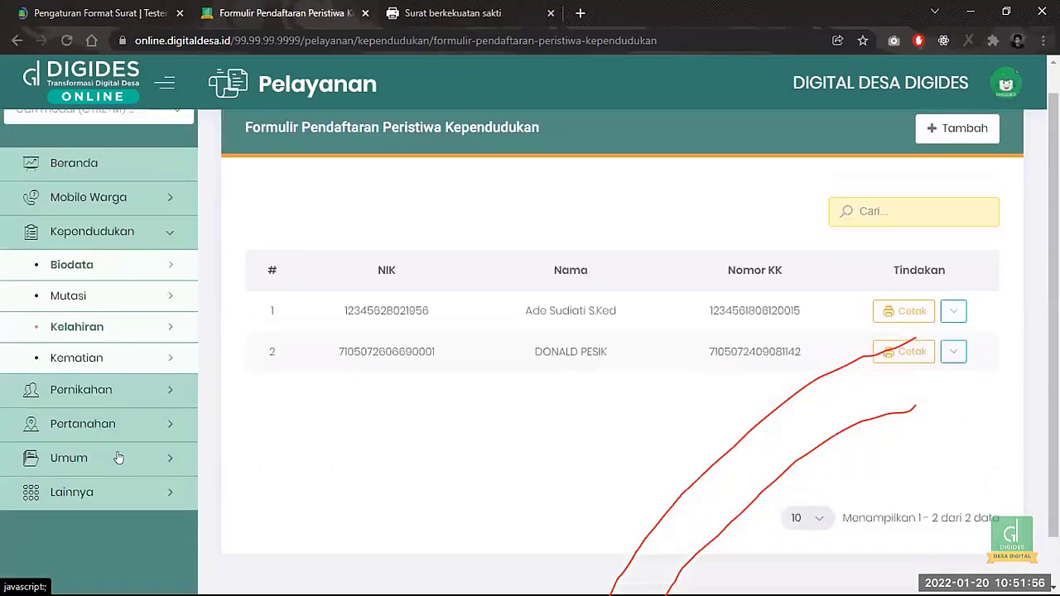
left_click(97, 497)
scroll(75, 530, "down", 5)
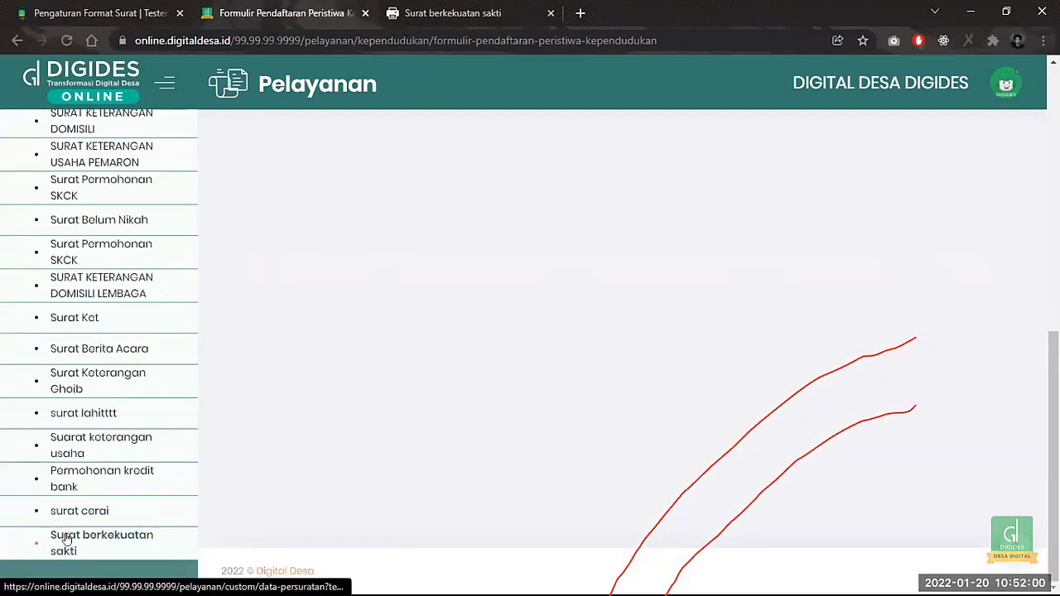
left_click(66, 539)
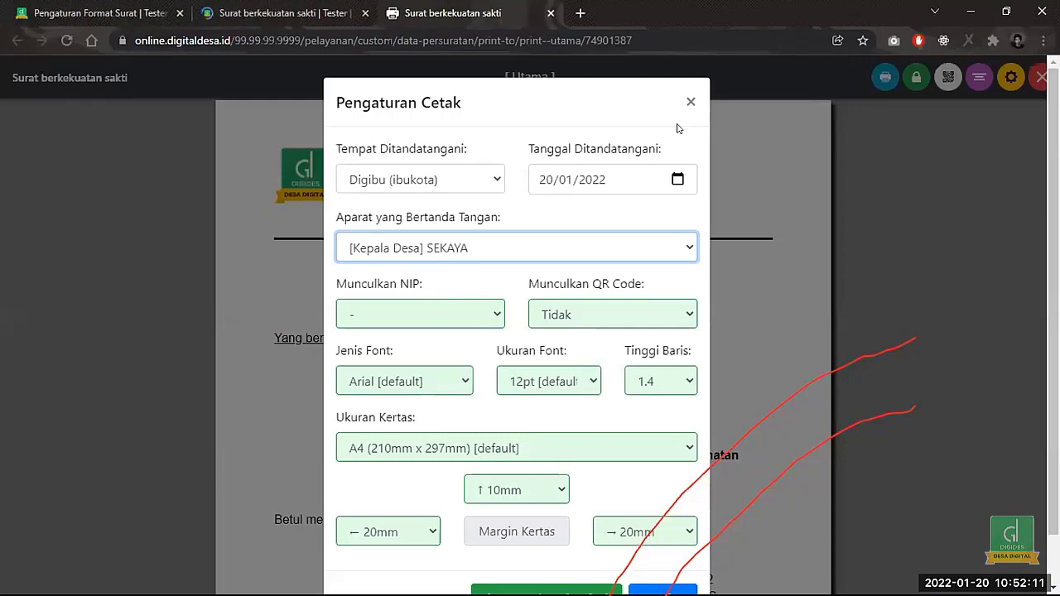
- Close the print settings, reload the letter preview to inspect the "Dukun yang menjadi guru" signature block, and return to the letter's data page
left_click(882, 229)
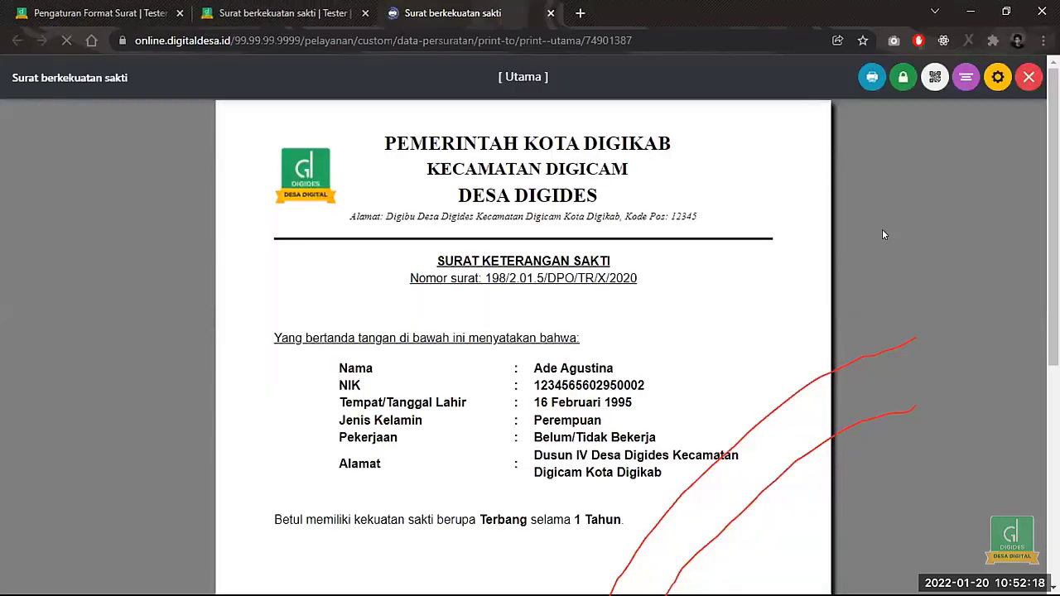
scroll(882, 228, "down", 5)
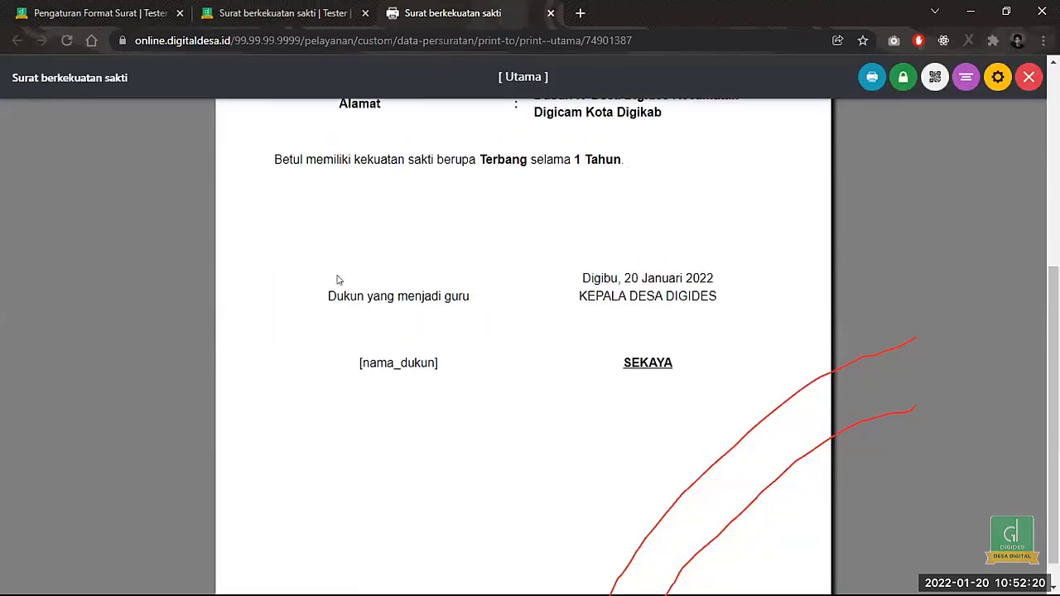
left_click_drag(313, 281, 440, 364)
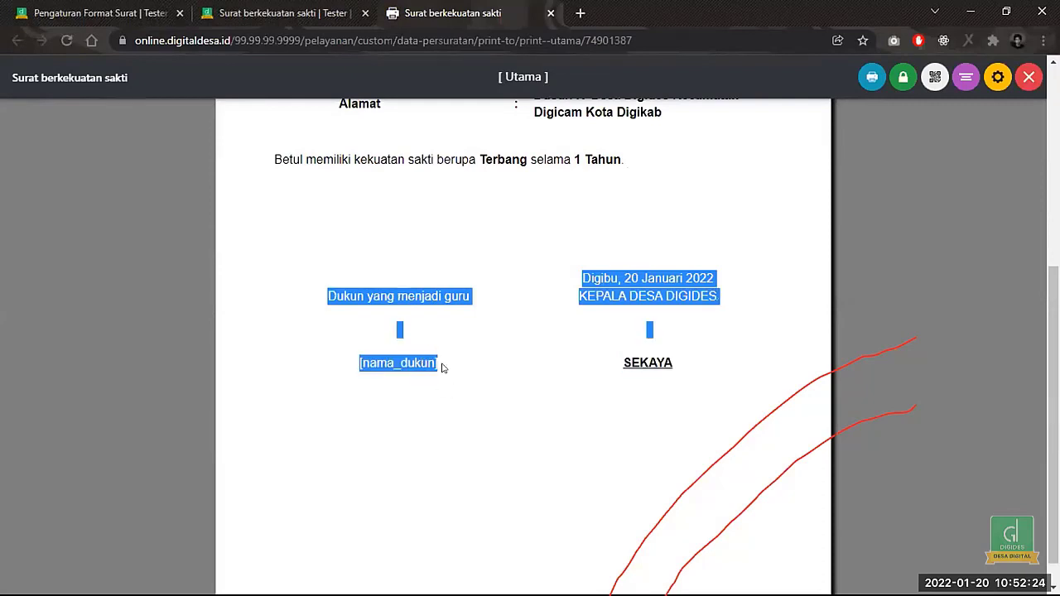
left_click(440, 364)
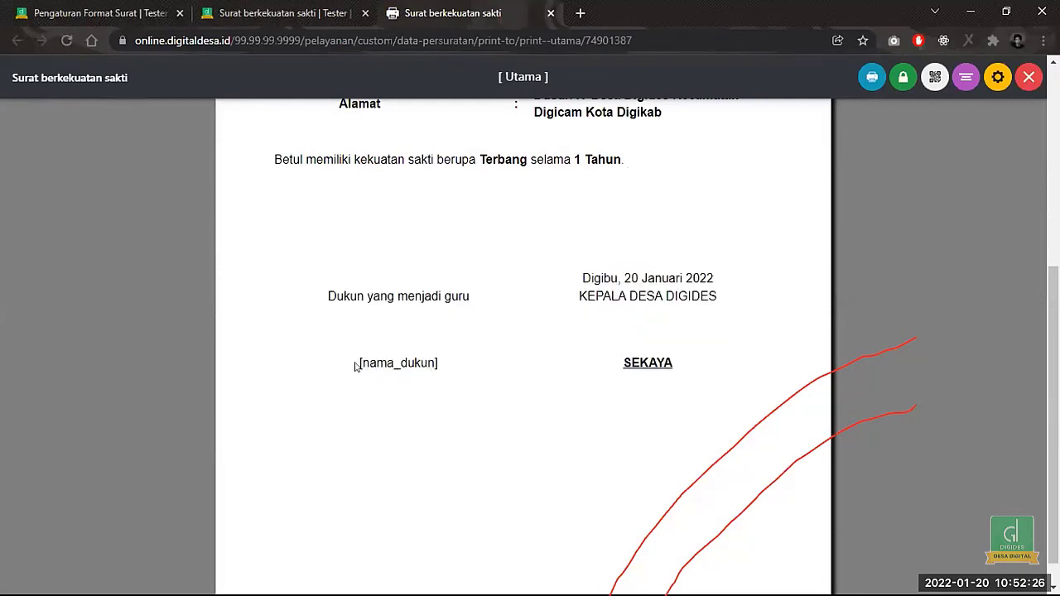
left_click(258, 10)
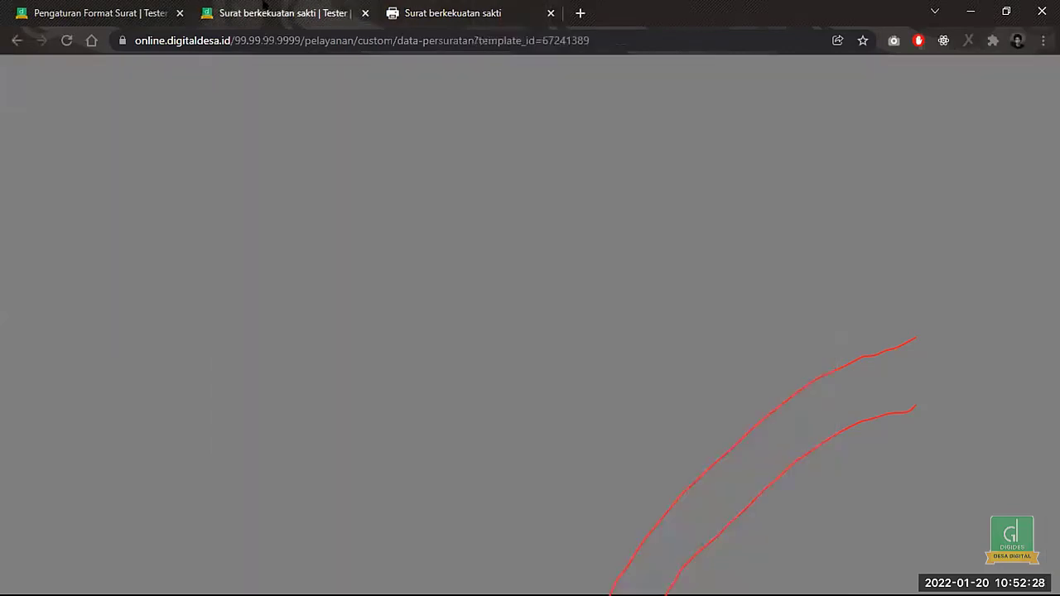
- Edit the existing Surat berkekuatan sakti record, fill in the teacher's name under Nama dukun, and save the data
left_click(935, 342)
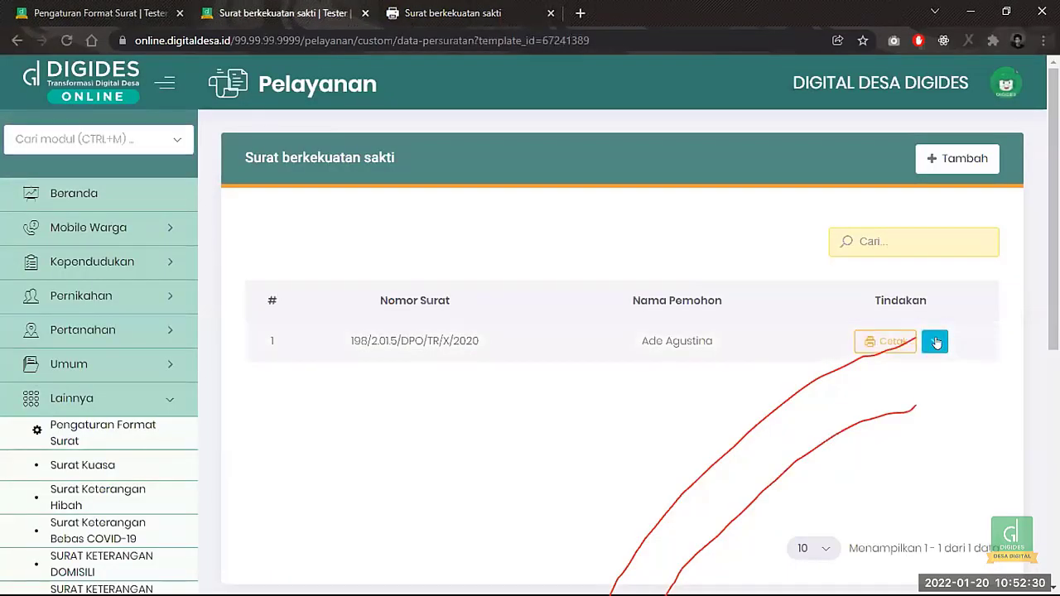
left_click(853, 351)
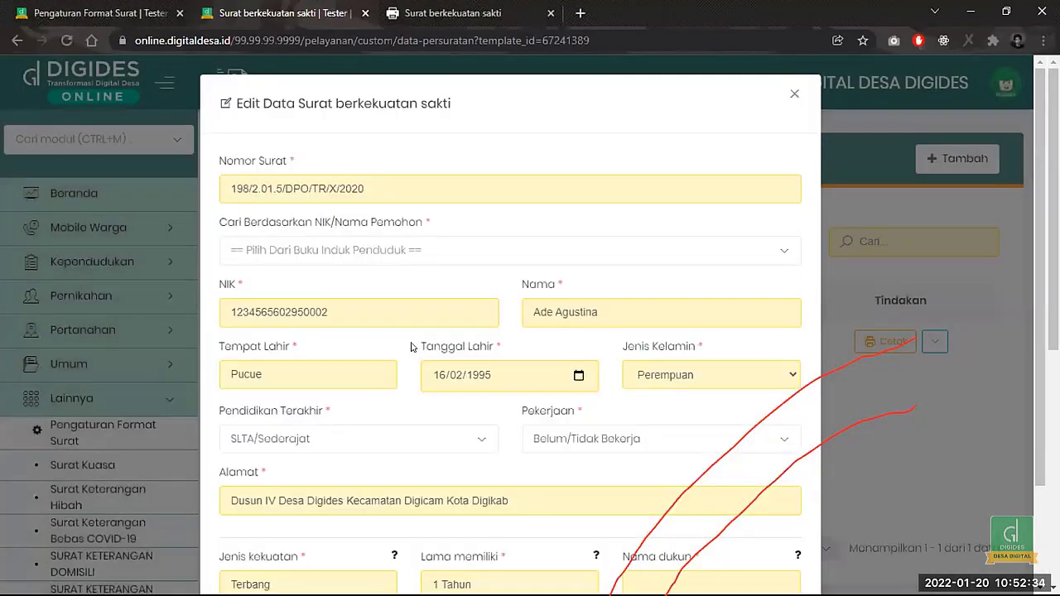
scroll(412, 347, "down", 2)
left_click(653, 466)
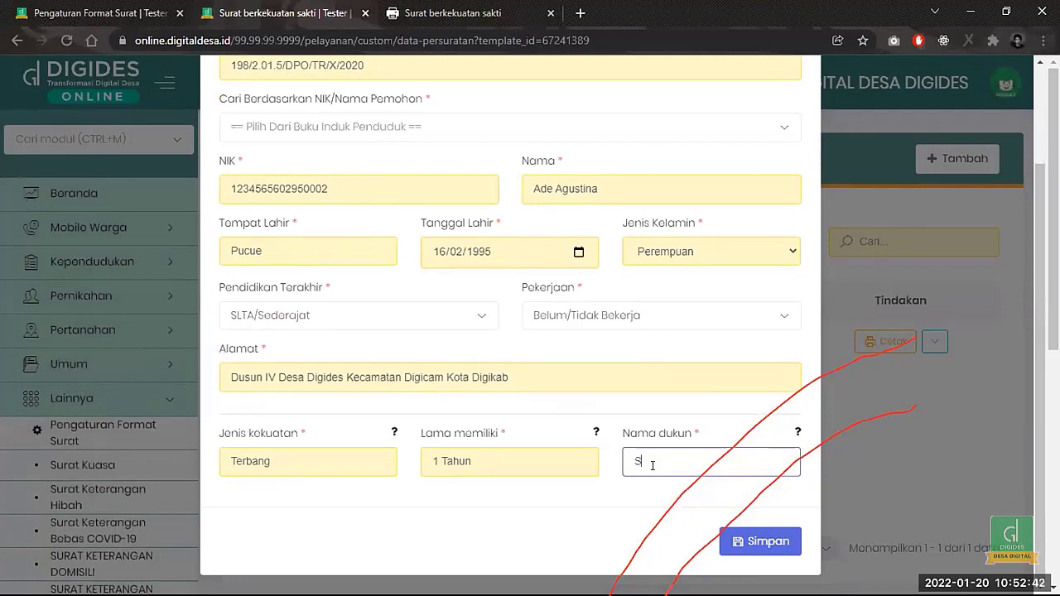
type("ate")
left_click(649, 500)
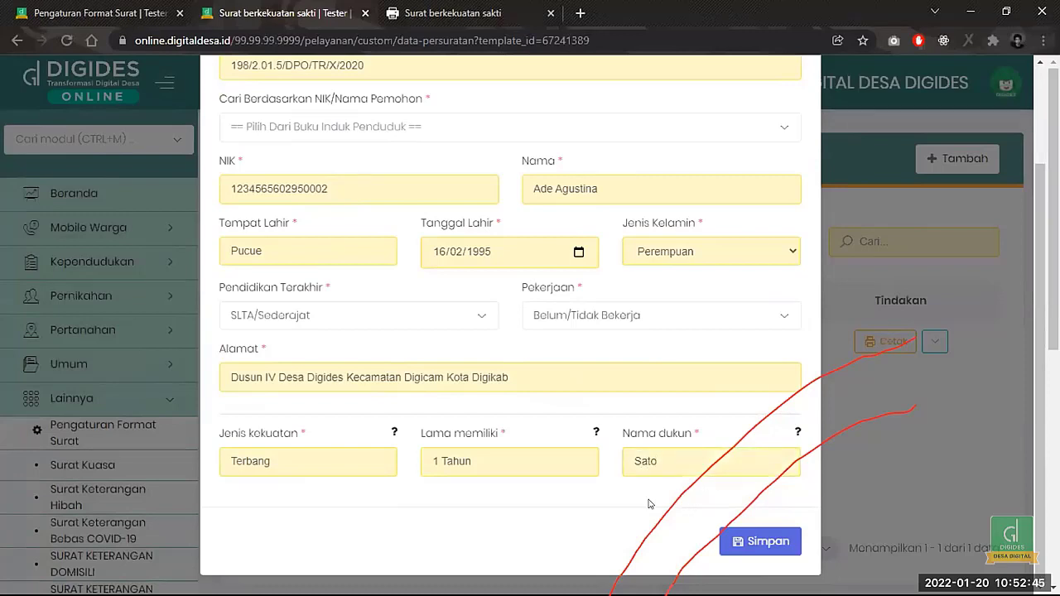
left_click(764, 542)
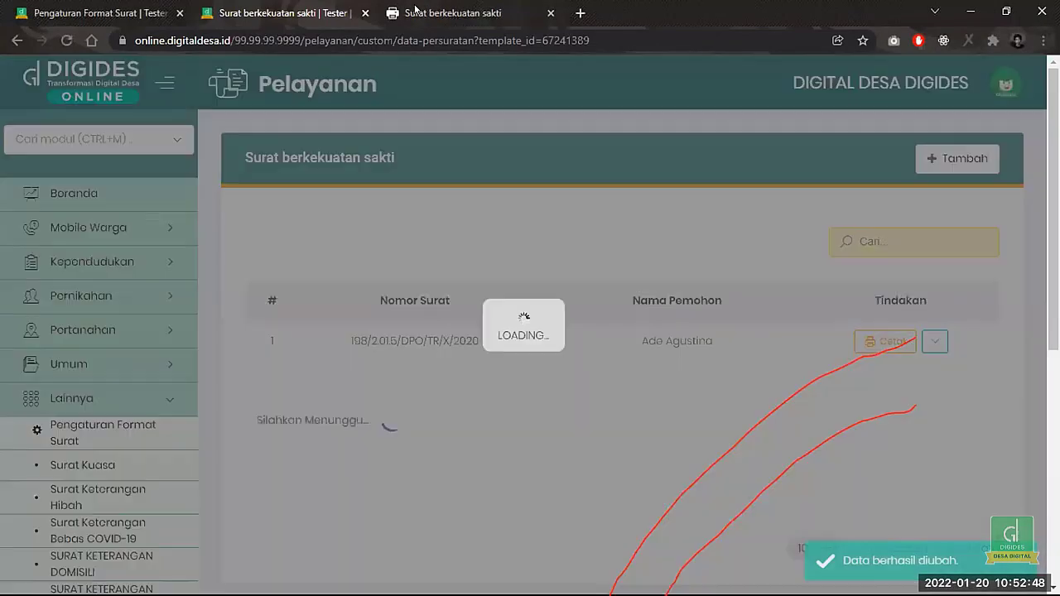
- Check the dukun's and village head's signature blocks in the printed letter preview
left_click(415, 9)
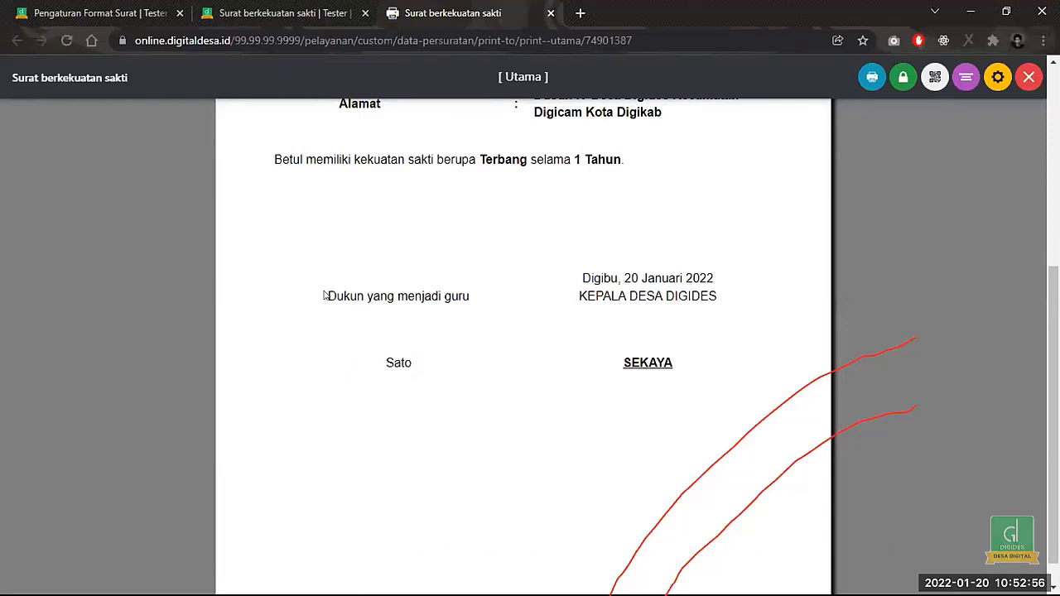
left_click_drag(321, 292, 438, 380)
left_click(438, 380)
left_click(89, 9)
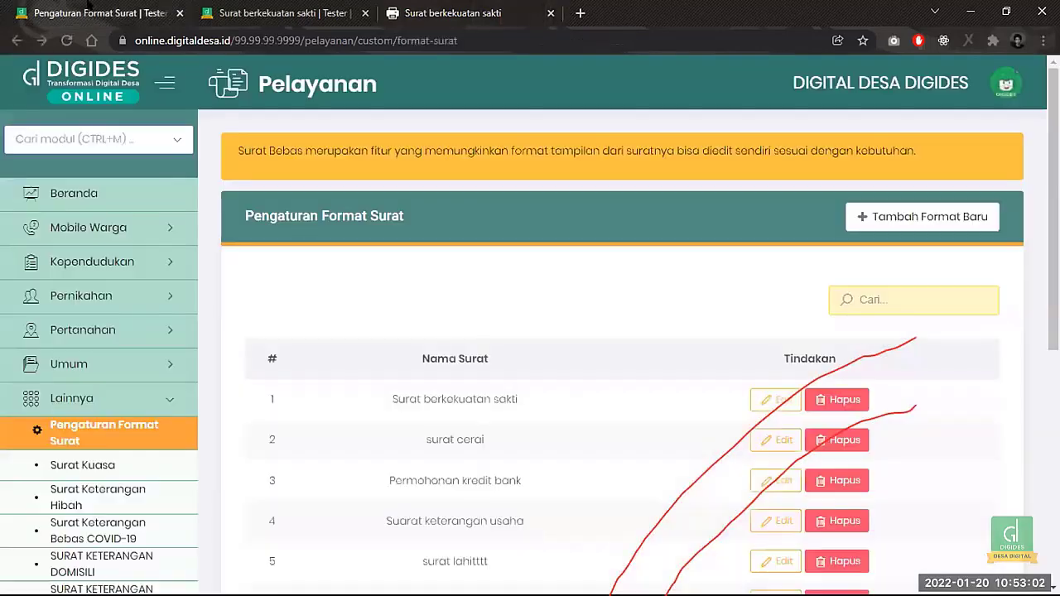
left_click(277, 9)
left_click(418, 8)
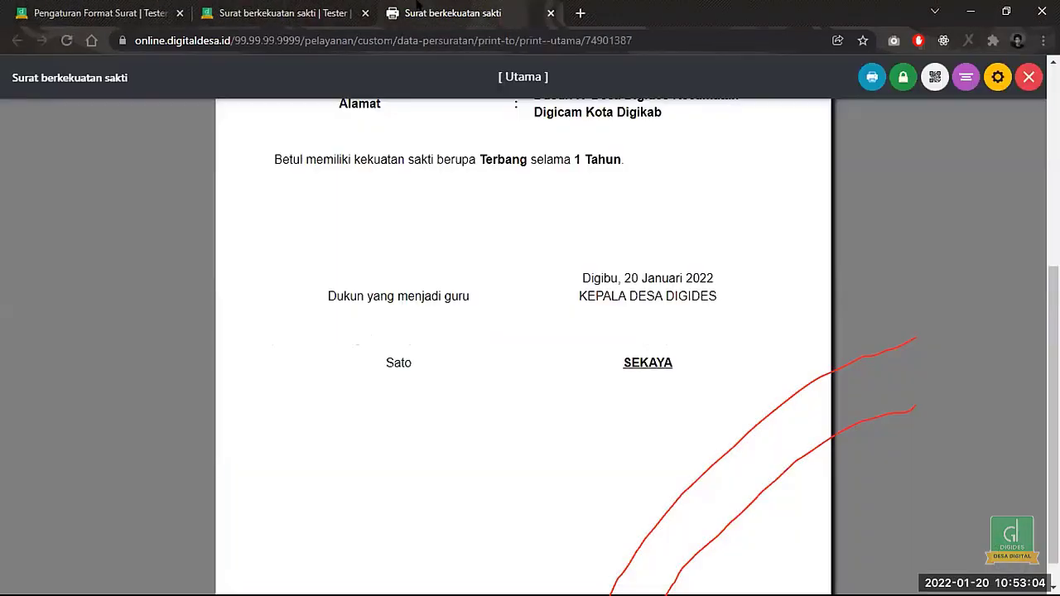
left_click_drag(579, 294, 700, 296)
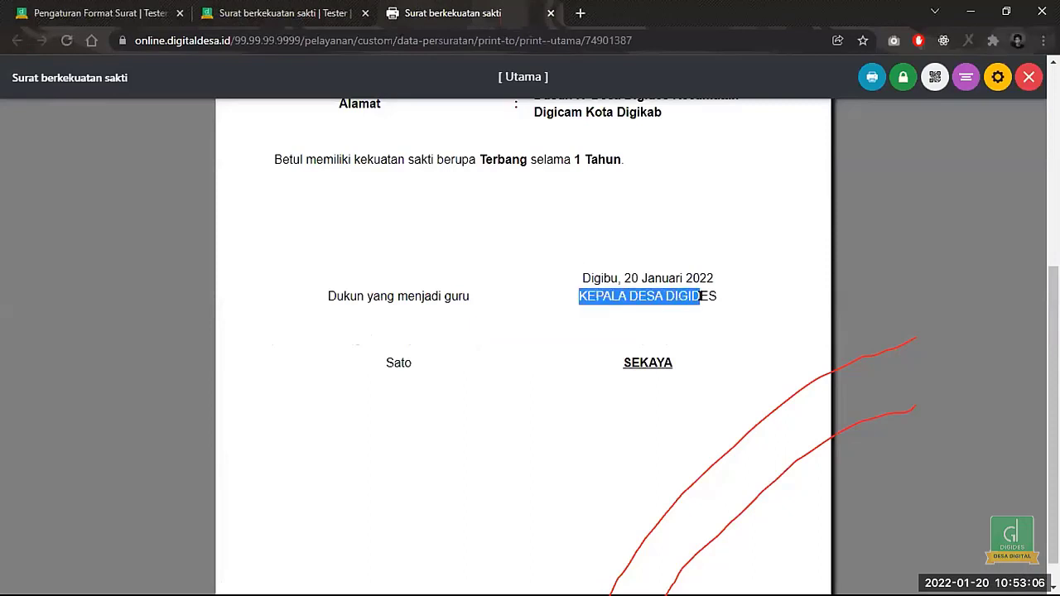
left_click(676, 364)
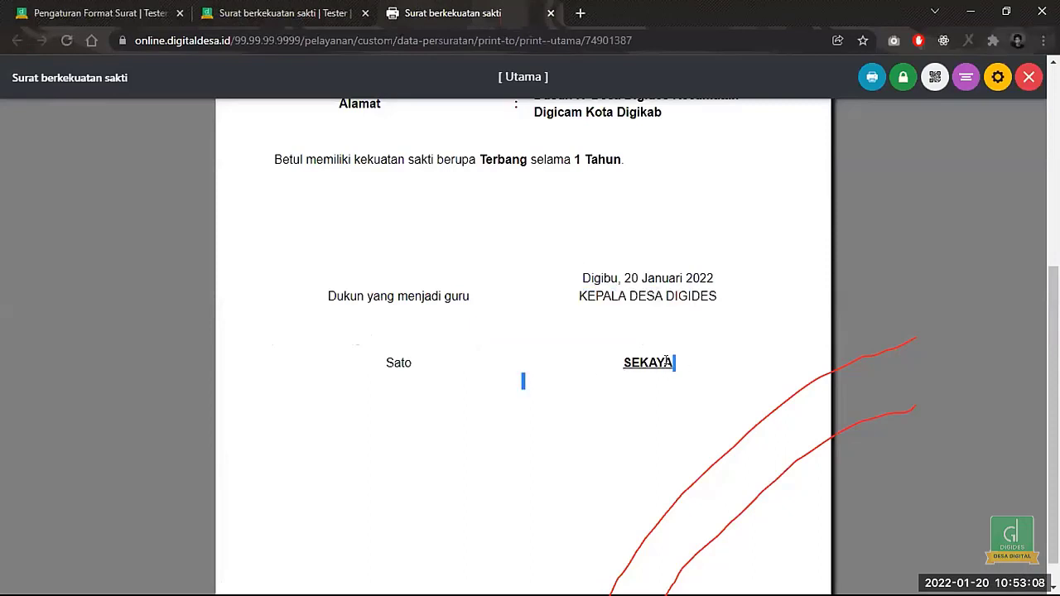
double_click(651, 362)
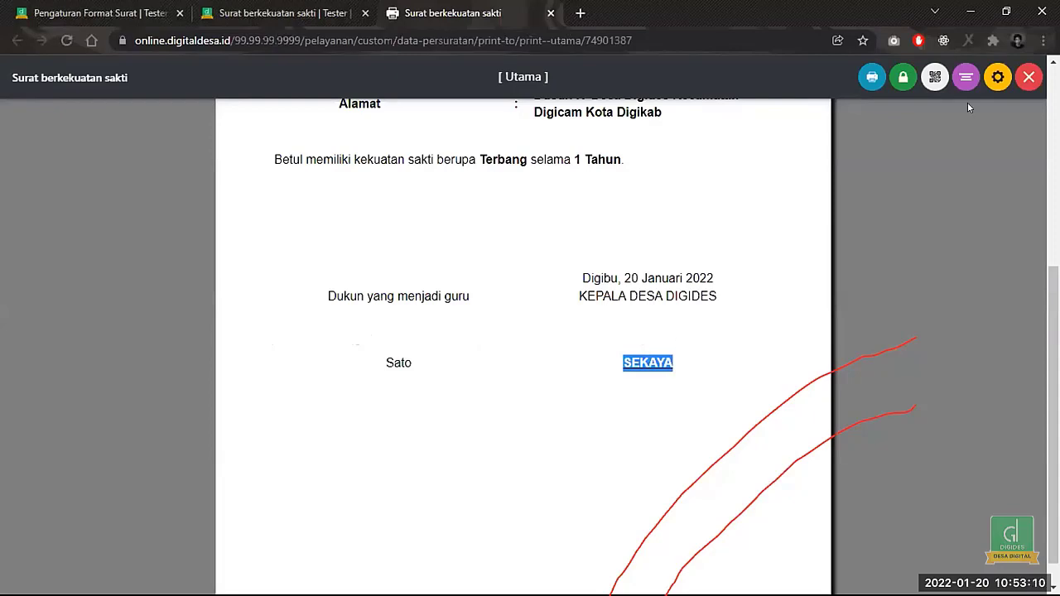
- Set the signing official in the print settings to the SEKRETARIS DESA entry and apply the settings
left_click(997, 76)
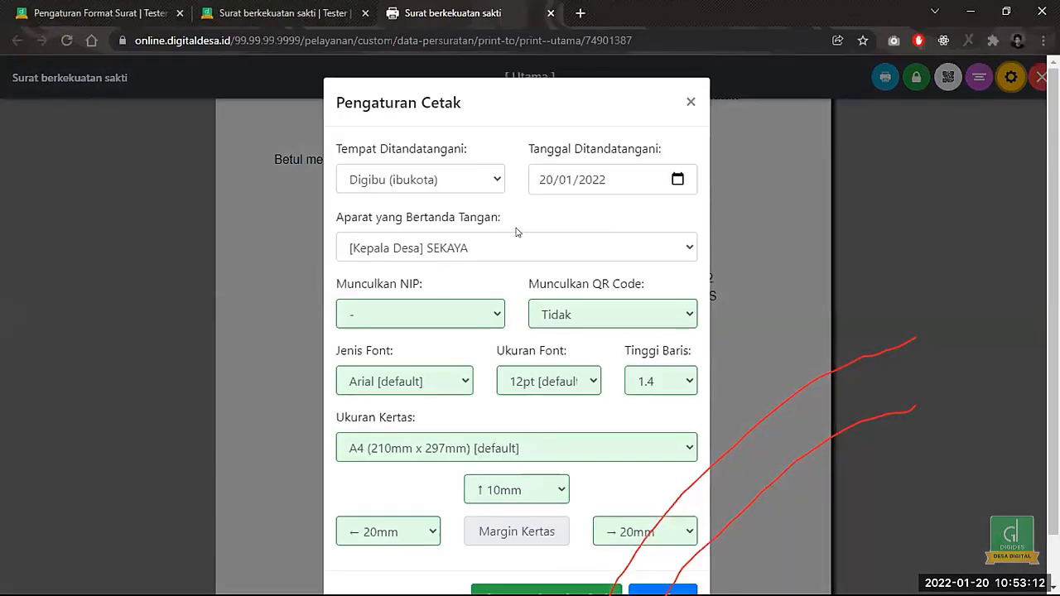
left_click(498, 245)
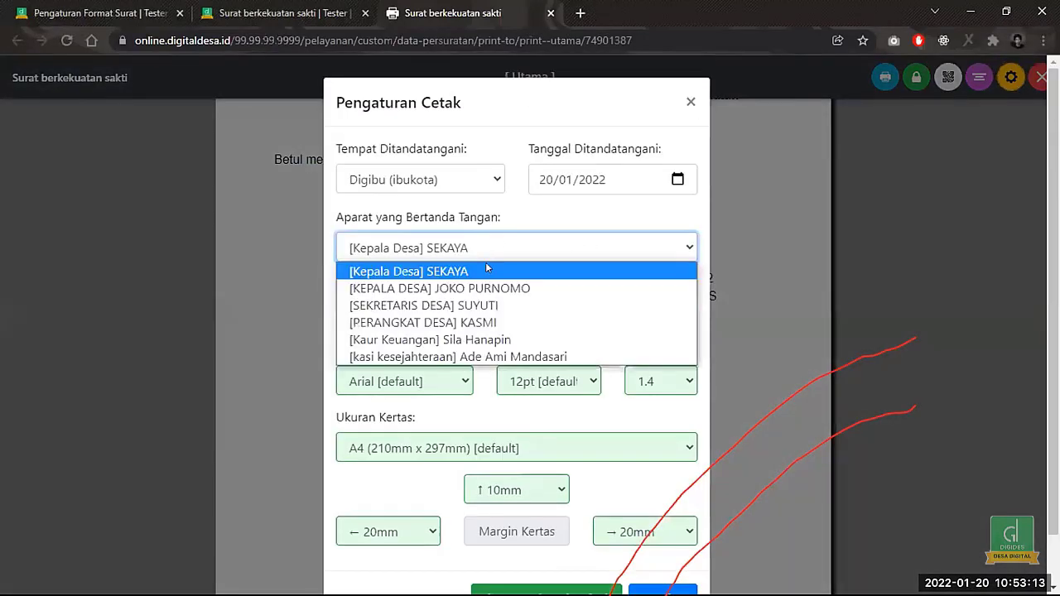
left_click(477, 309)
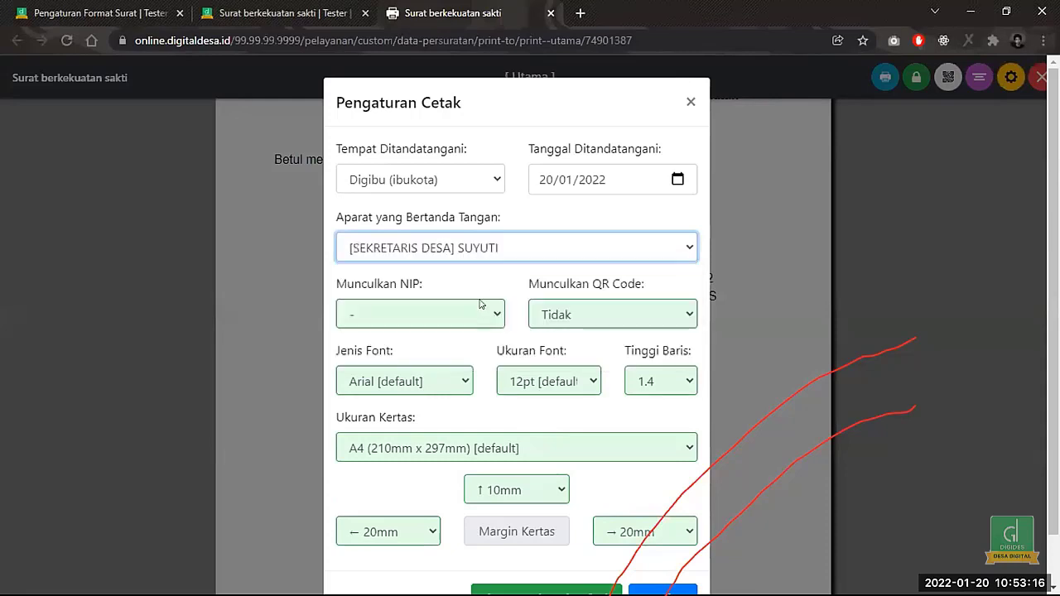
scroll(616, 507, "down", 1)
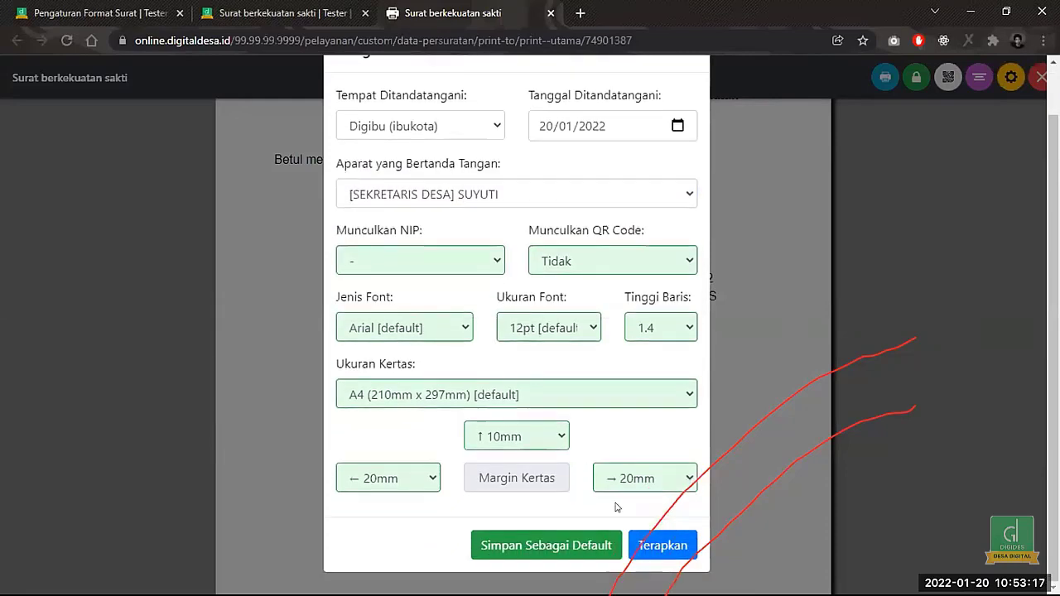
left_click(663, 545)
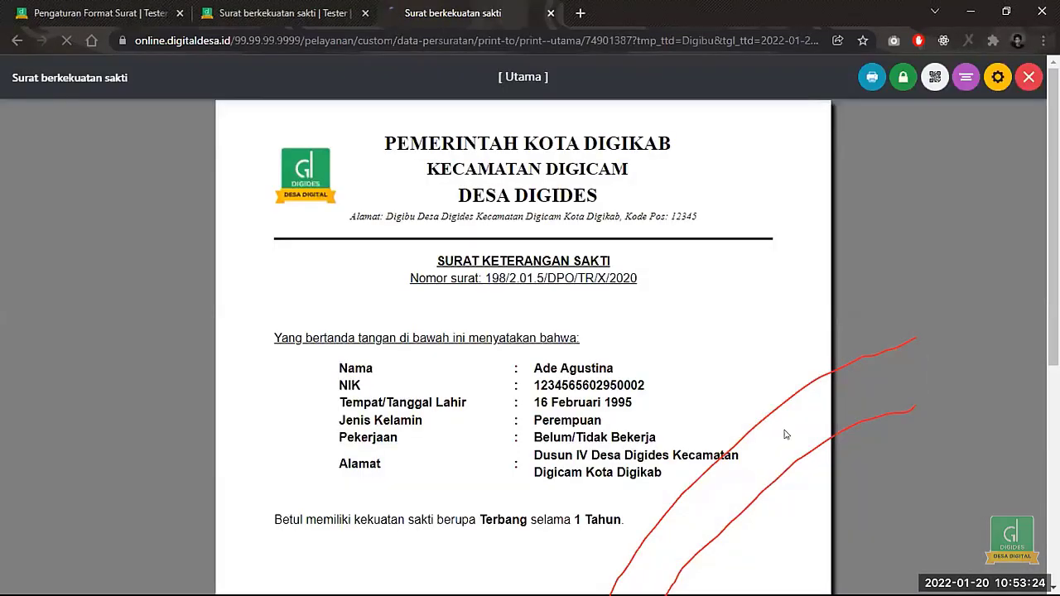
- Examine the village secretary's signature block and the adjacent "Dukun yang menjadi guru" block in the letter preview
scroll(773, 428, "down", 3)
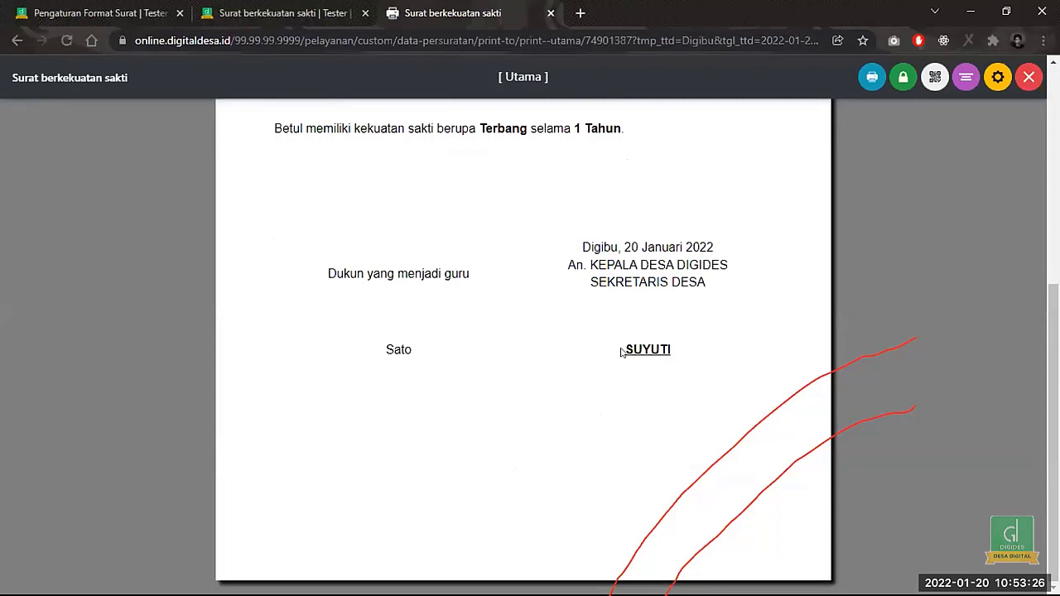
left_click_drag(622, 349, 672, 350)
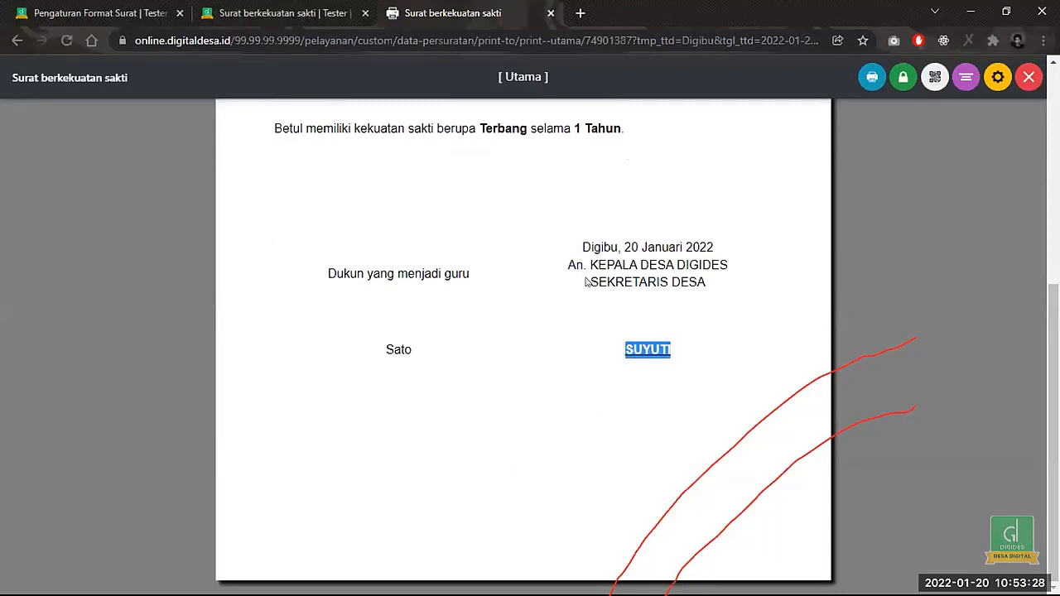
left_click_drag(585, 282, 696, 274)
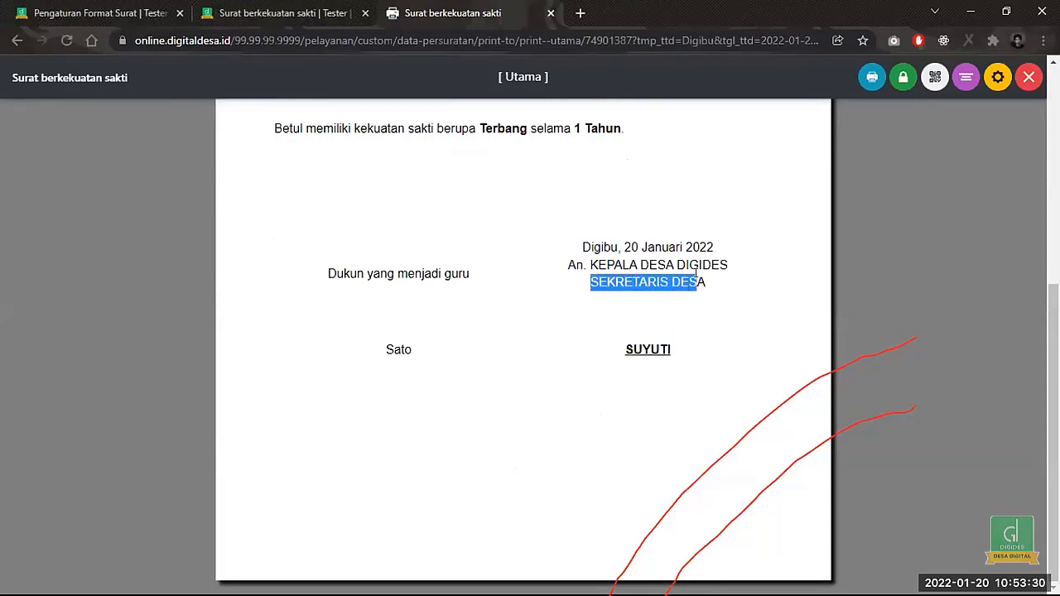
left_click(315, 274)
left_click_drag(369, 270, 415, 393)
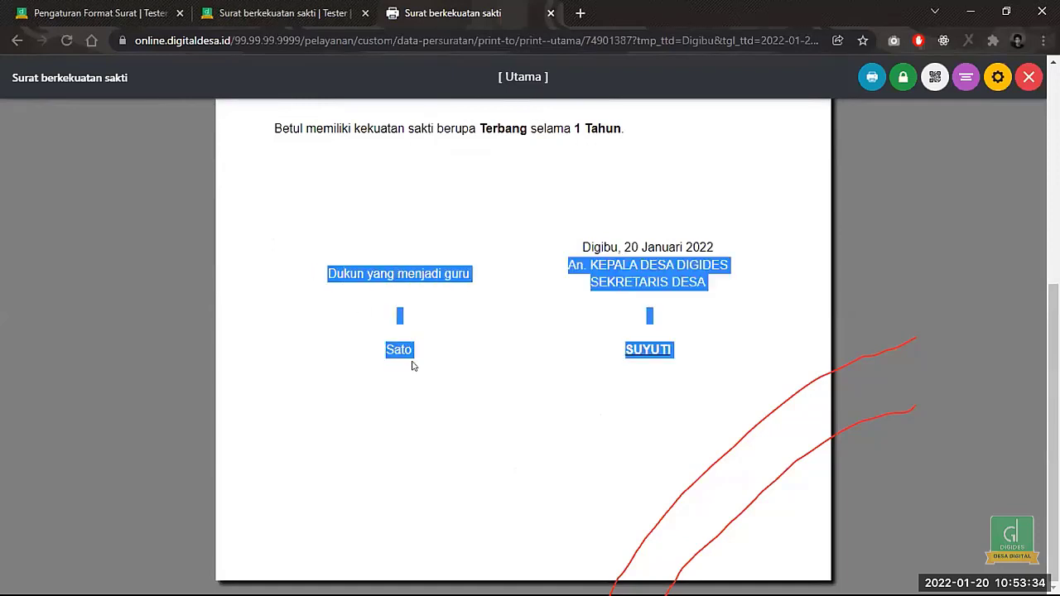
left_click(415, 367)
- Glance at the letter's data page, return to the preview, and review the whole letter from letterhead to signatures
left_click(255, 7)
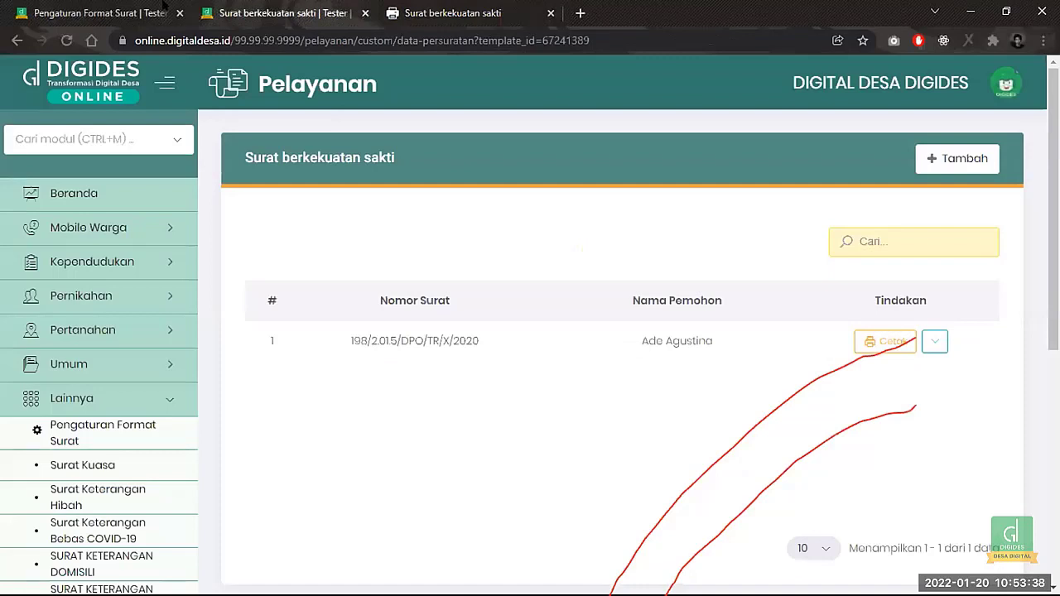
left_click(399, 7)
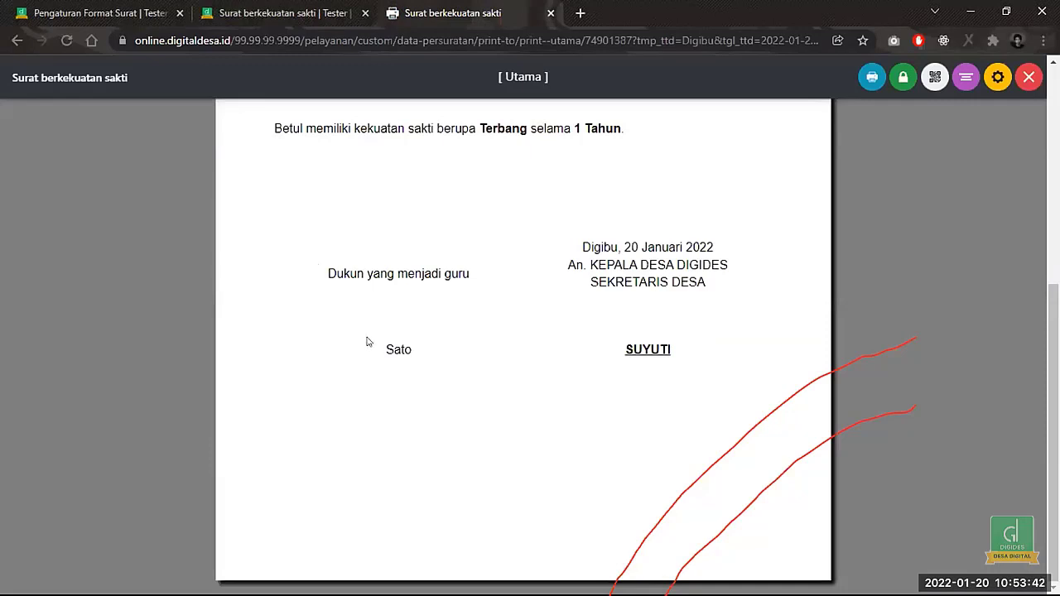
left_click_drag(375, 346, 415, 355)
left_click(265, 233)
scroll(265, 233, "up", 3)
scroll(265, 232, "down", 3)
scroll(265, 233, "up", 5)
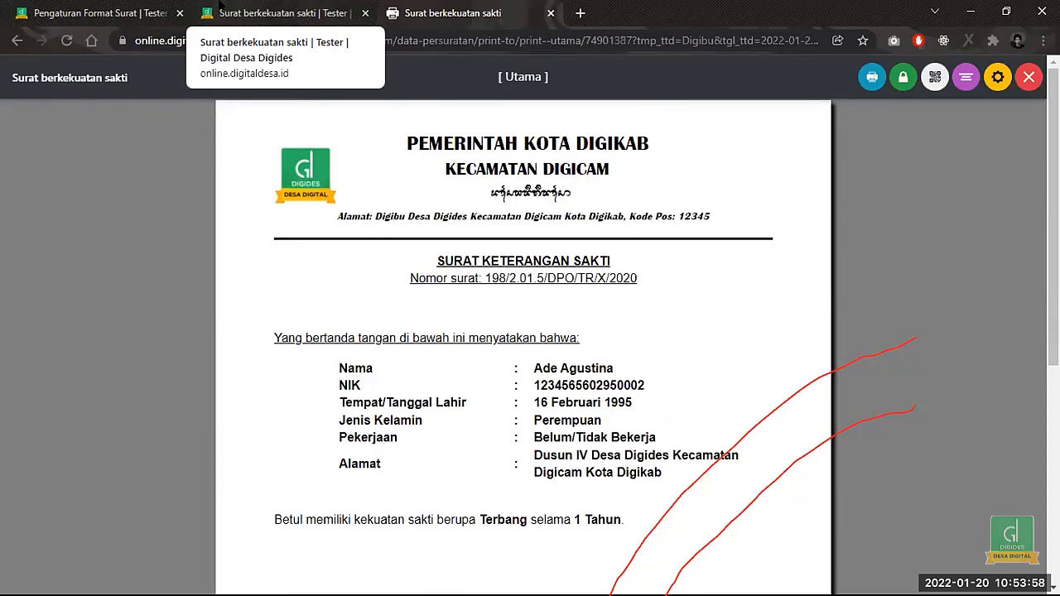
scroll(232, 44, "down", 1)
scroll(279, 244, "down", 3)
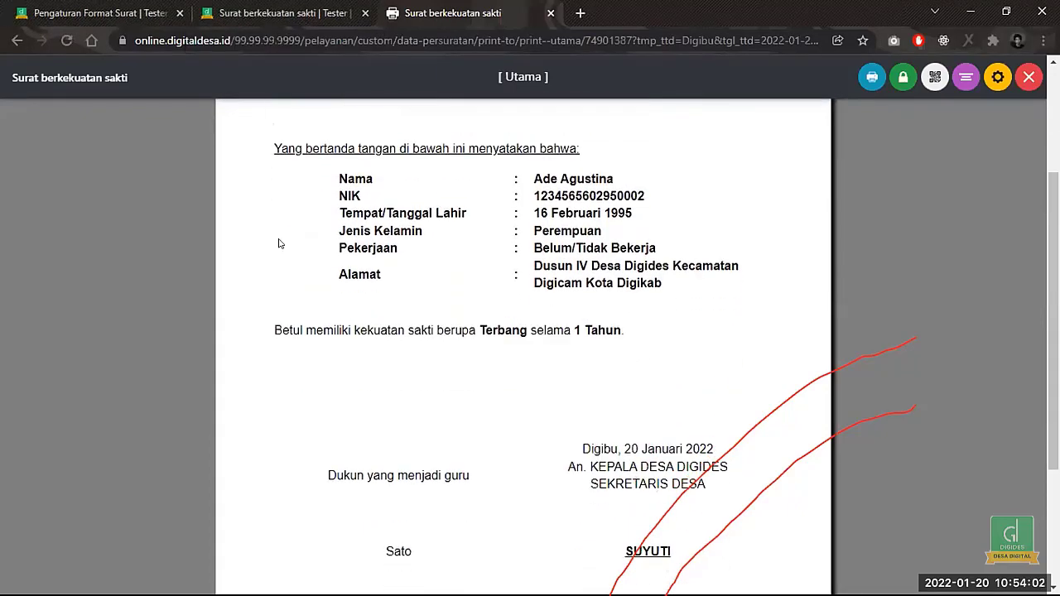
scroll(279, 244, "up", 2)
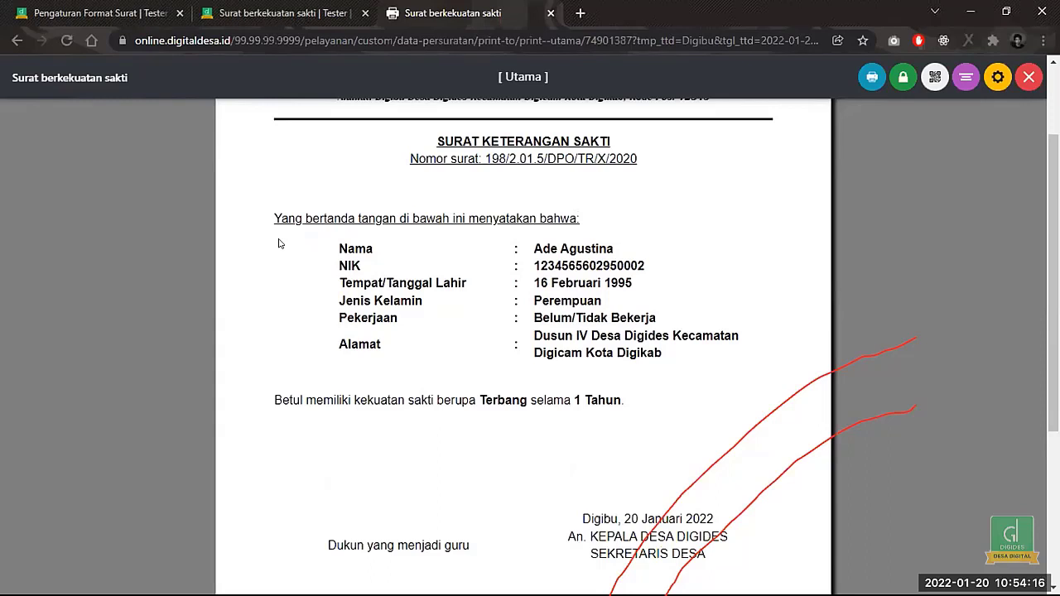
- Reopen the Surat berkekuatan sakti format for editing and examine its custom placeholders and the inputs for defining new fields
left_click(107, 13)
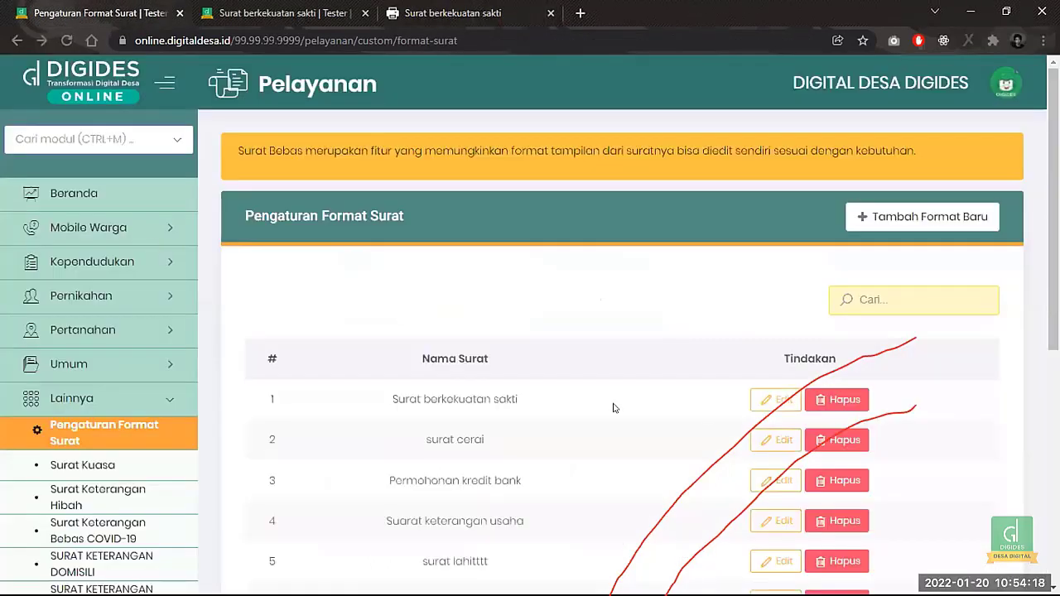
left_click(773, 401)
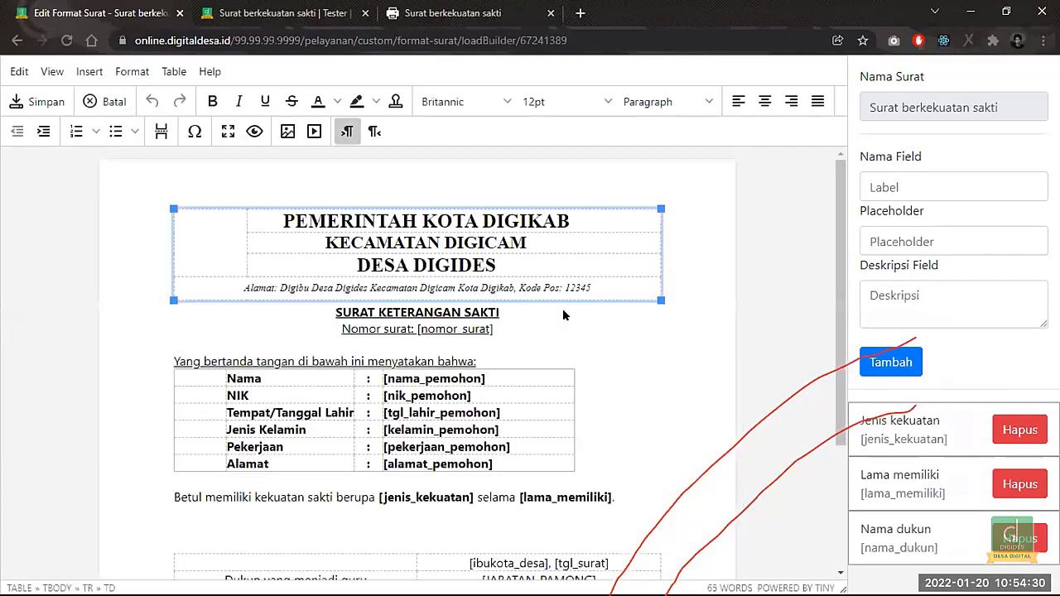
scroll(562, 308, "down", 3)
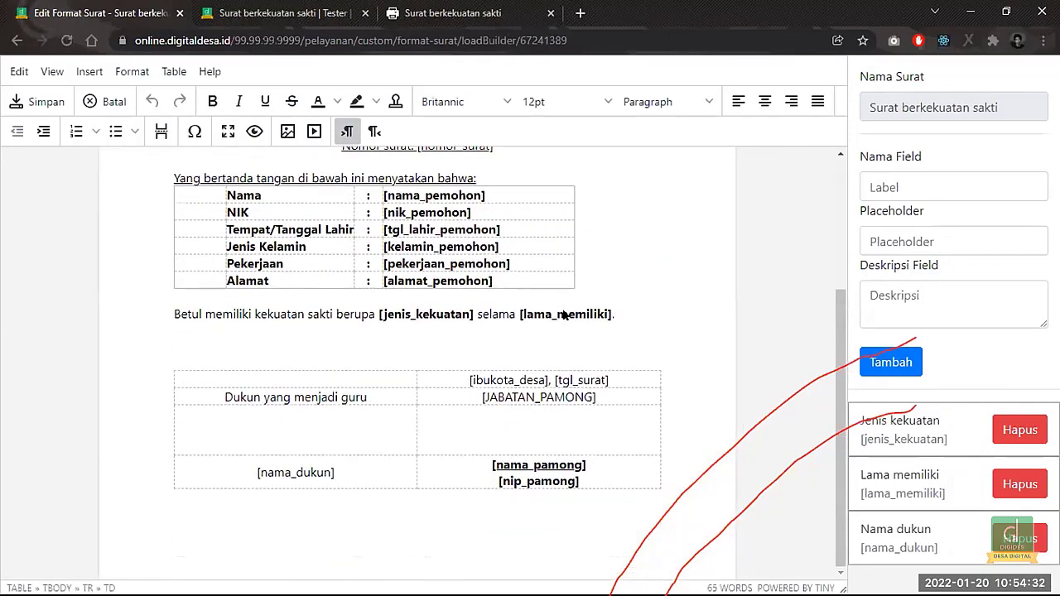
double_click(443, 314)
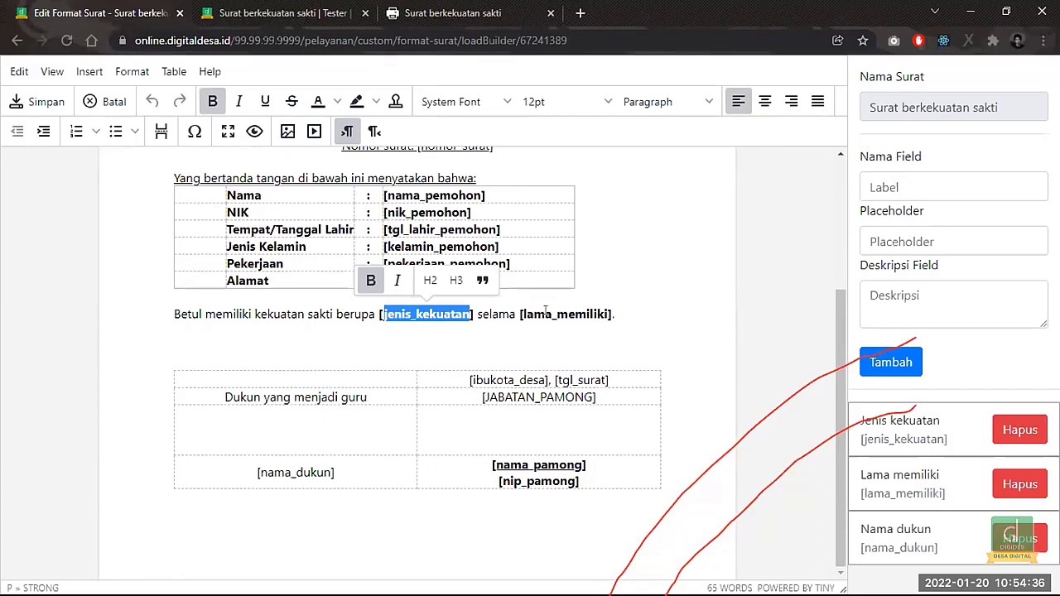
left_click(546, 313)
scroll(665, 285, "up", 1)
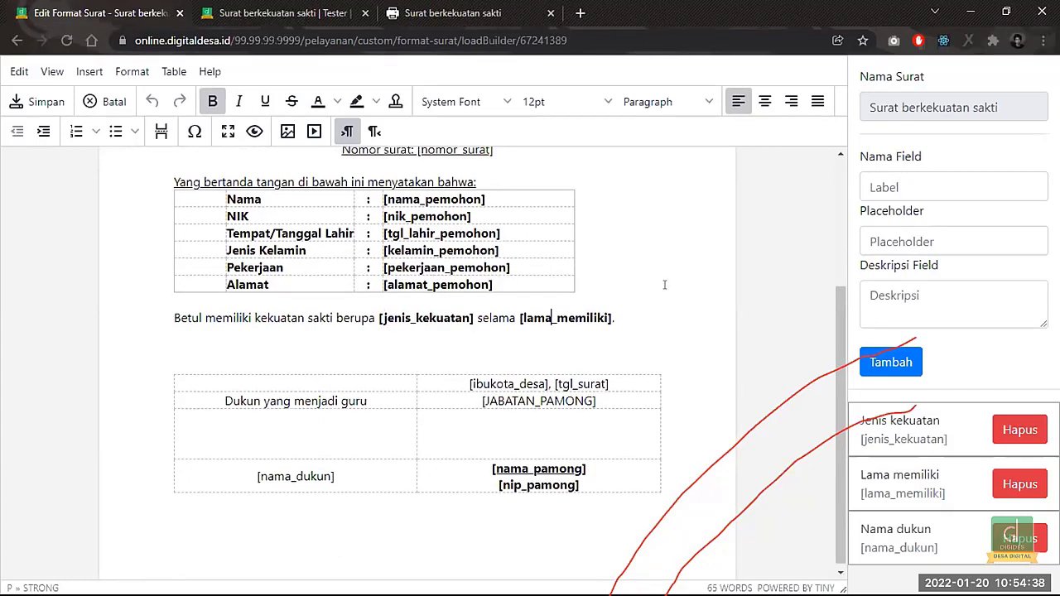
left_click(876, 184)
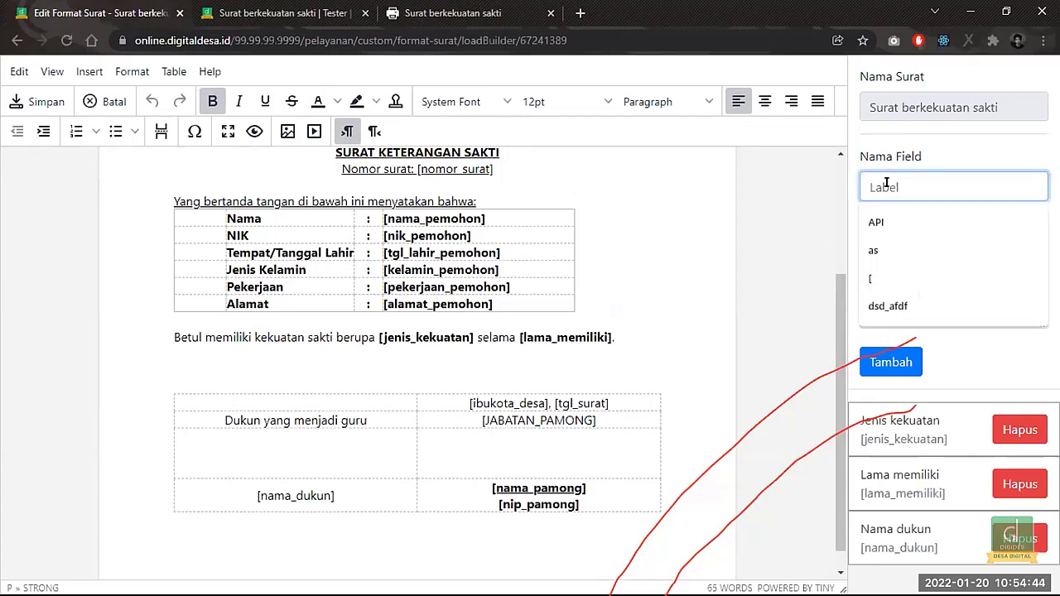
left_click(851, 168)
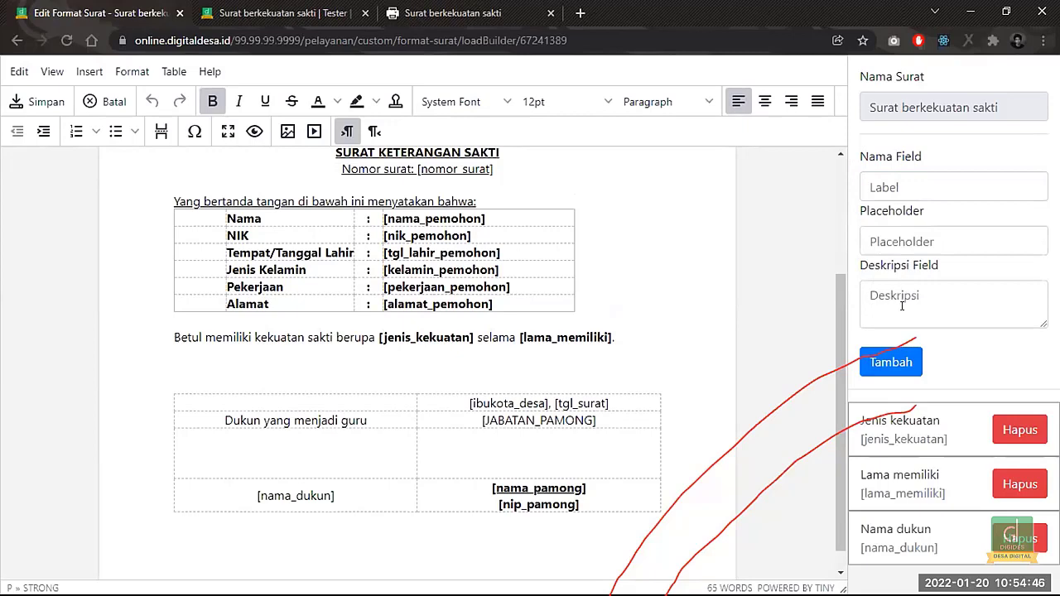
left_click(902, 306)
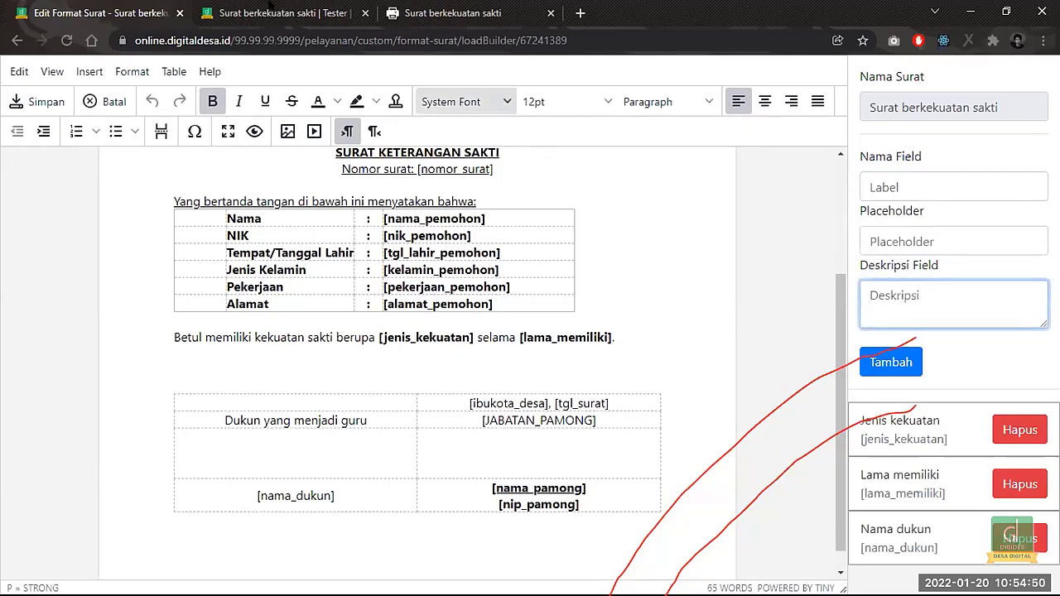
- Open a blank new-letter form on the Surat berkekuatan sakti data page and view its custom fields
left_click(248, 8)
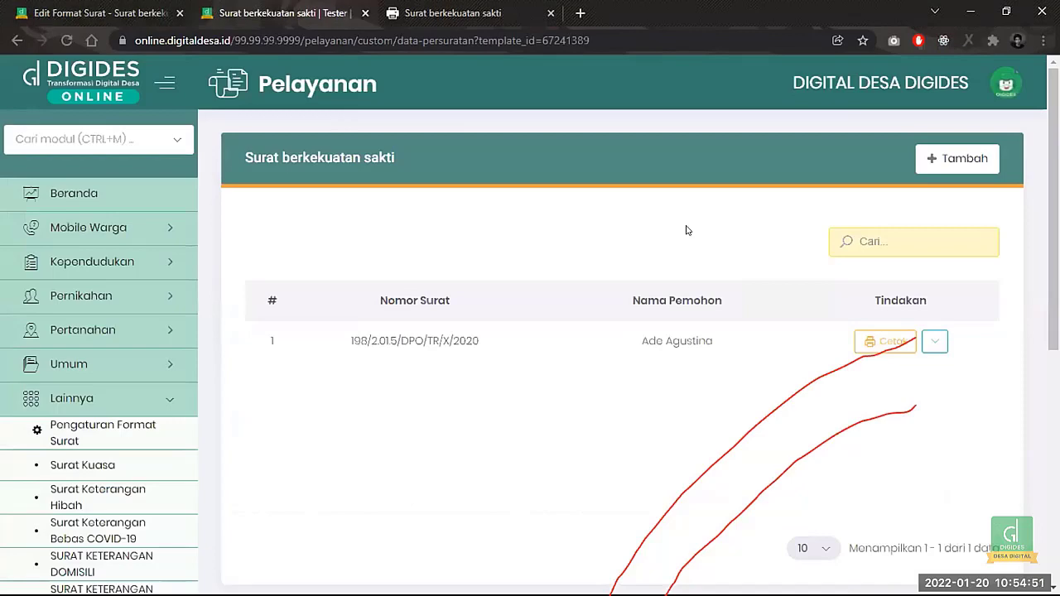
left_click(964, 158)
scroll(483, 217, "down", 3)
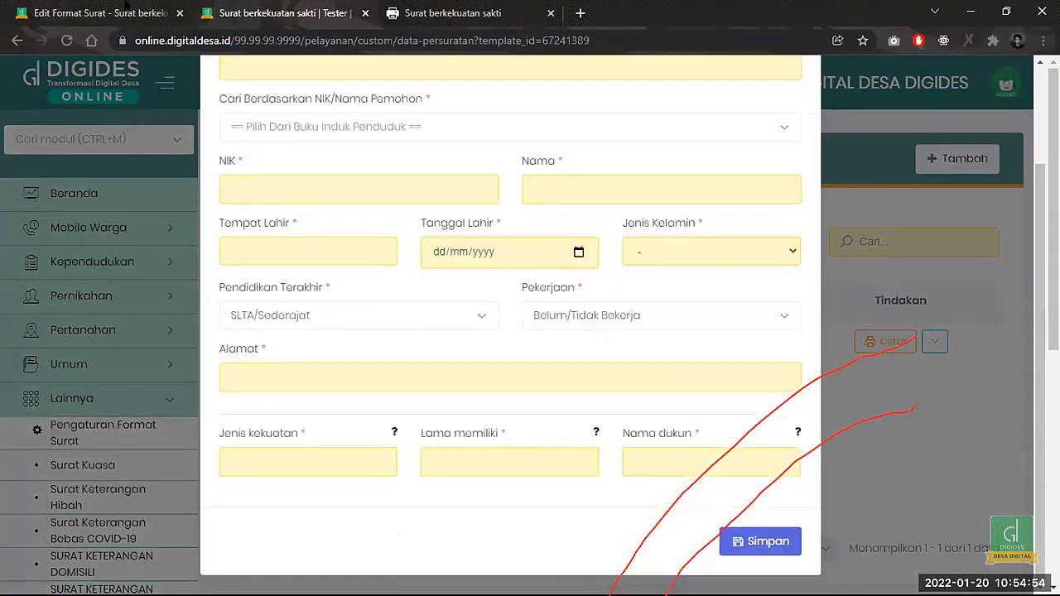
- Compare the format's custom field definitions with the new-letter form and view the help hints for Jenis kekuatan and Lama memiliki
left_click(103, 13)
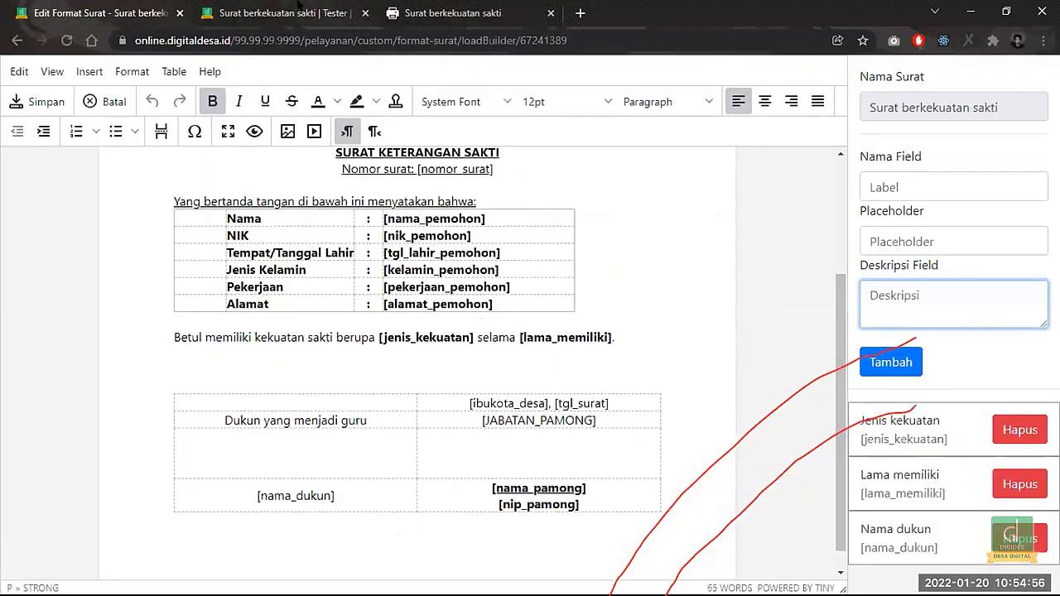
left_click(302, 11)
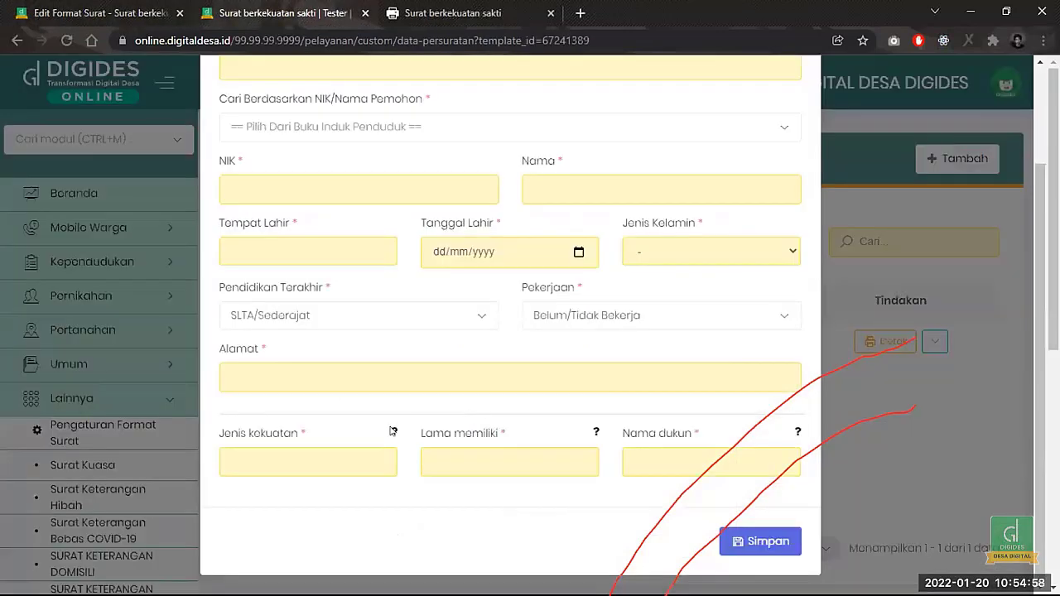
mouse_move(393, 431)
mouse_move(594, 433)
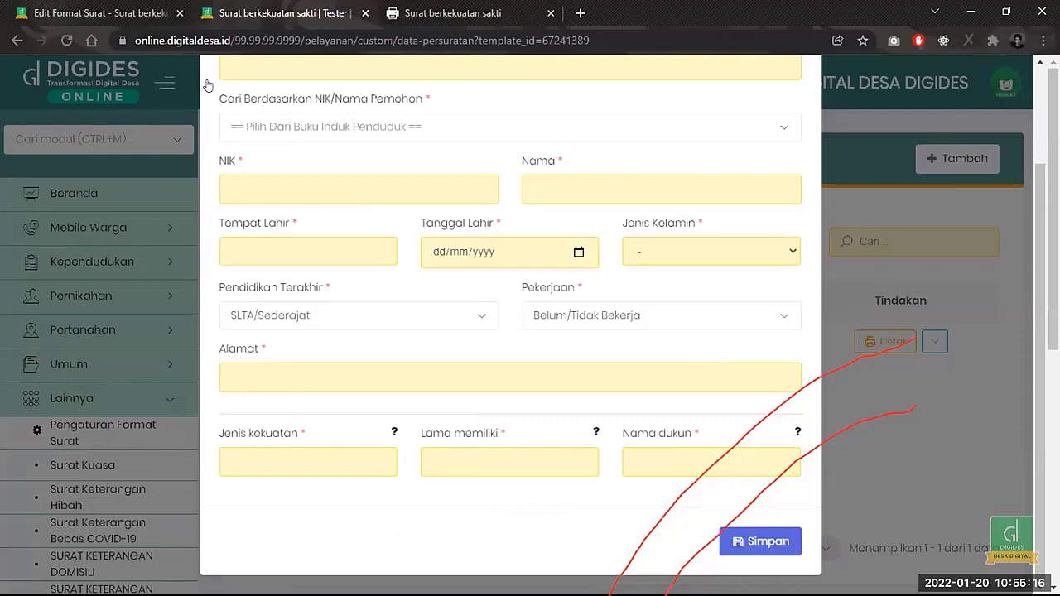
- Return to the format editor and examine the Nama Field, Placeholder and Deskripsi Field inputs without entering anything
left_click(46, 10)
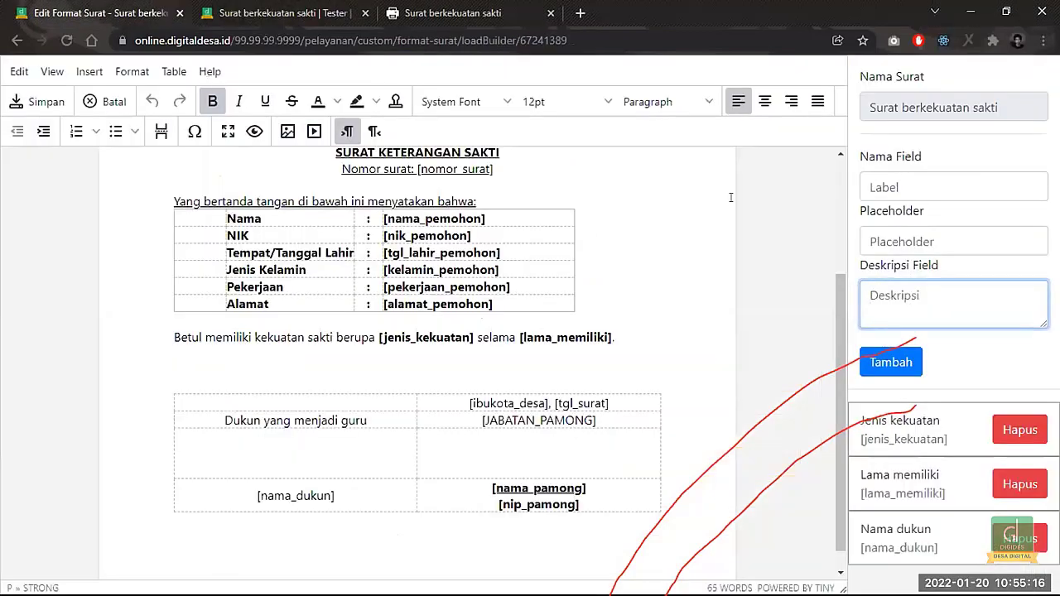
left_click(889, 238)
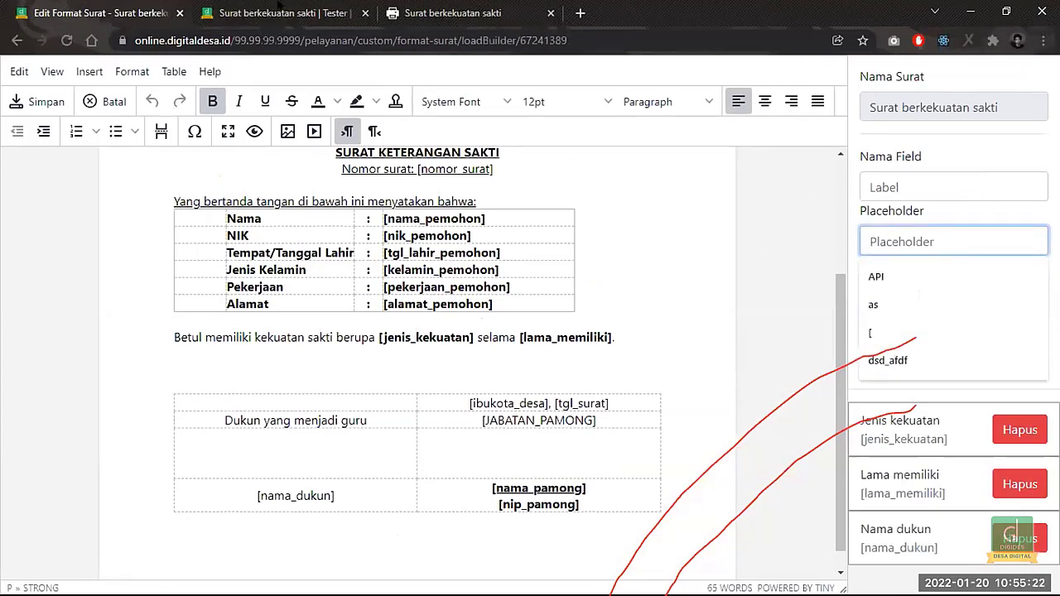
left_click(892, 180)
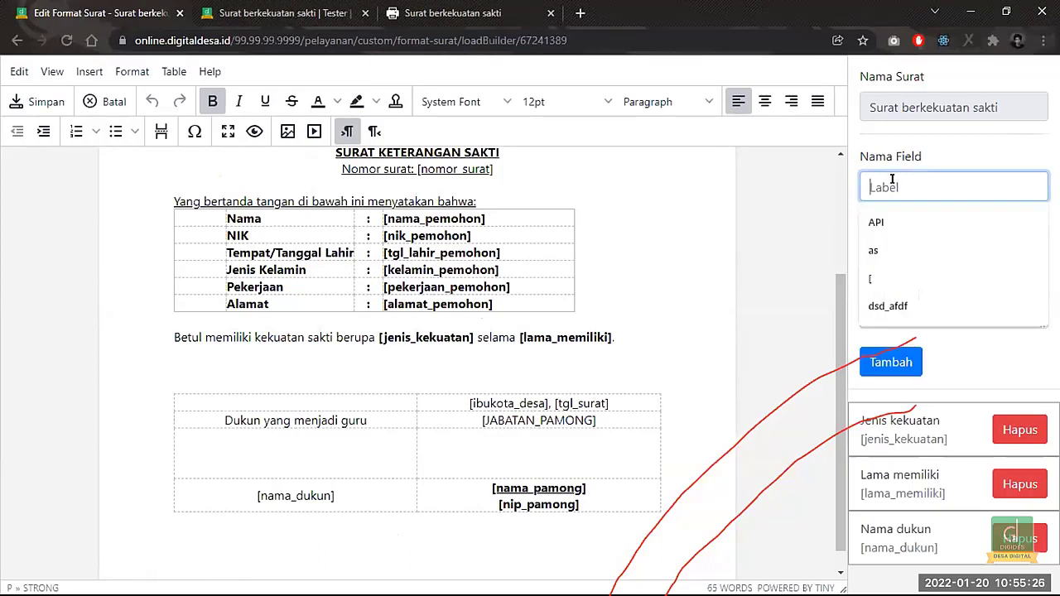
left_click(939, 205)
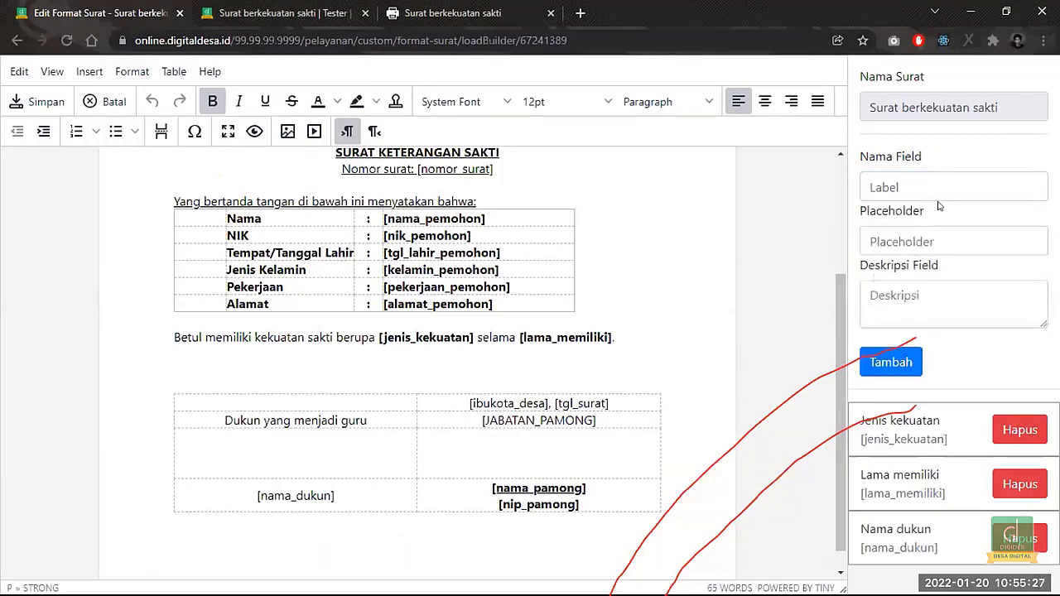
left_click(904, 286)
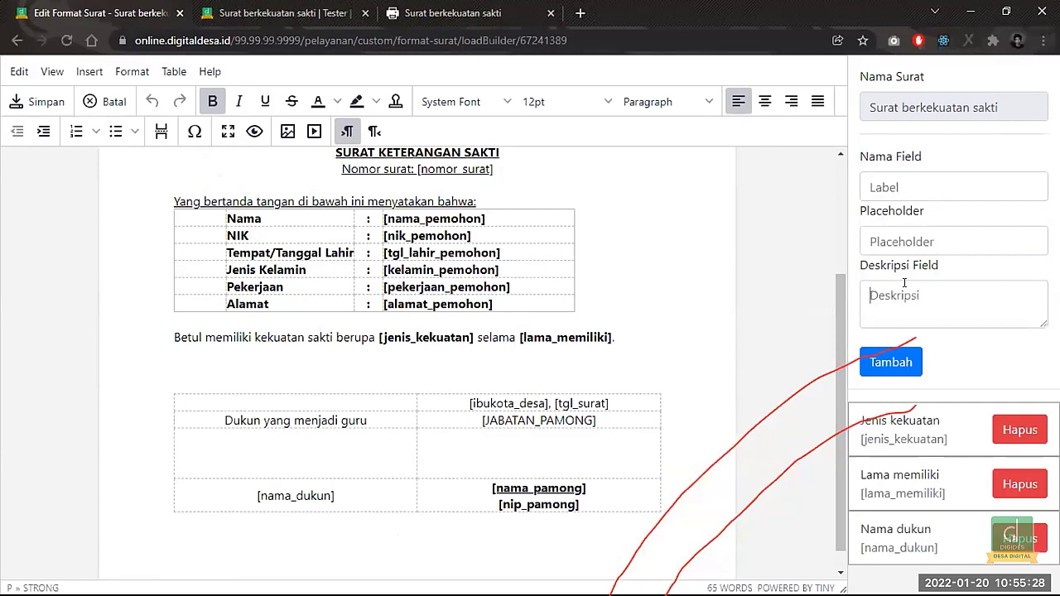
left_click(765, 248)
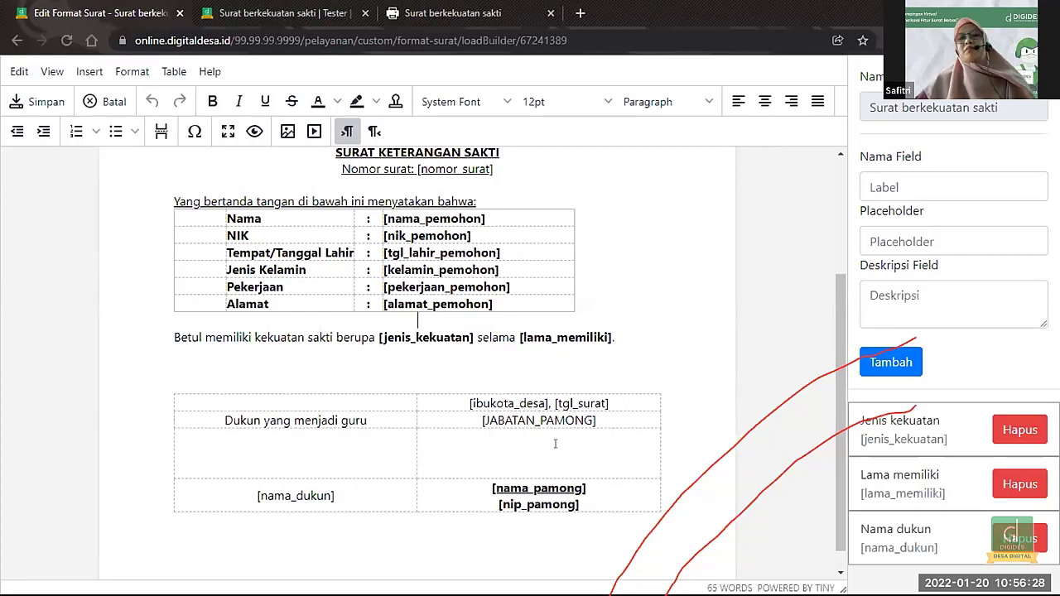
- Remove one blank line between the "Betul memiliki kekuatan sakti" sentence and the signature table
left_click(365, 365)
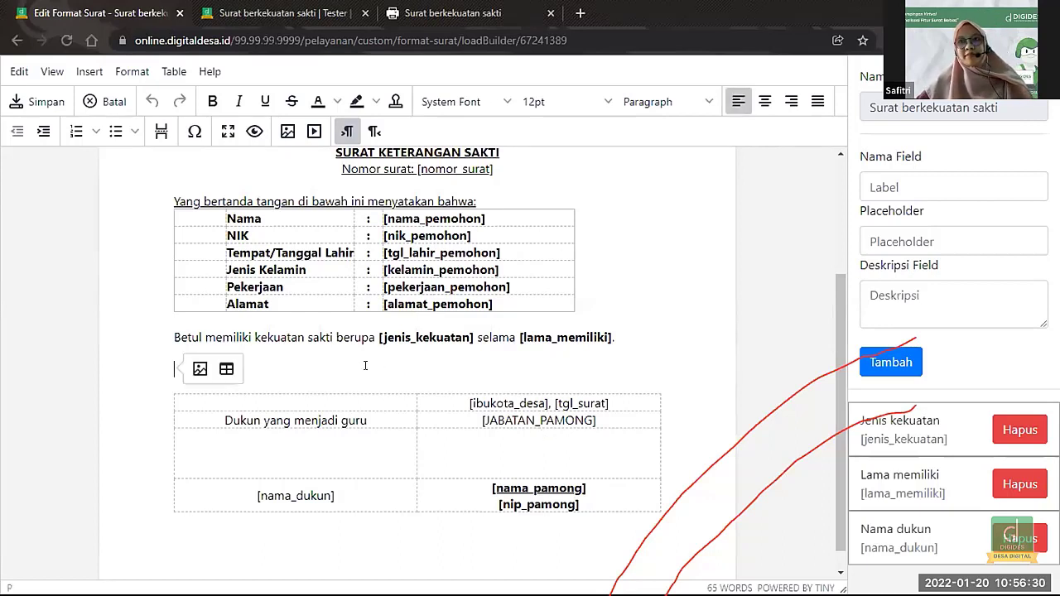
key("BackSpace")
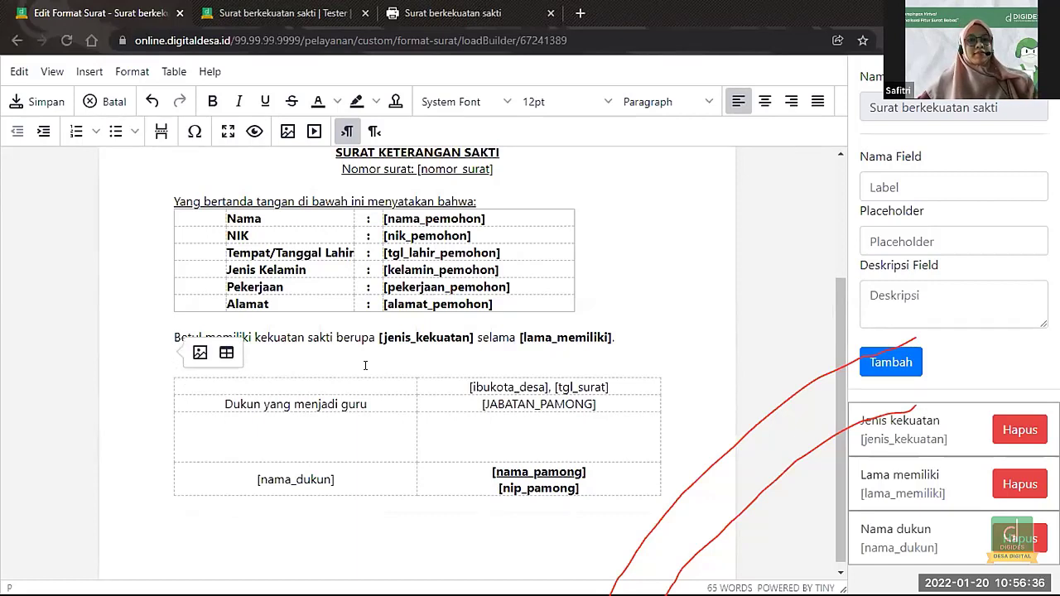
left_click(234, 320)
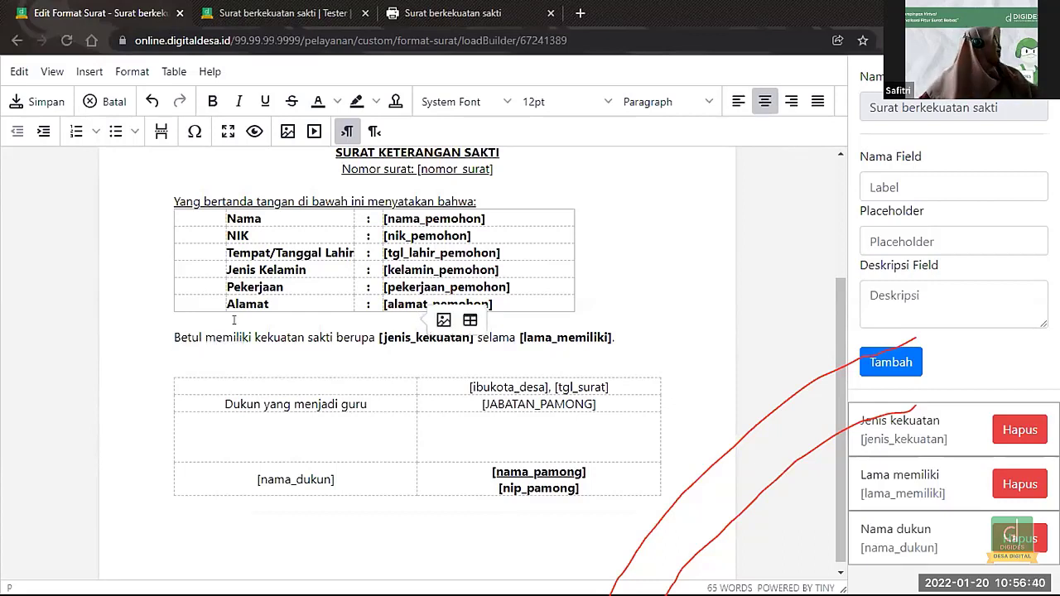